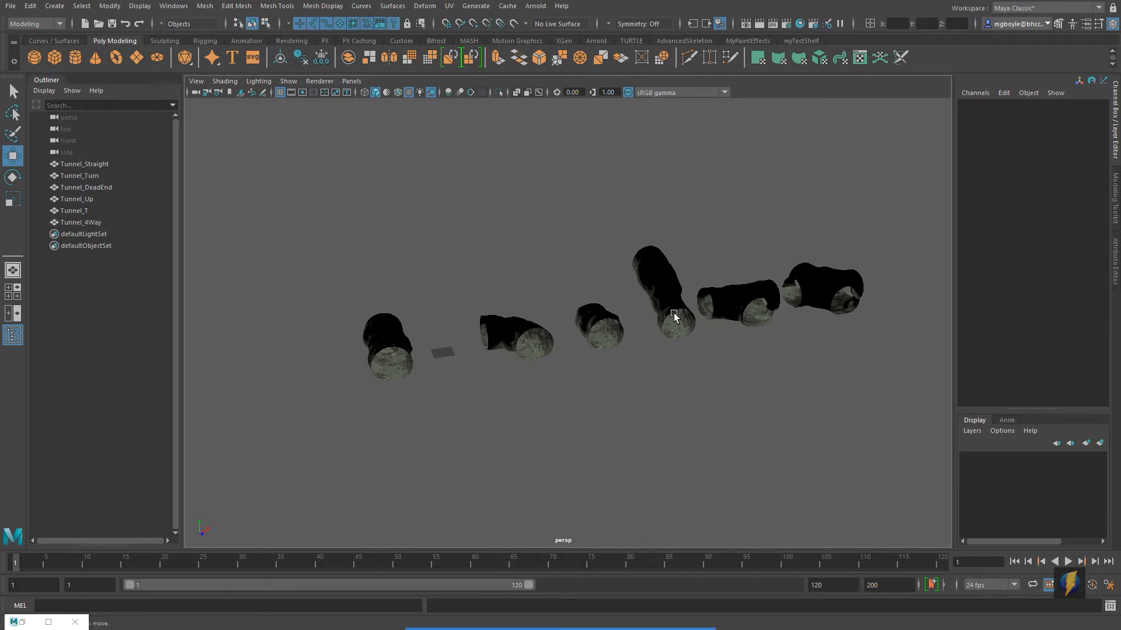
Examine the row of modular tunnel pieces, ending close to the grid between the straight and turn pieces
{"action": "middle_click_drag", "start_coordinate": [603, 327], "coordinate": [643, 320], "text": "alt"}
{"action": "left_click_drag", "start_coordinate": [454, 337], "coordinate": [497, 343], "text": "alt"}
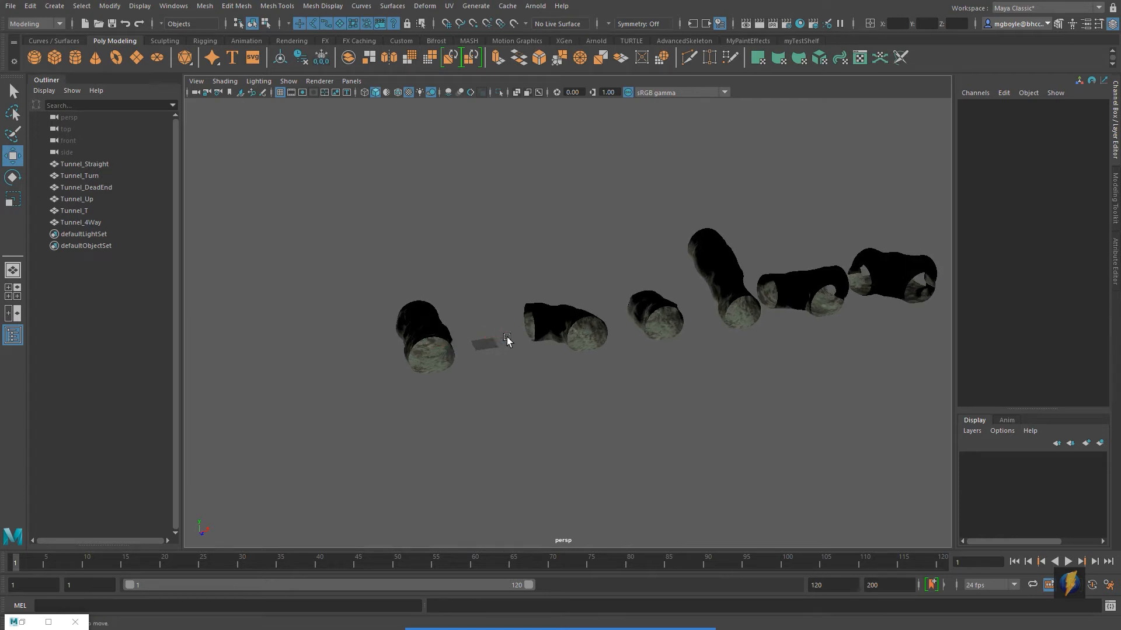
{"action": "right_click_drag", "start_coordinate": [393, 348], "coordinate": [684, 332], "text": "alt"}
{"action": "middle_click_drag", "start_coordinate": [444, 352], "coordinate": [517, 344], "text": "alt"}
{"action": "right_click_drag", "start_coordinate": [517, 344], "coordinate": [699, 353], "text": "alt"}
{"action": "middle_click_drag", "start_coordinate": [700, 353], "coordinate": [681, 281], "text": "alt"}
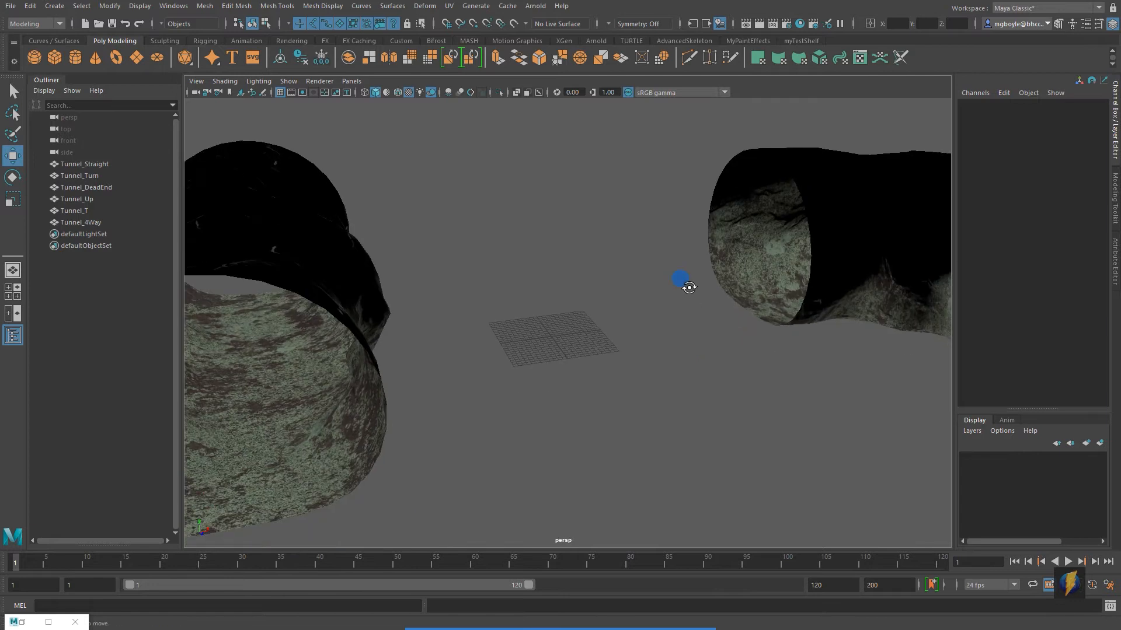
{"action": "left_click_drag", "start_coordinate": [681, 281], "coordinate": [676, 292], "text": "alt"}
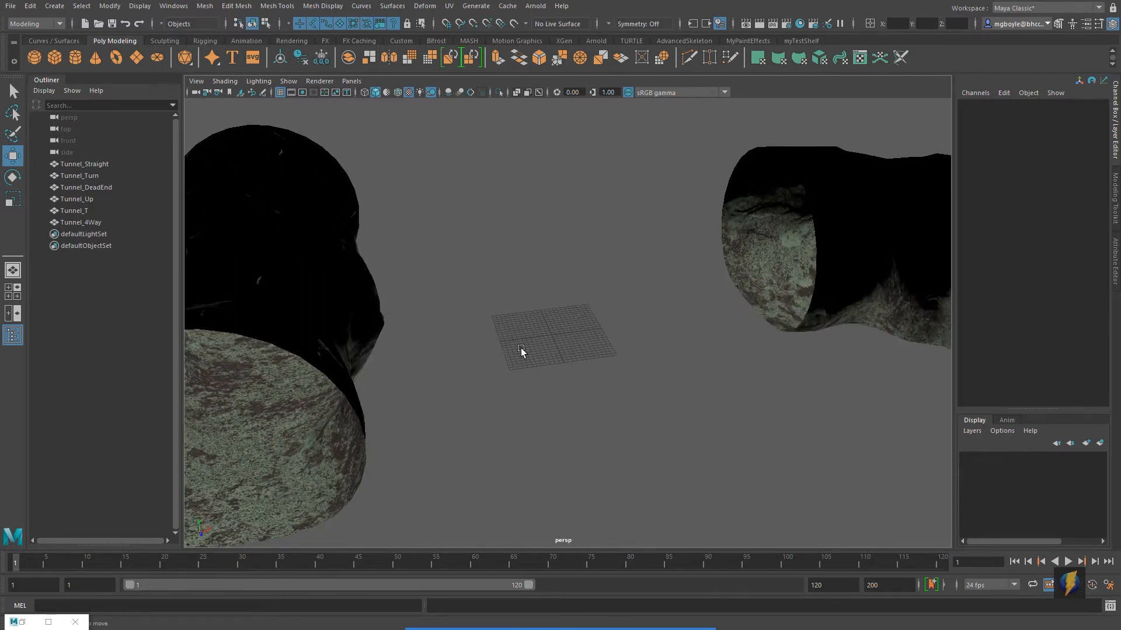
{"action": "right_click_drag", "start_coordinate": [400, 359], "coordinate": [619, 362], "text": "alt"}
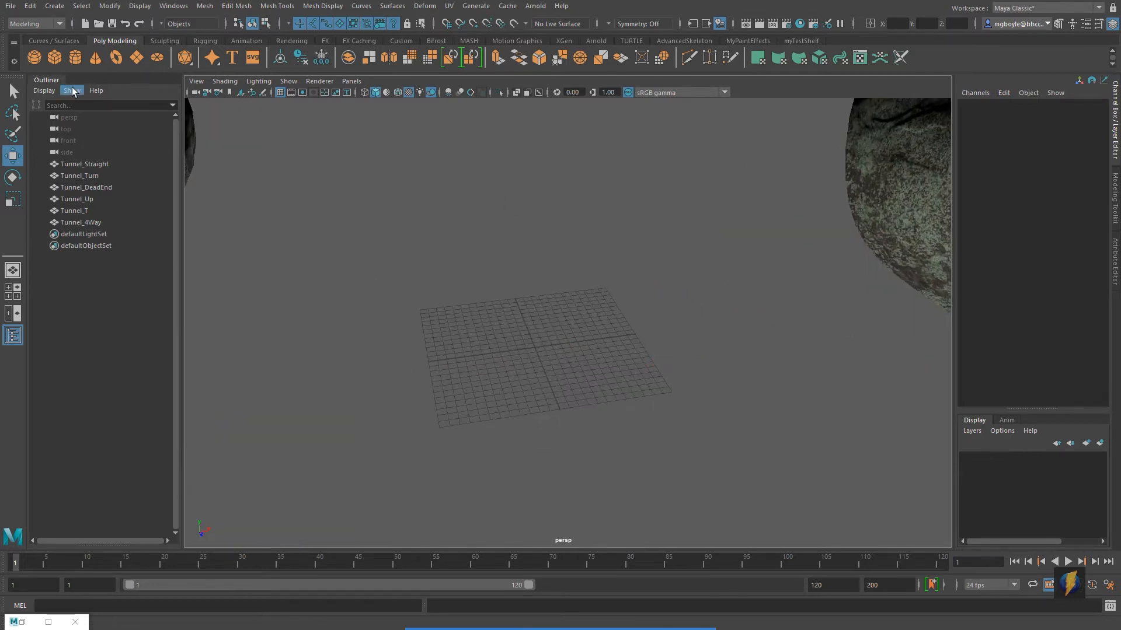
Create a polygon cube at the origin with its width, height and depth set to 24
{"action": "left_click", "coordinate": [56, 56]}
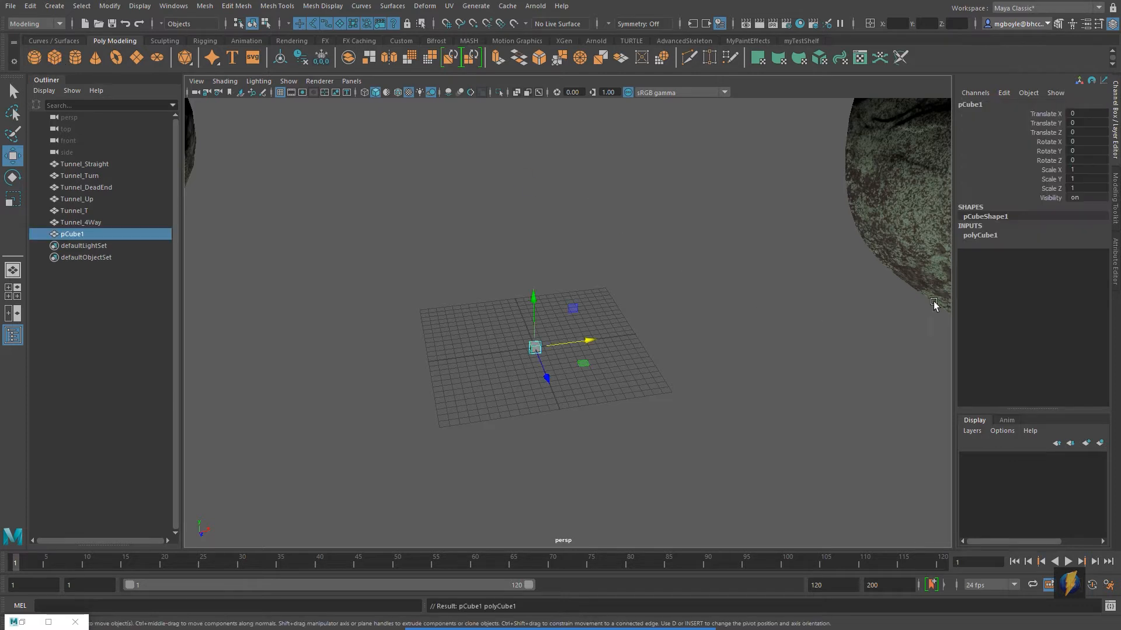
{"action": "left_click", "coordinate": [998, 235]}
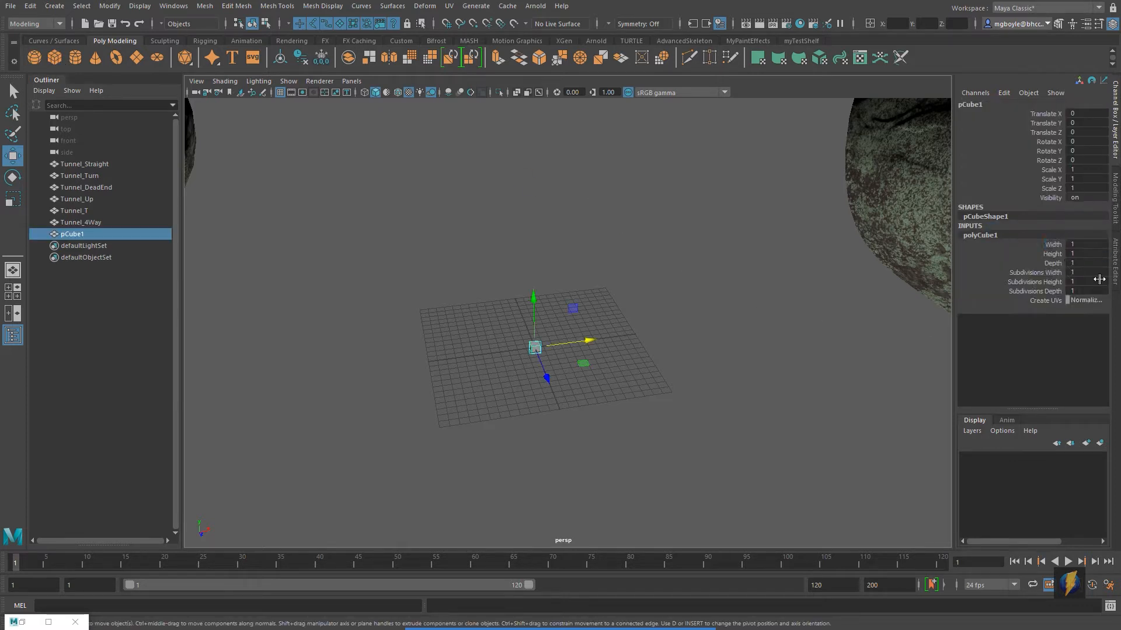
{"action": "left_click", "coordinate": [1076, 244]}
{"action": "left_click_drag", "start_coordinate": [1081, 249], "coordinate": [1069, 266]}
{"action": "type", "text": "24"}
{"action": "key", "text": "Return"}
{"action": "left_click_drag", "start_coordinate": [624, 377], "coordinate": [693, 365], "text": "alt"}
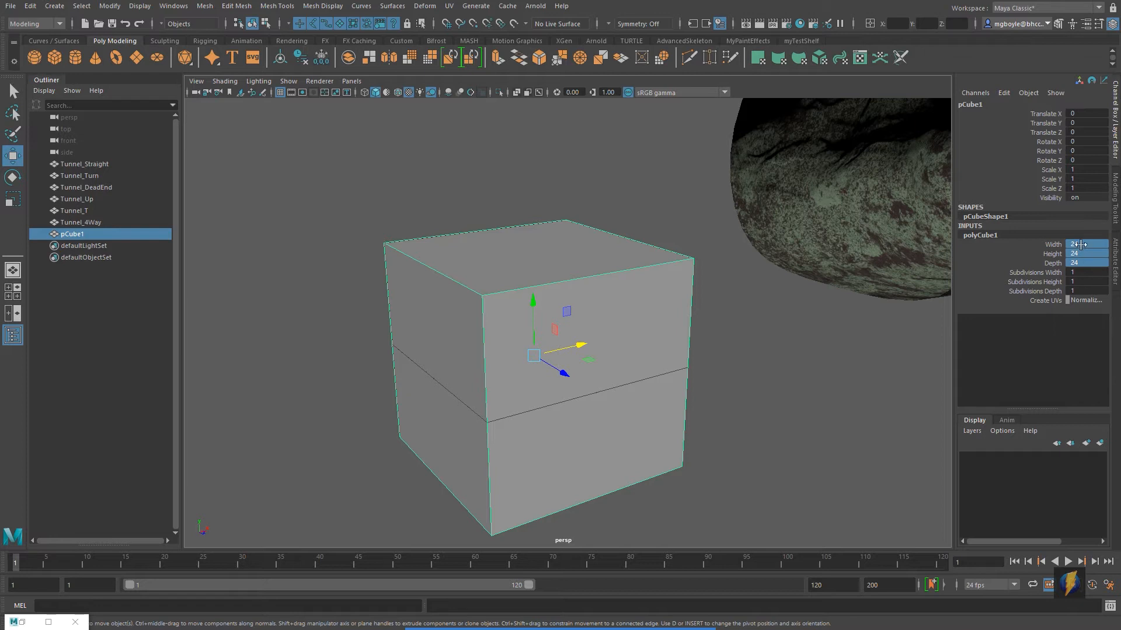
Compare the cube's size with the neighbouring tunnel openings, and delete the cube
{"action": "scroll", "coordinate": [681, 368], "scroll_direction": "down", "scroll_amount": 4}
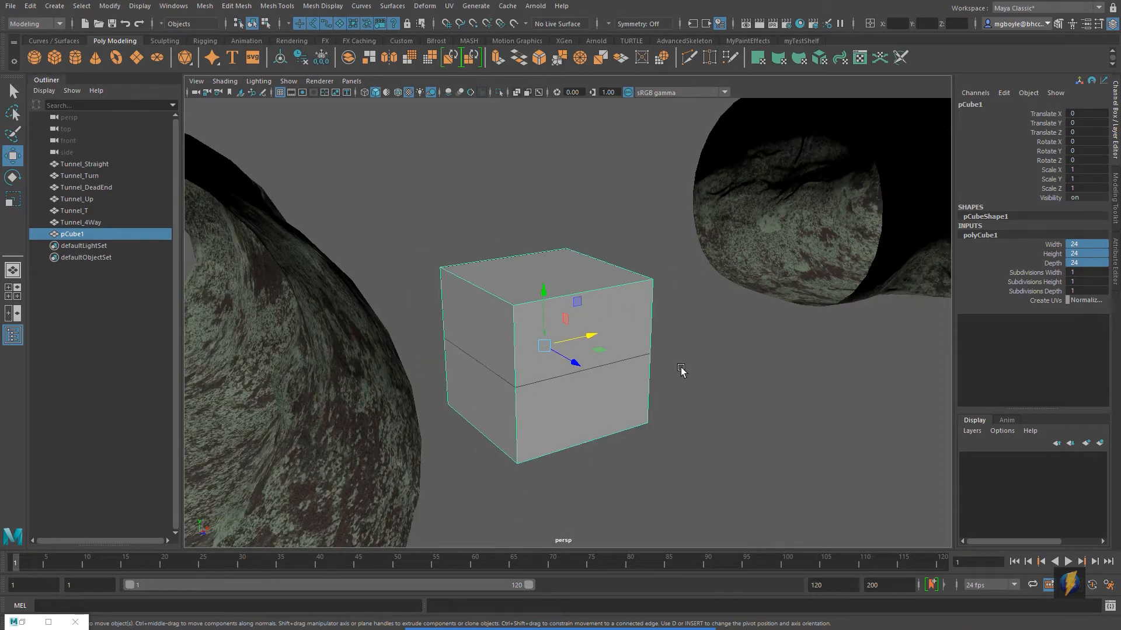
{"action": "left_click_drag", "start_coordinate": [715, 368], "coordinate": [691, 370], "text": "alt"}
{"action": "key", "text": "Delete"}
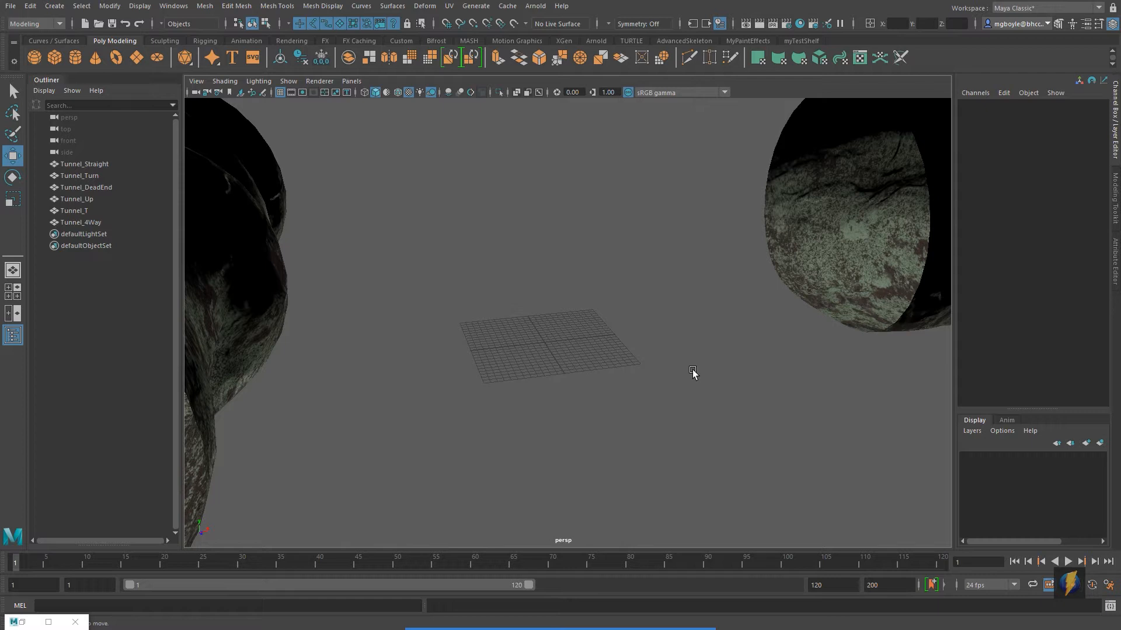
Examine the whole row of tunnel pieces, showing them untextured with their wireframes
{"action": "scroll", "coordinate": [639, 391], "scroll_direction": "down", "scroll_amount": 3}
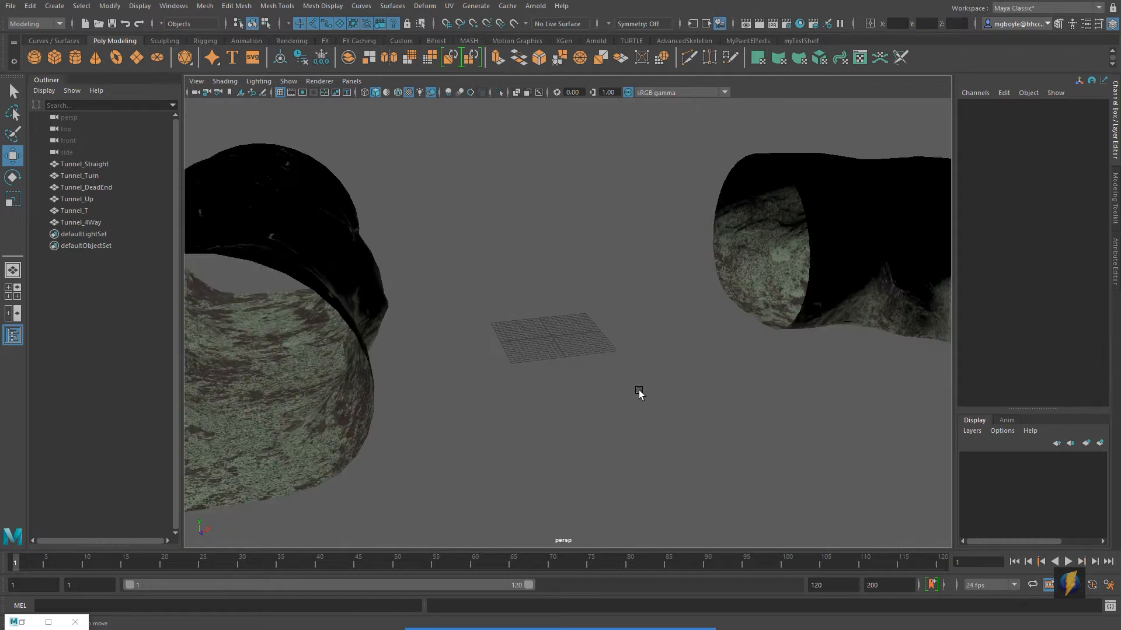
{"action": "scroll", "coordinate": [639, 388], "scroll_direction": "down", "scroll_amount": 5}
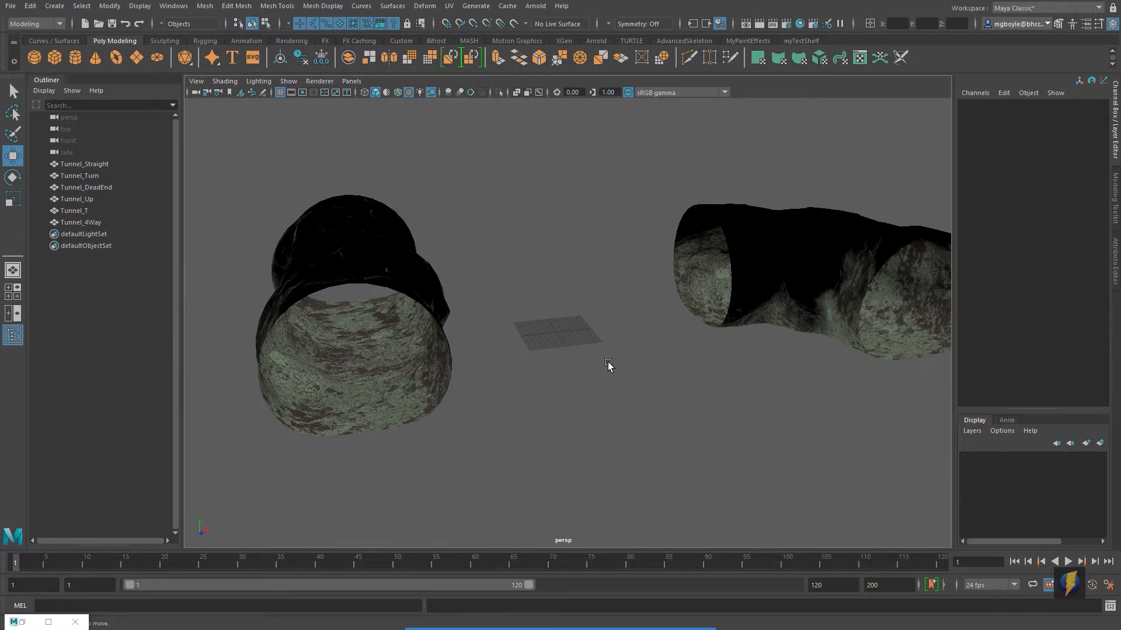
{"action": "middle_click_drag", "start_coordinate": [531, 375], "coordinate": [490, 381], "text": "alt"}
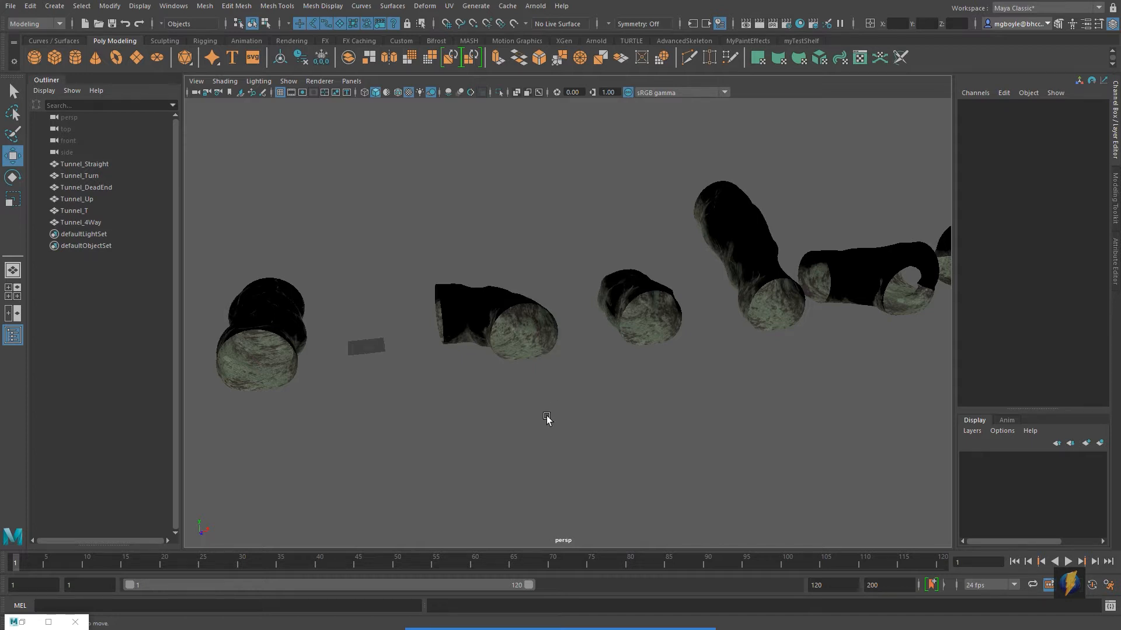
{"action": "middle_click_drag", "start_coordinate": [560, 339], "coordinate": [615, 309], "text": "alt"}
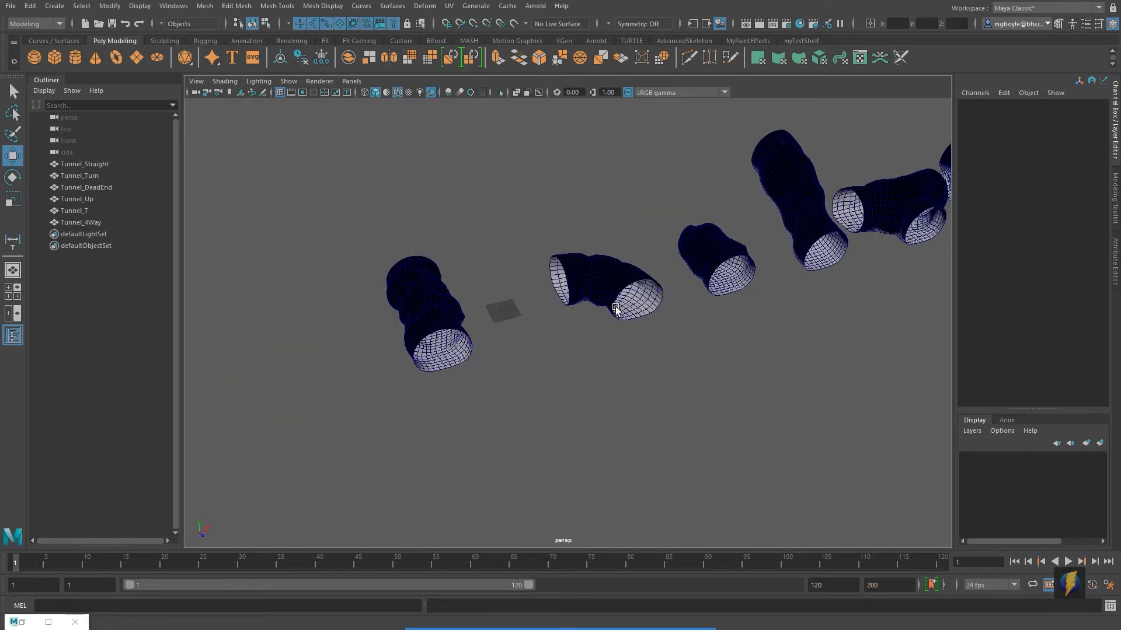
{"action": "left_click_drag", "start_coordinate": [615, 308], "coordinate": [613, 320], "text": "alt"}
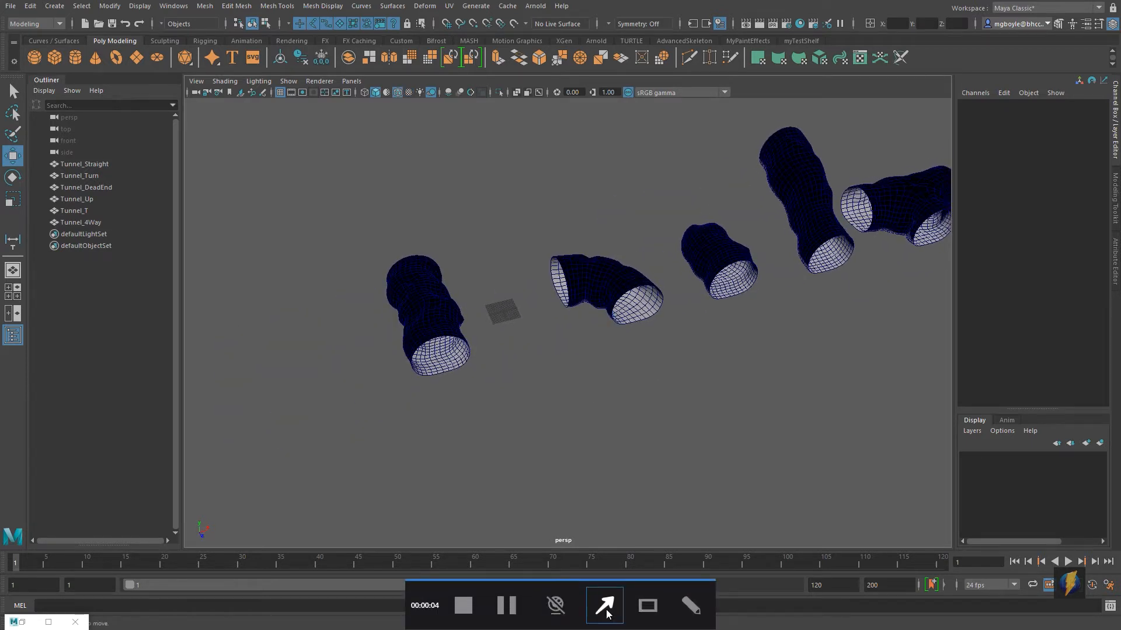
{"action": "mouse_move", "coordinate": [795, 440]}
{"action": "left_mouse_down"}
{"action": "mouse_move", "coordinate": [675, 420]}
{"action": "mouse_move", "coordinate": [477, 333]}
{"action": "left_mouse_up"}
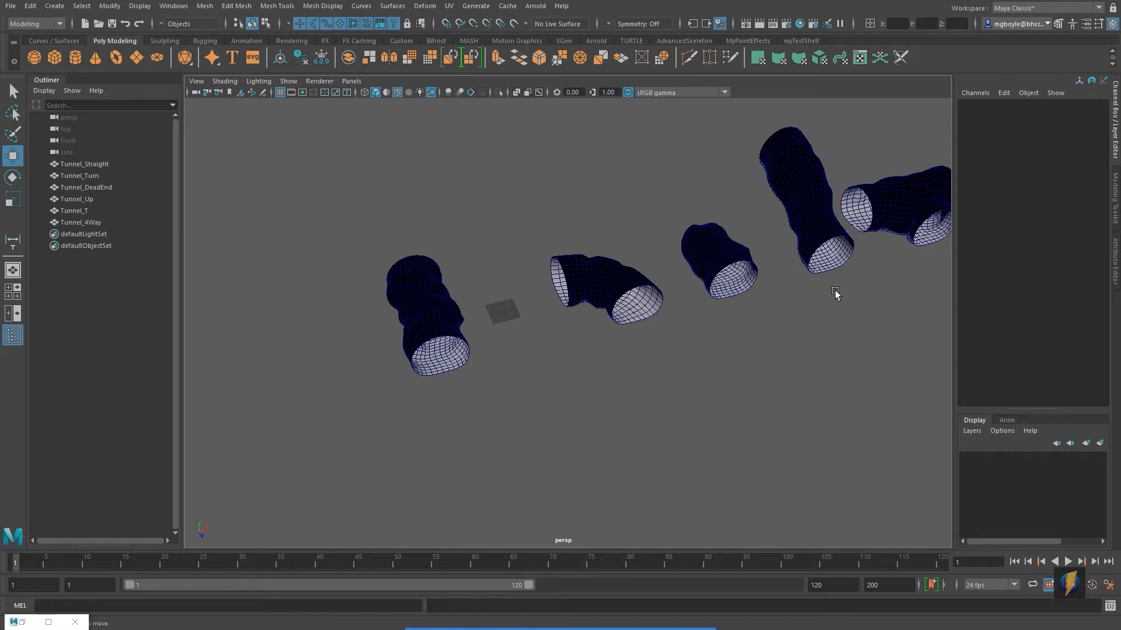
{"action": "scroll", "coordinate": [824, 356], "scroll_direction": "down", "scroll_amount": 5}
{"action": "middle_click_drag", "start_coordinate": [818, 350], "coordinate": [772, 393], "text": "alt"}
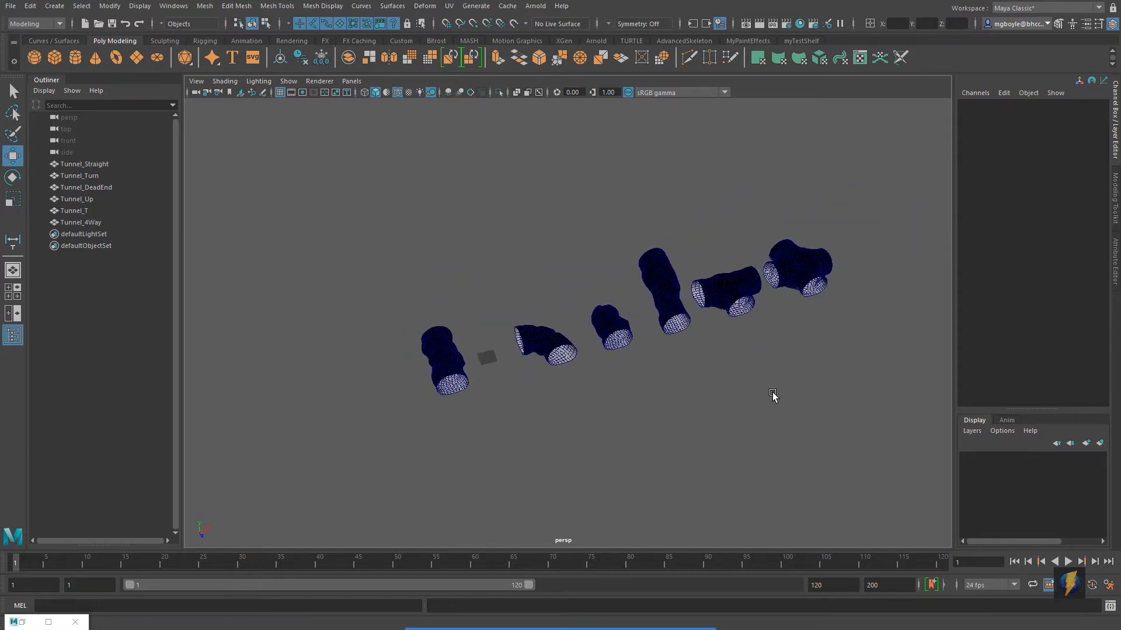
{"action": "left_click_drag", "start_coordinate": [772, 393], "coordinate": [740, 383], "text": "alt"}
Set Translate X to 0 for all six tunnel pieces, from Tunnel_Straight to Tunnel_4Way, and inspect them stacked at the origin
{"action": "left_click_drag", "start_coordinate": [108, 163], "coordinate": [114, 219]}
{"action": "left_click", "coordinate": [1081, 115]}
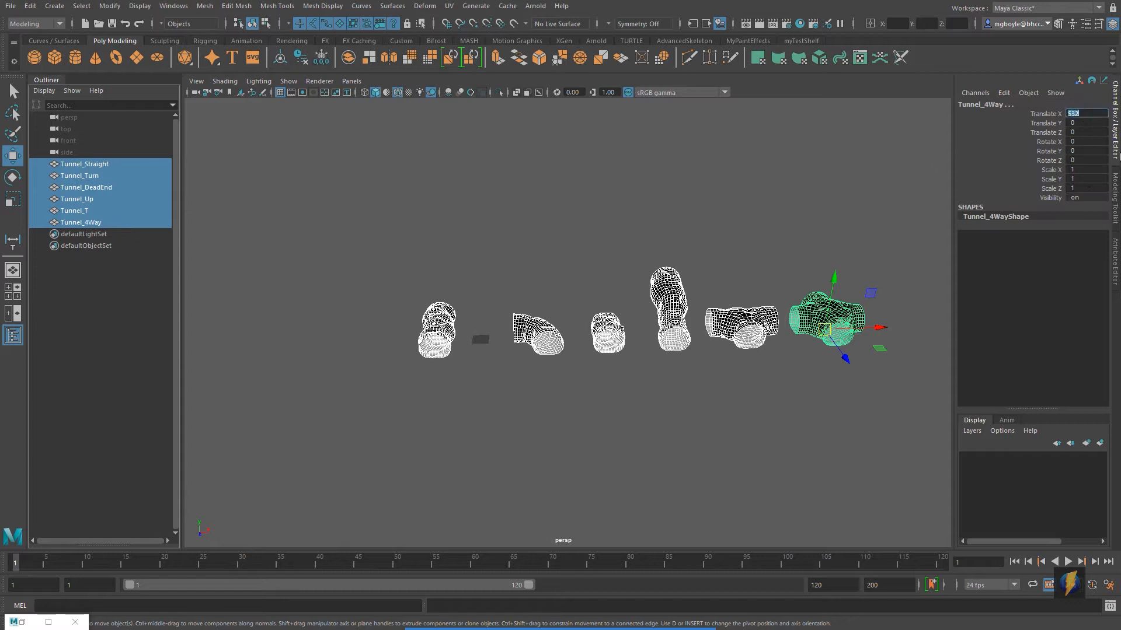
{"action": "type", "text": "0"}
{"action": "key", "text": "Return"}
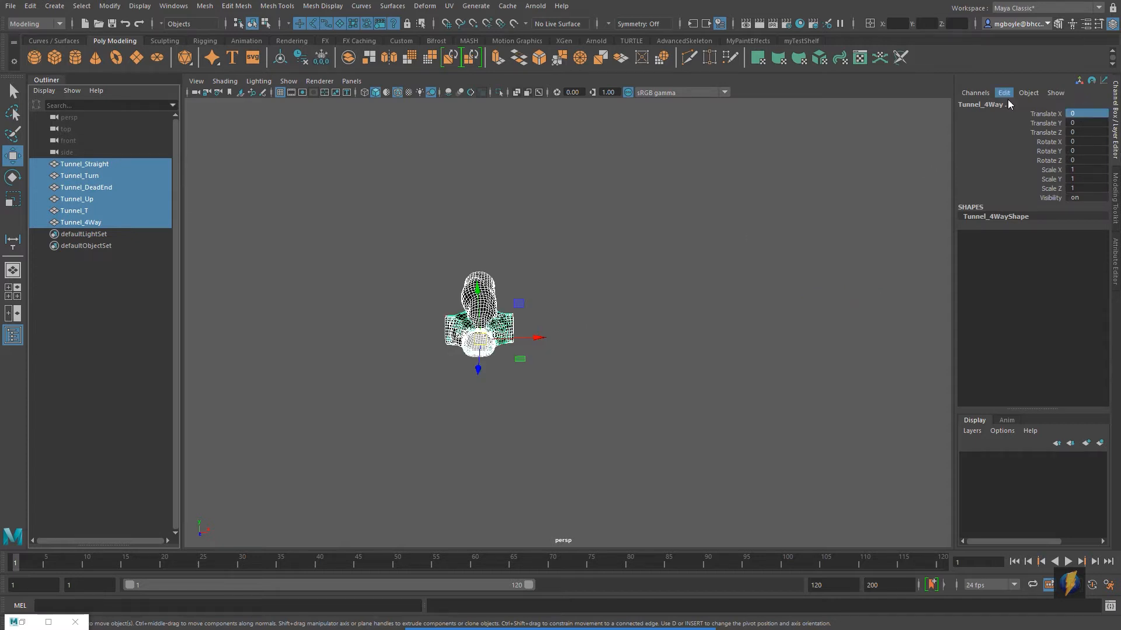
{"action": "left_click_drag", "start_coordinate": [1088, 114], "coordinate": [1086, 160]}
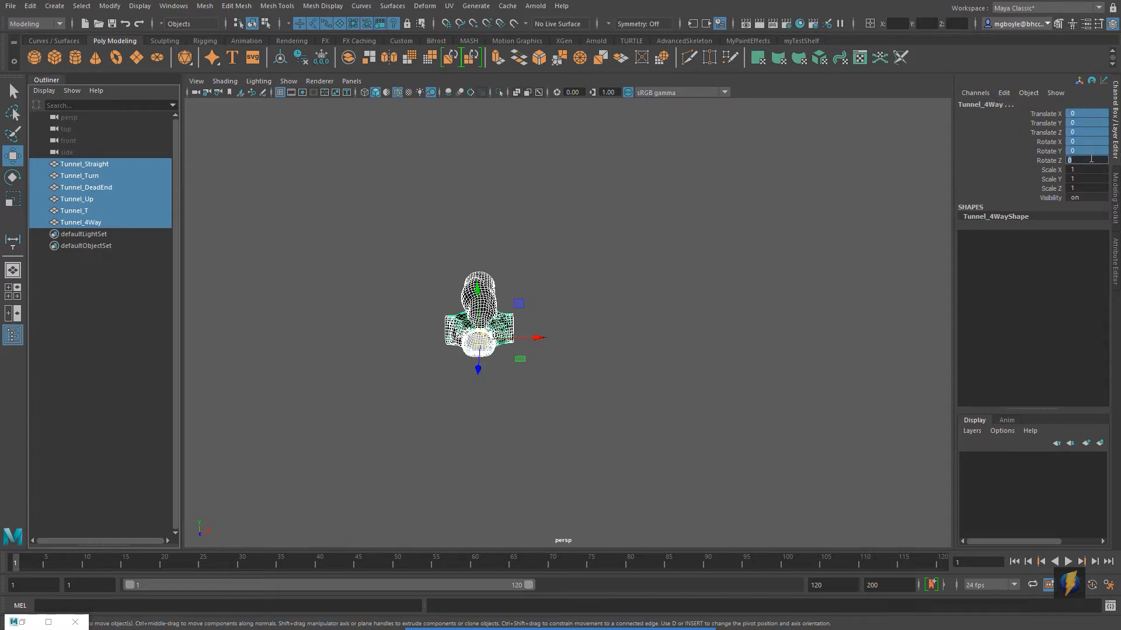
{"action": "left_click_drag", "start_coordinate": [628, 283], "coordinate": [601, 312], "text": "alt"}
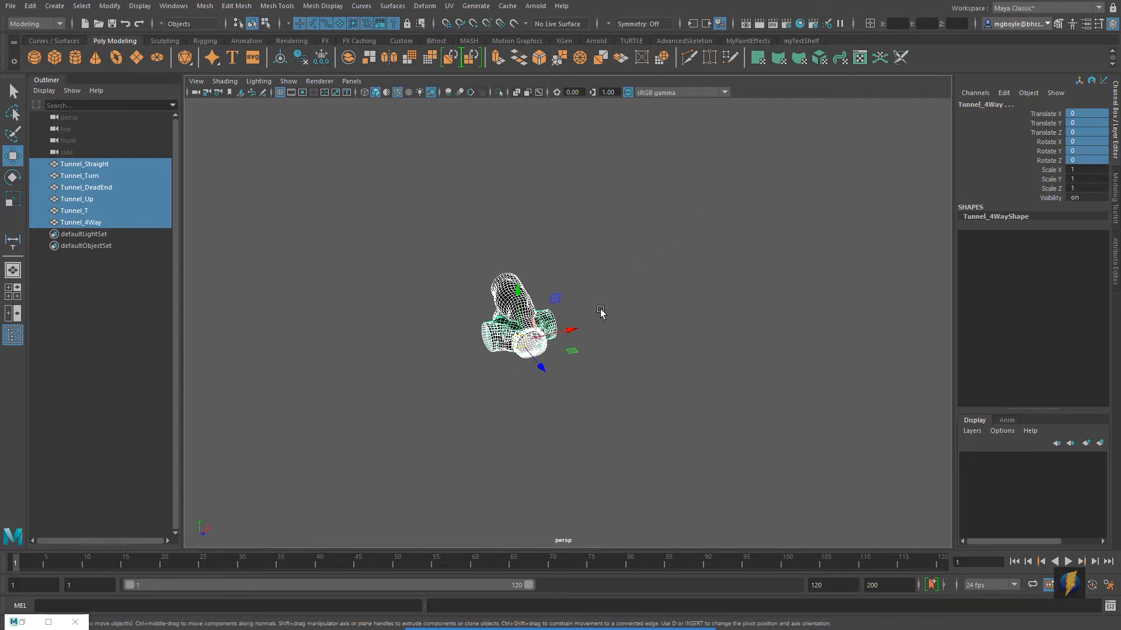
{"action": "left_click", "coordinate": [650, 347]}
{"action": "right_click_drag", "start_coordinate": [593, 331], "coordinate": [783, 328], "text": "alt"}
{"action": "middle_click_drag", "start_coordinate": [678, 316], "coordinate": [804, 334], "text": "alt"}
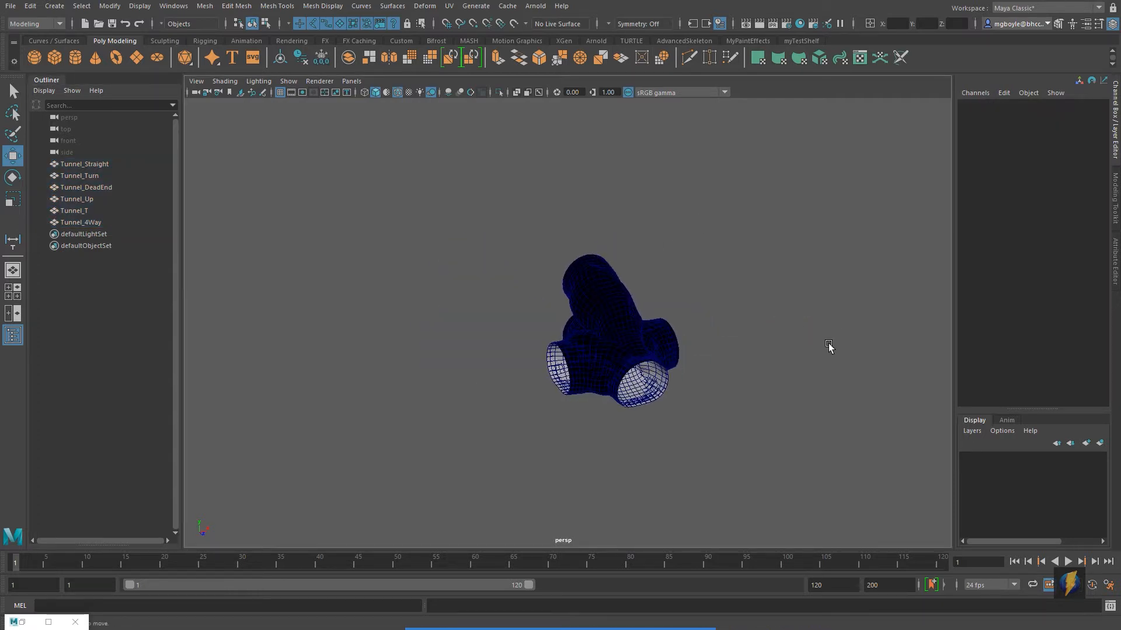
Export only the Tunnel_Straight piece as an FBX file named tunnel_straight into the tunnel folder inside scenes
{"action": "left_click", "coordinate": [76, 164]}
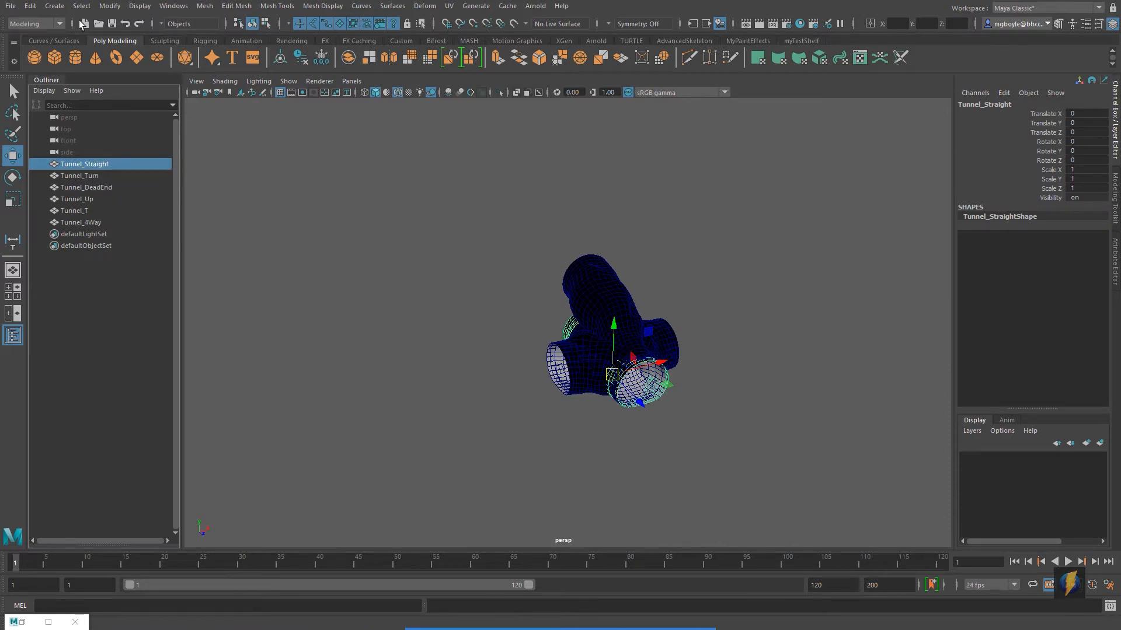
{"action": "left_click", "coordinate": [10, 6]}
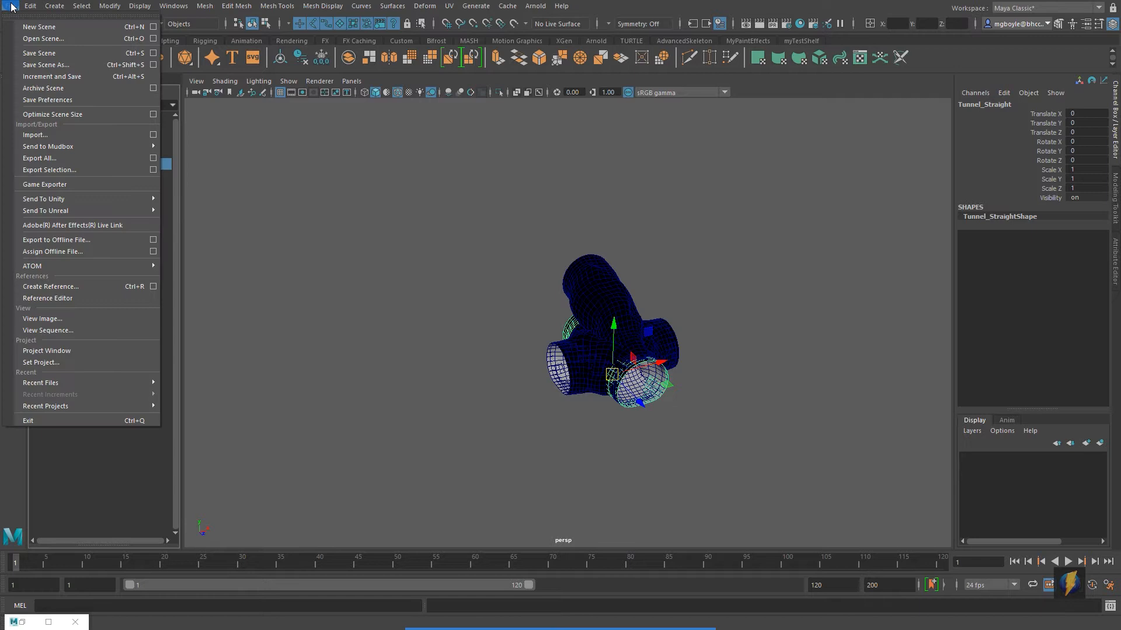
{"action": "left_click", "coordinate": [45, 171]}
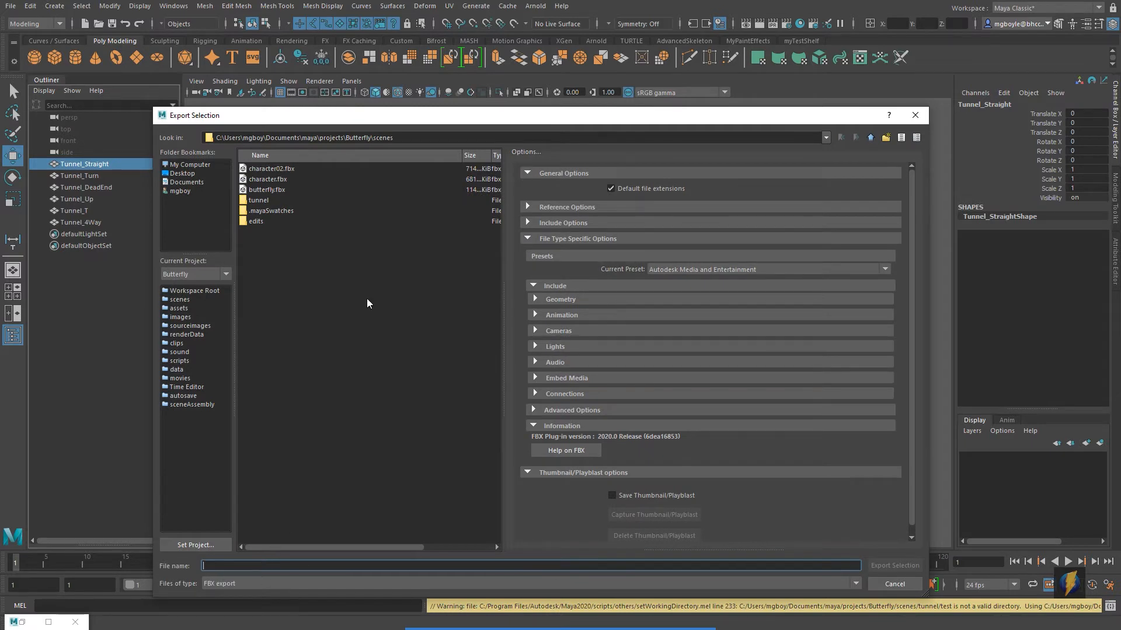
{"action": "double_click", "coordinate": [258, 200]}
{"action": "left_click", "coordinate": [264, 563]}
{"action": "type", "text": "tu"}
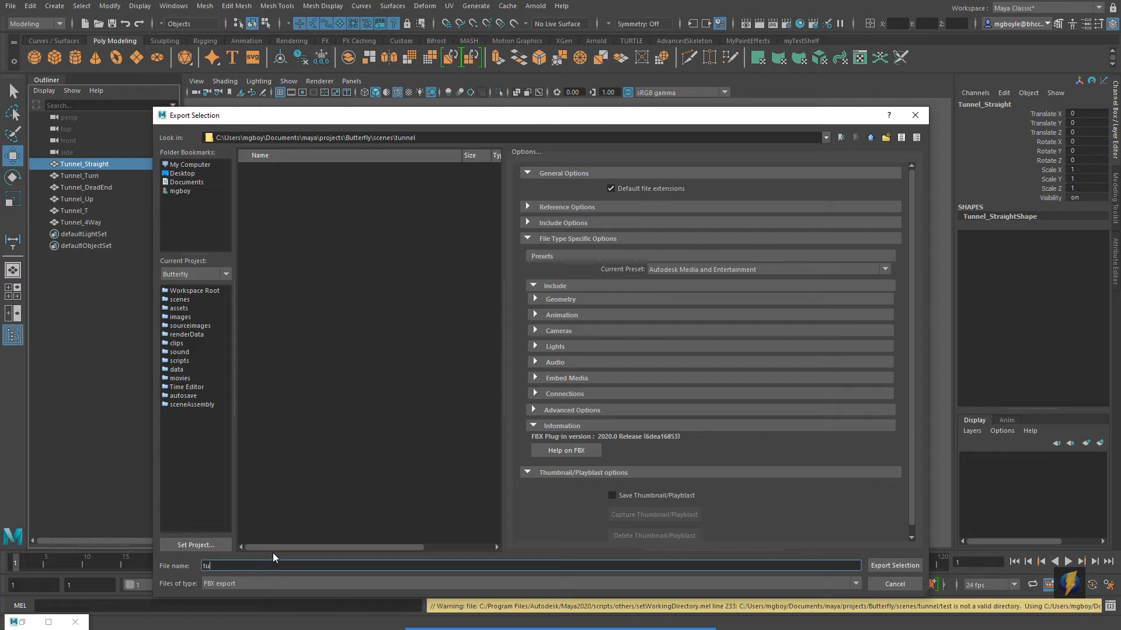
{"action": "type", "text": "nnel_straight"}
{"action": "key", "text": "Return"}
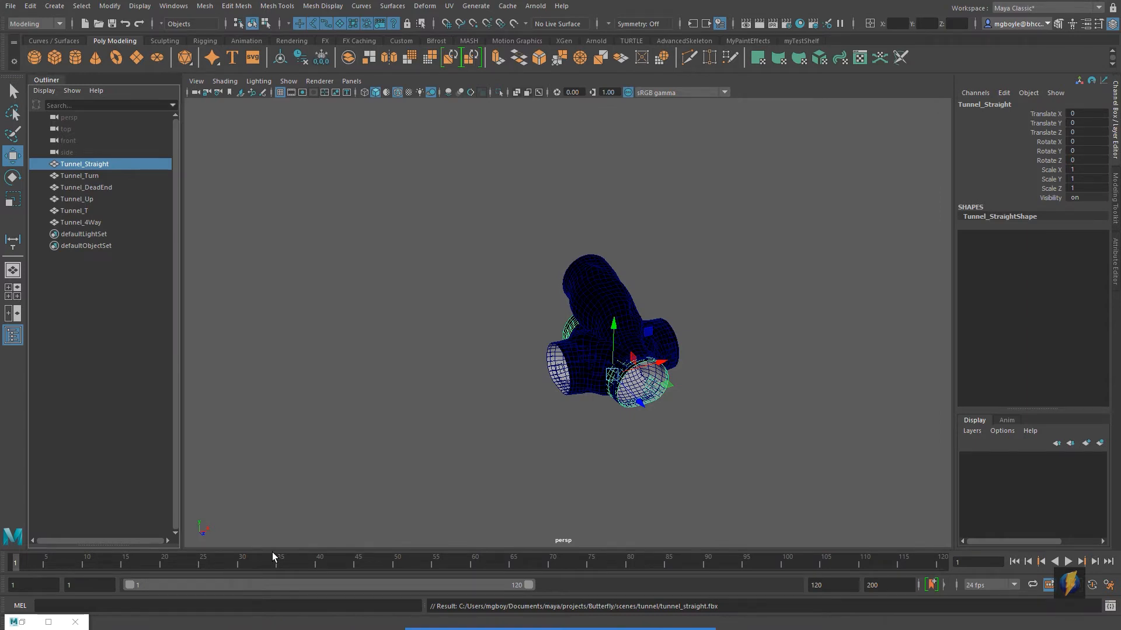
Switch to the Unity project and create a folder named Tunnel_assets inside Assets
{"action": "left_click", "coordinate": [586, 348]}
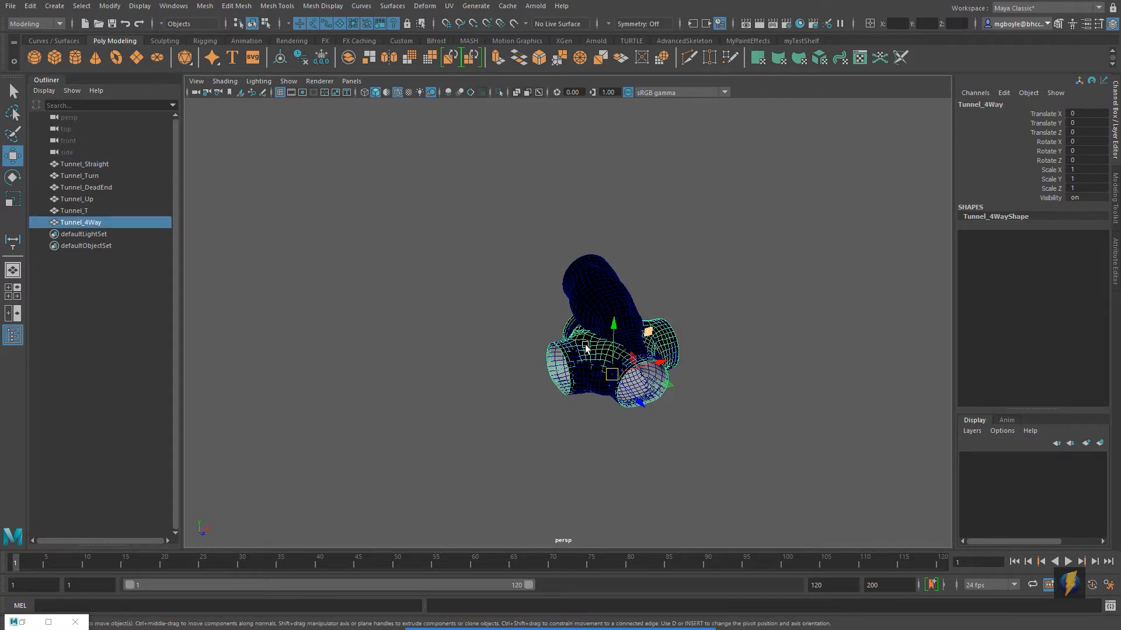
{"action": "key", "text": "alt+Tab"}
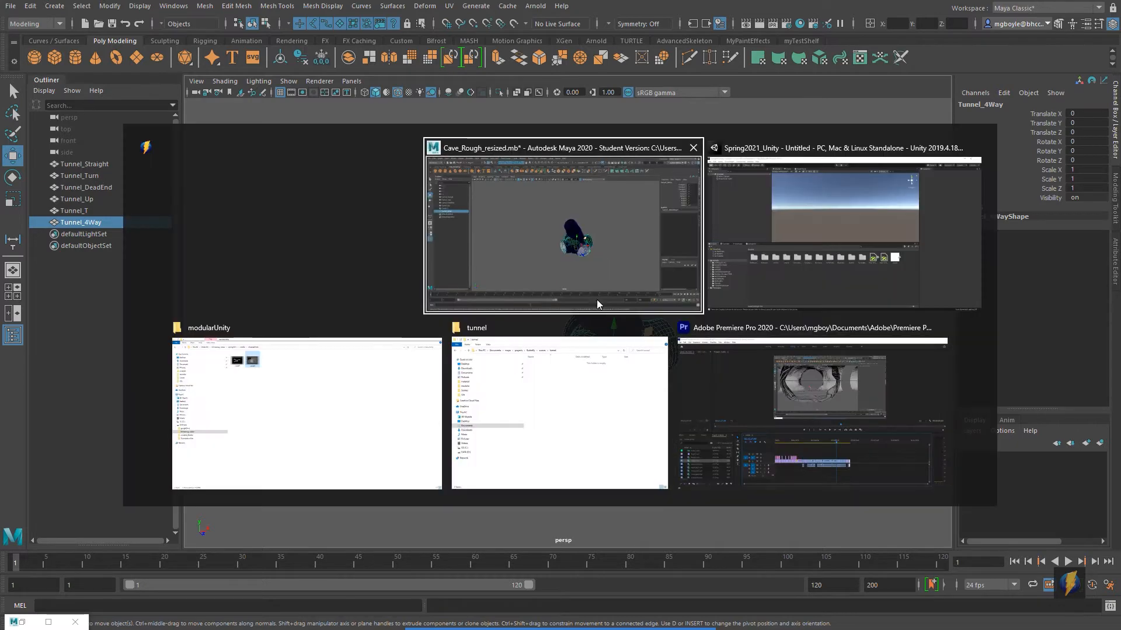
{"action": "left_click", "coordinate": [836, 210]}
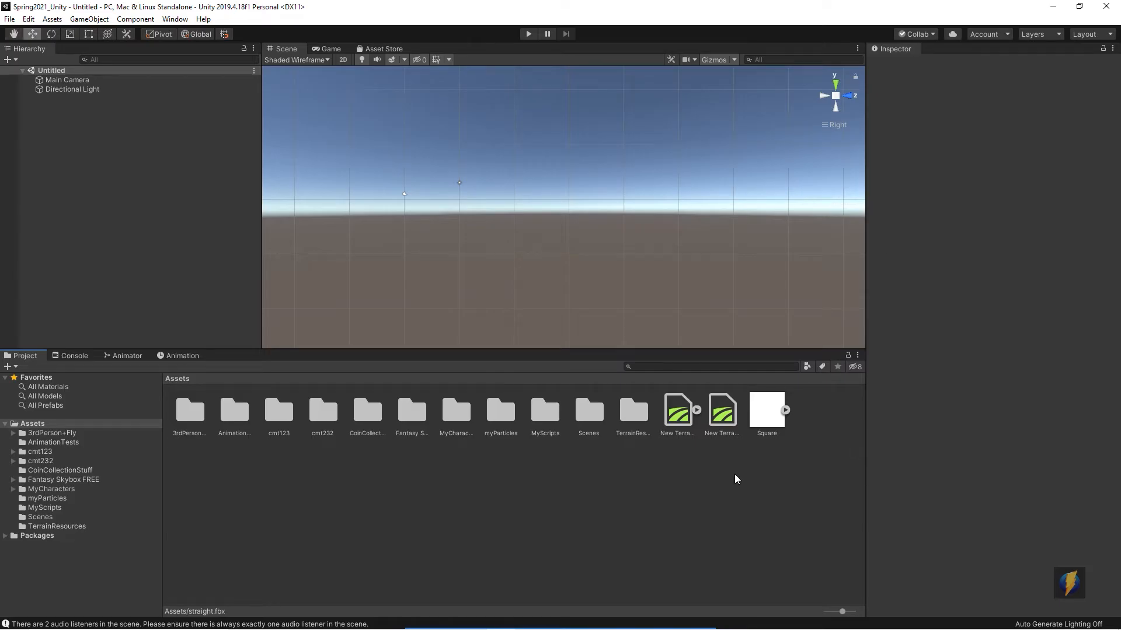
{"action": "left_click", "coordinate": [368, 494]}
{"action": "right_click", "coordinate": [369, 494]}
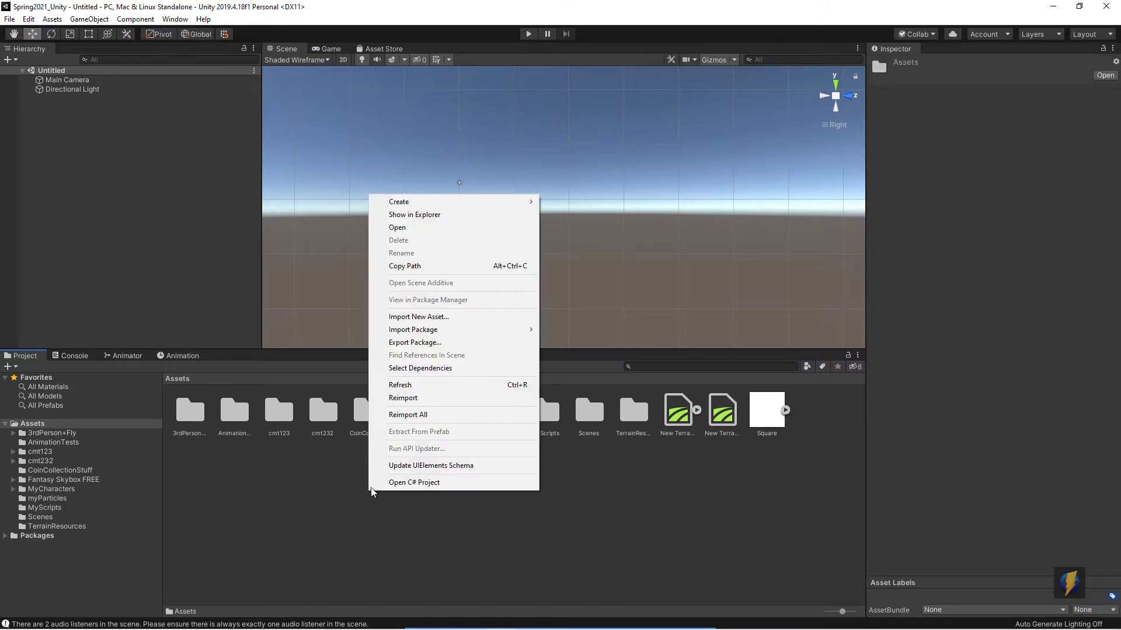
{"action": "mouse_move", "coordinate": [408, 201]}
{"action": "left_click", "coordinate": [561, 181]}
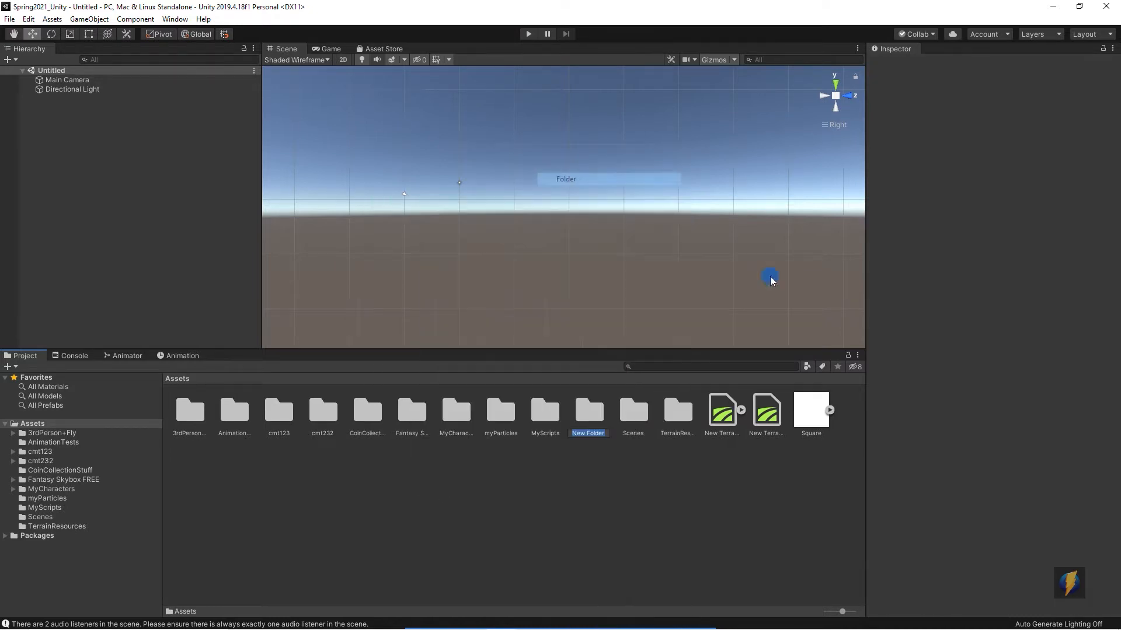
{"action": "type", "text": "T"}
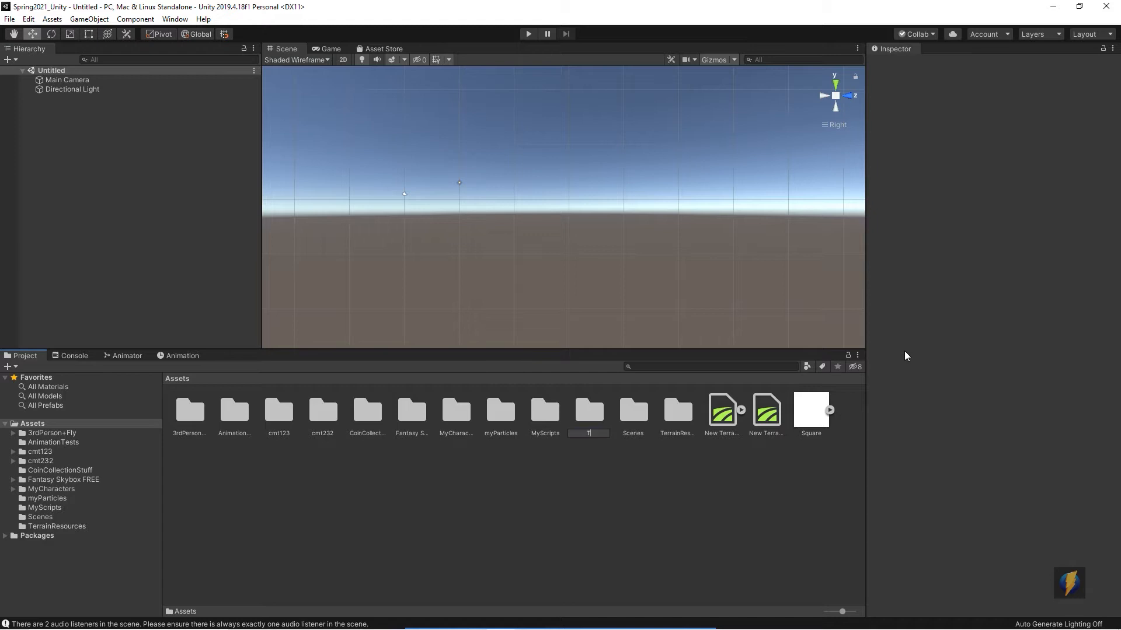
{"action": "type", "text": "unnel_assets"}
{"action": "key", "text": "Return"}
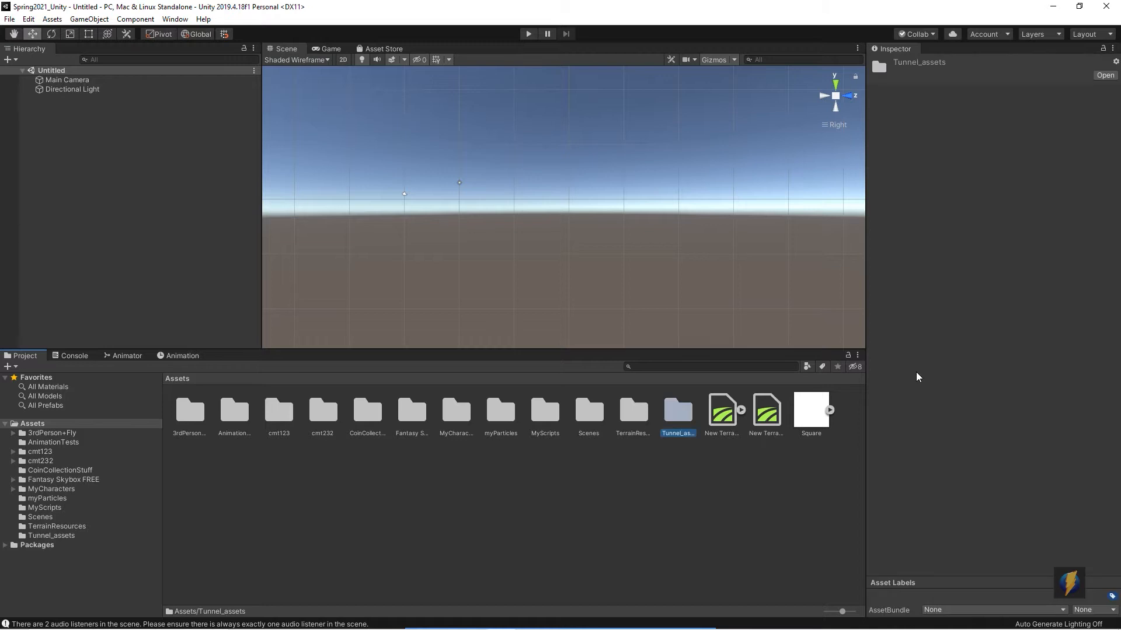
Import all six tunnel model files from the Maya Butterfly project's scenes/tunnel folder into the Tunnel_assets folder
{"action": "double_click", "coordinate": [677, 414]}
{"action": "right_click", "coordinate": [390, 426]}
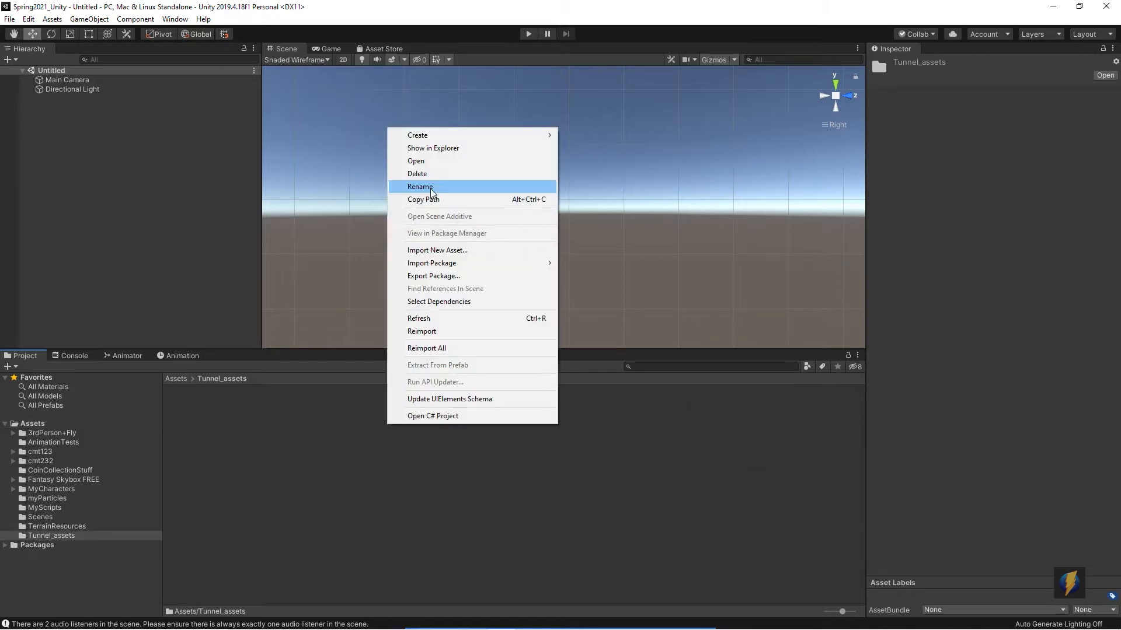
{"action": "left_click", "coordinate": [428, 253]}
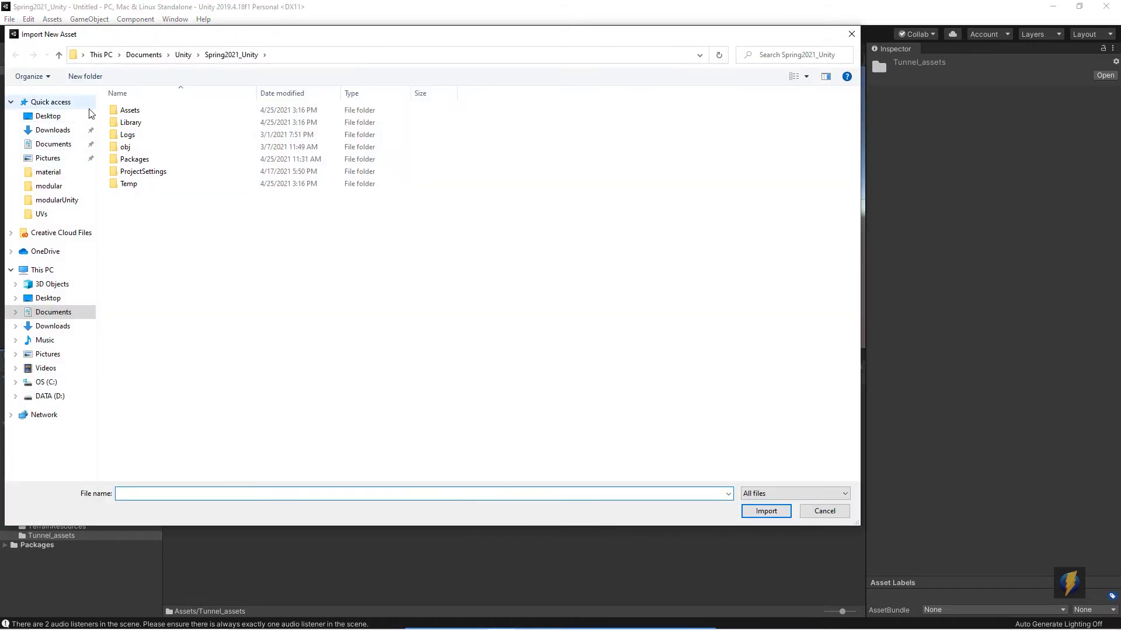
{"action": "left_click", "coordinate": [53, 144]}
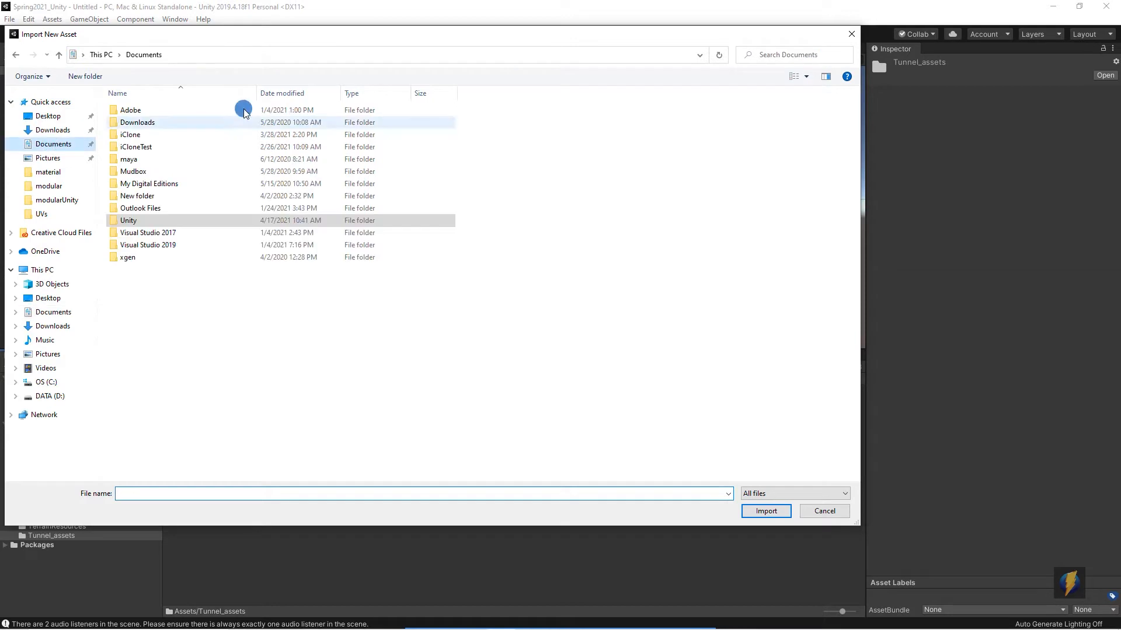
{"action": "double_click", "coordinate": [140, 158]}
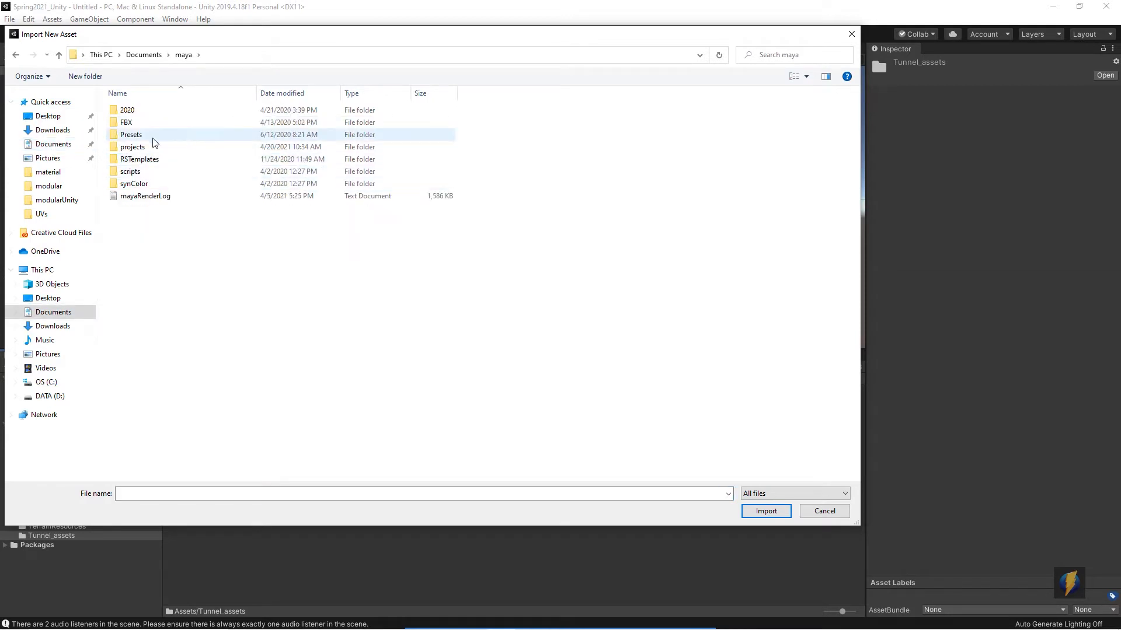
{"action": "double_click", "coordinate": [138, 147]}
{"action": "double_click", "coordinate": [201, 125]}
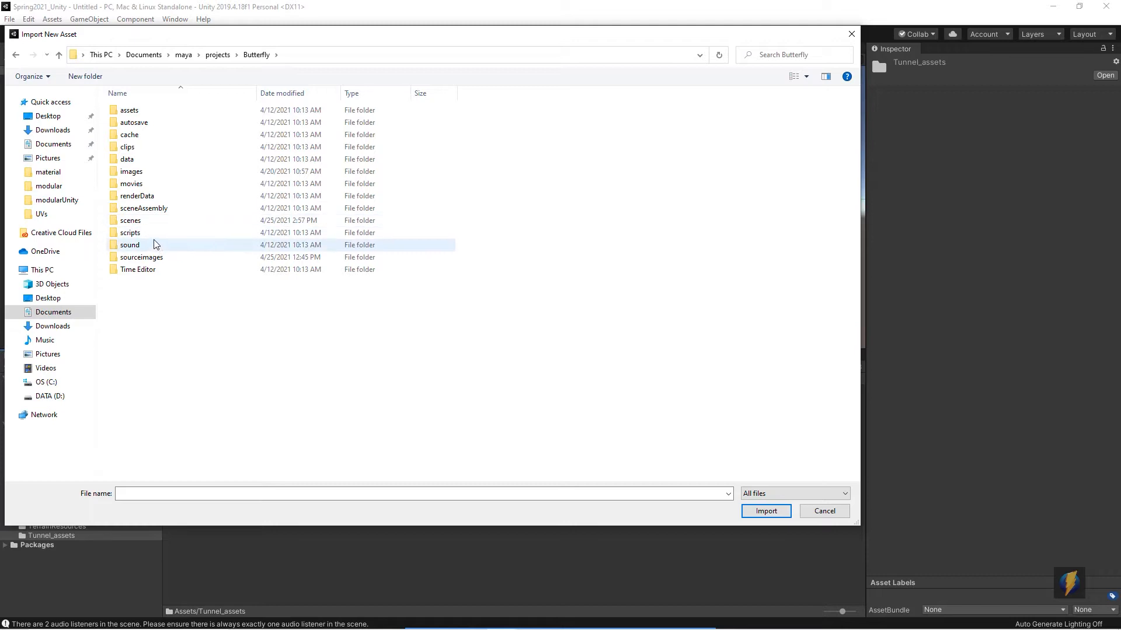
{"action": "double_click", "coordinate": [148, 221]}
{"action": "double_click", "coordinate": [161, 135]}
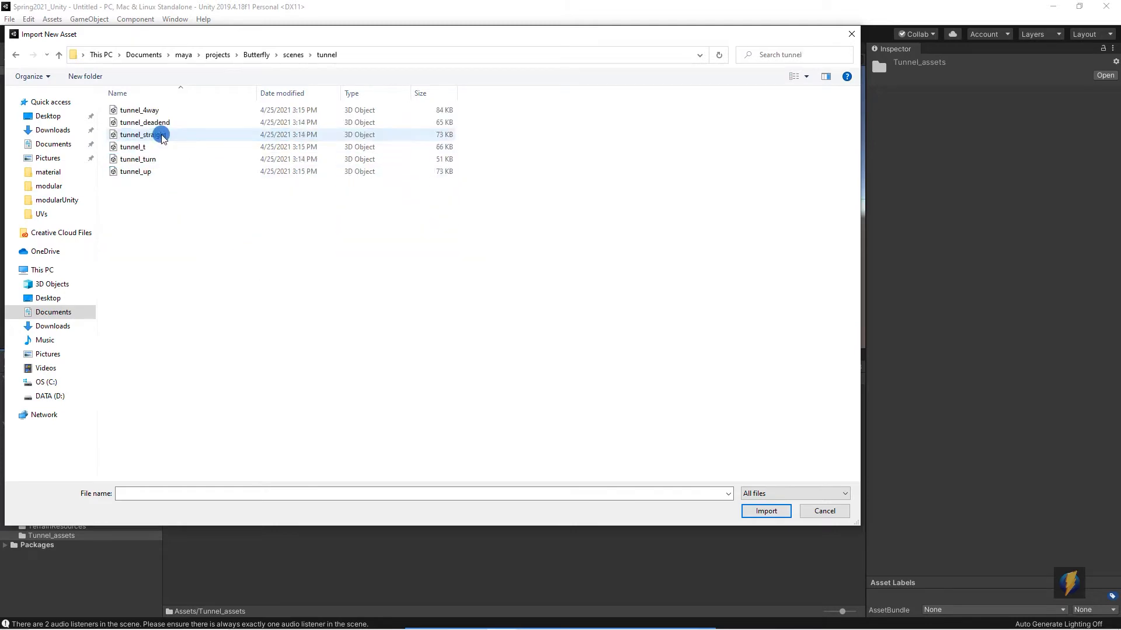
{"action": "left_click", "coordinate": [151, 112]}
{"action": "left_click", "coordinate": [146, 172], "text": "shift"}
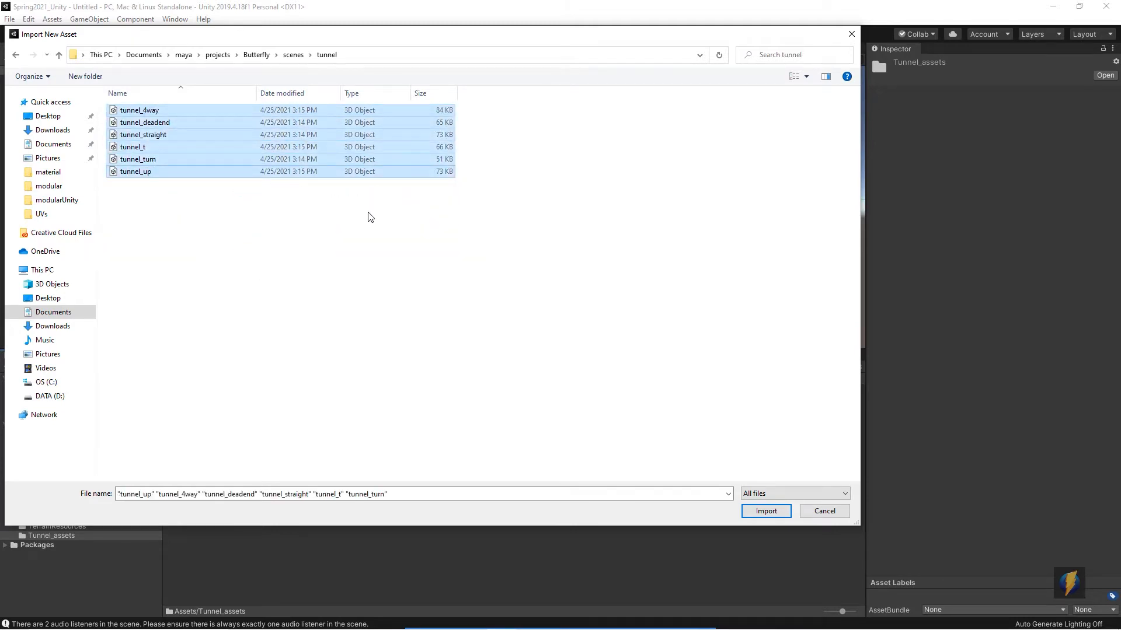
{"action": "left_click", "coordinate": [766, 510]}
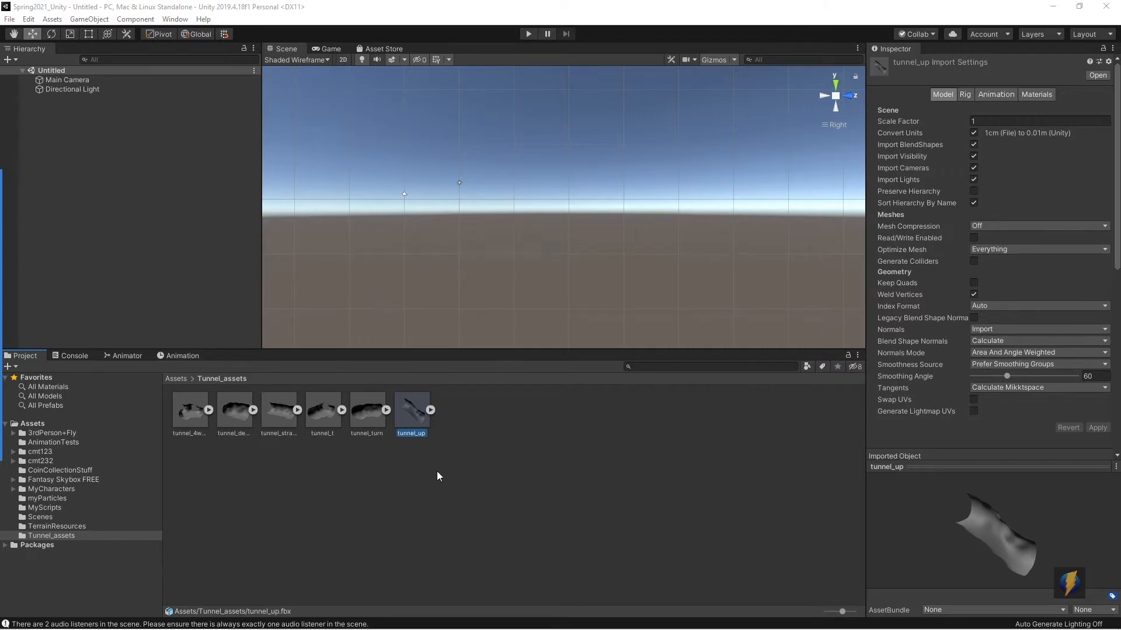
Add the tunnel_straight model to the scene hierarchy and frame it in the scene view
{"action": "left_click", "coordinate": [279, 418]}
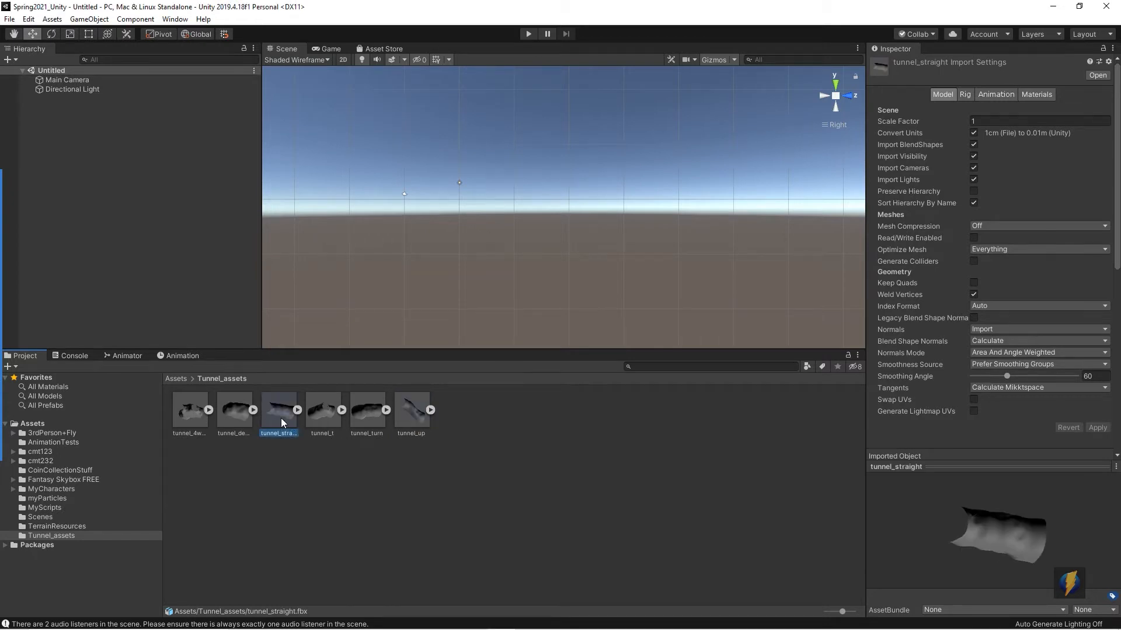
{"action": "left_click_drag", "start_coordinate": [281, 418], "coordinate": [93, 218]}
{"action": "key", "text": "f"}
{"action": "left_click_drag", "start_coordinate": [533, 229], "coordinate": [751, 228], "text": "alt"}
{"action": "scroll", "coordinate": [753, 232], "scroll_direction": "down", "scroll_amount": 3}
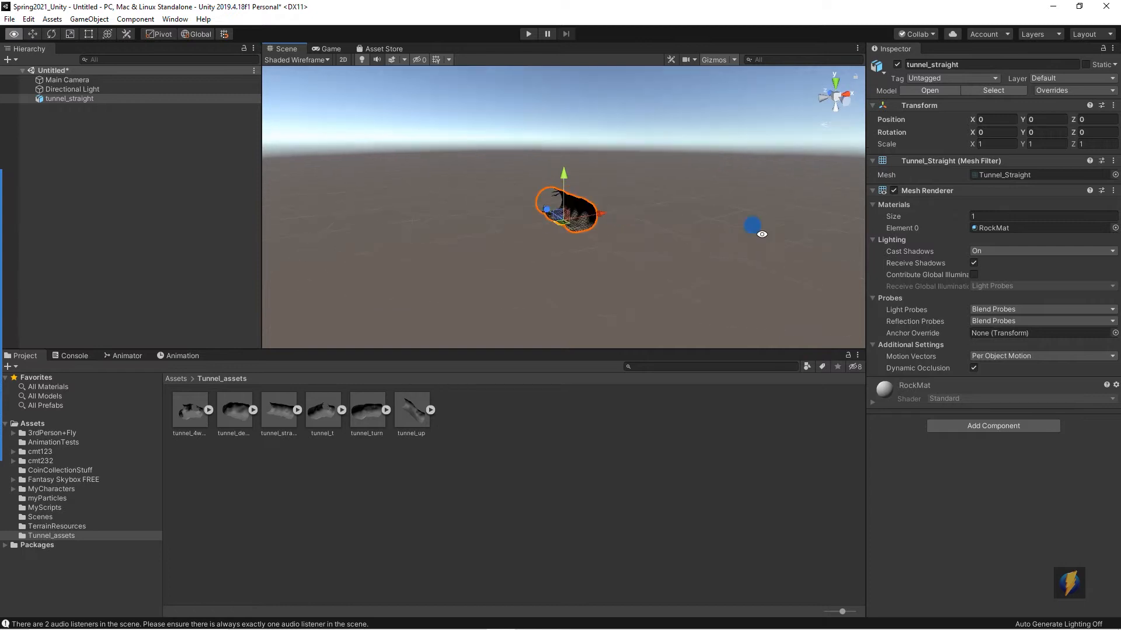
{"action": "scroll", "coordinate": [501, 237], "scroll_direction": "up", "scroll_amount": 2}
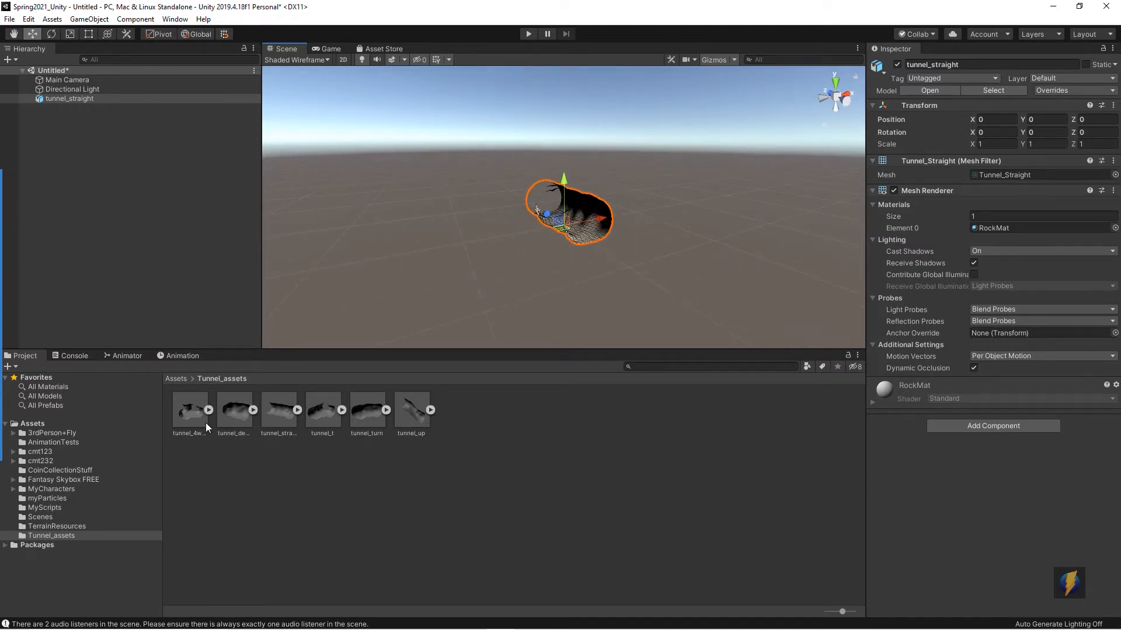
Add the X character from the MyCharacters folder to the scene and set its position to 0, 0, 0
{"action": "left_click", "coordinate": [36, 488]}
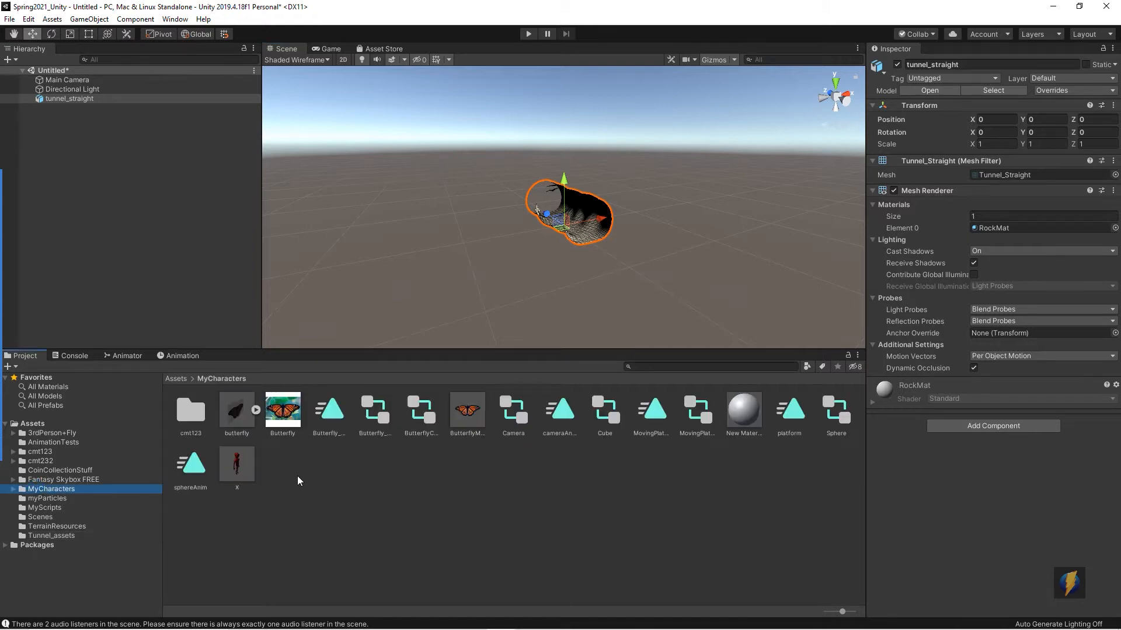
{"action": "left_click_drag", "start_coordinate": [237, 468], "coordinate": [114, 220]}
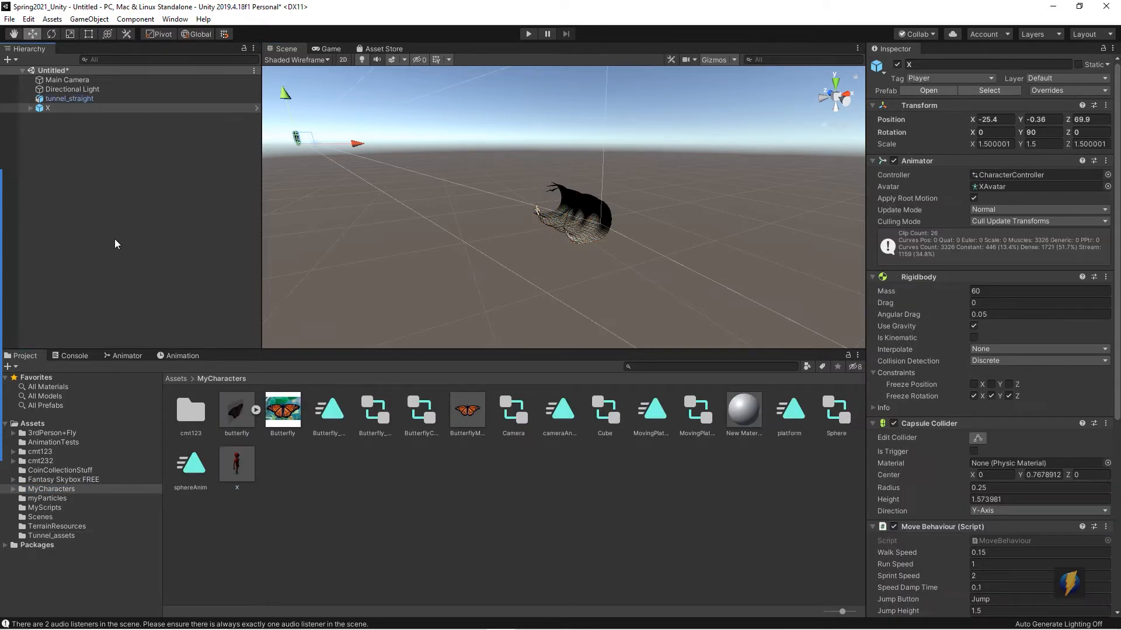
{"action": "left_click", "coordinate": [995, 119]}
{"action": "type", "text": "0"}
{"action": "key", "text": "Tab"}
{"action": "type", "text": "0"}
{"action": "key", "text": "Tab"}
{"action": "type", "text": "0"}
Set the X character's scale to 1.5 on the X and Z axes
{"action": "left_click", "coordinate": [1003, 144]}
{"action": "type", "text": "1."}
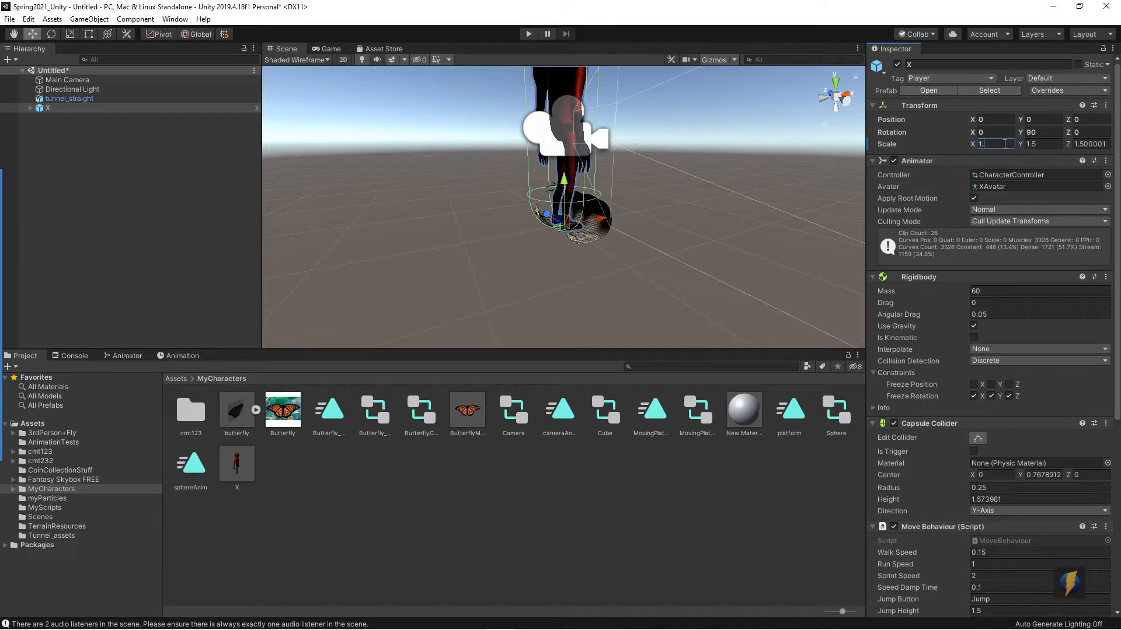
{"action": "type", "text": "5"}
{"action": "left_click", "coordinate": [1086, 143]}
{"action": "type", "text": "1.5"}
Scale tunnel_straight up uniformly to about 4.76 so that it surrounds the character
{"action": "left_click_drag", "start_coordinate": [689, 229], "coordinate": [585, 243], "text": "alt"}
{"action": "scroll", "coordinate": [521, 266], "scroll_direction": "up", "scroll_amount": 5}
{"action": "middle_click_drag", "start_coordinate": [521, 266], "coordinate": [531, 203]}
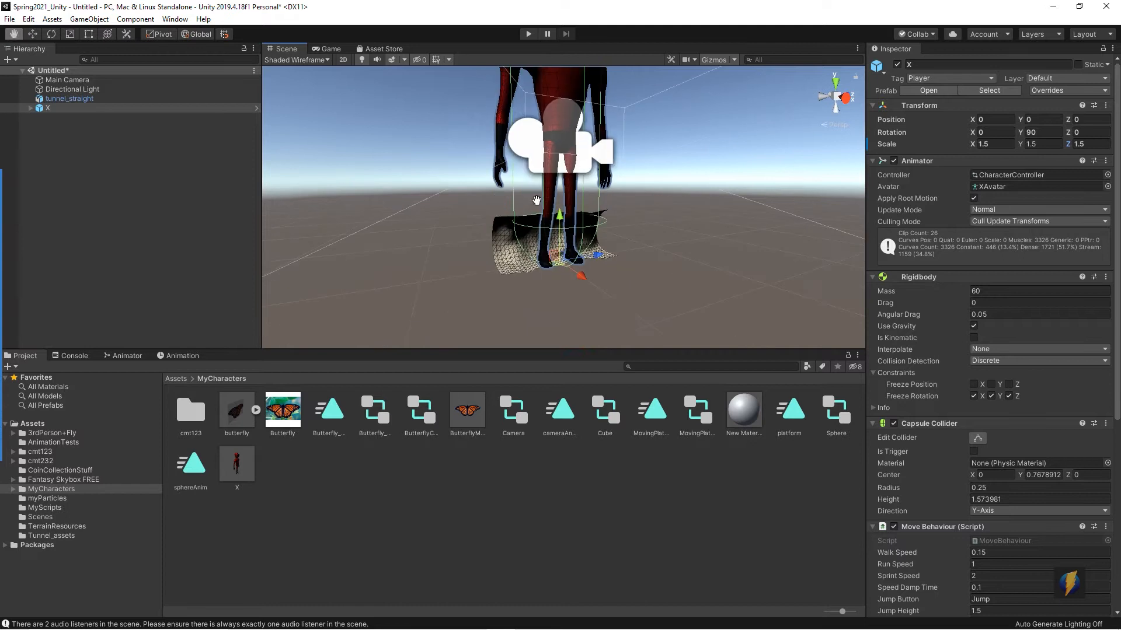
{"action": "left_click", "coordinate": [521, 264]}
{"action": "left_click_drag", "start_coordinate": [540, 269], "coordinate": [601, 282], "text": "alt"}
{"action": "scroll", "coordinate": [605, 284], "scroll_direction": "down", "scroll_amount": 5}
{"action": "scroll", "coordinate": [606, 283], "scroll_direction": "down", "scroll_amount": 6}
{"action": "left_click_drag", "start_coordinate": [537, 261], "coordinate": [546, 271], "text": "alt"}
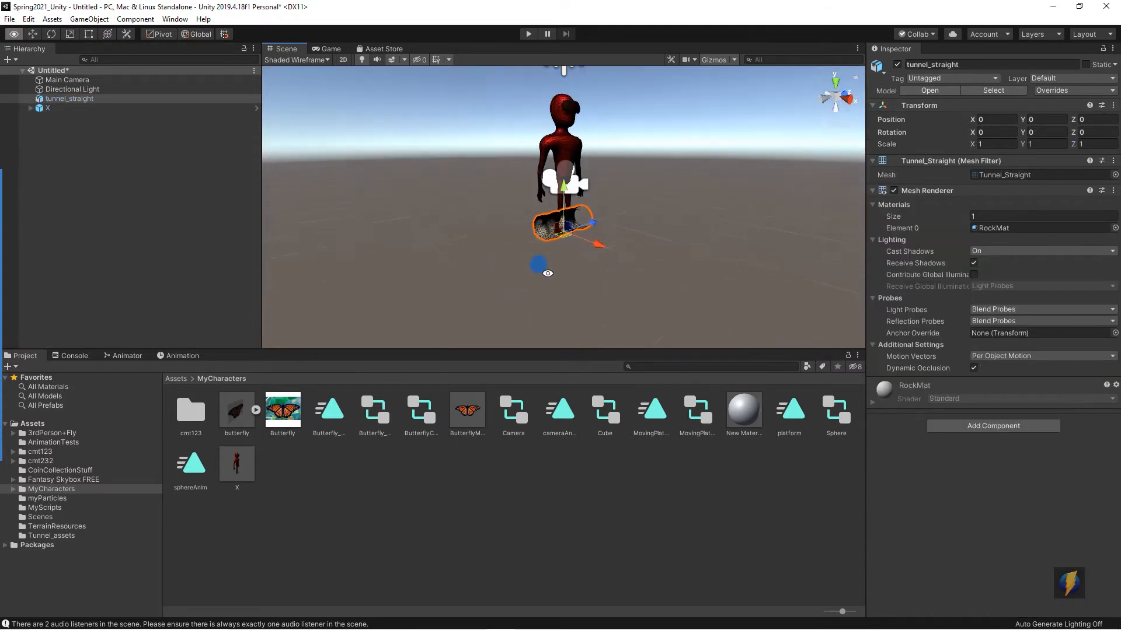
{"action": "key", "text": "r"}
{"action": "left_click_drag", "start_coordinate": [569, 231], "coordinate": [781, 226]}
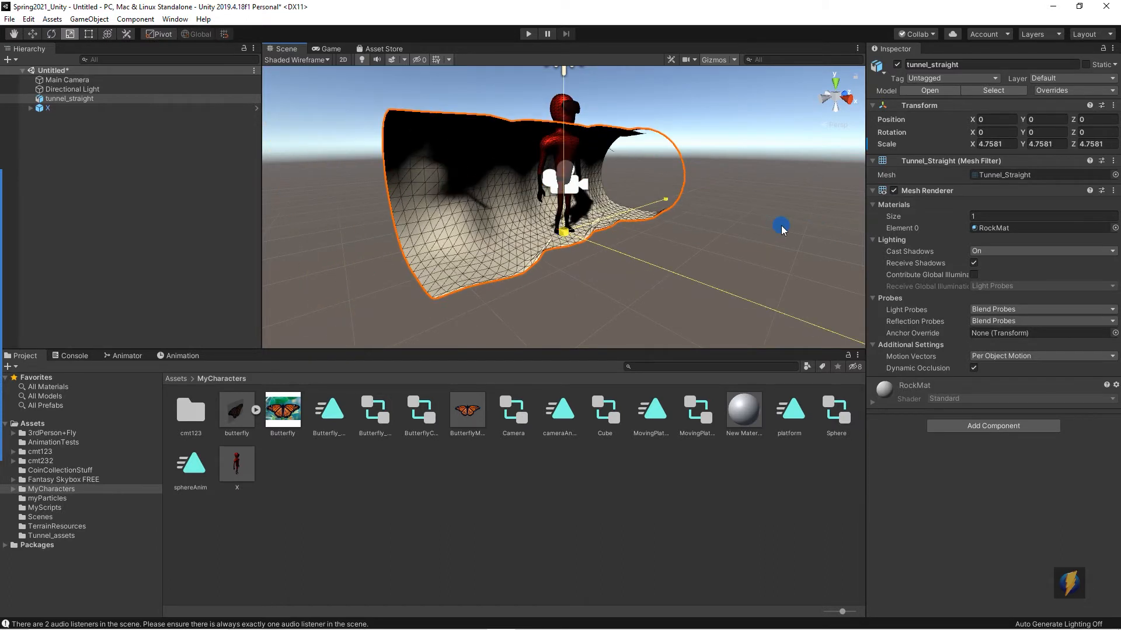
Show the scene from the top in orthographic projection with tunnel_straight selected
{"action": "left_click", "coordinate": [832, 85]}
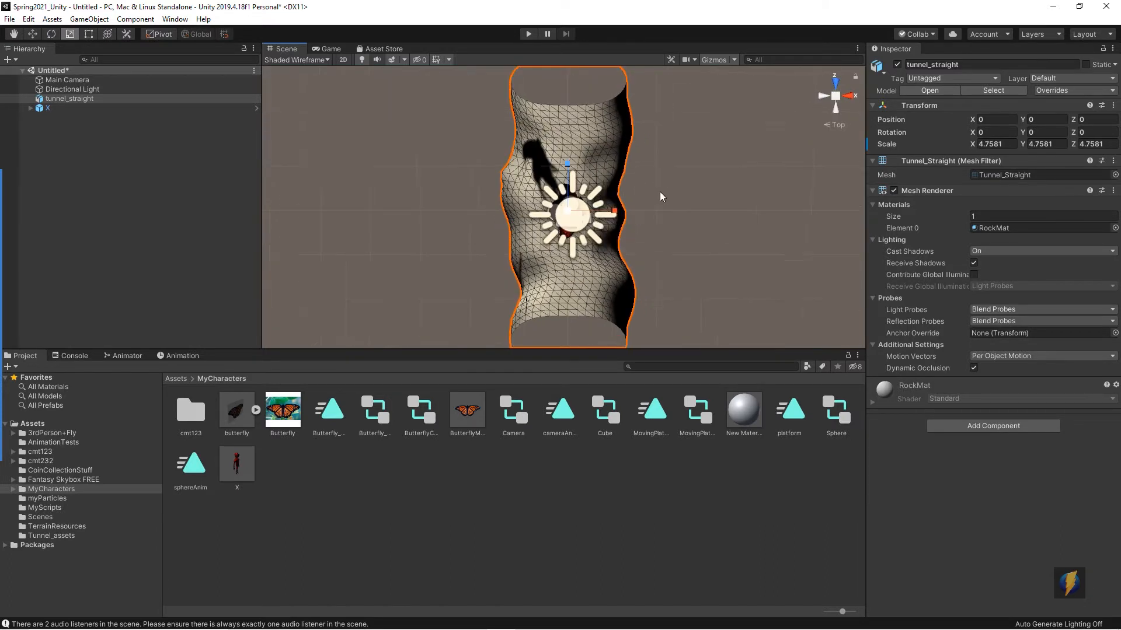
{"action": "left_click", "coordinate": [832, 132]}
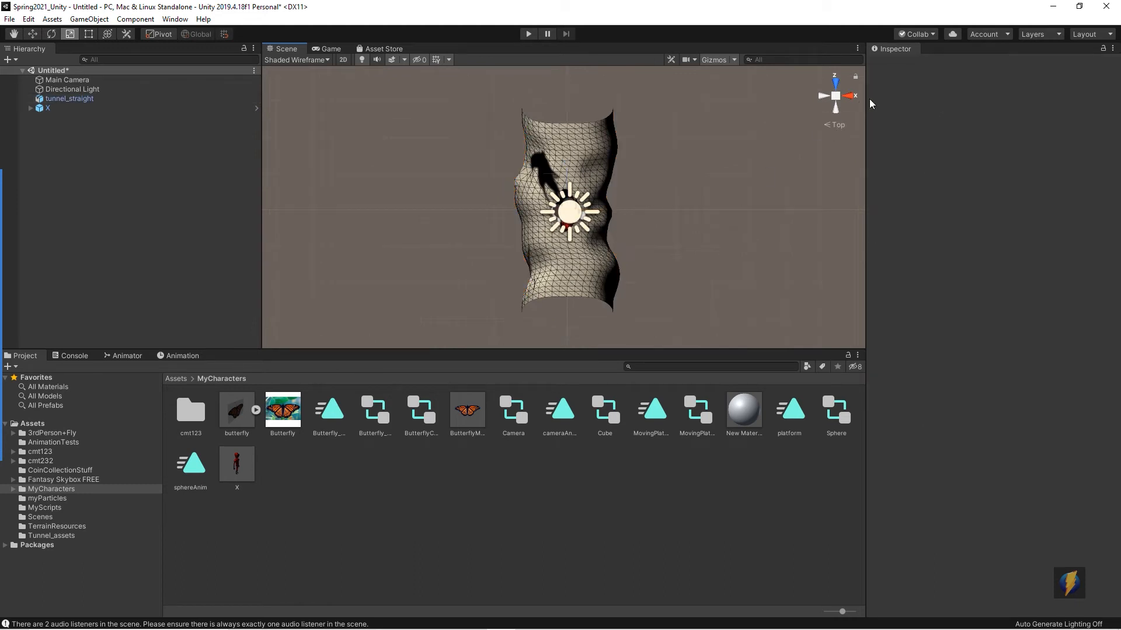
{"action": "left_click", "coordinate": [839, 125]}
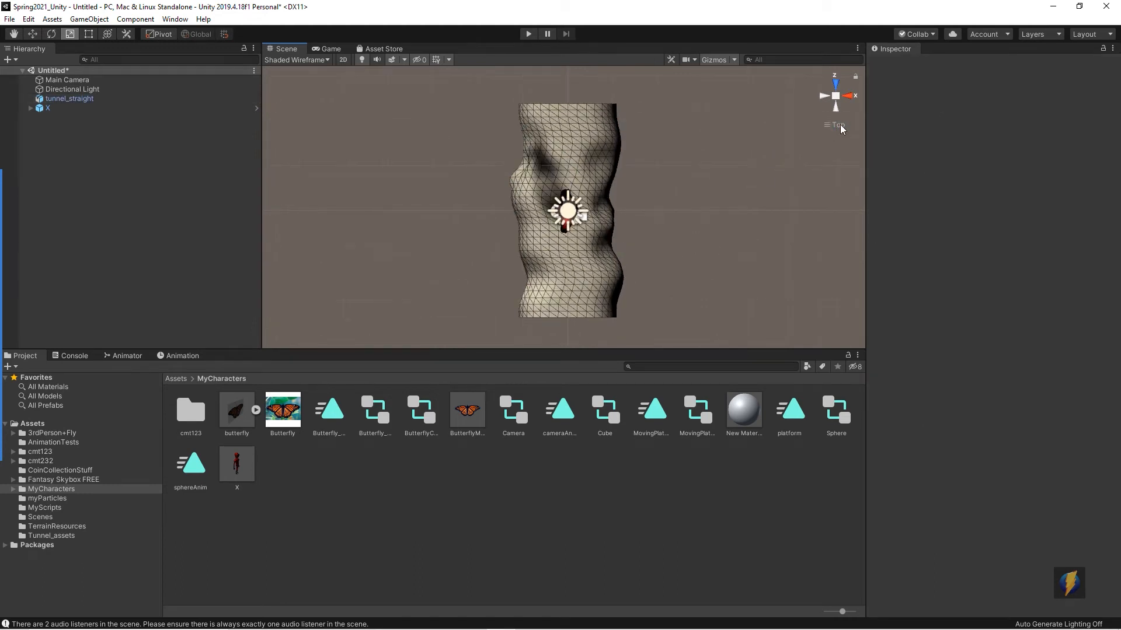
{"action": "left_click", "coordinate": [729, 191]}
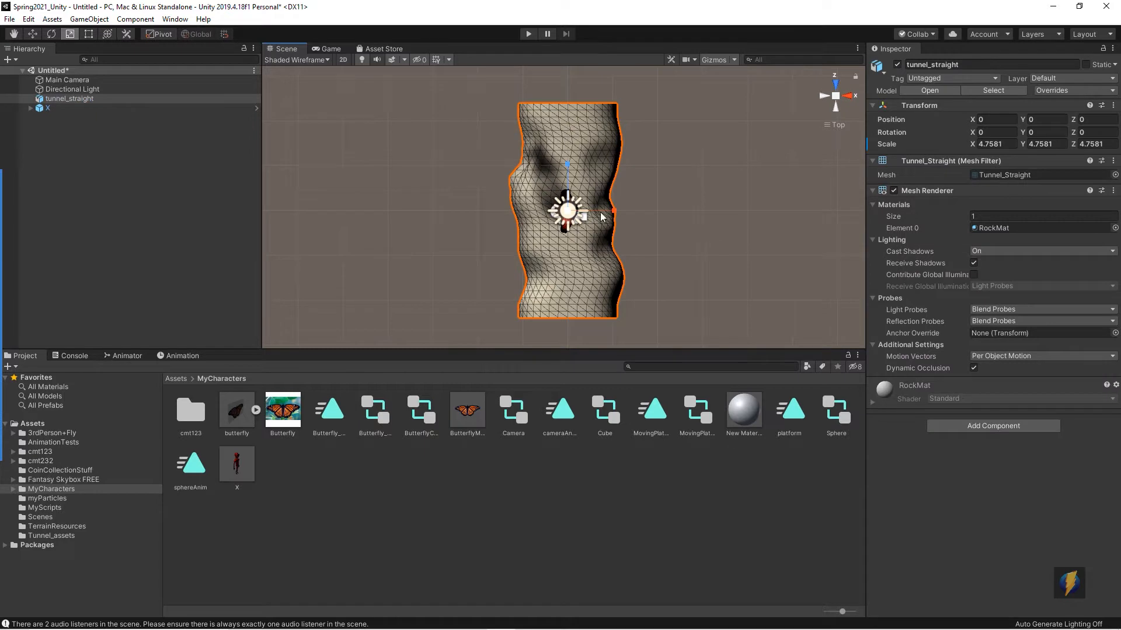
Set the scale of tunnel_straight to 20 on the X, Y and Z axes
{"action": "scroll", "coordinate": [706, 236], "scroll_direction": "down", "scroll_amount": 2}
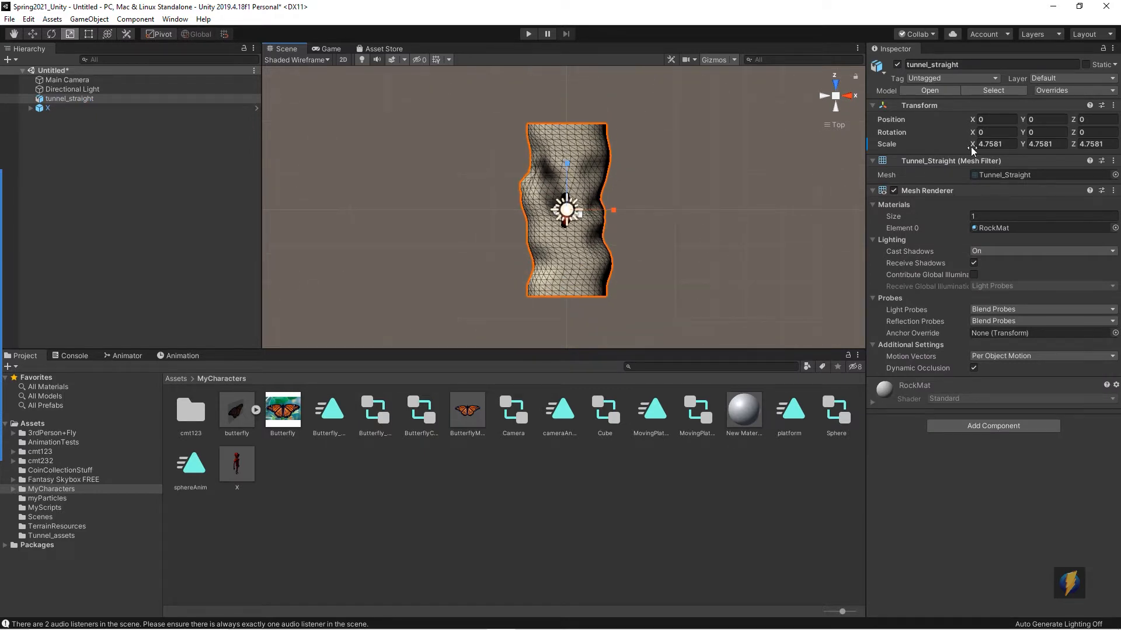
{"action": "type", "text": "20"}
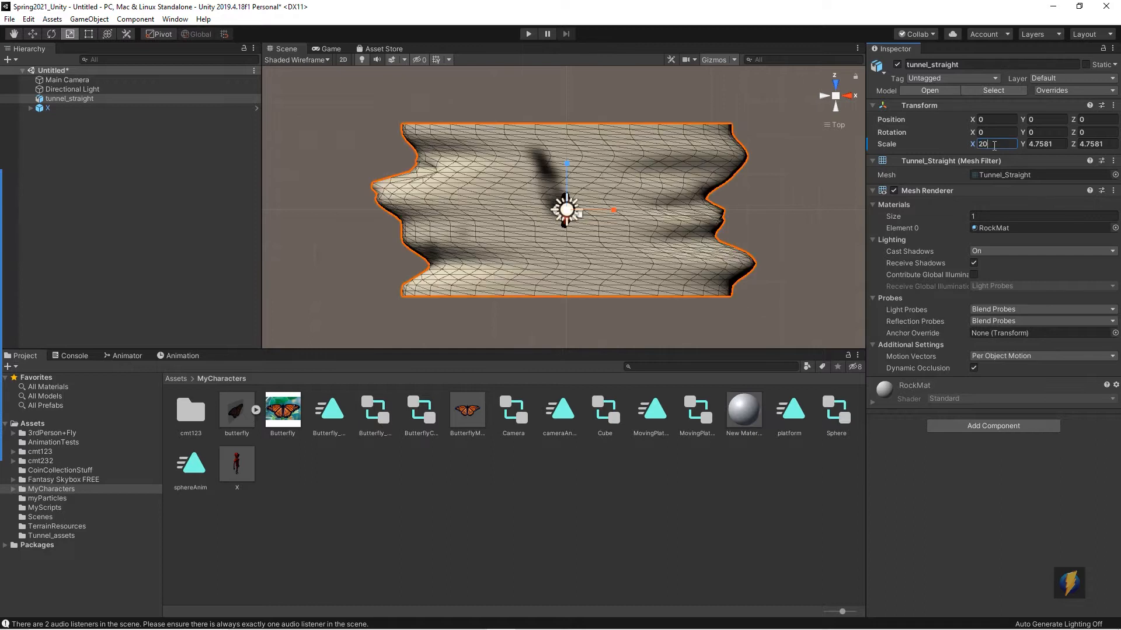
{"action": "left_click", "coordinate": [1033, 144]}
{"action": "type", "text": "20"}
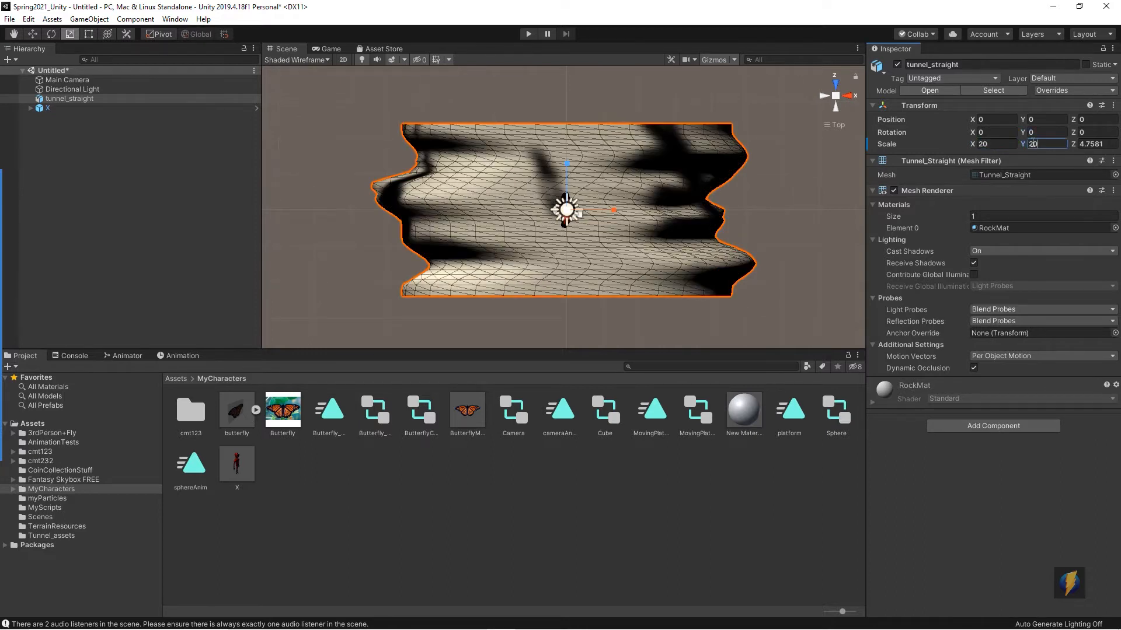
{"action": "left_click", "coordinate": [1090, 145]}
{"action": "type", "text": "20"}
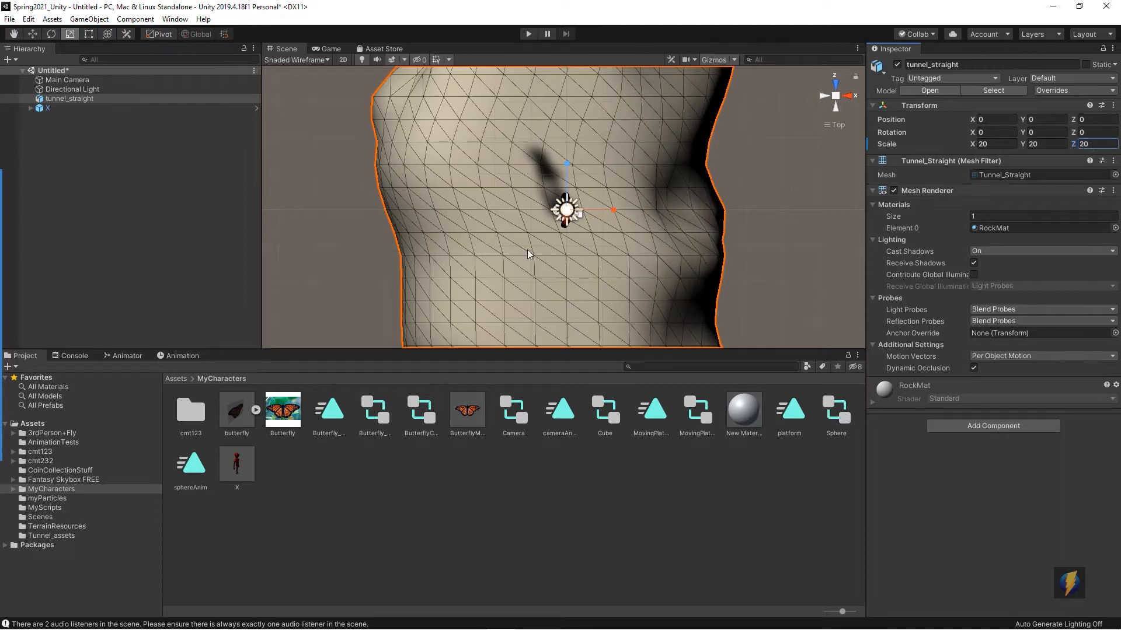
Examine the enlarged tunnel piece from above and compare its length and width with the scene grid
{"action": "scroll", "coordinate": [744, 188], "scroll_direction": "down", "scroll_amount": 6}
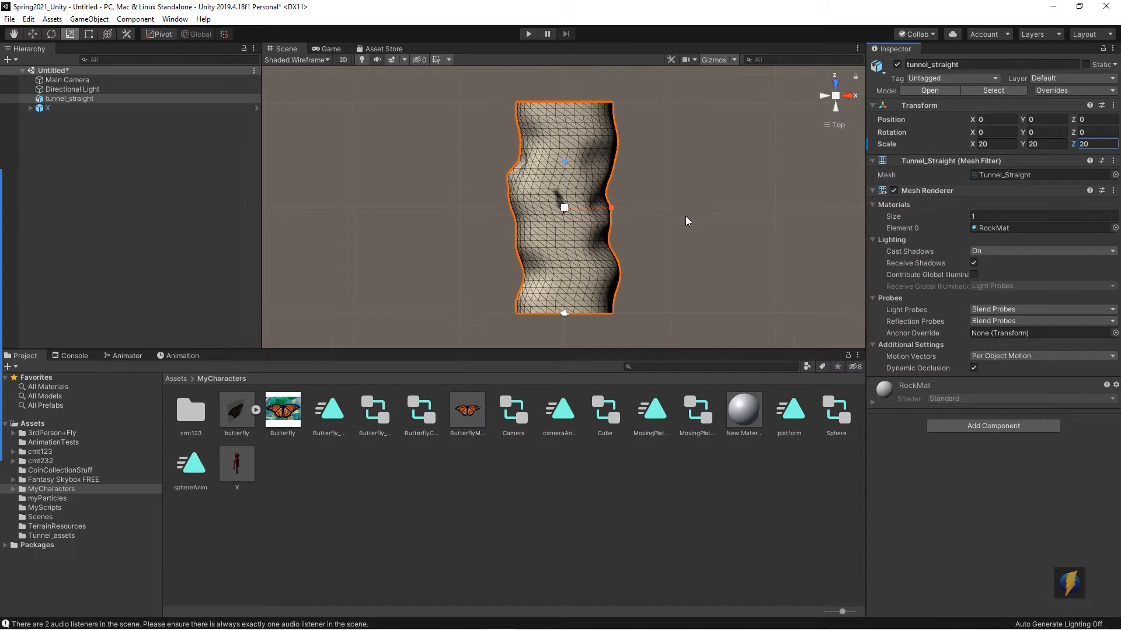
{"action": "right_click_drag", "start_coordinate": [506, 221], "coordinate": [565, 213], "text": "alt"}
{"action": "middle_click_drag", "start_coordinate": [691, 189], "coordinate": [530, 232]}
{"action": "scroll", "coordinate": [530, 232], "scroll_direction": "up", "scroll_amount": 2}
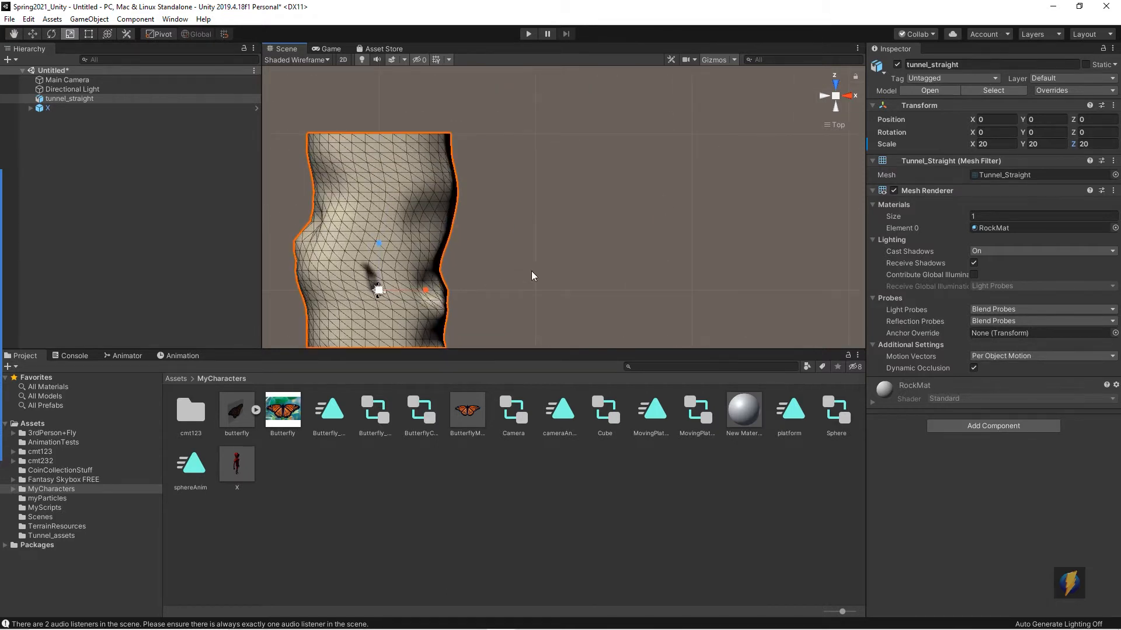
{"action": "right_click_drag", "start_coordinate": [531, 271], "coordinate": [533, 236], "text": "alt"}
{"action": "right_click_drag", "start_coordinate": [461, 192], "coordinate": [753, 211], "text": "alt"}
{"action": "right_click_drag", "start_coordinate": [455, 213], "coordinate": [827, 210], "text": "alt"}
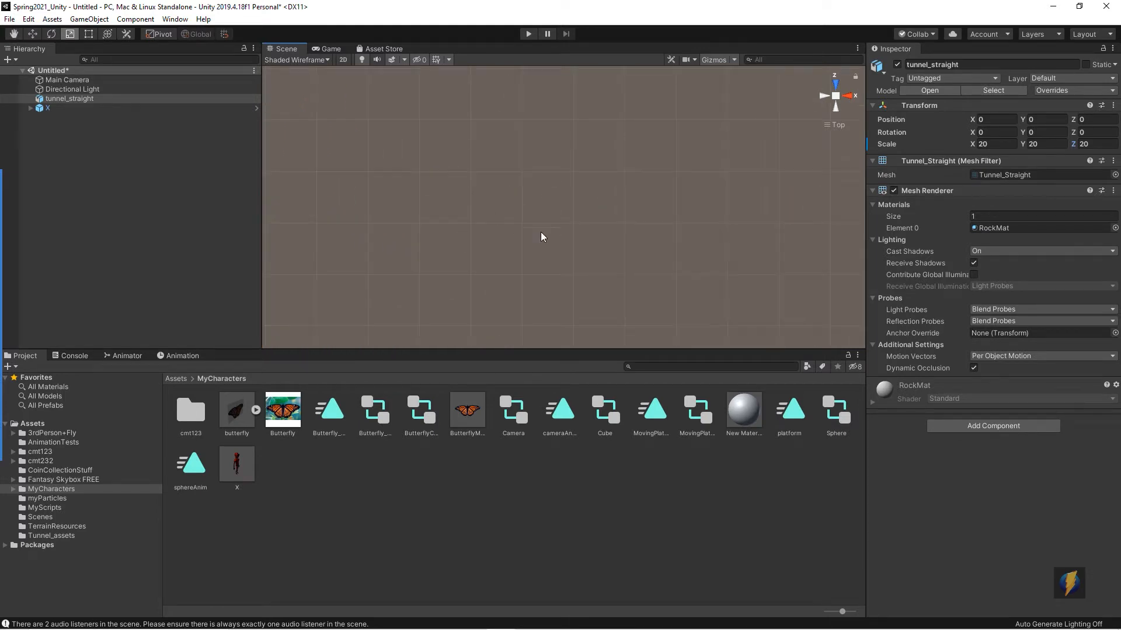
{"action": "scroll", "coordinate": [523, 231], "scroll_direction": "down", "scroll_amount": 5}
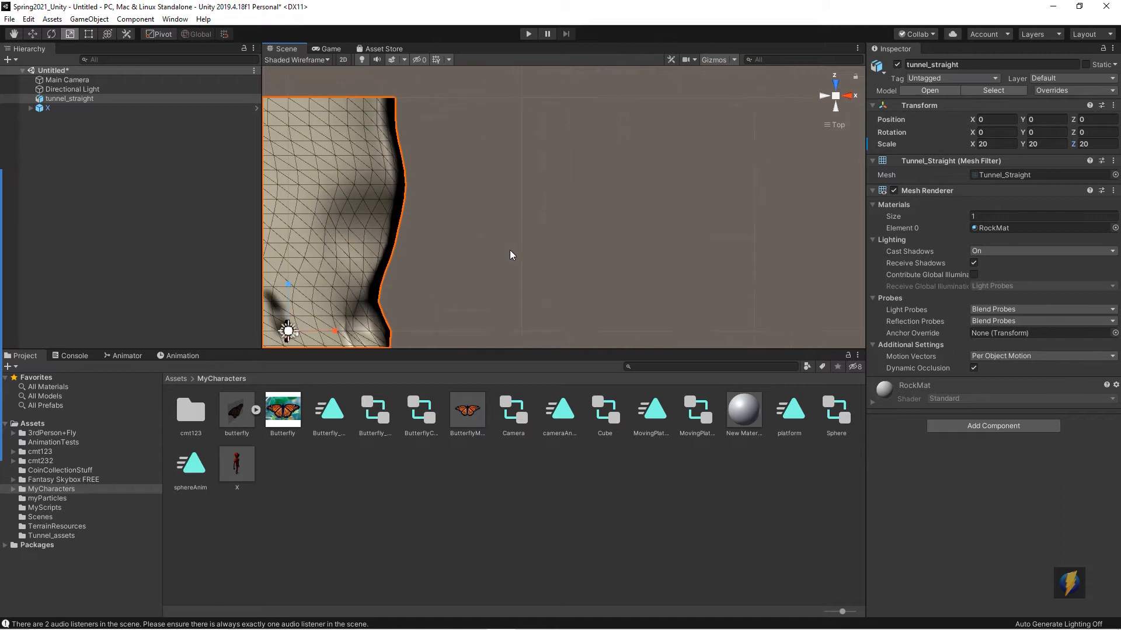
{"action": "middle_click_drag", "start_coordinate": [506, 251], "coordinate": [705, 186], "text": "alt"}
{"action": "right_click_drag", "start_coordinate": [705, 186], "coordinate": [292, 167], "text": "alt"}
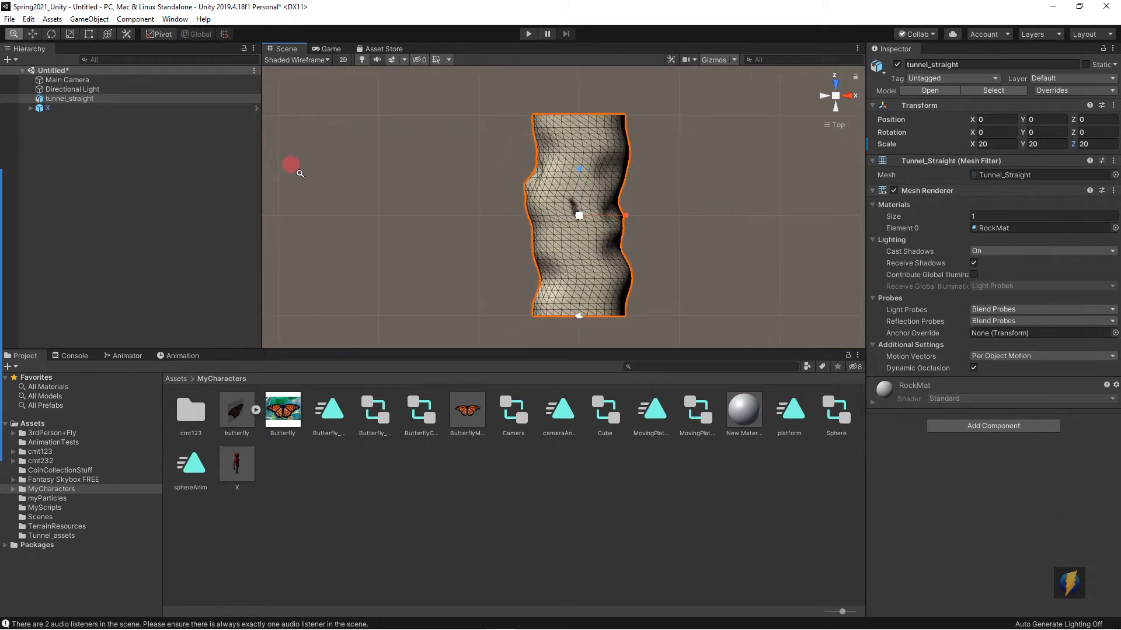
Return the scene to perspective projection and inspect the character's size from inside the tunnel
{"action": "left_click", "coordinate": [841, 122]}
{"action": "left_click", "coordinate": [837, 123]}
{"action": "left_click_drag", "start_coordinate": [637, 213], "coordinate": [575, 620], "text": "alt"}
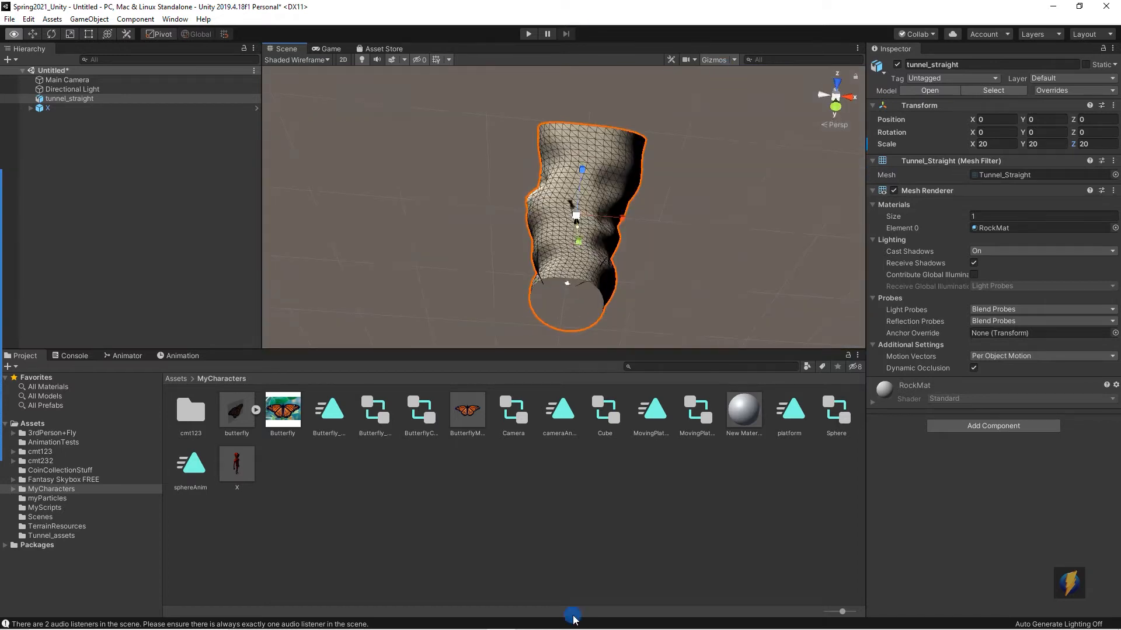
{"action": "left_click_drag", "start_coordinate": [591, 268], "coordinate": [587, 629], "text": "alt"}
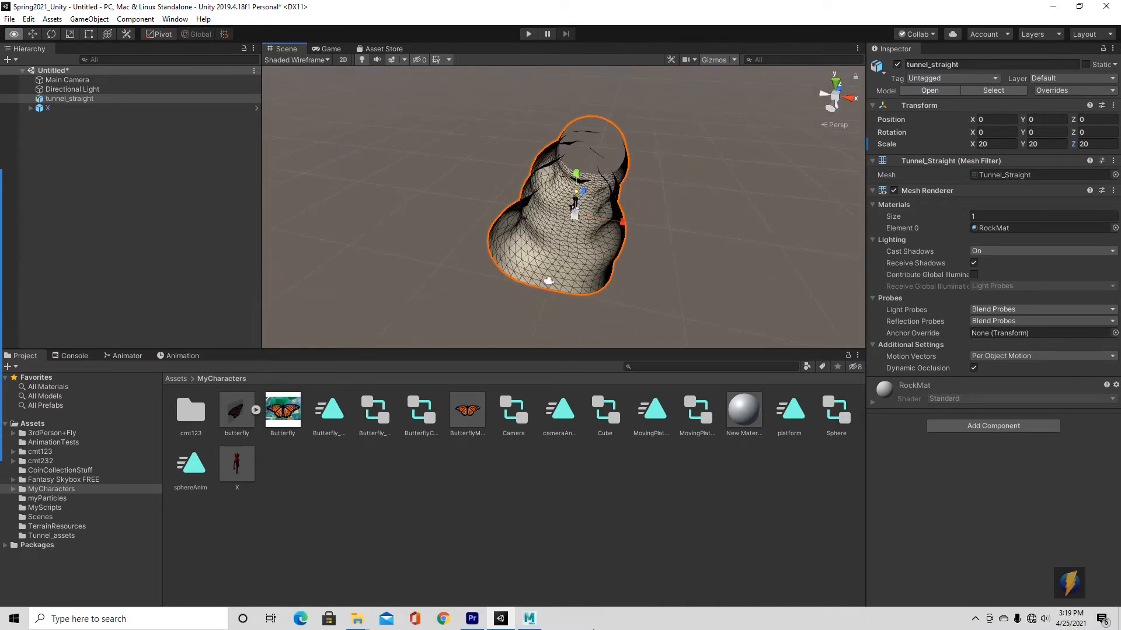
{"action": "left_click_drag", "start_coordinate": [593, 271], "coordinate": [615, 226], "text": "alt"}
{"action": "right_click_drag", "start_coordinate": [554, 220], "coordinate": [715, 192], "text": "alt"}
{"action": "left_click_drag", "start_coordinate": [715, 192], "coordinate": [689, 234], "text": "alt"}
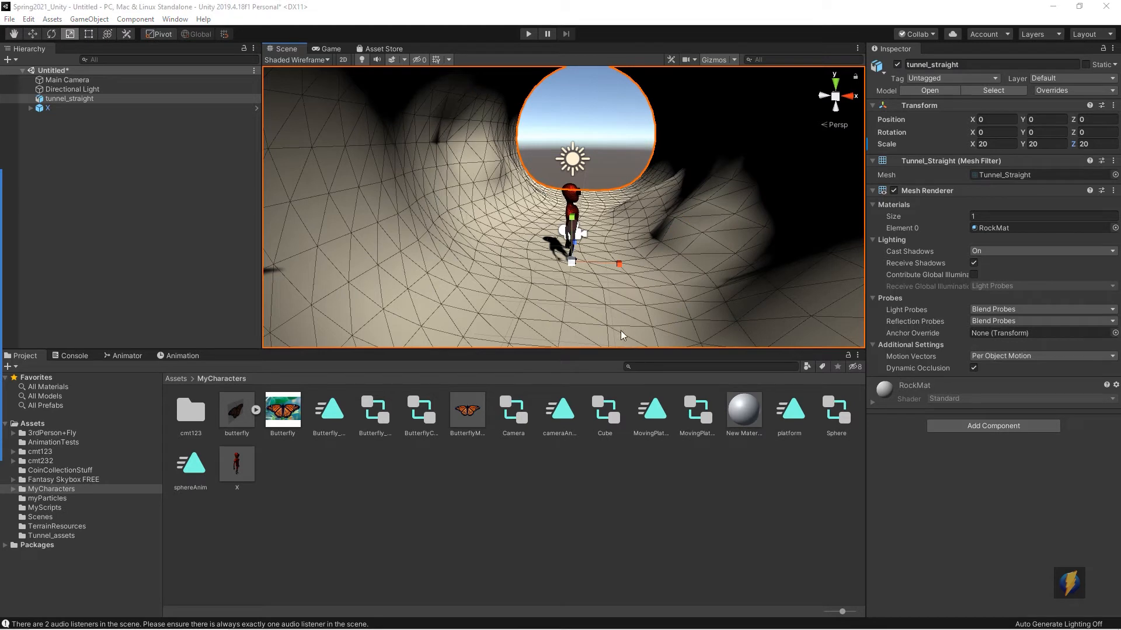
Play-test the scene with the character inside the tunnel and stop play mode
{"action": "left_click", "coordinate": [529, 34]}
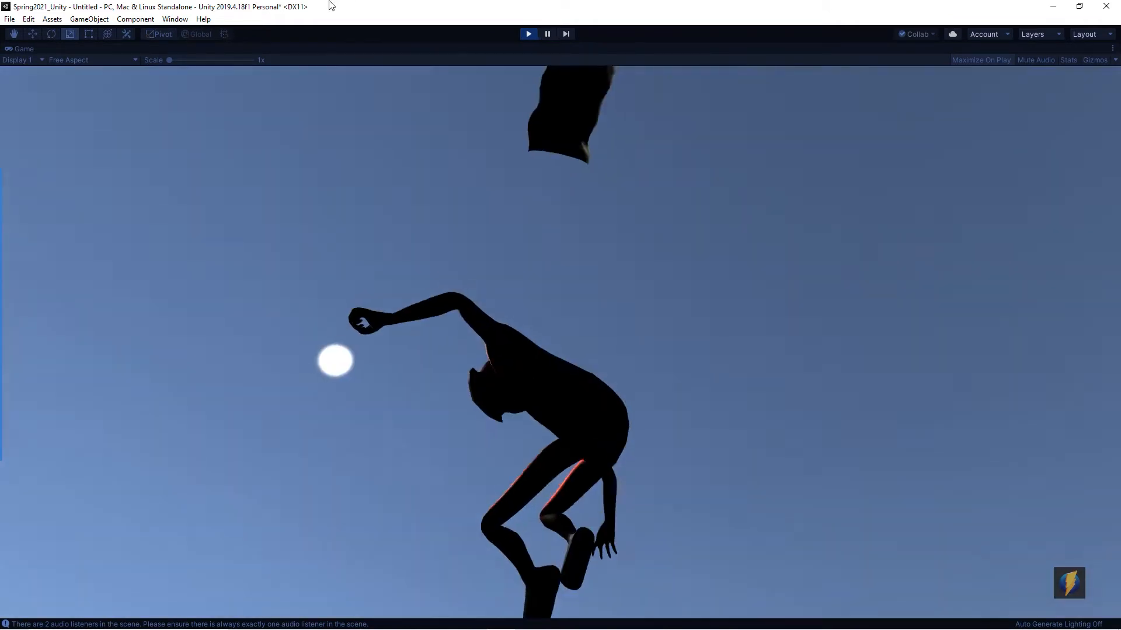
{"action": "left_click", "coordinate": [528, 34]}
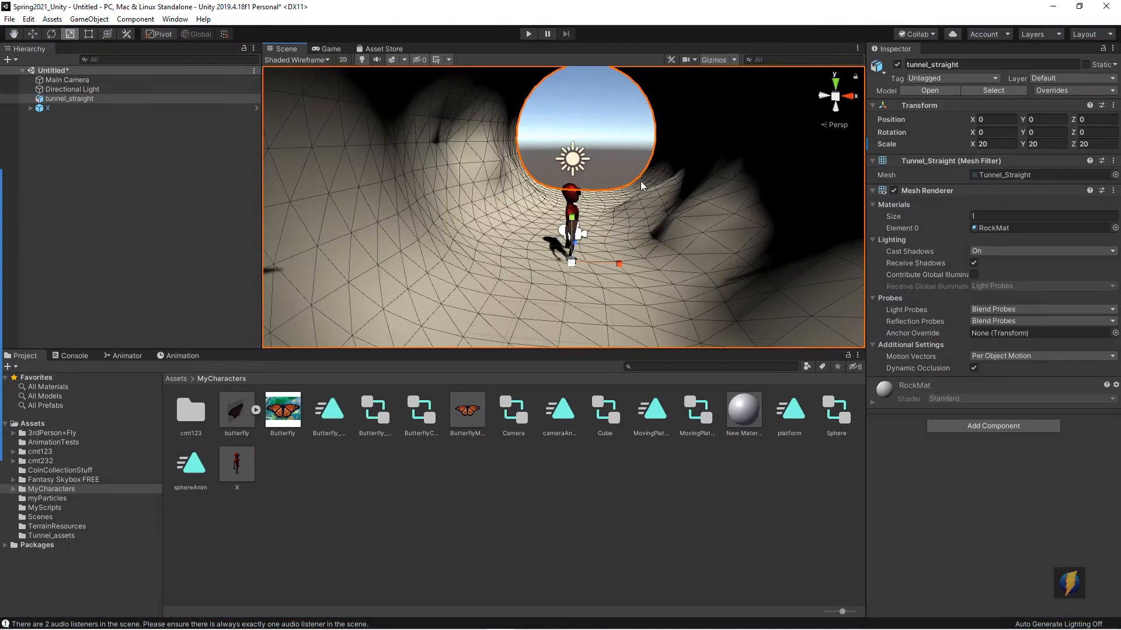
Add a Mesh Collider physics component to tunnel_straight
{"action": "scroll", "coordinate": [502, 217], "scroll_direction": "down", "scroll_amount": 10}
{"action": "left_click_drag", "start_coordinate": [652, 199], "coordinate": [514, 201], "text": "alt"}
{"action": "key", "text": "r"}
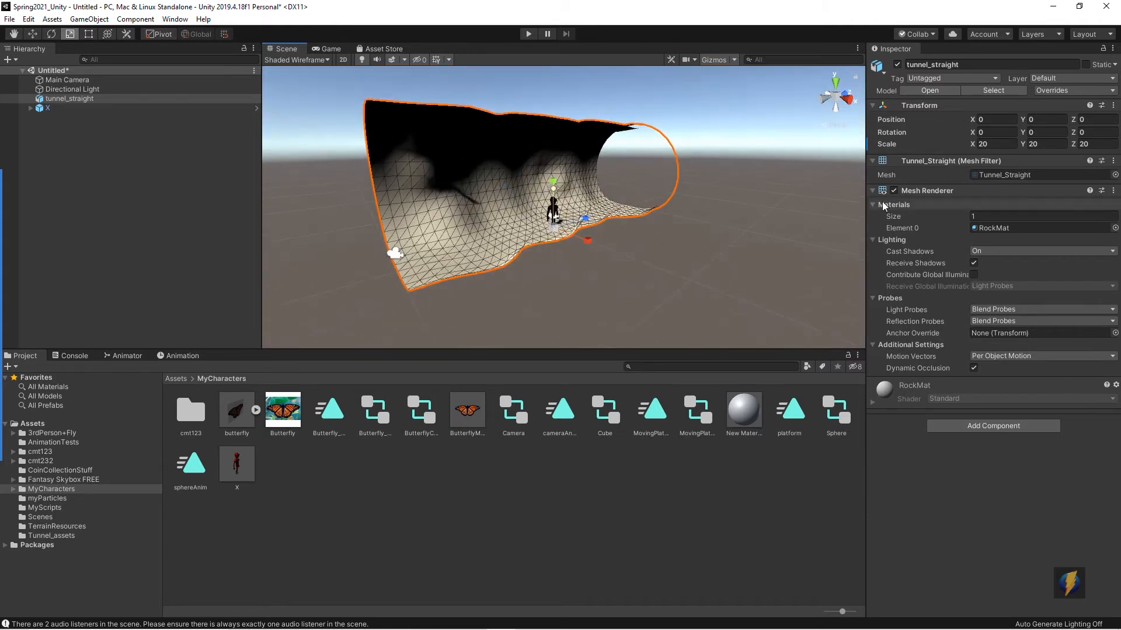
{"action": "mouse_move", "coordinate": [665, 629]}
{"action": "left_click", "coordinate": [24, 347]}
{"action": "mouse_move", "coordinate": [413, 316]}
{"action": "left_mouse_down"}
{"action": "mouse_move", "coordinate": [908, 338]}
{"action": "mouse_move", "coordinate": [963, 425]}
{"action": "left_mouse_up"}
{"action": "left_click", "coordinate": [969, 429]}
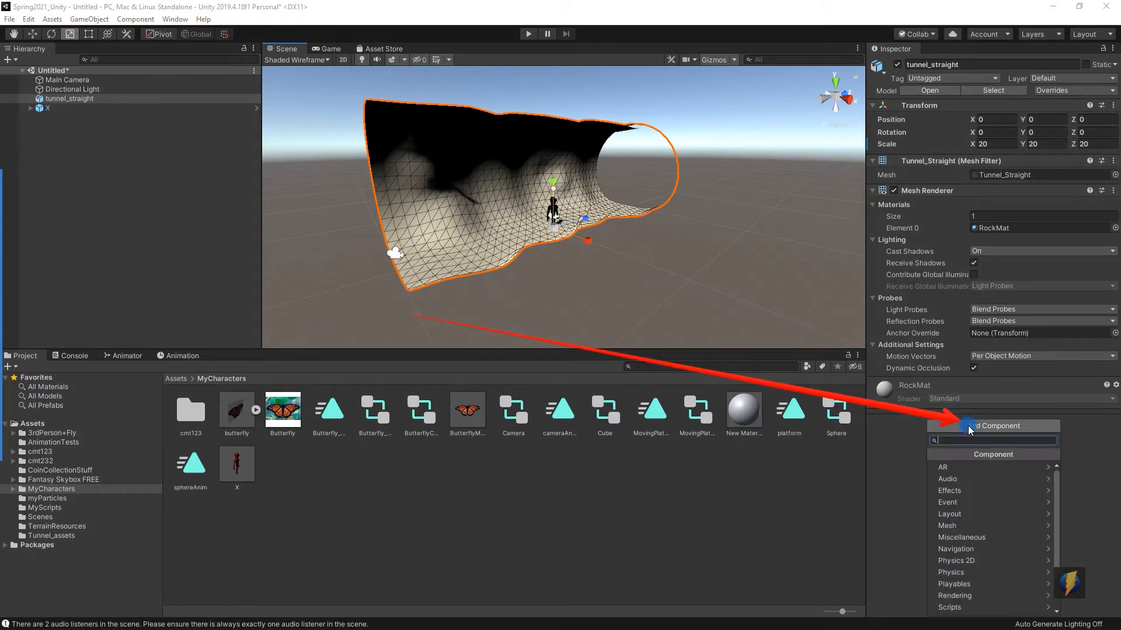
{"action": "left_click", "coordinate": [958, 573]}
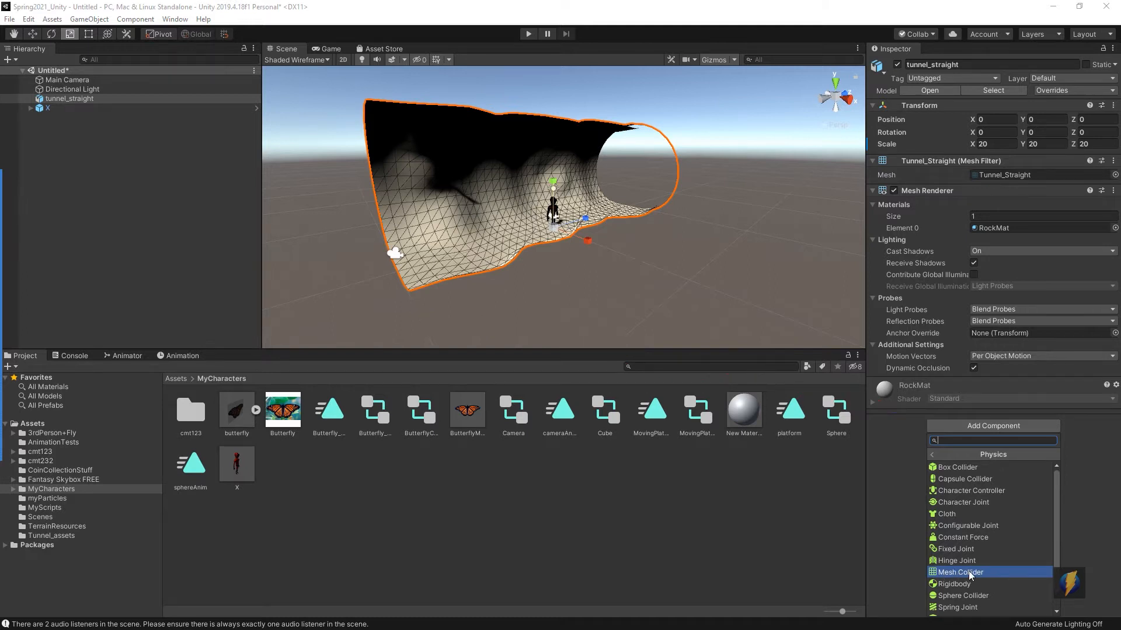
{"action": "left_click", "coordinate": [960, 572]}
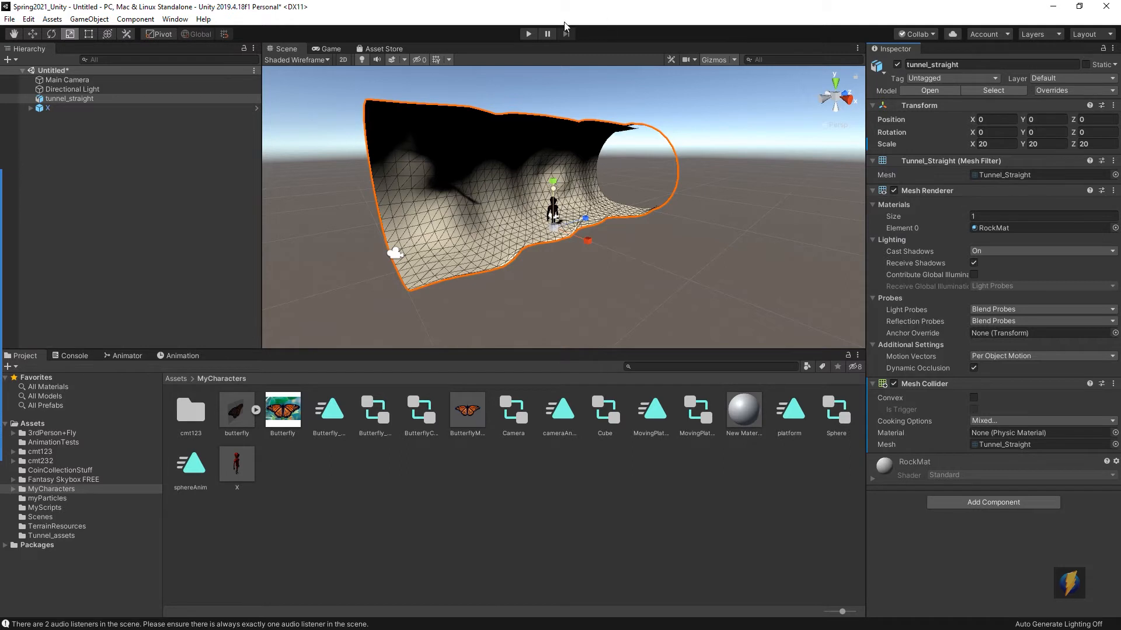
Run the character through the tunnel in play mode to test the collision, and stop play mode
{"action": "left_click", "coordinate": [528, 34]}
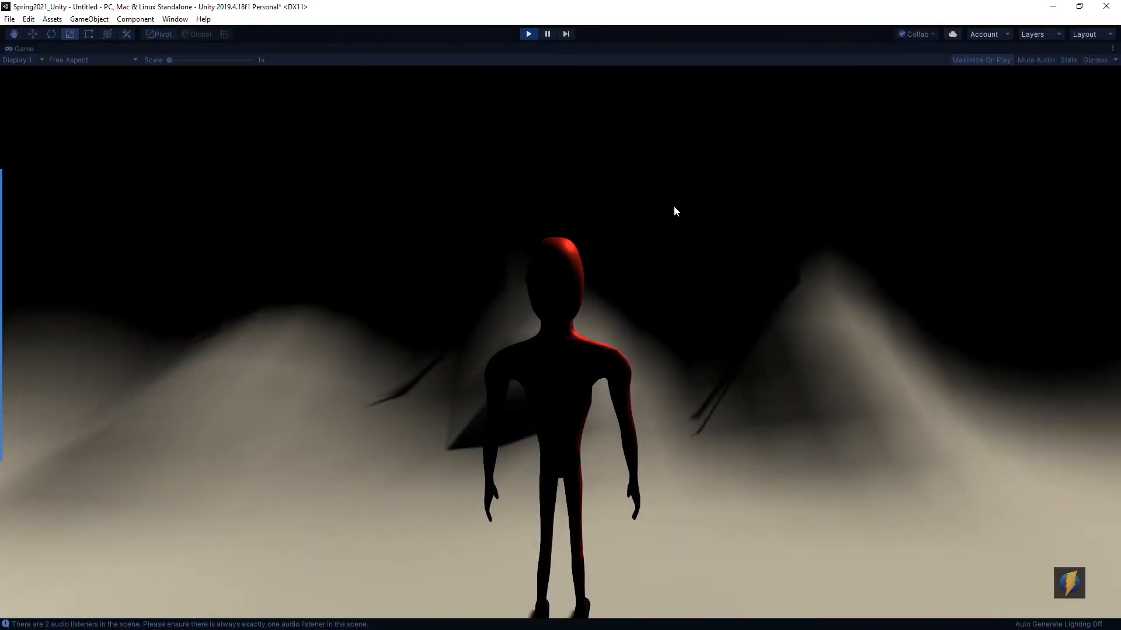
{"action": "key", "text": "w"}
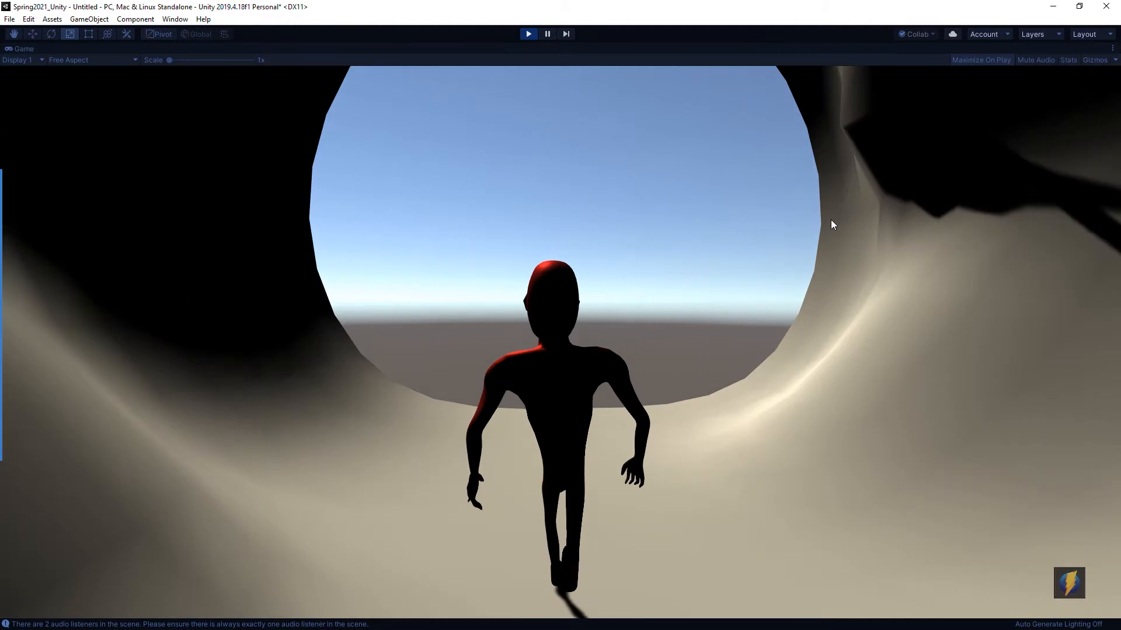
{"action": "key", "text": "w"}
{"action": "key", "text": "w"}
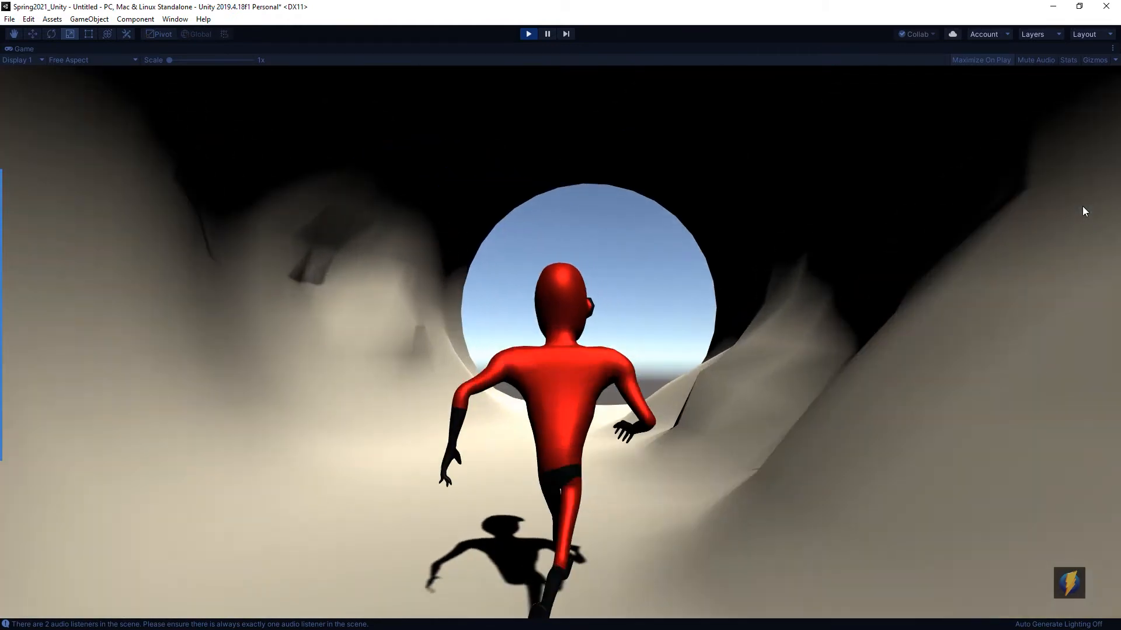
{"action": "key", "text": "w"}
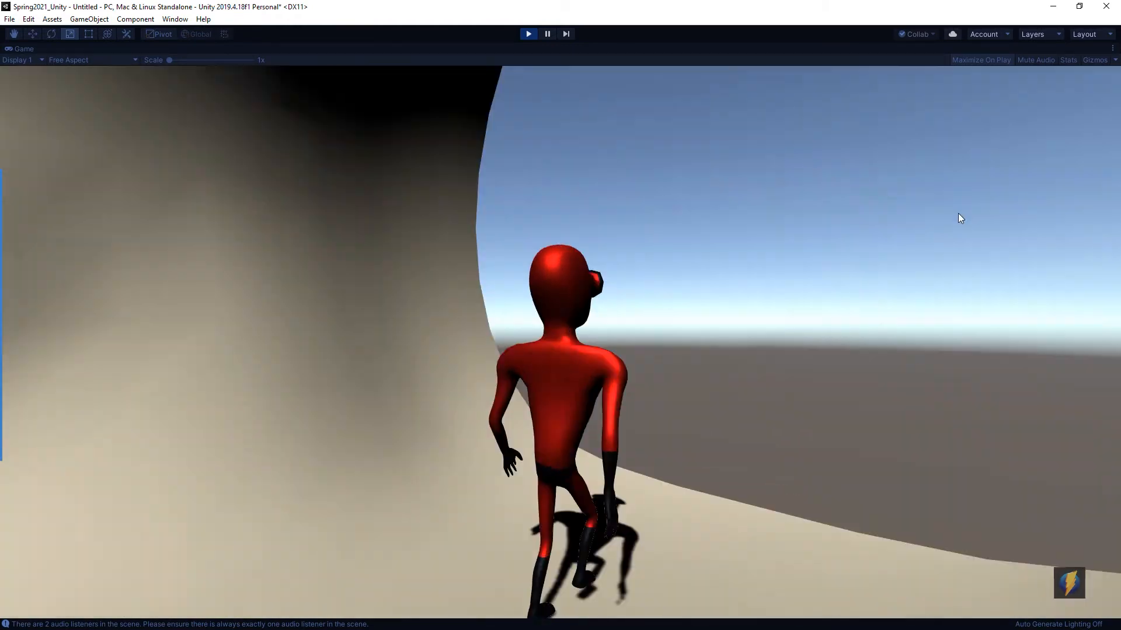
{"action": "key", "text": "w"}
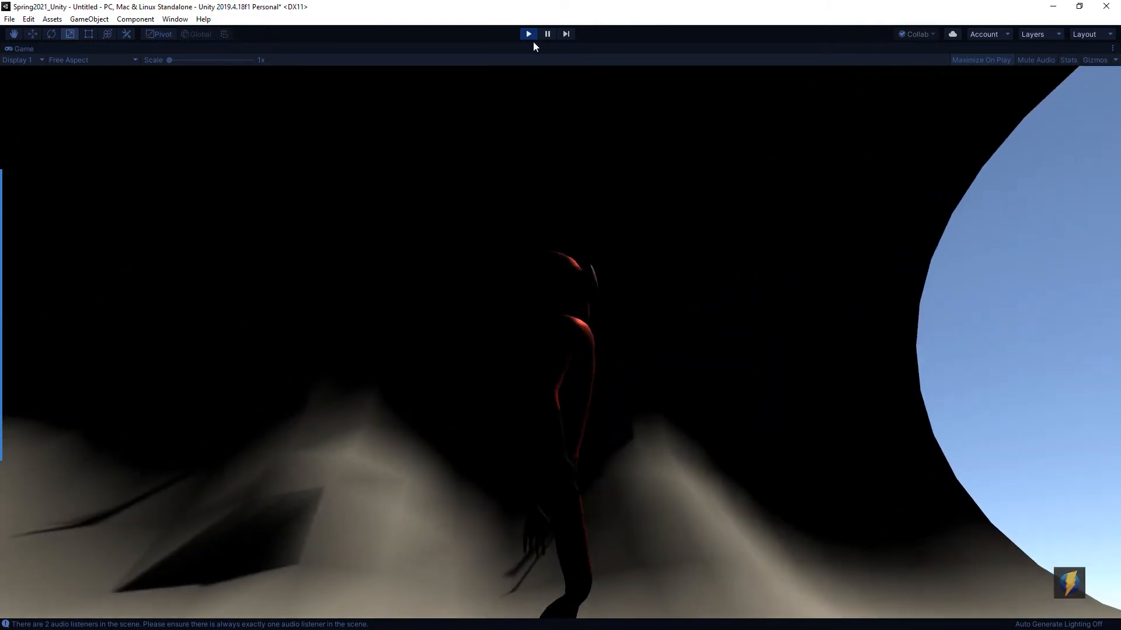
{"action": "left_click", "coordinate": [529, 35]}
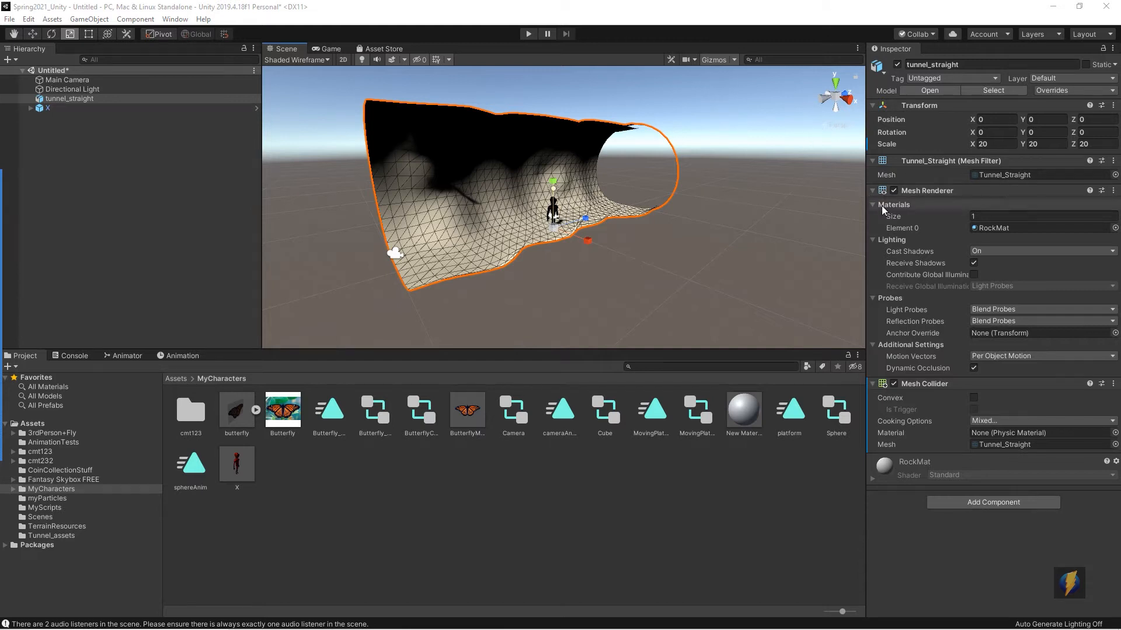
View the scene from above and add the tunnel_4way model from the Tunnel_assets folder to the scene
{"action": "left_click", "coordinate": [835, 82]}
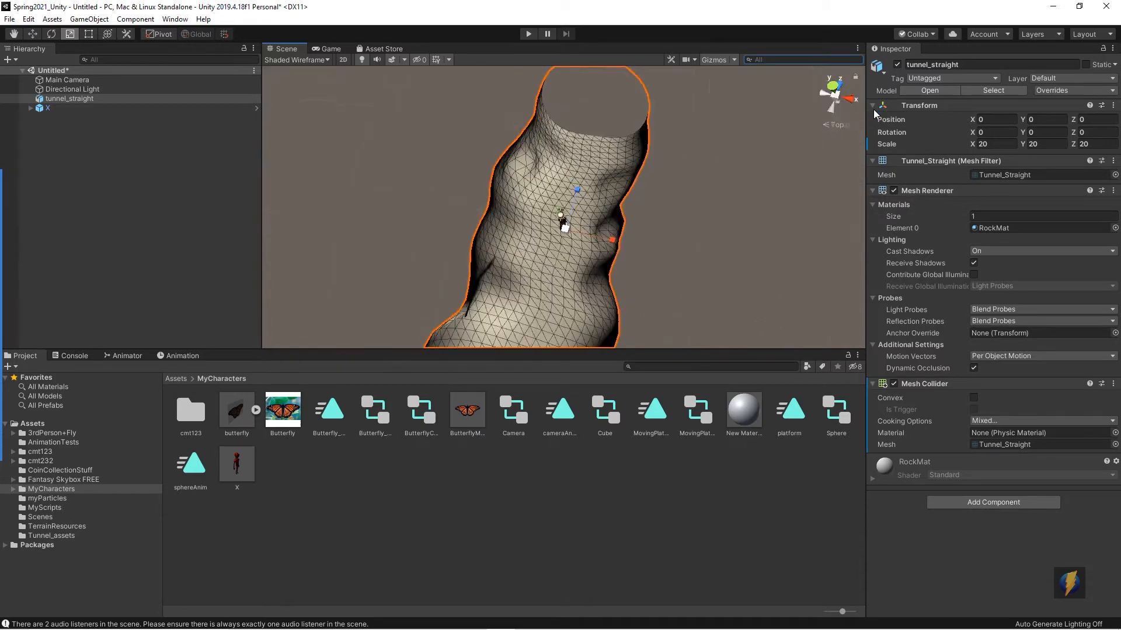
{"action": "scroll", "coordinate": [723, 205], "scroll_direction": "down", "scroll_amount": 5}
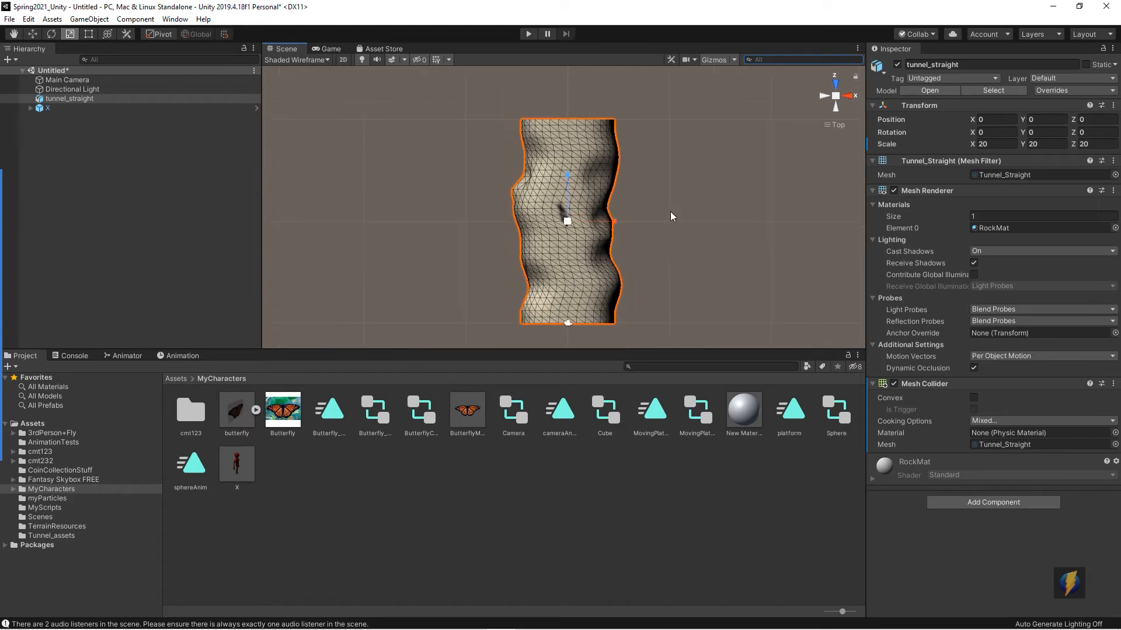
{"action": "mouse_move", "coordinate": [635, 233]}
{"action": "middle_mouse_down"}
{"action": "mouse_move", "coordinate": [656, 213]}
{"action": "mouse_move", "coordinate": [621, 218]}
{"action": "middle_mouse_up"}
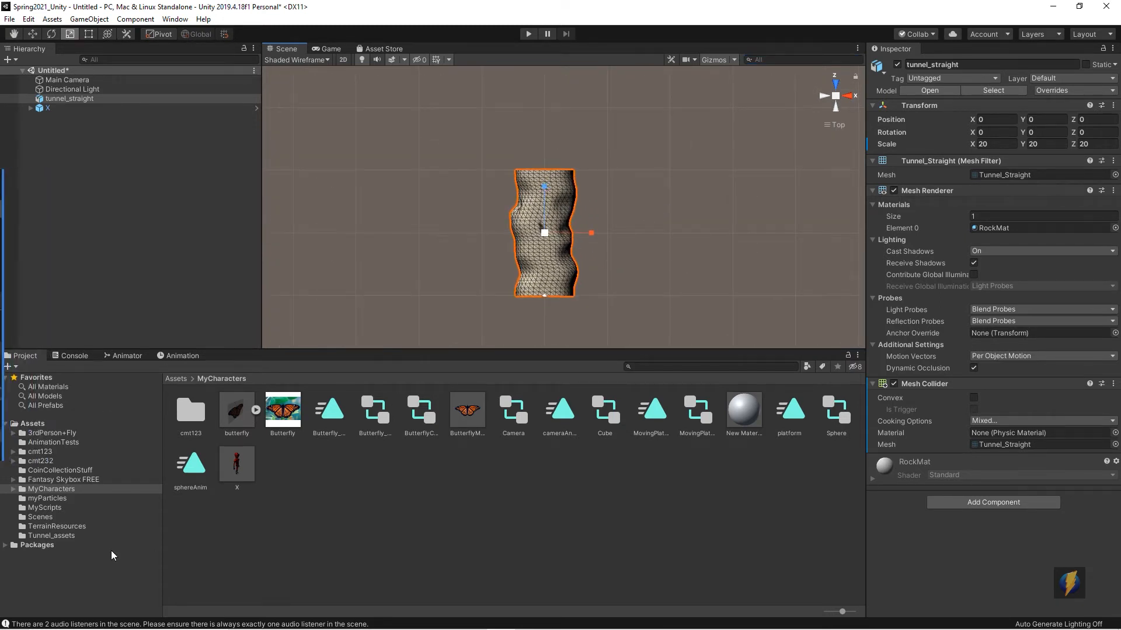
{"action": "left_click", "coordinate": [60, 535]}
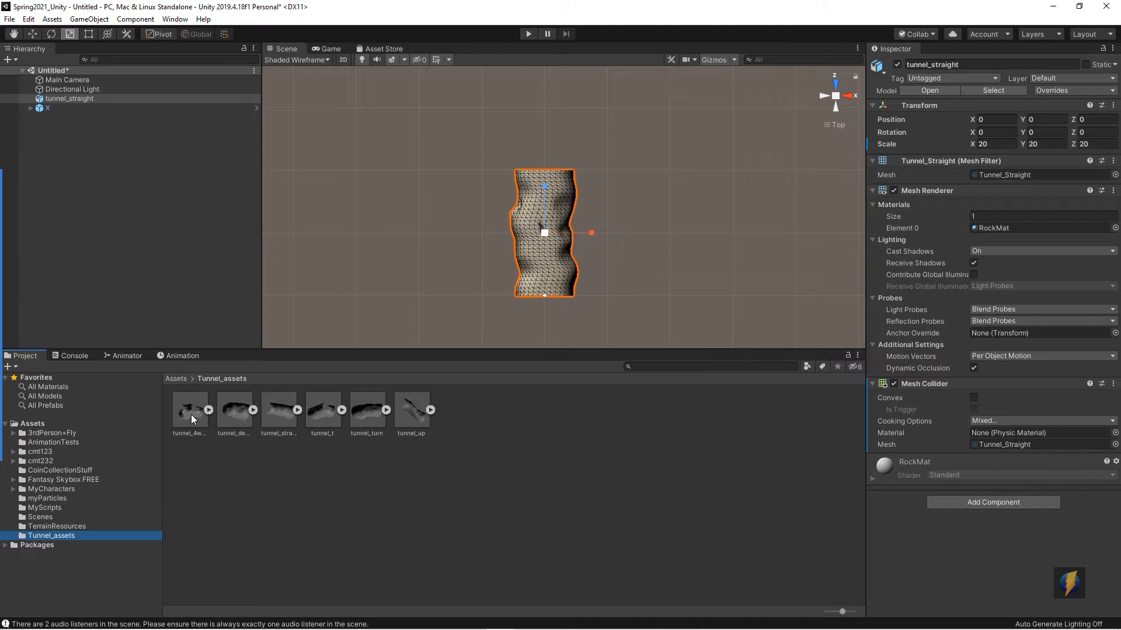
{"action": "left_click_drag", "start_coordinate": [194, 419], "coordinate": [107, 235]}
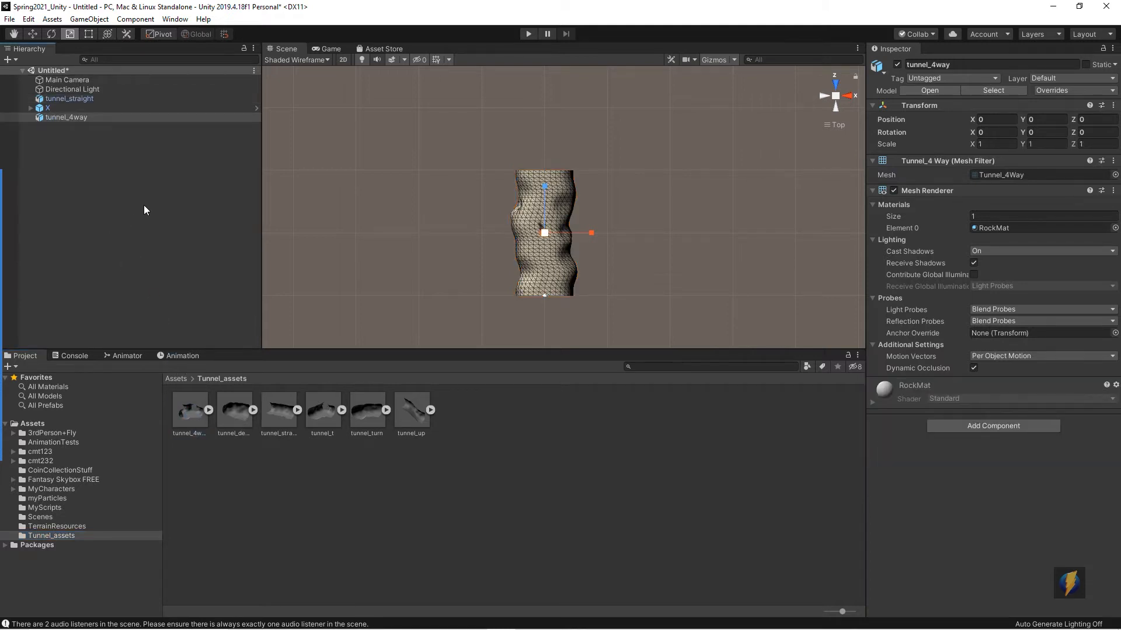
Set the scale of tunnel_4way to 20 on the X, Y and Z axes
{"action": "left_click", "coordinate": [995, 146]}
{"action": "type", "text": "20"}
{"action": "key", "text": "Tab"}
{"action": "type", "text": "20"}
{"action": "left_click", "coordinate": [1099, 142]}
{"action": "type", "text": "20"}
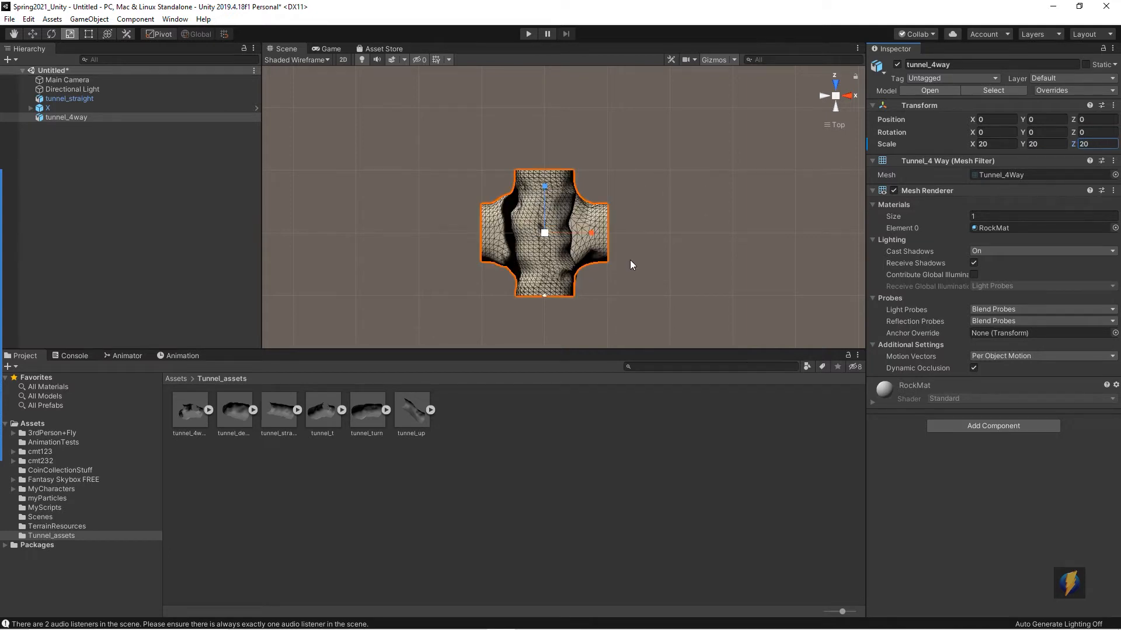
Move tunnel_4way along the Z axis to position 20 so it joins the end of the straight tunnel
{"action": "type", "text": "w"}
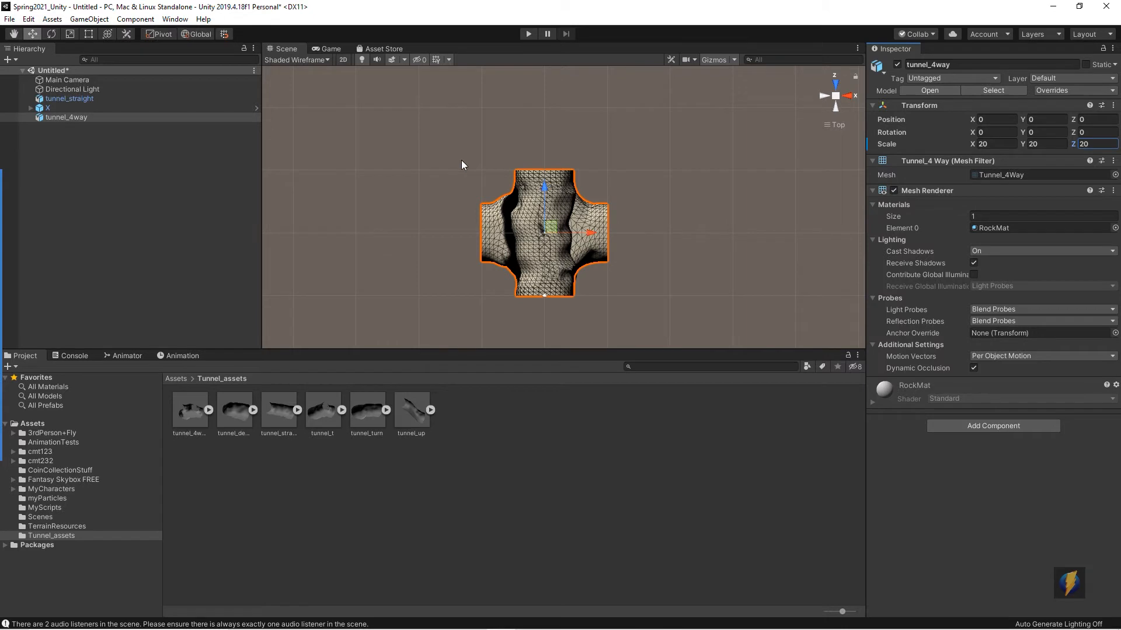
{"action": "left_click_drag", "start_coordinate": [544, 186], "coordinate": [557, 87]}
{"action": "middle_click_drag", "start_coordinate": [599, 193], "coordinate": [605, 255]}
{"action": "right_click_drag", "start_coordinate": [689, 233], "coordinate": [489, 226], "text": "alt"}
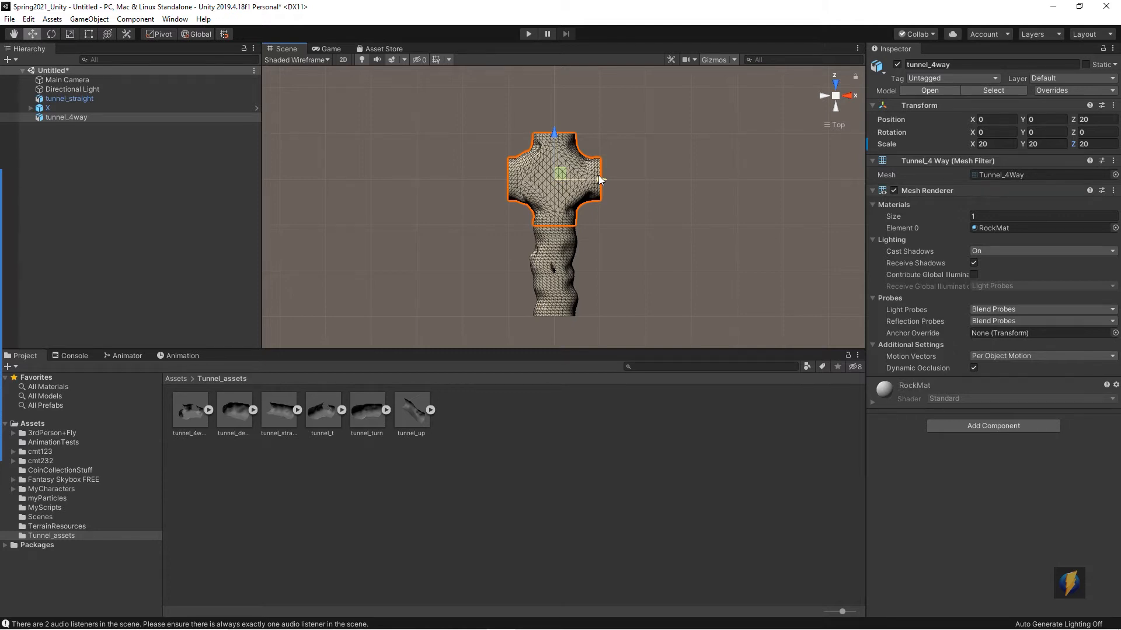
Add a Mesh Collider physics component to tunnel_4way
{"action": "left_click", "coordinate": [960, 426]}
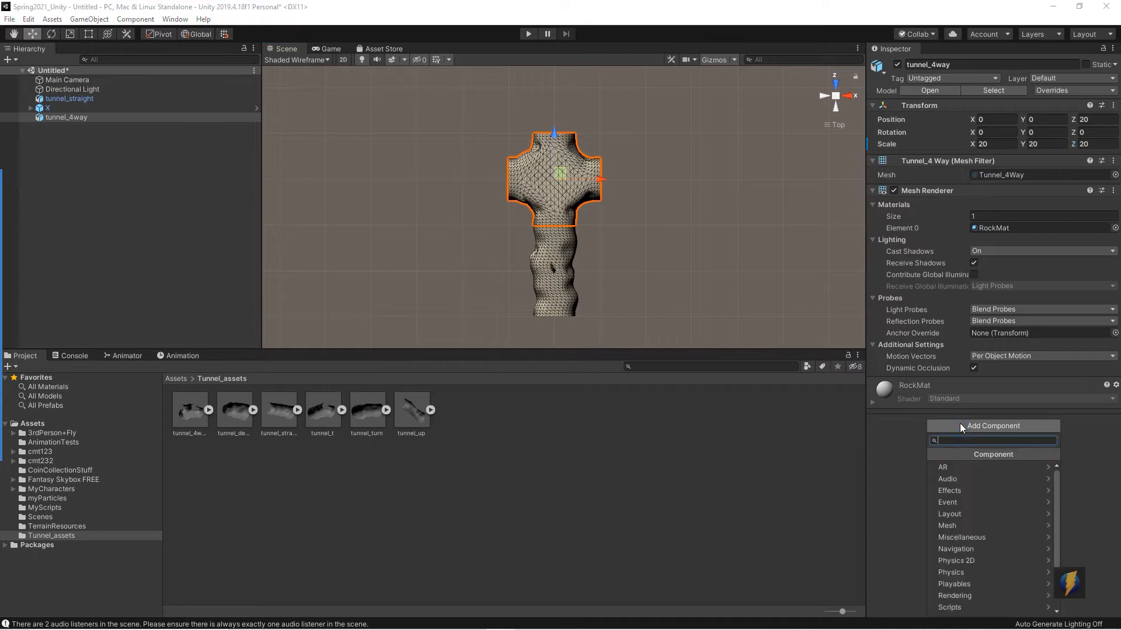
{"action": "left_click", "coordinate": [969, 572]}
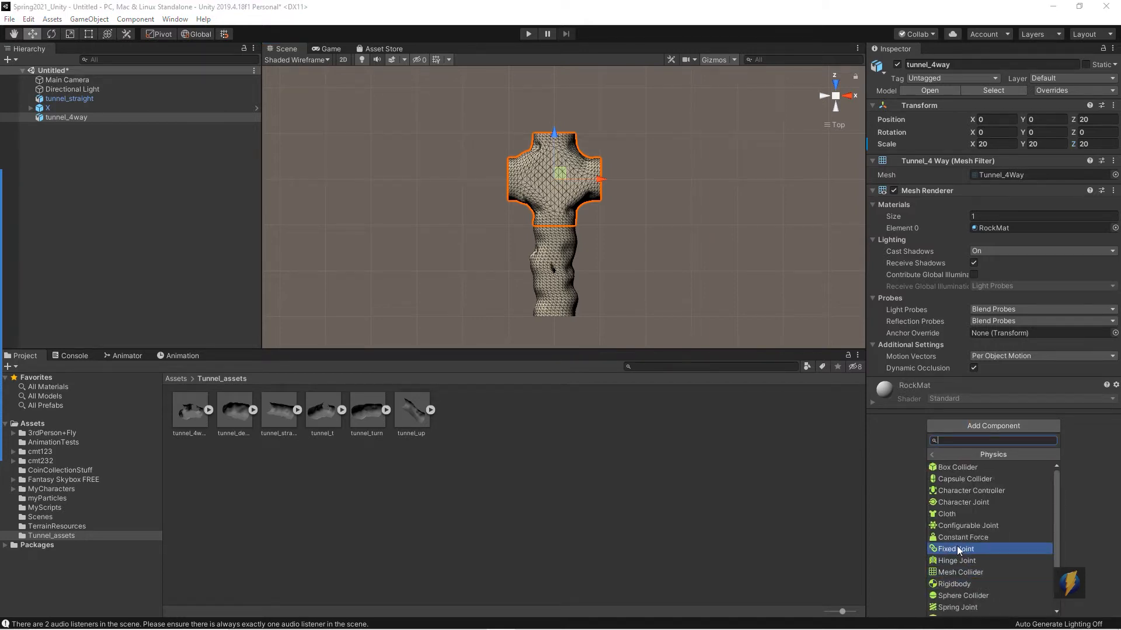
{"action": "left_click", "coordinate": [964, 570]}
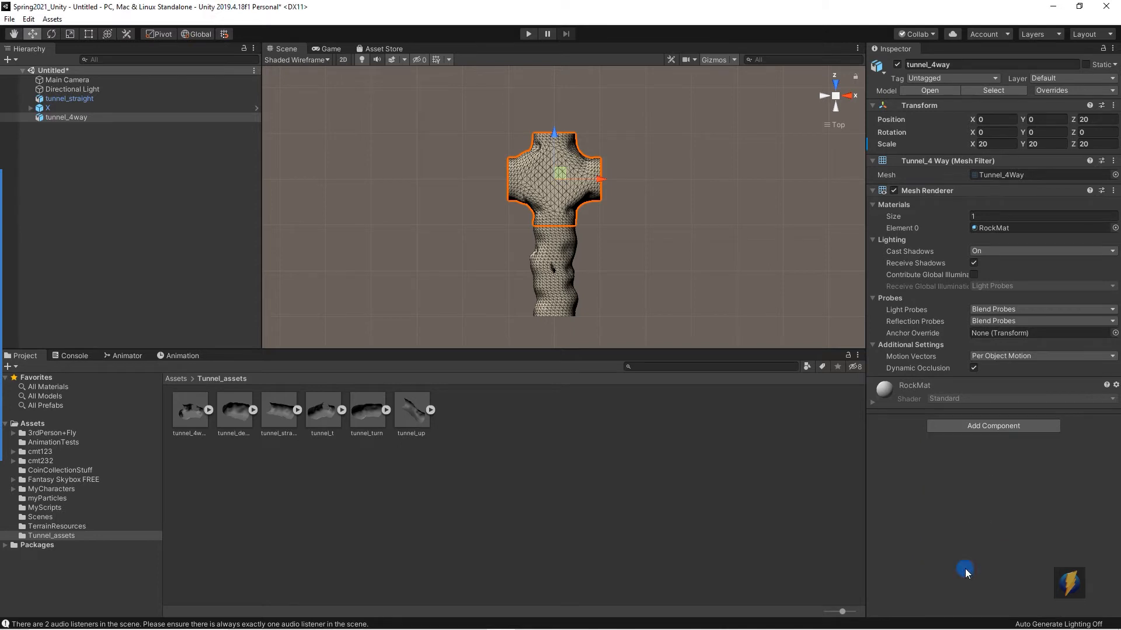
Add the tunnel_deadend model from Tunnel_assets to the scene and set its X position to 0
{"action": "left_click", "coordinate": [239, 415]}
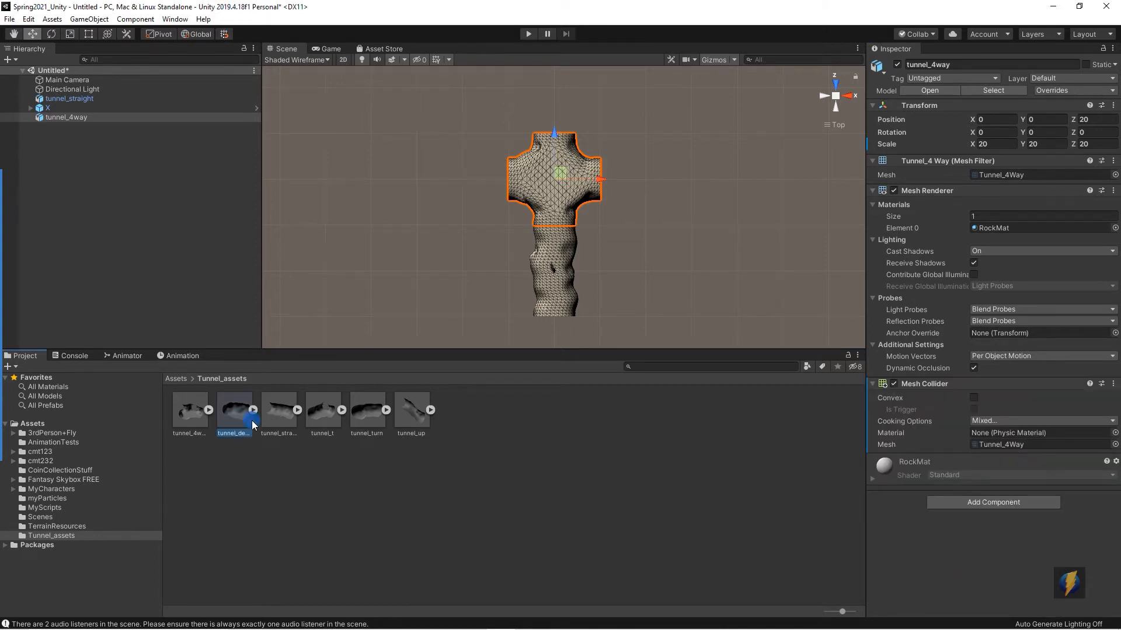
{"action": "left_click_drag", "start_coordinate": [237, 415], "coordinate": [113, 240]}
{"action": "left_click", "coordinate": [1006, 120]}
{"action": "type", "text": "0"}
Set the scale of tunnel_deadend to 20 on the X, Y and Z axes
{"action": "left_click", "coordinate": [1005, 144]}
{"action": "type", "text": "20"}
{"action": "left_click", "coordinate": [1059, 145]}
{"action": "type", "text": "20"}
{"action": "left_click", "coordinate": [1089, 144]}
{"action": "type", "text": "20"}
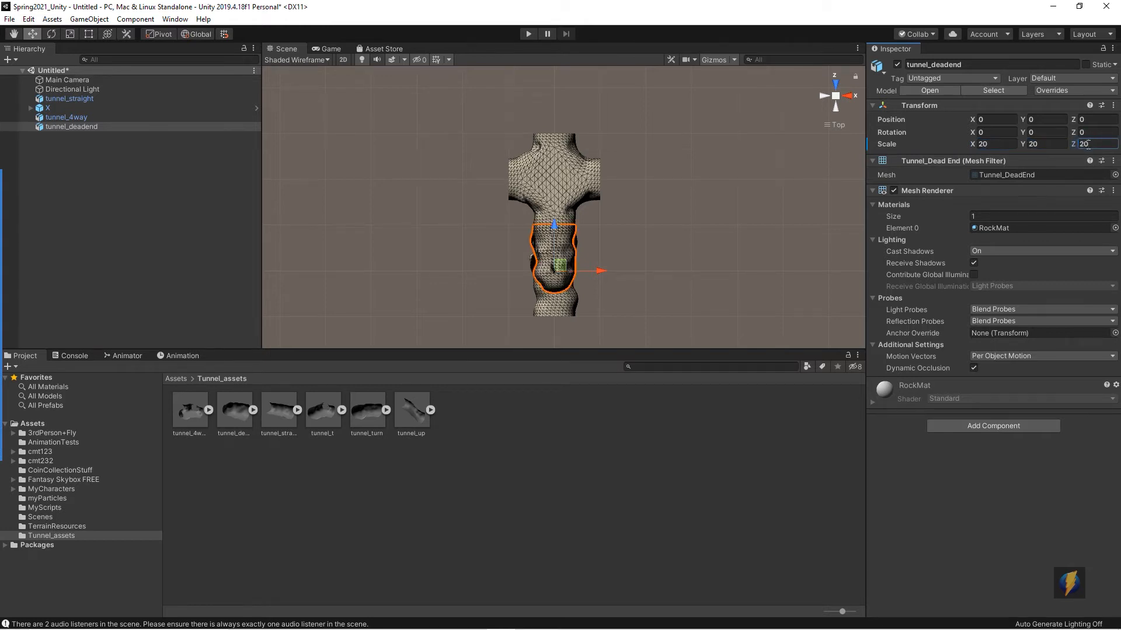
Add a Mesh Collider physics component to tunnel_deadend
{"action": "left_click", "coordinate": [991, 422]}
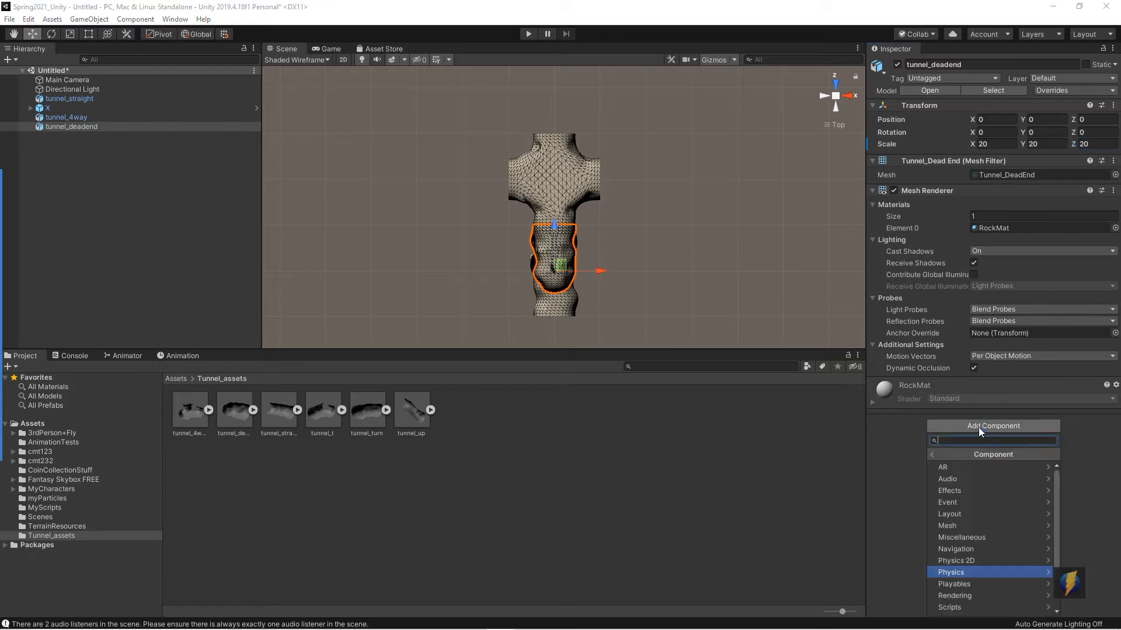
{"action": "left_click", "coordinate": [968, 571]}
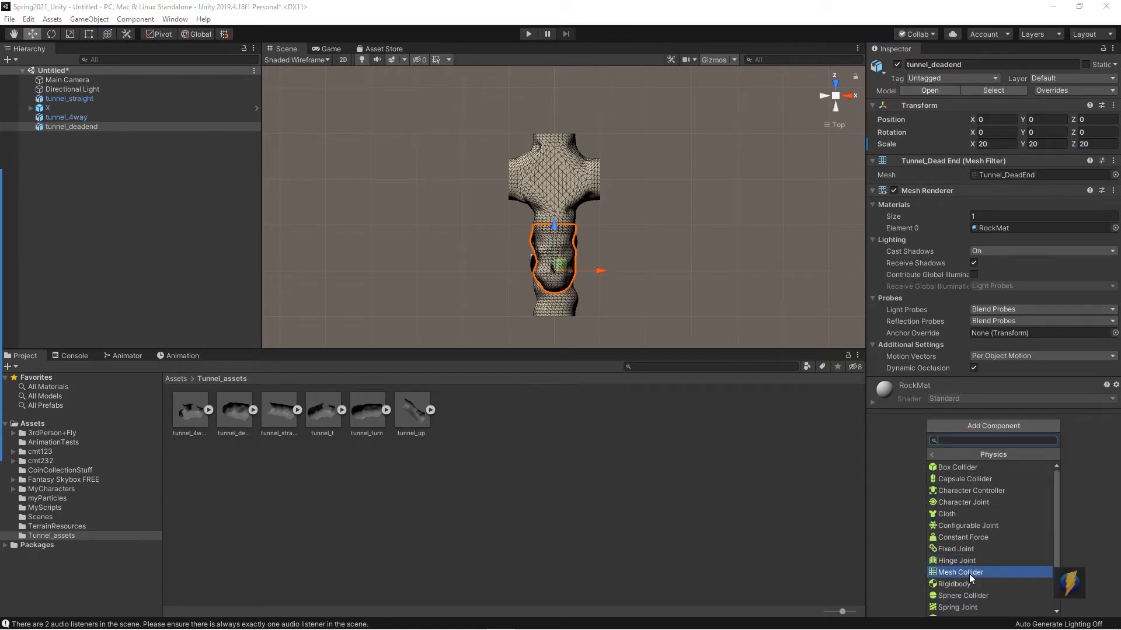
{"action": "left_click", "coordinate": [972, 574]}
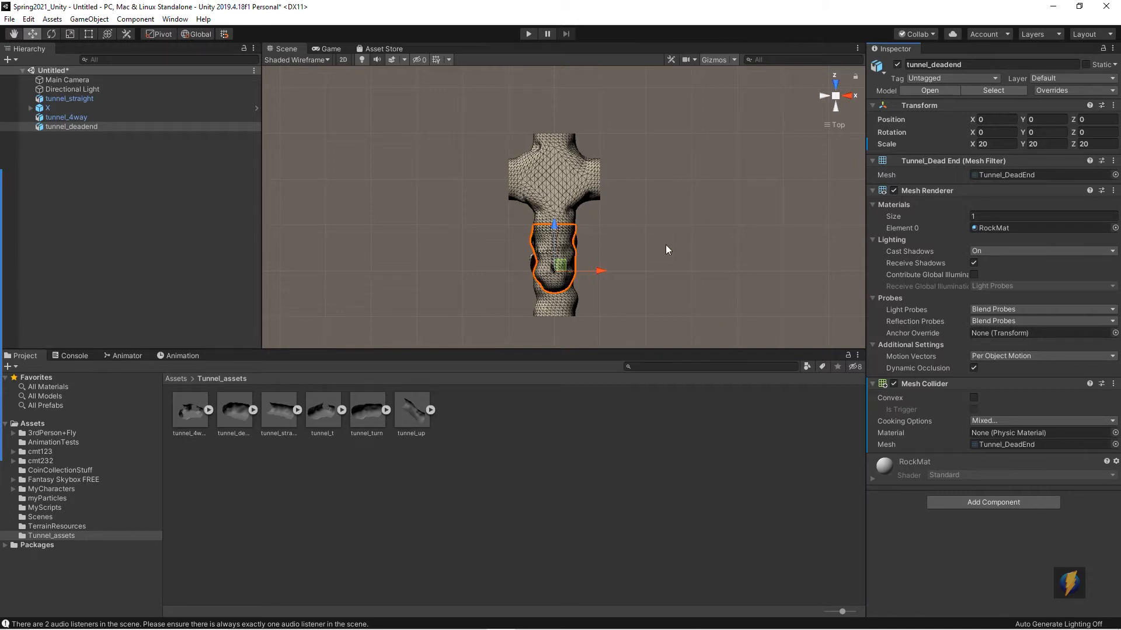
Move tunnel_deadend along the Z axis to position -20 so it closes the open end of the straight tunnel
{"action": "scroll", "coordinate": [667, 244], "scroll_direction": "down", "scroll_amount": 3}
{"action": "middle_click_drag", "start_coordinate": [656, 241], "coordinate": [671, 185]}
{"action": "scroll", "coordinate": [671, 218], "scroll_direction": "up", "scroll_amount": 1}
{"action": "left_click_drag", "start_coordinate": [569, 161], "coordinate": [574, 244]}
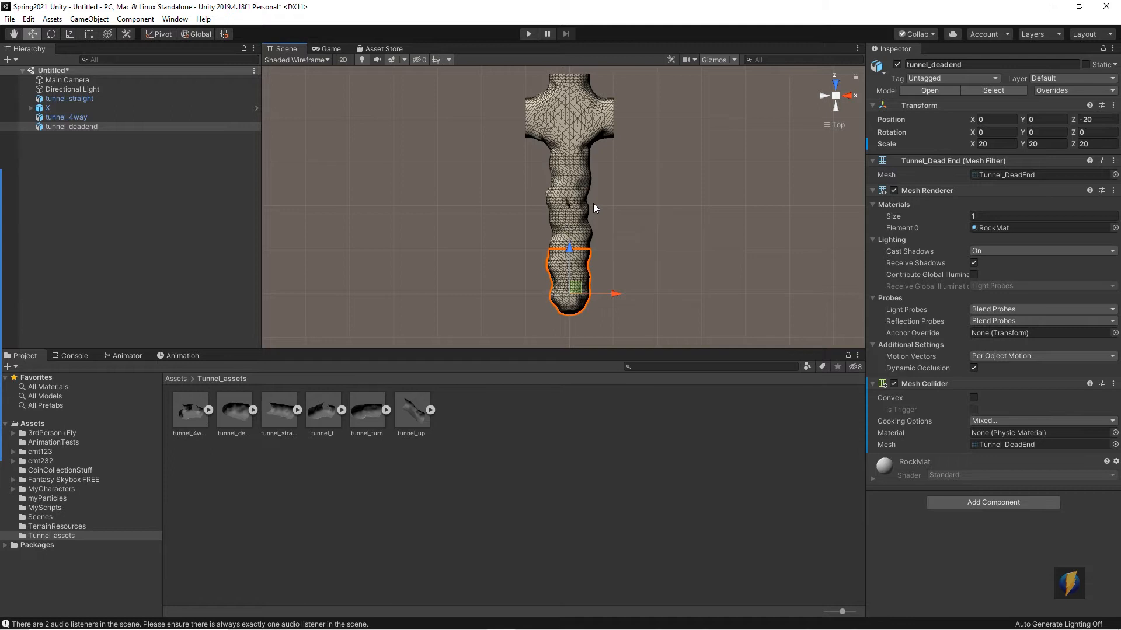
{"action": "middle_click_drag", "start_coordinate": [572, 251], "coordinate": [573, 264]}
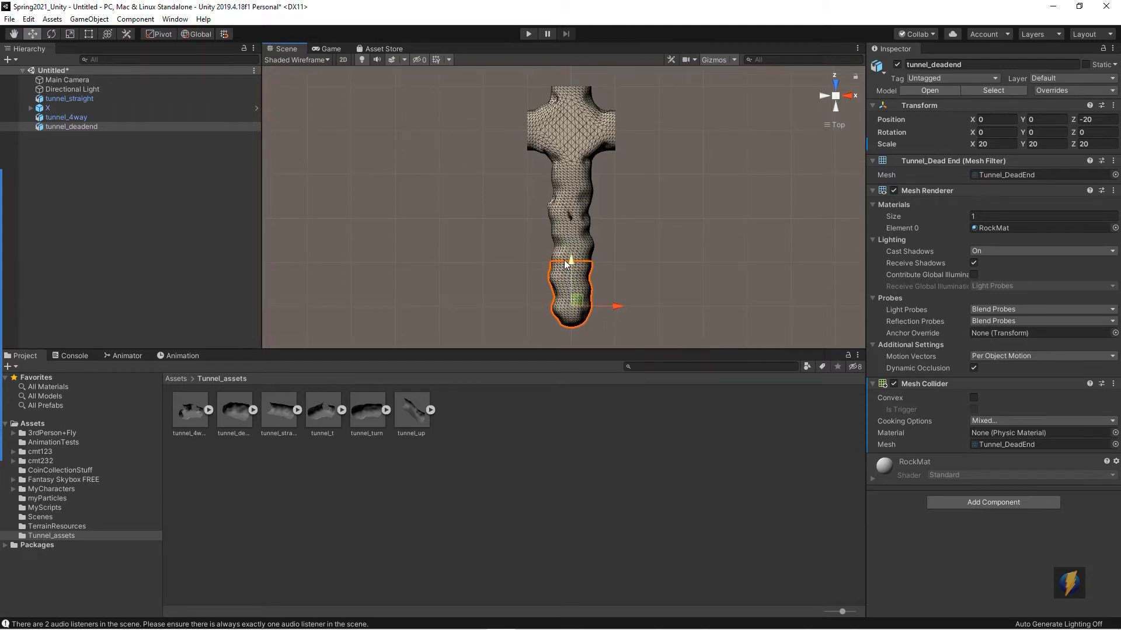
{"action": "middle_click_drag", "start_coordinate": [566, 265], "coordinate": [584, 269]}
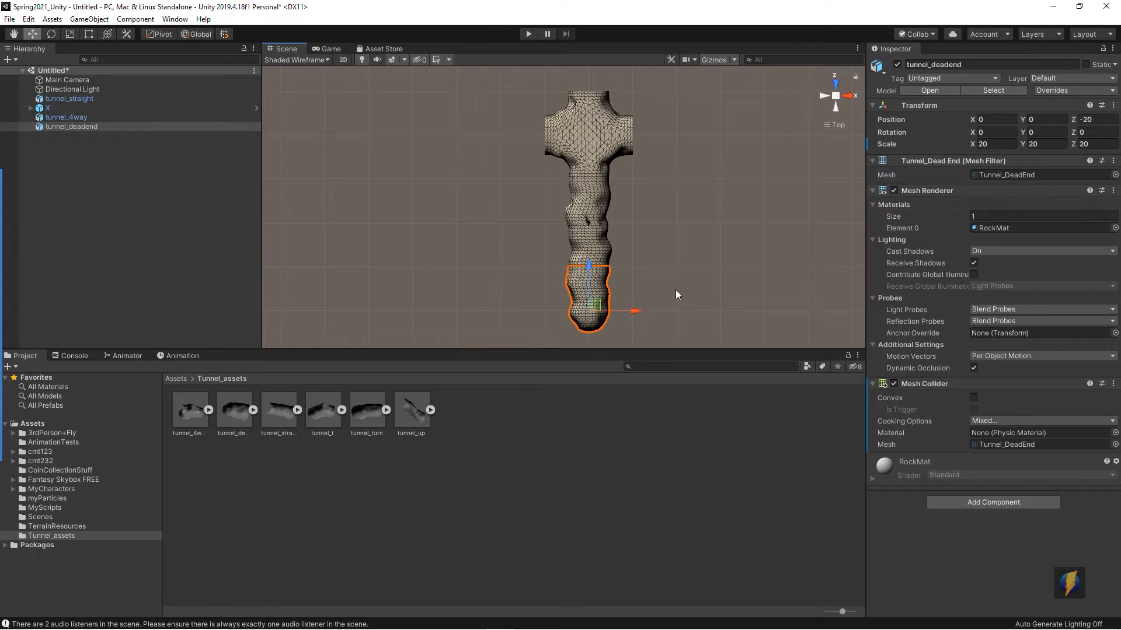
Rotate tunnel_deadend about the Y axis and set its Y rotation to exactly 90
{"action": "key", "text": "e"}
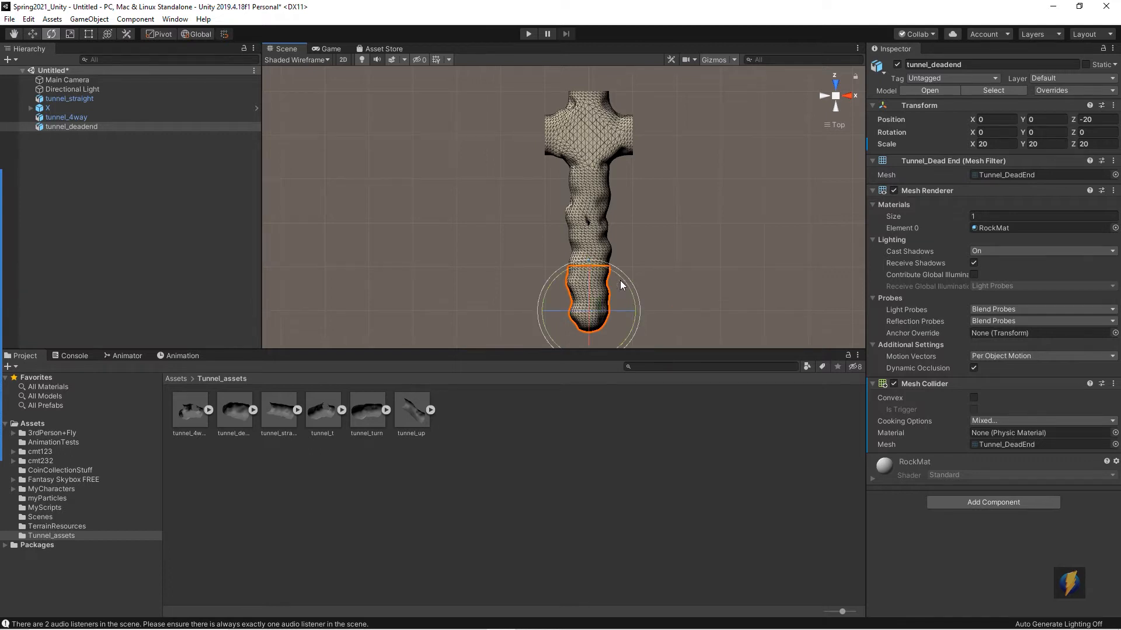
{"action": "left_click_drag", "start_coordinate": [641, 293], "coordinate": [787, 316]}
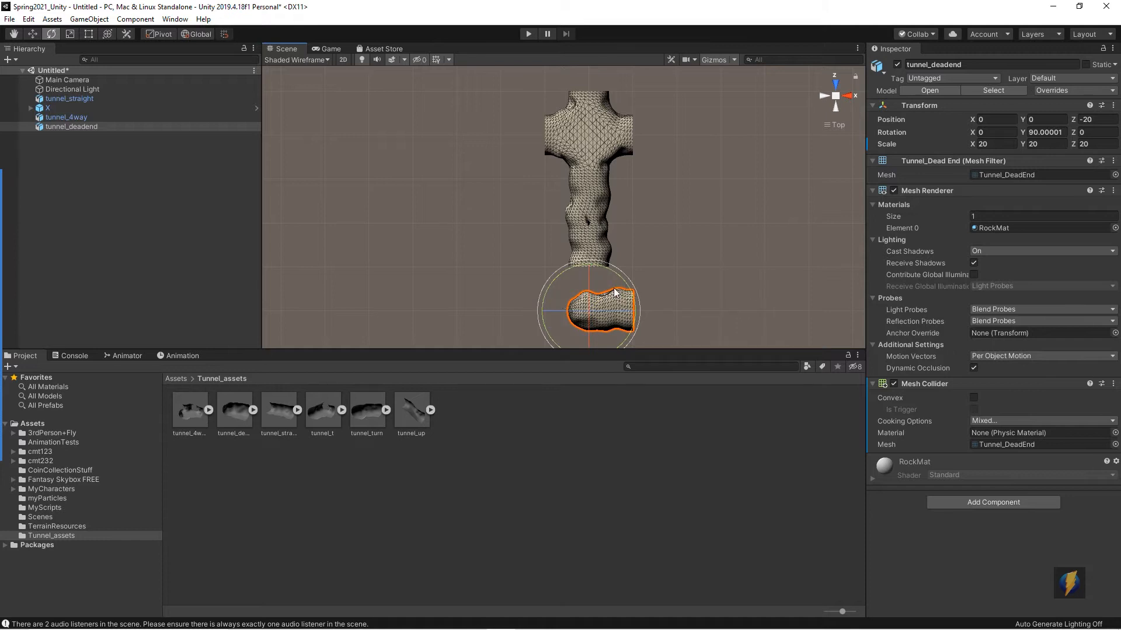
{"action": "mouse_move", "coordinate": [3, 270]}
{"action": "left_click", "coordinate": [24, 350]}
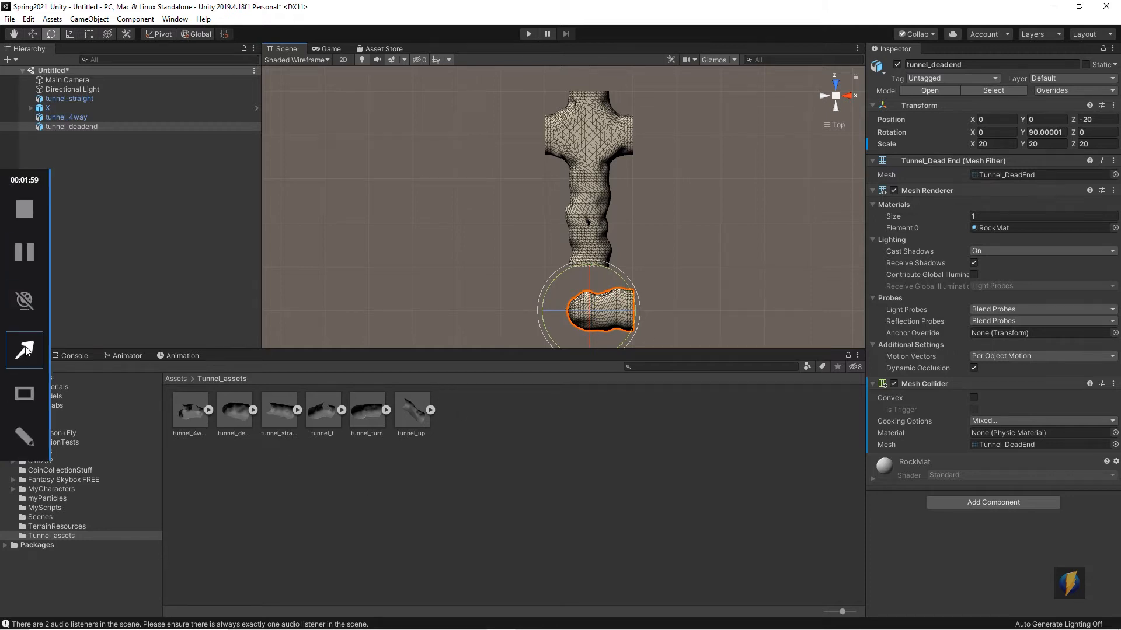
{"action": "mouse_move", "coordinate": [546, 264]}
{"action": "left_mouse_down"}
{"action": "mouse_move", "coordinate": [781, 211]}
{"action": "mouse_move", "coordinate": [1001, 132]}
{"action": "mouse_move", "coordinate": [1065, 134]}
{"action": "mouse_move", "coordinate": [1025, 135]}
{"action": "left_mouse_up"}
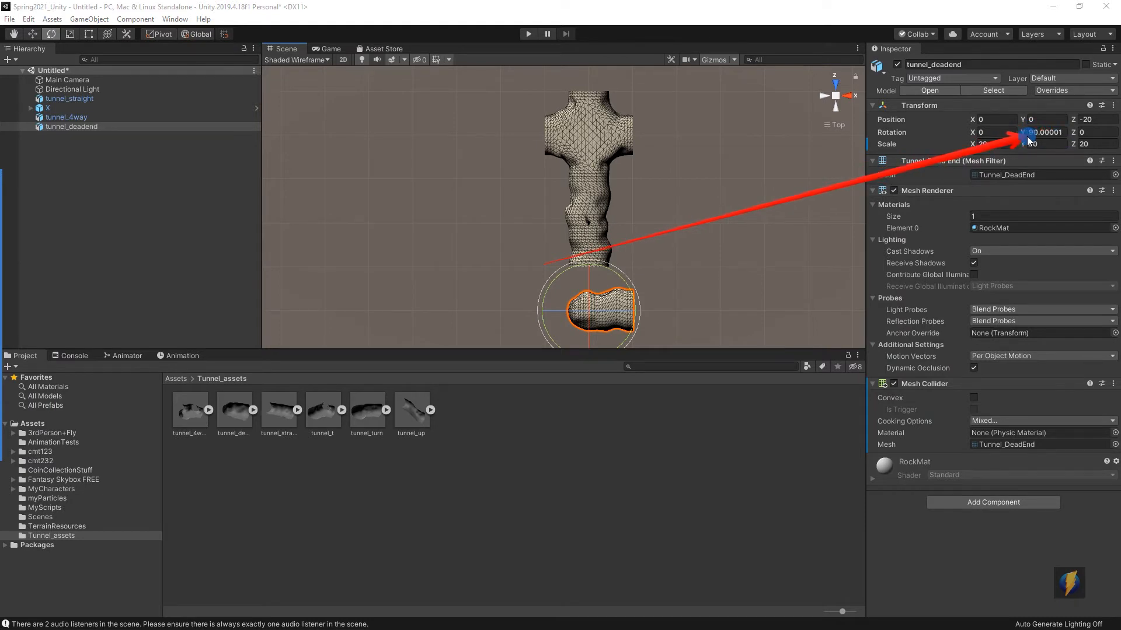
{"action": "left_click", "coordinate": [1042, 134]}
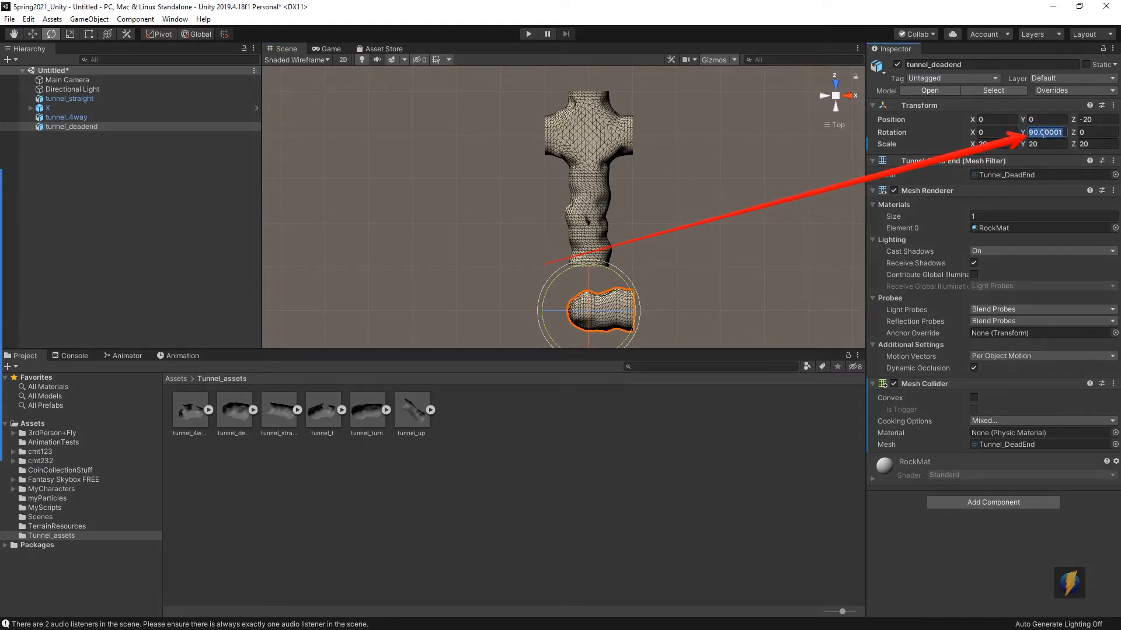
{"action": "type", "text": "90w"}
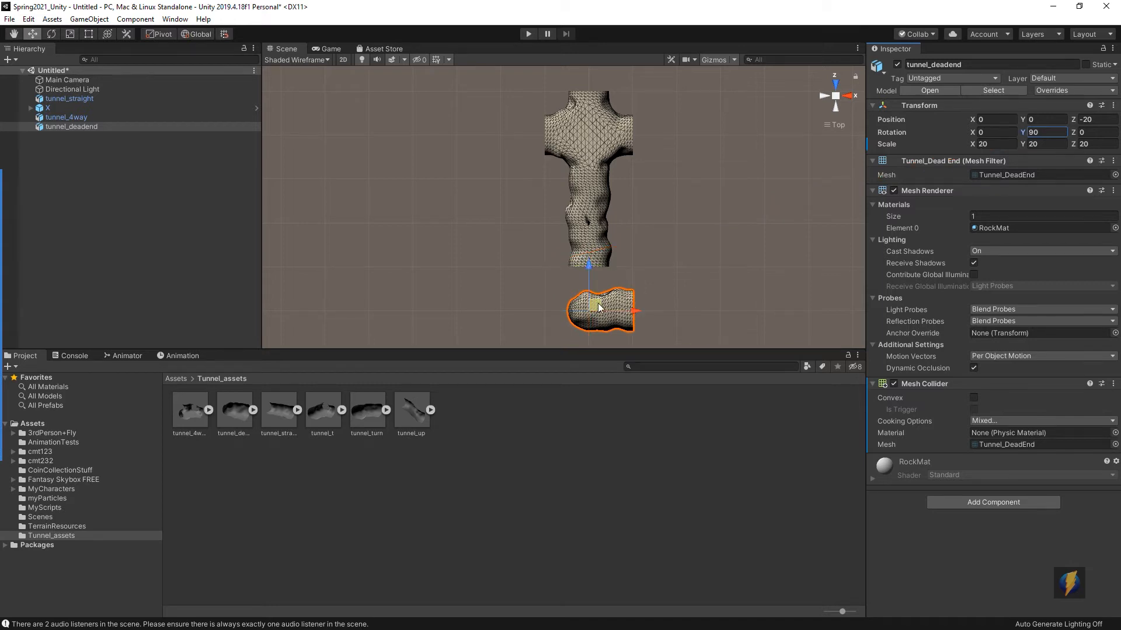
Move tunnel_deadend to position X -20, Z 20 so it closes the open side of tunnel_4way
{"action": "left_click_drag", "start_coordinate": [597, 303], "coordinate": [540, 130]}
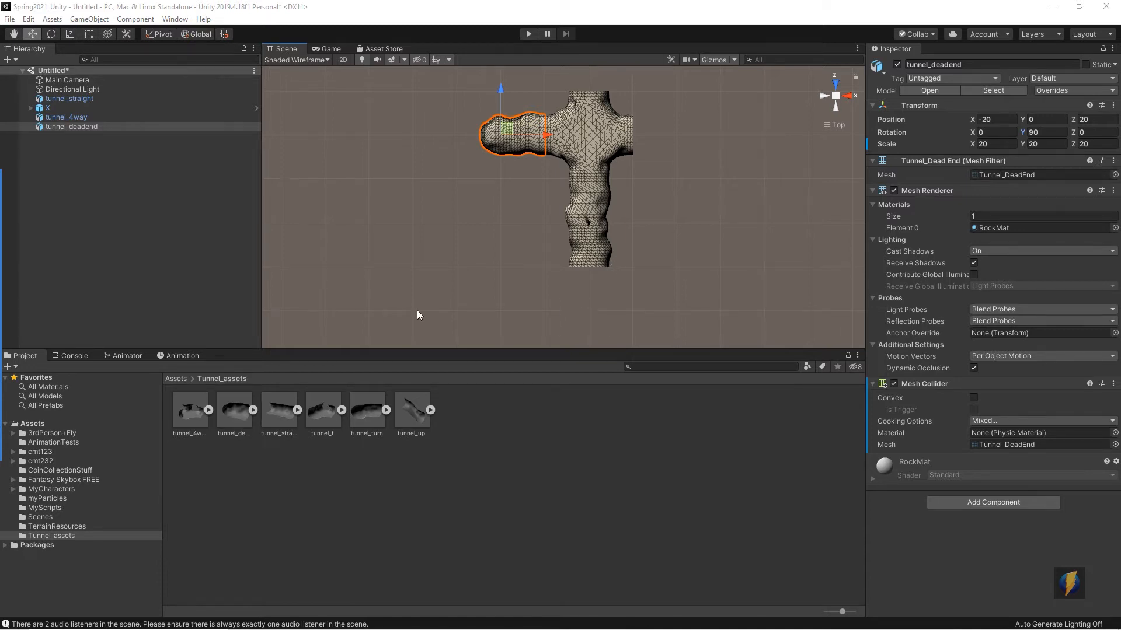
Examine the Increment Snap move and rotate values in the Grid and Snap settings and close the window
{"action": "mouse_move", "coordinate": [1, 255]}
{"action": "left_click", "coordinate": [23, 346]}
{"action": "left_click_drag", "start_coordinate": [102, 172], "coordinate": [26, 18]}
{"action": "left_click", "coordinate": [30, 19]}
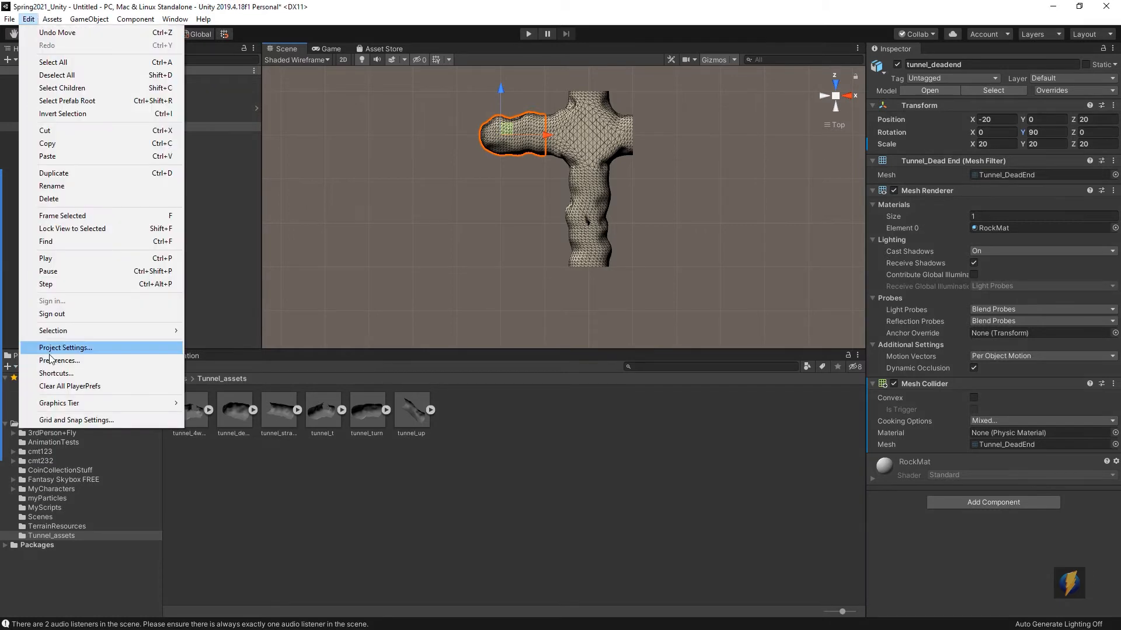
{"action": "left_click", "coordinate": [122, 420]}
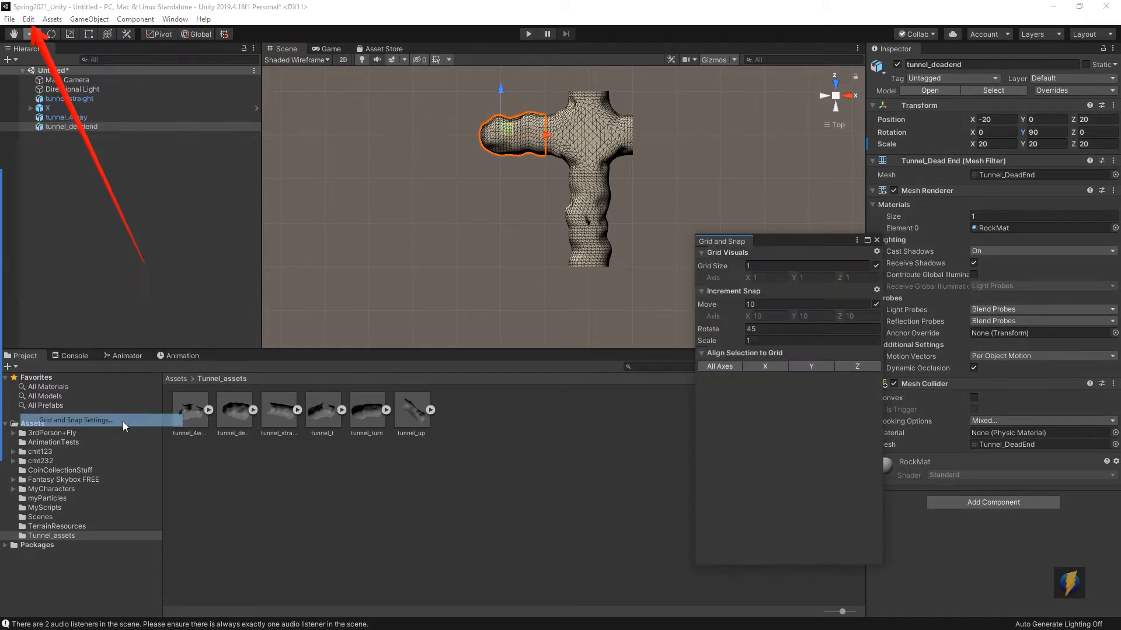
{"action": "left_click", "coordinate": [747, 305]}
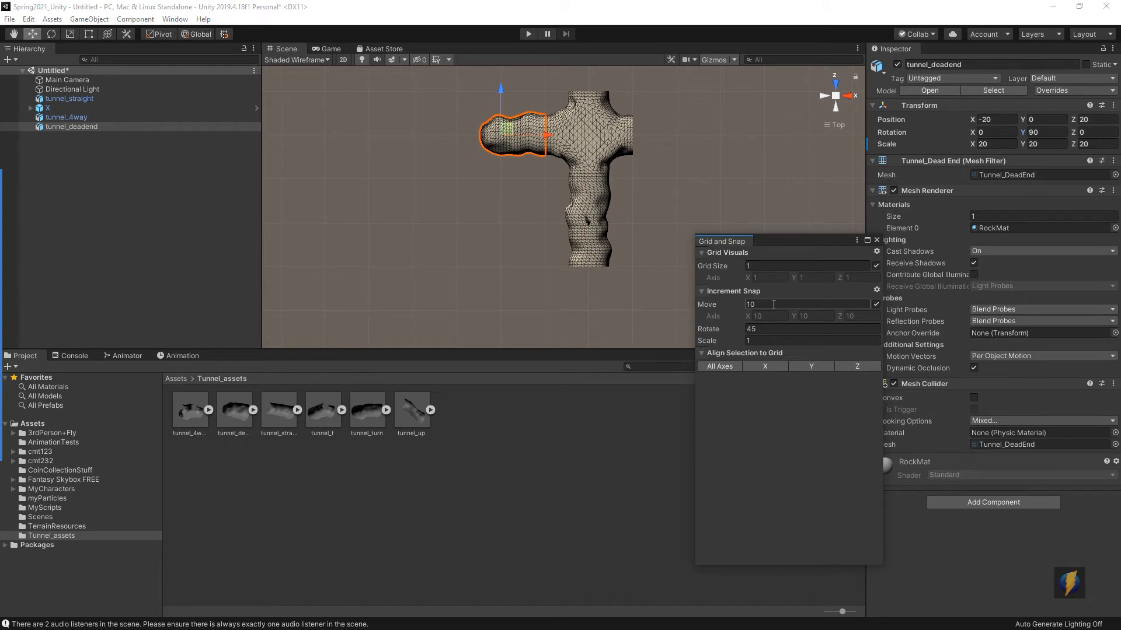
{"action": "mouse_move", "coordinate": [362, 244]}
{"action": "left_mouse_down"}
{"action": "mouse_move", "coordinate": [563, 313]}
{"action": "mouse_move", "coordinate": [737, 333]}
{"action": "left_mouse_up"}
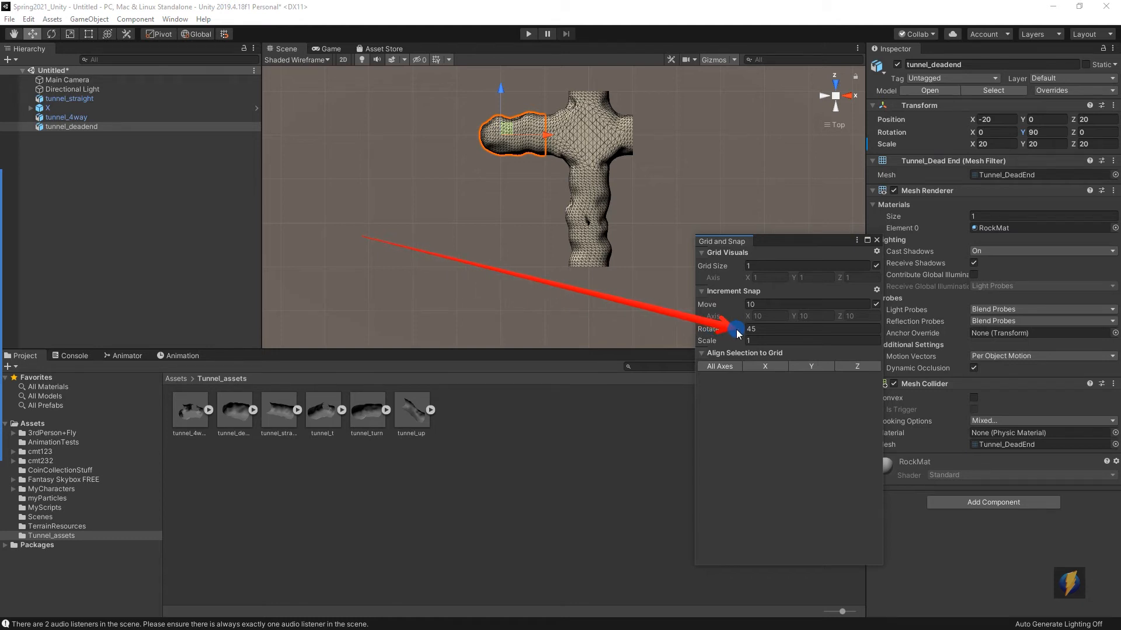
{"action": "left_click_drag", "start_coordinate": [737, 334], "coordinate": [737, 334]}
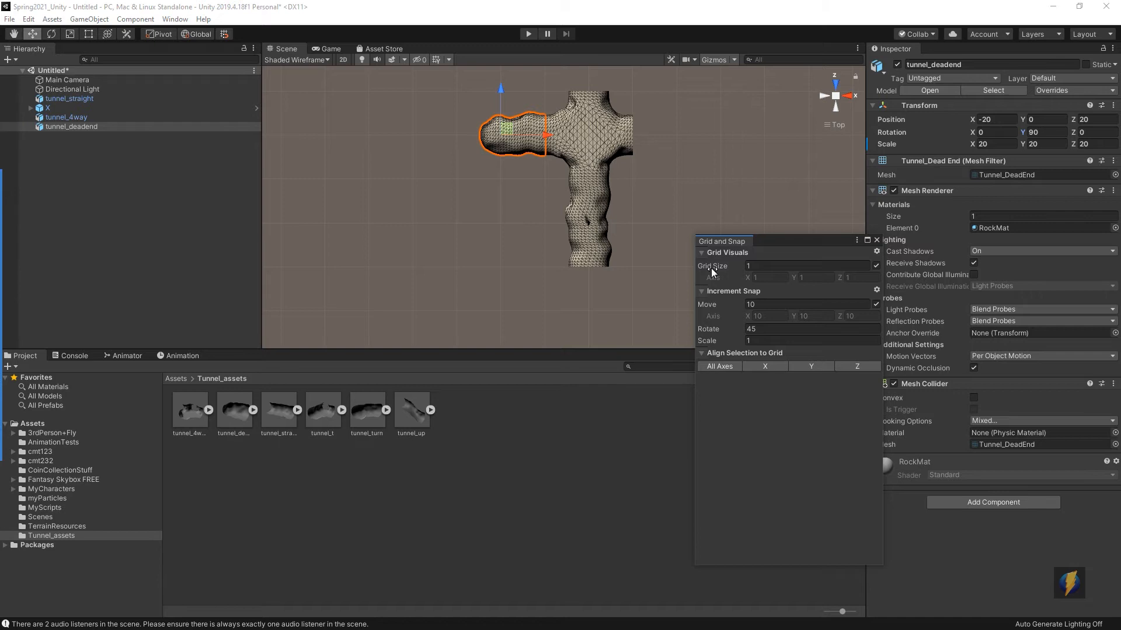
{"action": "left_click", "coordinate": [877, 239]}
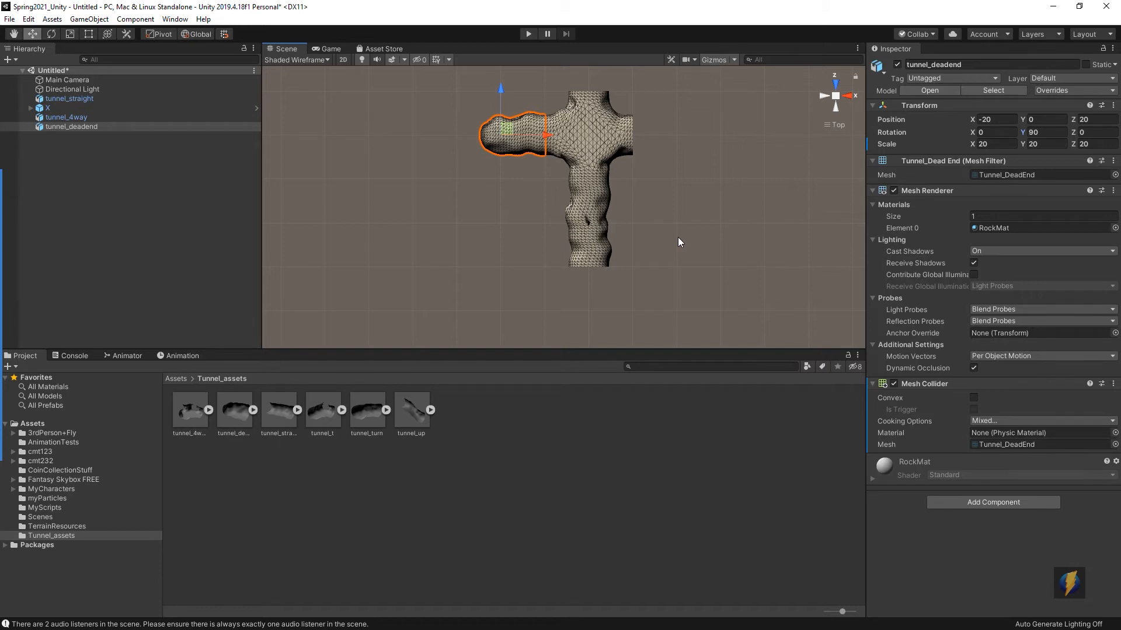
Add the tunnel_t model from Tunnel_assets to the scene and set its Z position to 0
{"action": "left_click", "coordinate": [207, 411]}
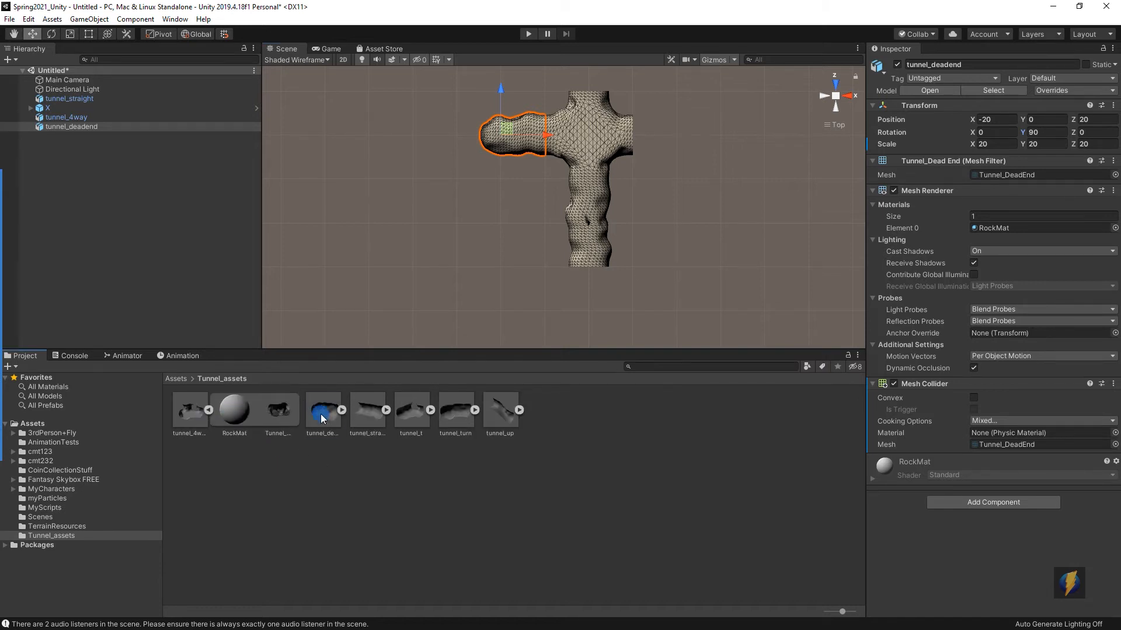
{"action": "left_click", "coordinate": [321, 416]}
{"action": "left_click", "coordinate": [367, 413]}
{"action": "left_click", "coordinate": [418, 422]}
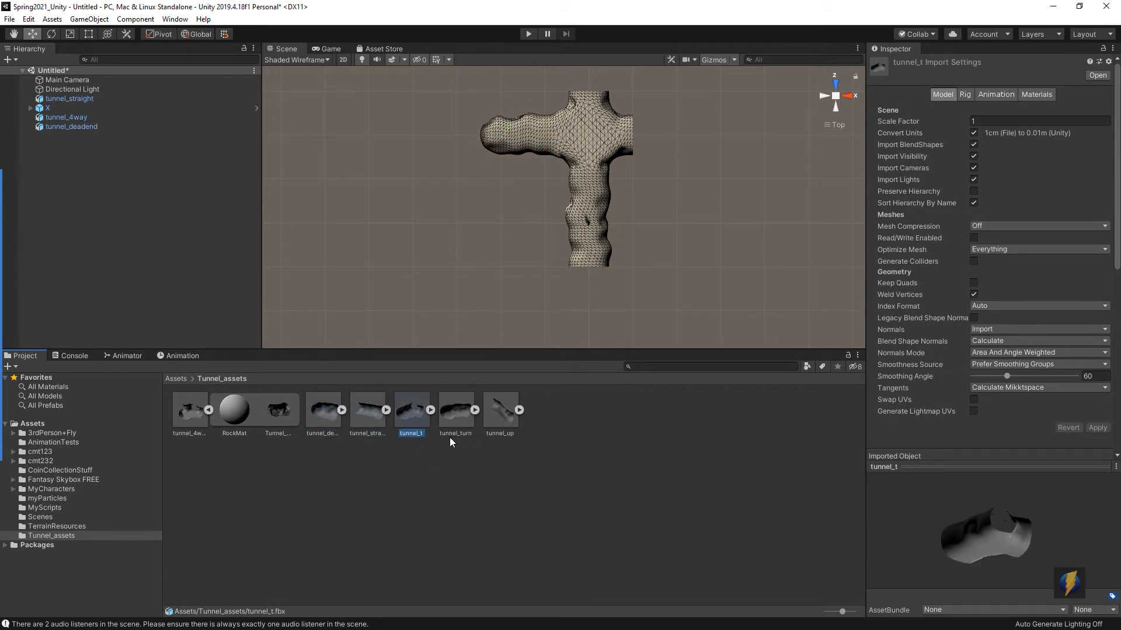
{"action": "left_click_drag", "start_coordinate": [412, 419], "coordinate": [169, 260]}
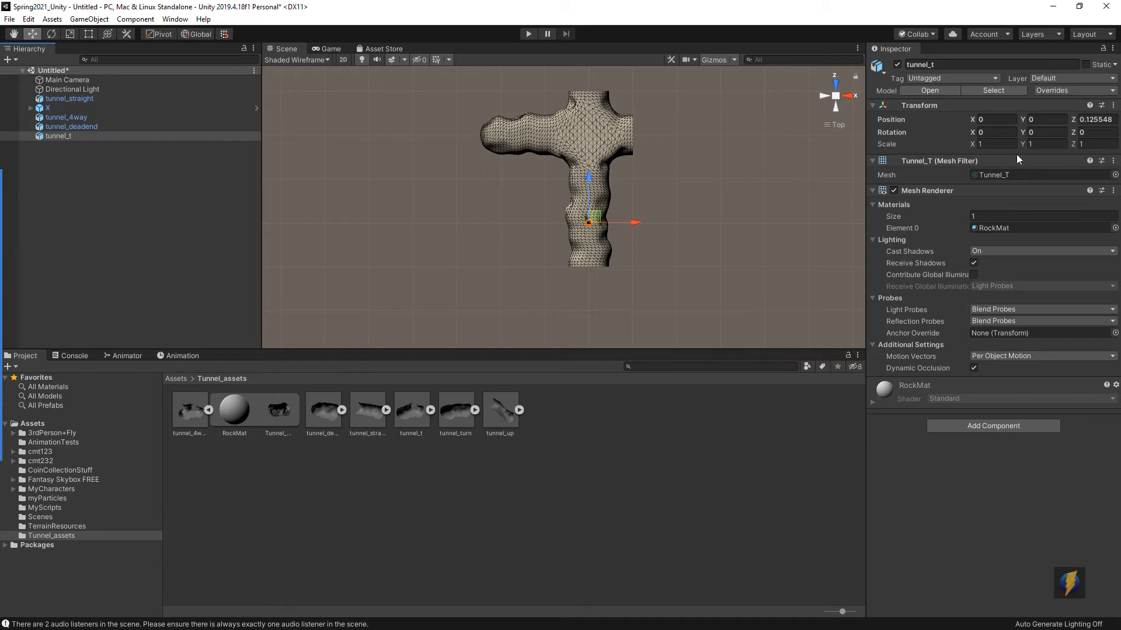
{"action": "left_click", "coordinate": [1095, 119]}
{"action": "type", "text": "0"}
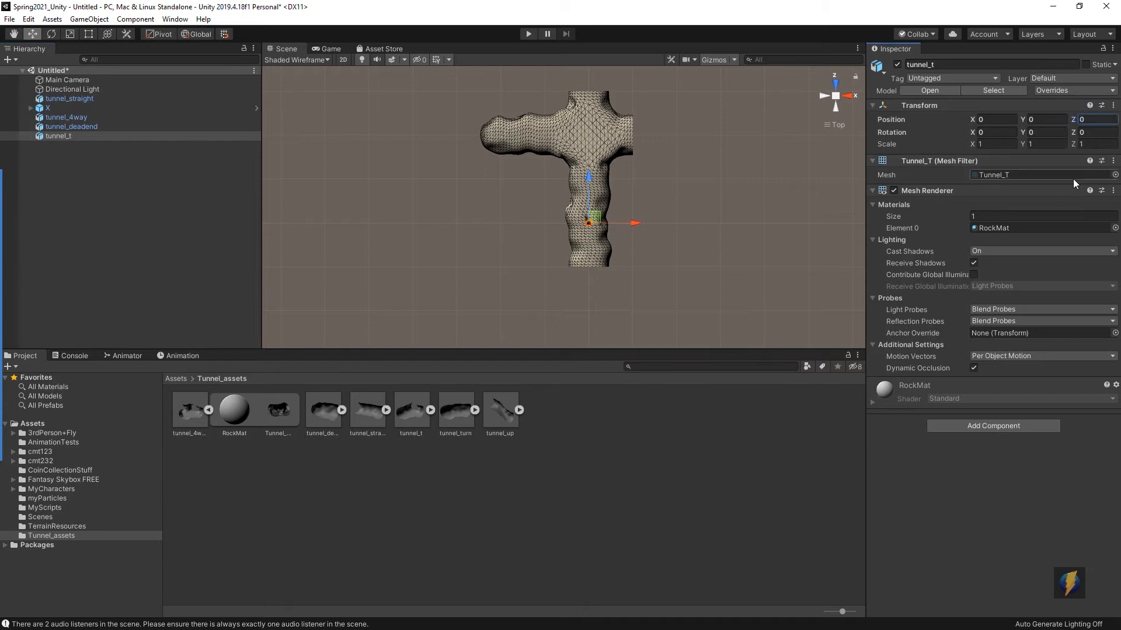
Set the scale of tunnel_t to 20 on the X, Y and Z axes
{"action": "left_click", "coordinate": [999, 144]}
{"action": "type", "text": "20"}
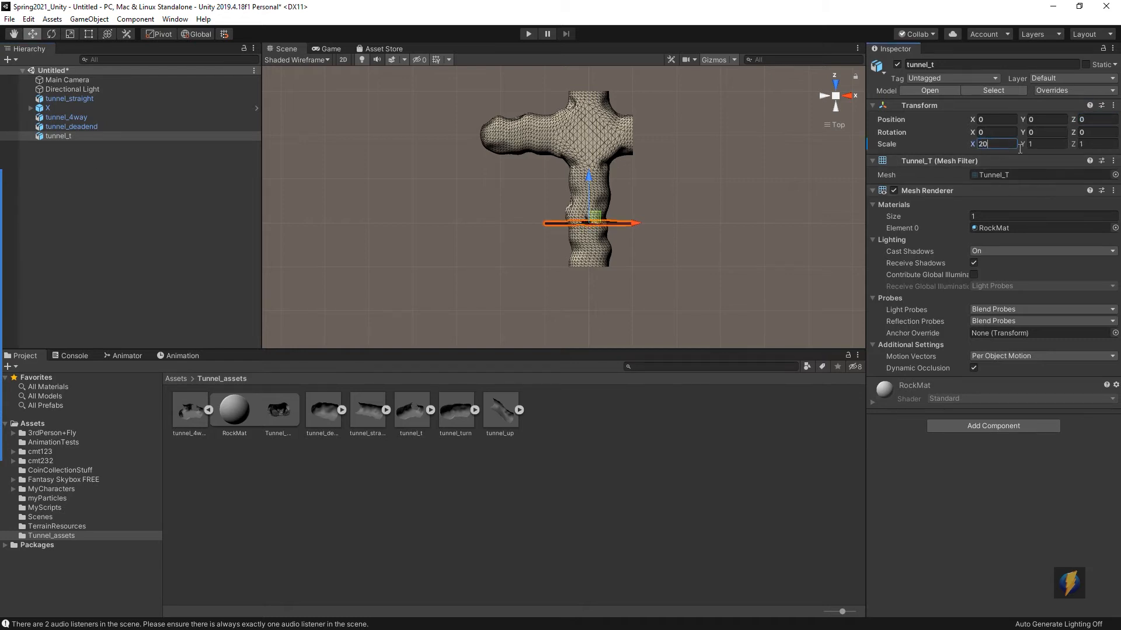
{"action": "left_click", "coordinate": [1050, 143]}
{"action": "type", "text": "20"}
{"action": "left_click", "coordinate": [1092, 143]}
{"action": "type", "text": "20"}
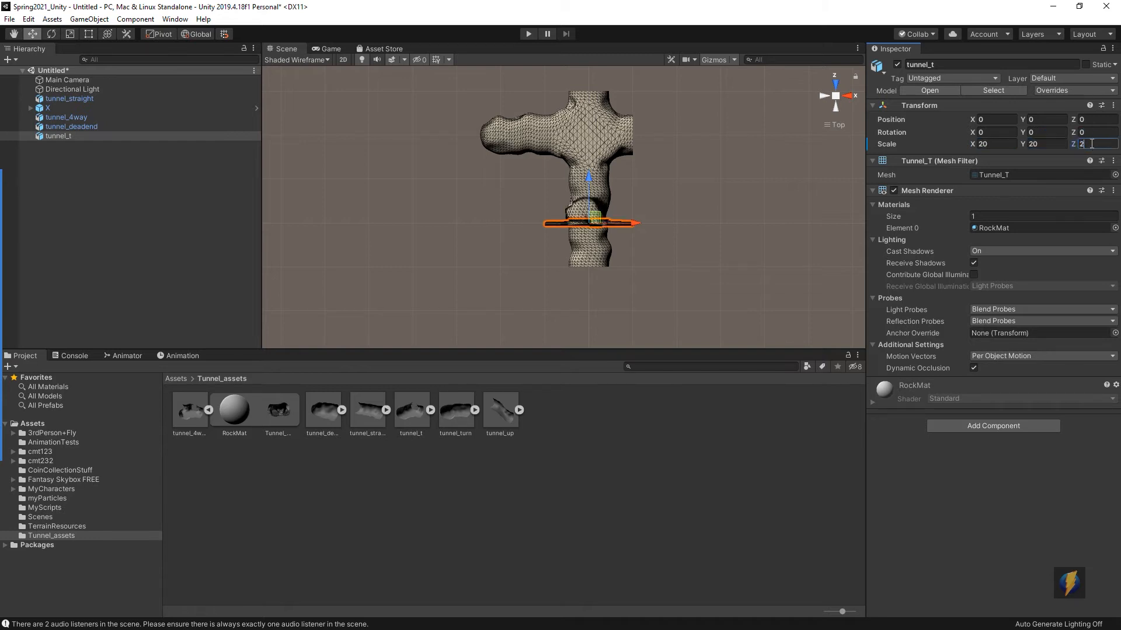
Add a Mesh Collider physics component to tunnel_t
{"action": "left_click", "coordinate": [970, 425]}
{"action": "left_click", "coordinate": [961, 572]}
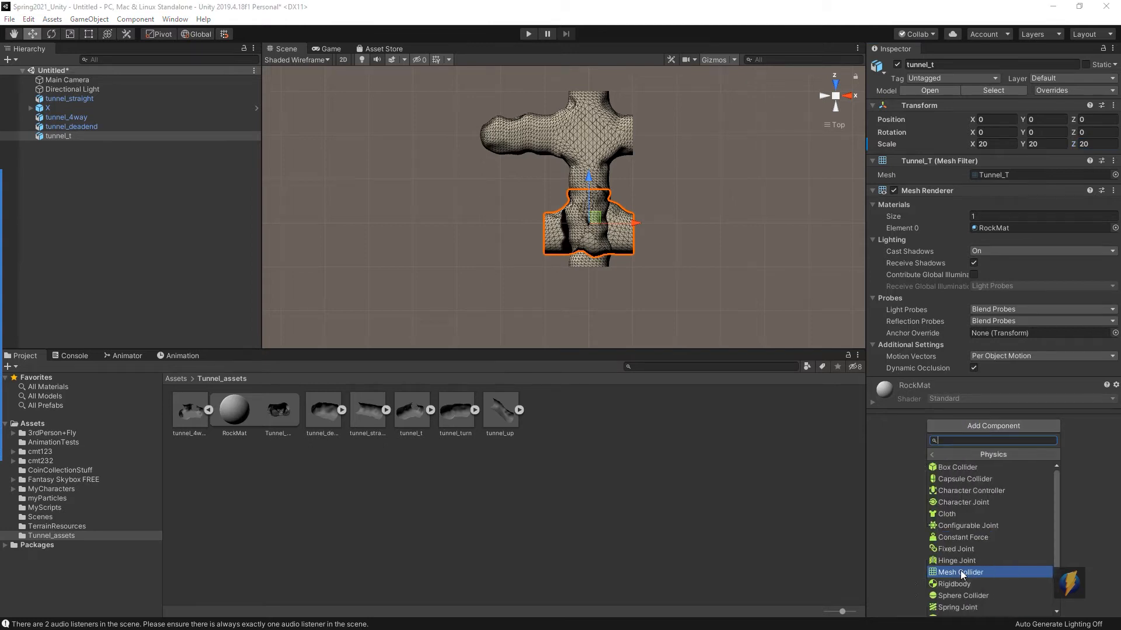
{"action": "left_click", "coordinate": [962, 570]}
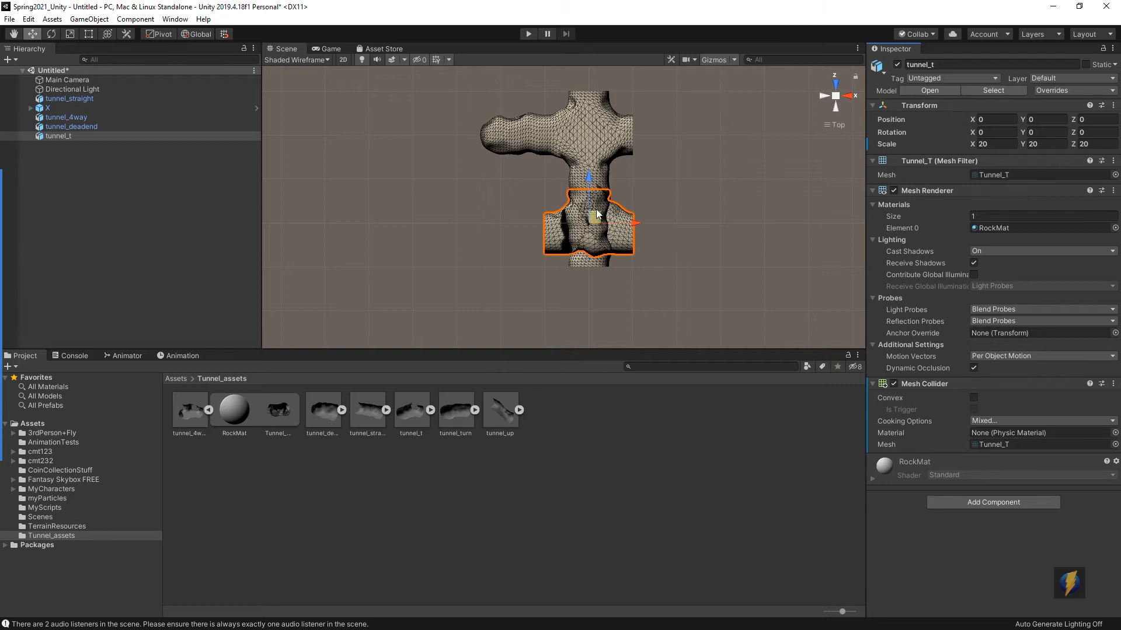
{"action": "left_click_drag", "start_coordinate": [593, 185], "coordinate": [590, 208]}
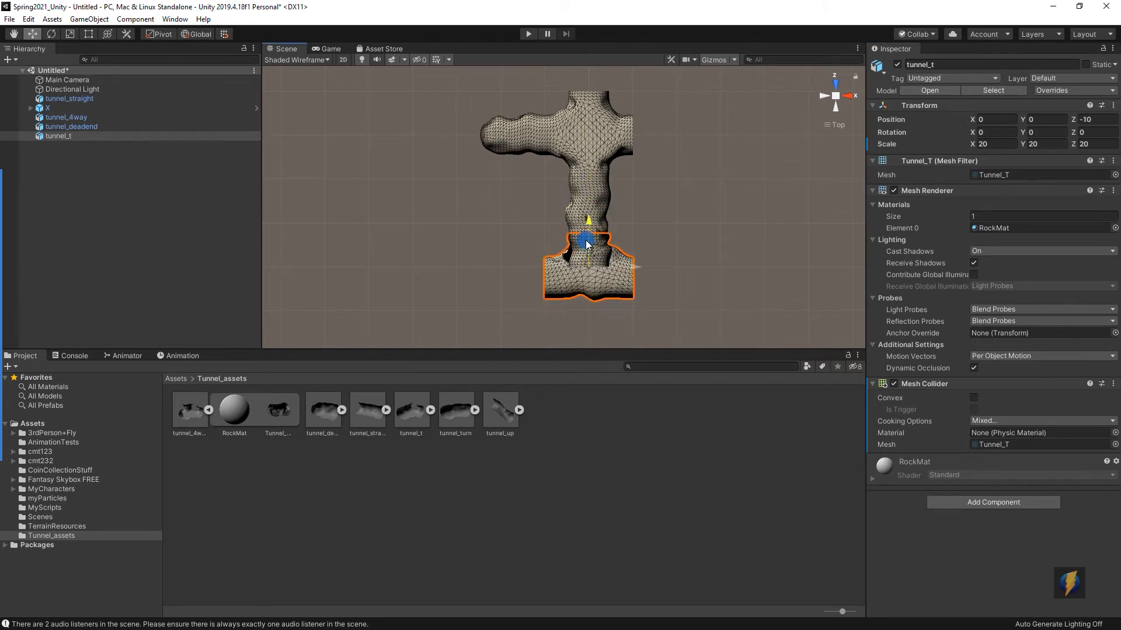
{"action": "left_click", "coordinate": [1096, 119]}
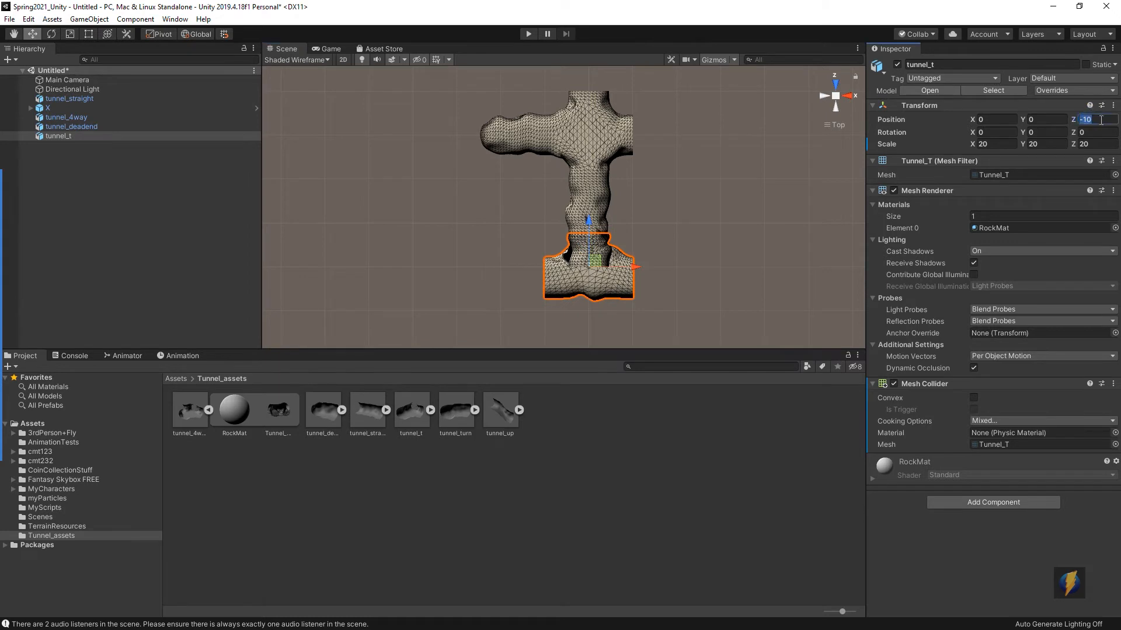
{"action": "type", "text": "0"}
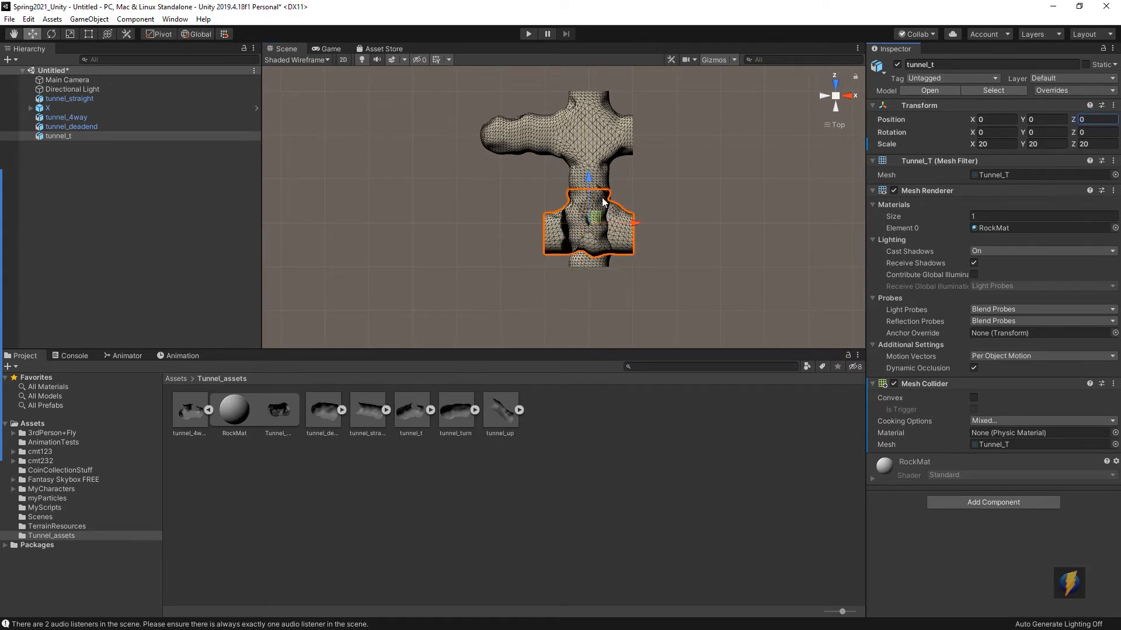
Move tunnel_t along the Z axis to position 40 and rotate it 180 degrees about the Y axis
{"action": "left_click_drag", "start_coordinate": [589, 183], "coordinate": [585, 20]}
{"action": "middle_click_drag", "start_coordinate": [598, 178], "coordinate": [623, 215]}
{"action": "key", "text": "e"}
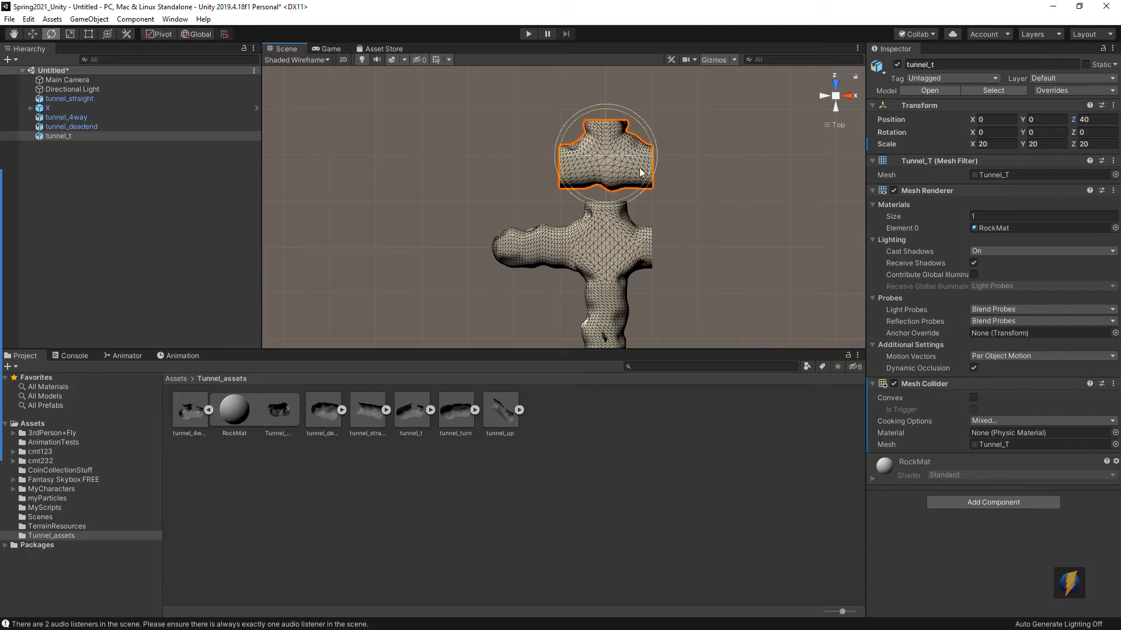
{"action": "left_click_drag", "start_coordinate": [641, 186], "coordinate": [656, 131]}
{"action": "middle_click_drag", "start_coordinate": [699, 167], "coordinate": [662, 125]}
{"action": "right_click_drag", "start_coordinate": [493, 168], "coordinate": [707, 184], "text": "alt"}
{"action": "middle_click_drag", "start_coordinate": [704, 165], "coordinate": [693, 254]}
{"action": "right_click_drag", "start_coordinate": [504, 229], "coordinate": [648, 217], "text": "alt"}
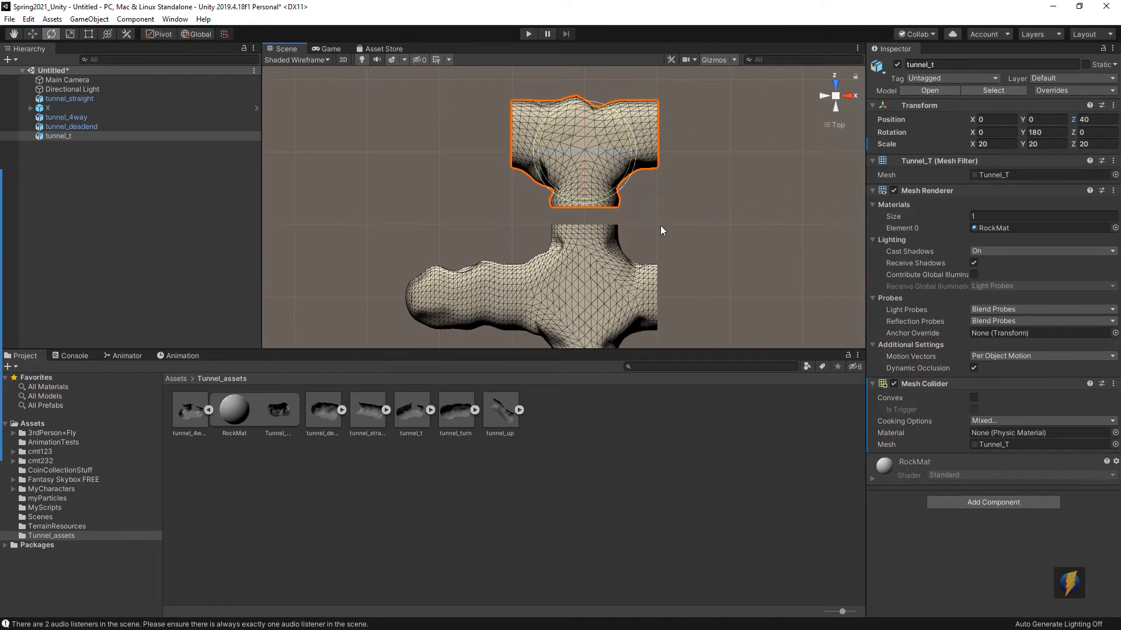
Delete tunnel_t from the scene
{"action": "scroll", "coordinate": [665, 232], "scroll_direction": "down", "scroll_amount": 3}
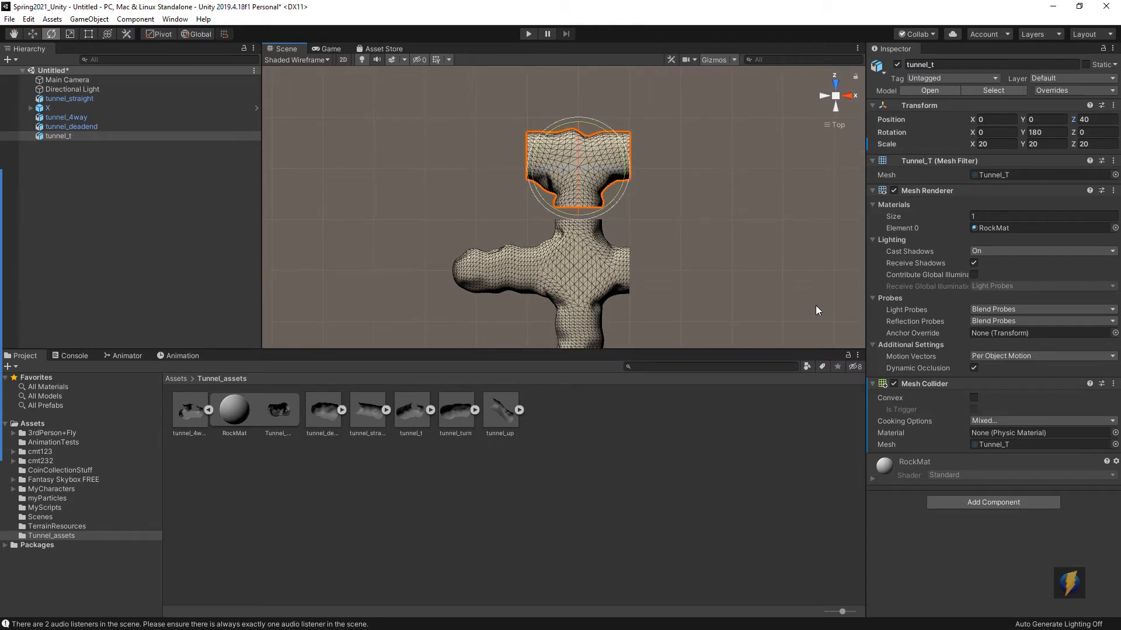
{"action": "scroll", "coordinate": [580, 206], "scroll_direction": "up", "scroll_amount": 1}
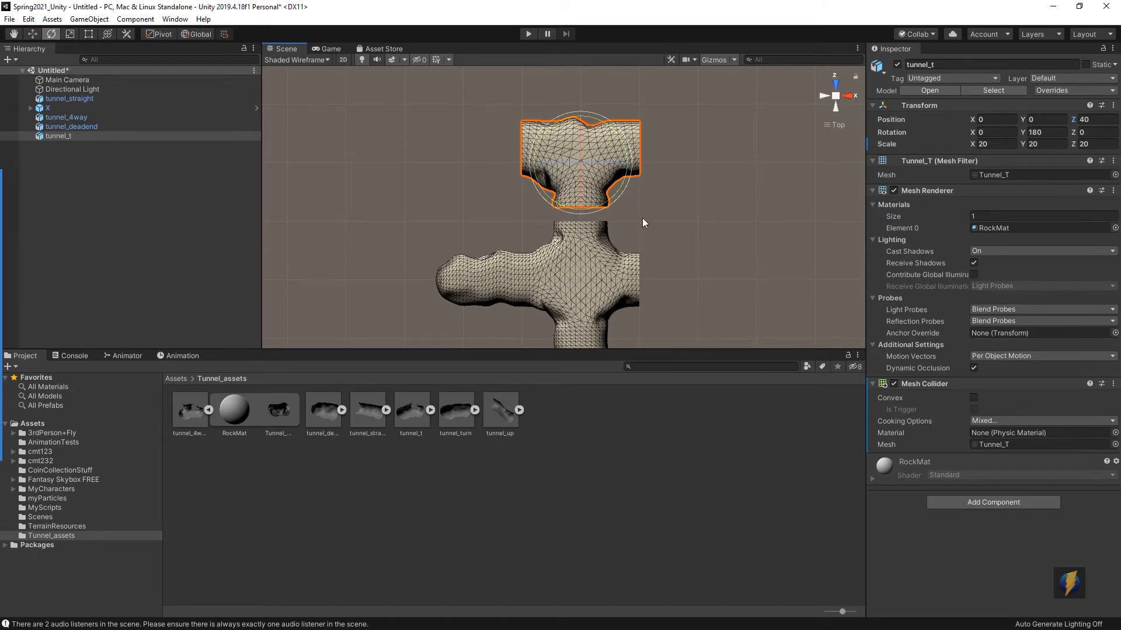
{"action": "key", "text": "Delete"}
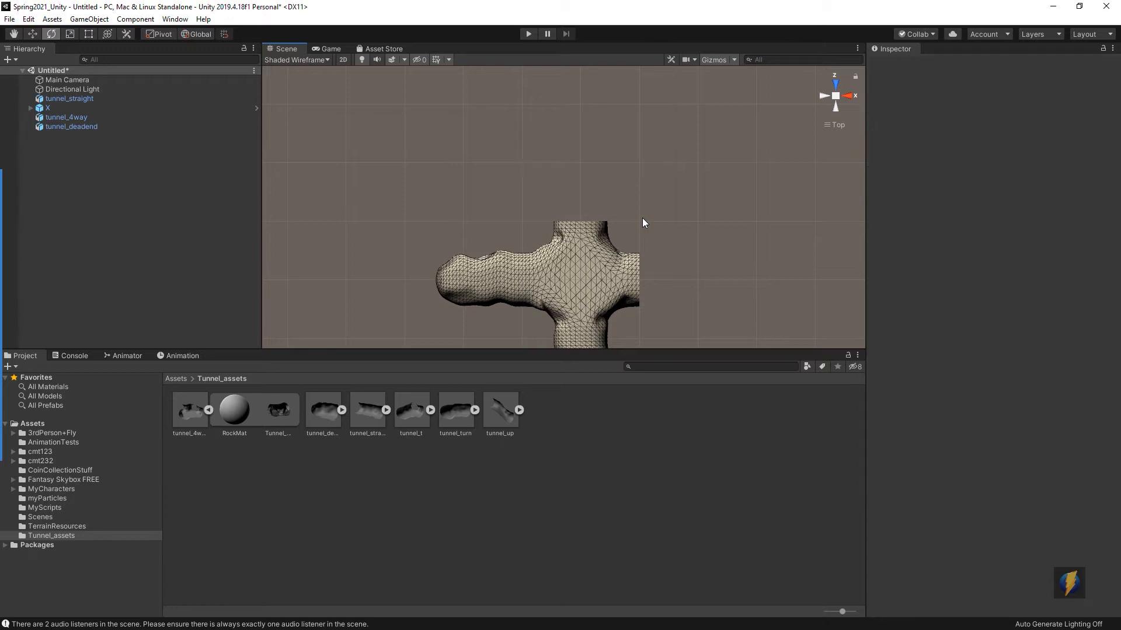
Add the tunnel_turn model to the scene and set its scale to 20 on the X, Y and Z axes
{"action": "left_click", "coordinate": [454, 416]}
{"action": "left_click_drag", "start_coordinate": [458, 419], "coordinate": [420, 248]}
{"action": "left_click", "coordinate": [994, 144]}
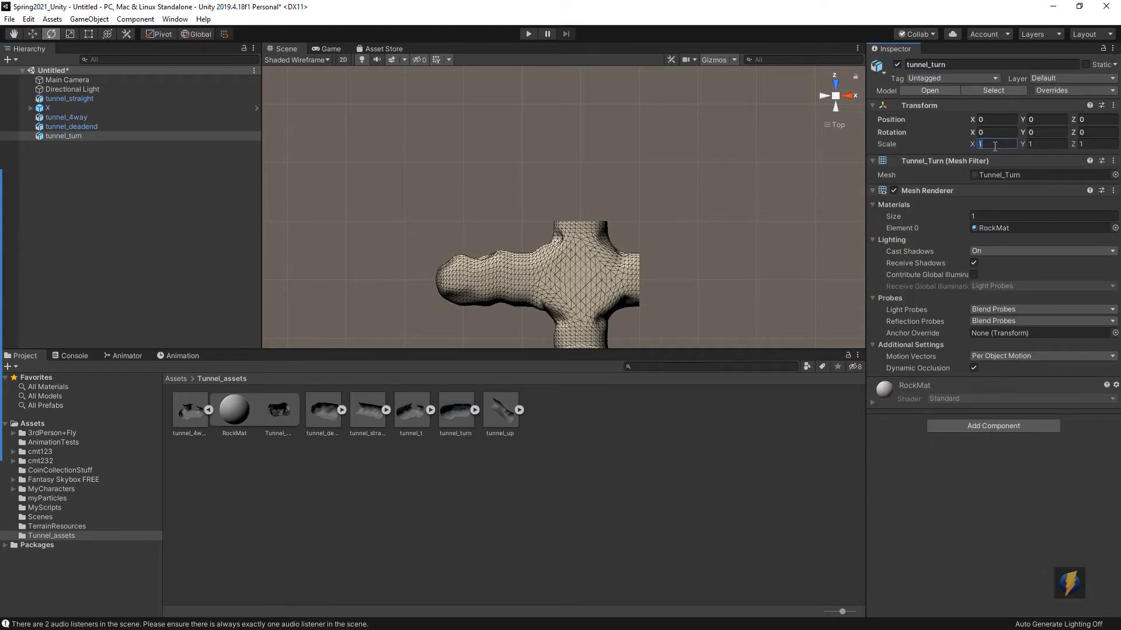
{"action": "type", "text": "20"}
{"action": "left_click", "coordinate": [1035, 142]}
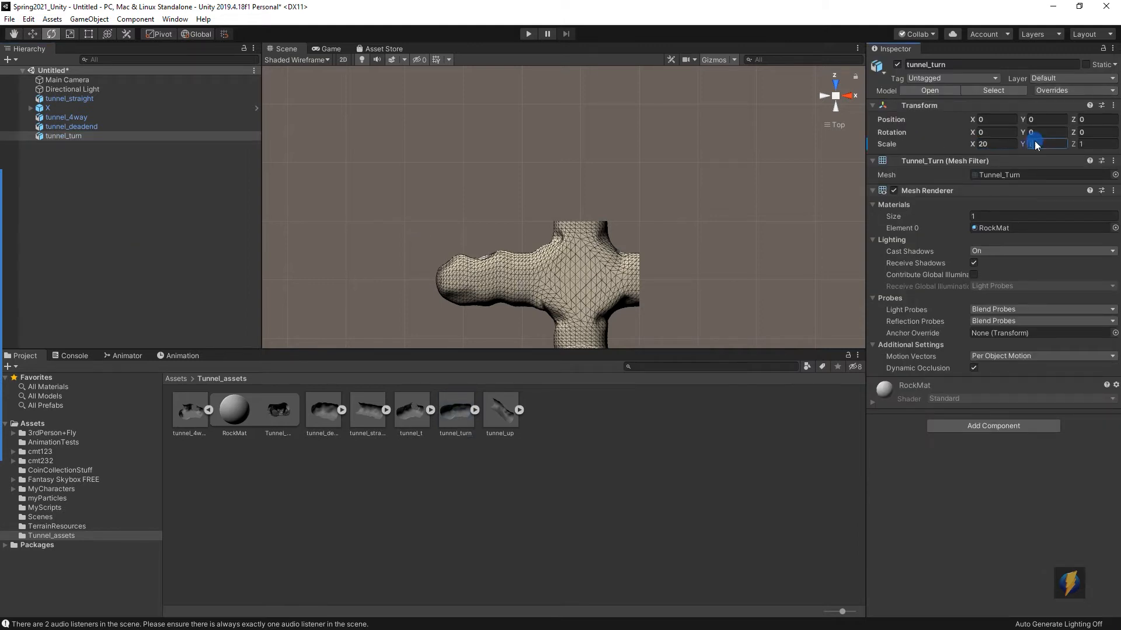
{"action": "type", "text": "20"}
{"action": "left_click", "coordinate": [1098, 145]}
{"action": "type", "text": "20"}
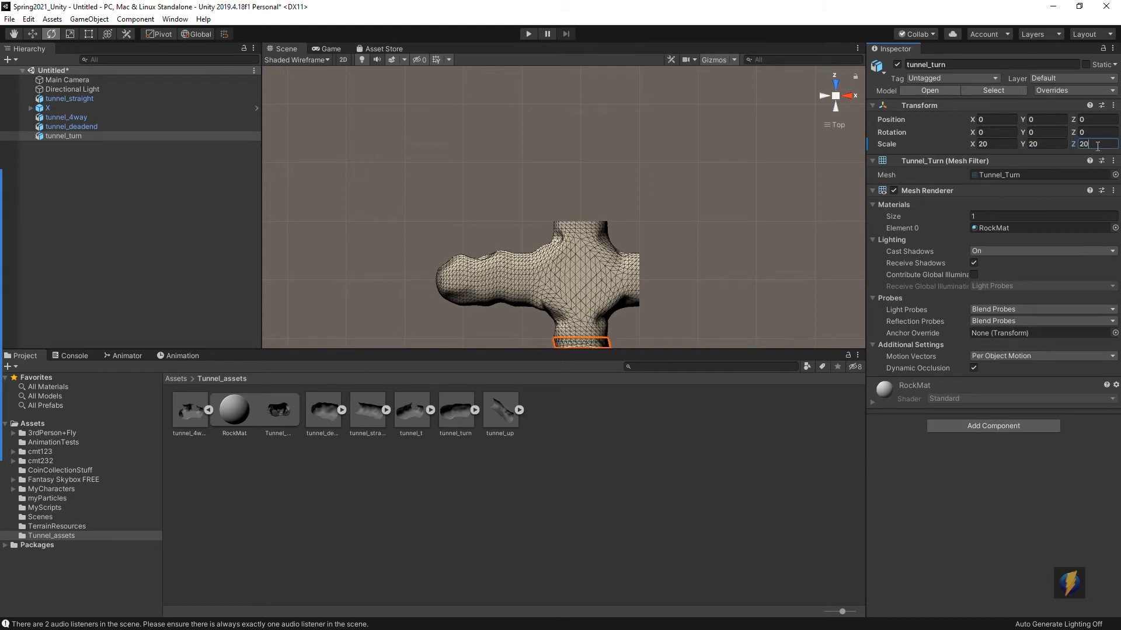
Rotate tunnel_turn about the Y axis and set its Y rotation to exactly 90
{"action": "scroll", "coordinate": [670, 225], "scroll_direction": "down", "scroll_amount": 3}
{"action": "middle_click_drag", "start_coordinate": [666, 247], "coordinate": [647, 144], "text": "alt"}
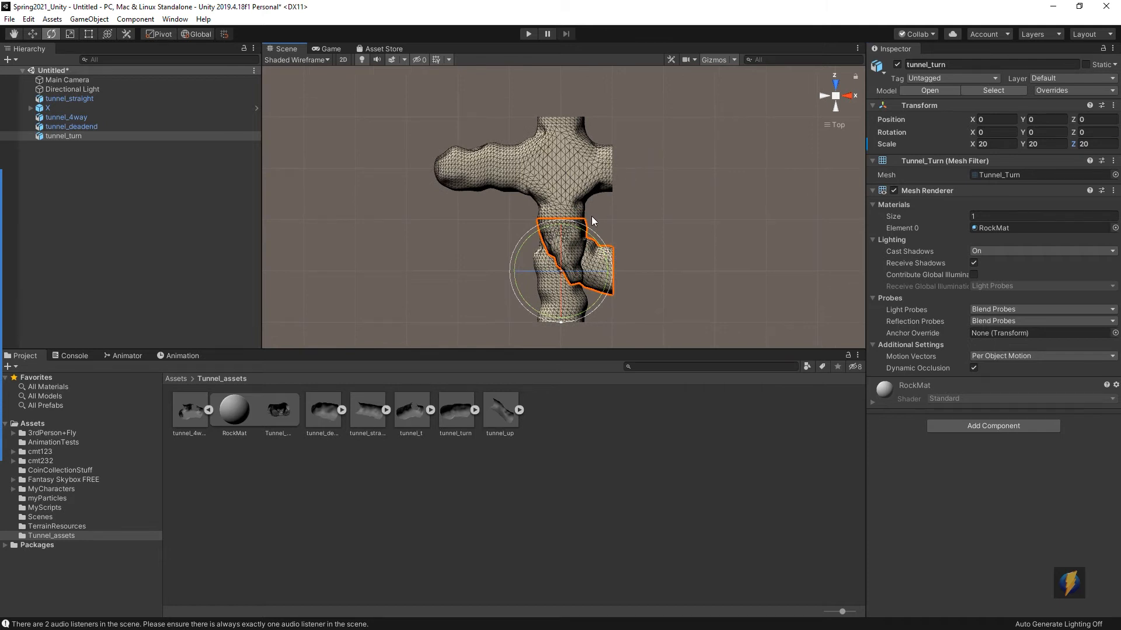
{"action": "key", "text": "w"}
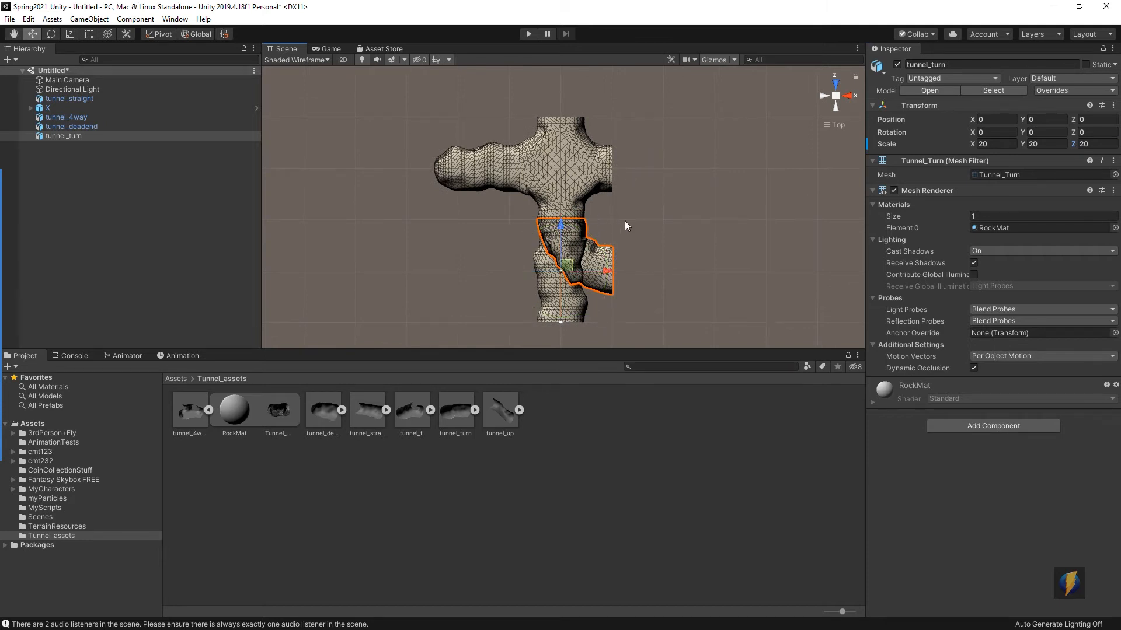
{"action": "key", "text": "e"}
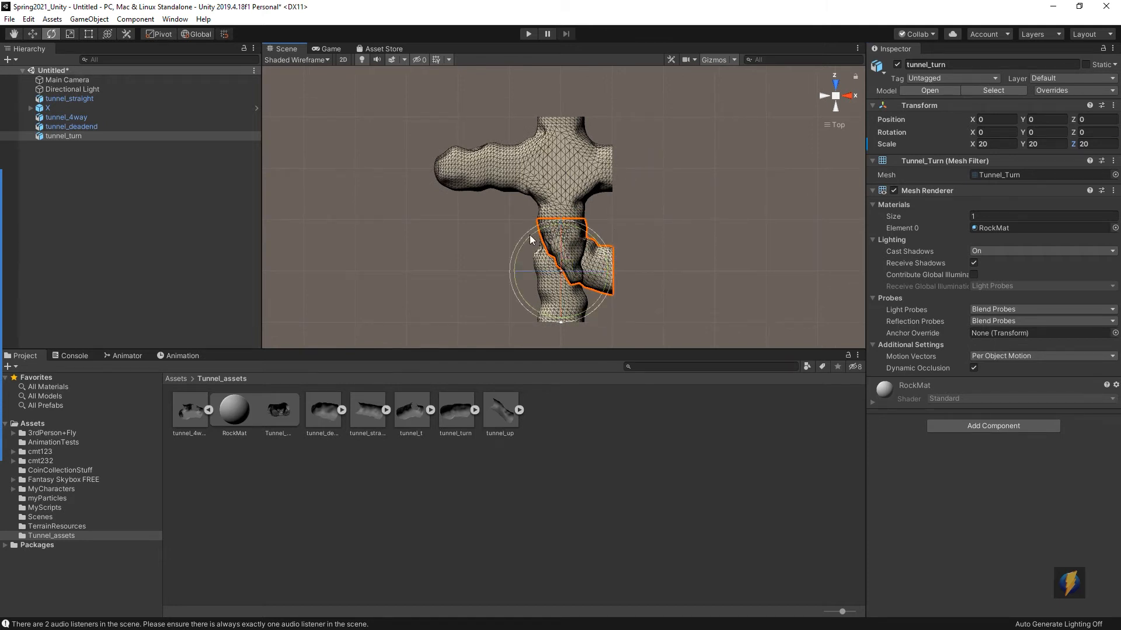
{"action": "left_click_drag", "start_coordinate": [528, 238], "coordinate": [628, 208]}
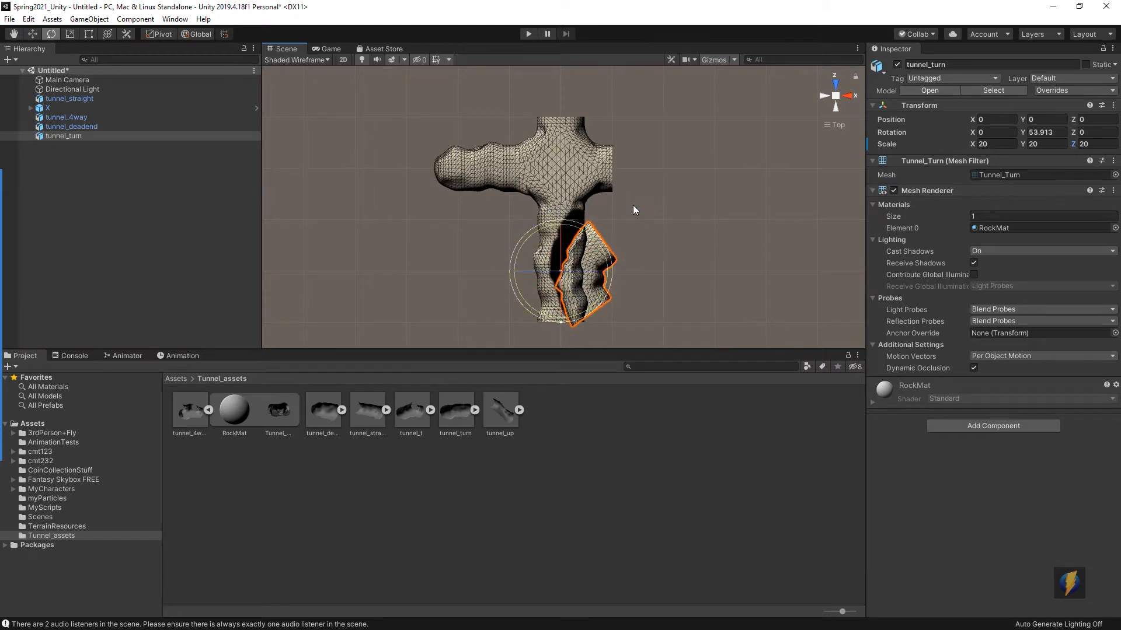
{"action": "left_click_drag", "start_coordinate": [533, 234], "coordinate": [688, 231]}
{"action": "left_click", "coordinate": [1045, 132]}
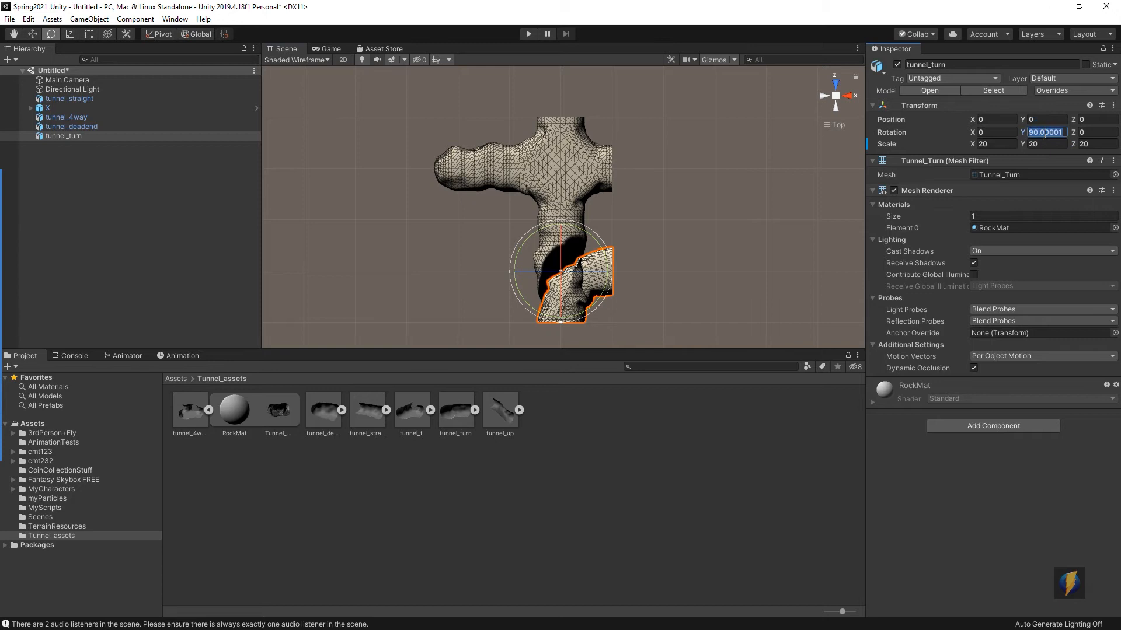
{"action": "type", "text": "90w"}
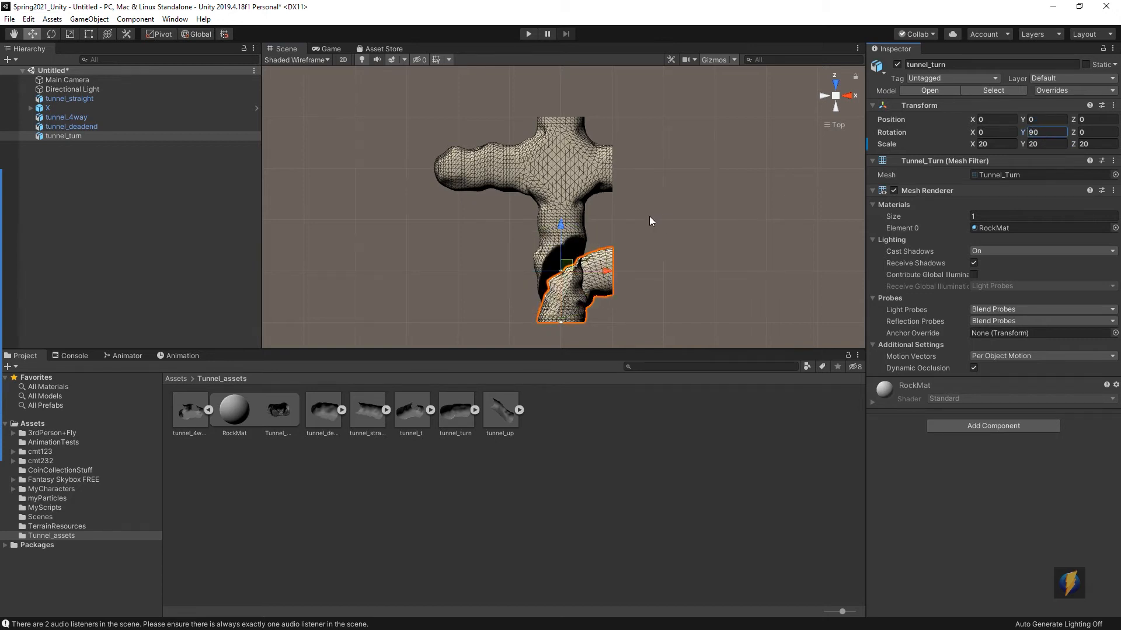
Move tunnel_turn along the Z axis to position 40 so it joins the far opening of tunnel_4way
{"action": "left_click_drag", "start_coordinate": [565, 266], "coordinate": [562, 64]}
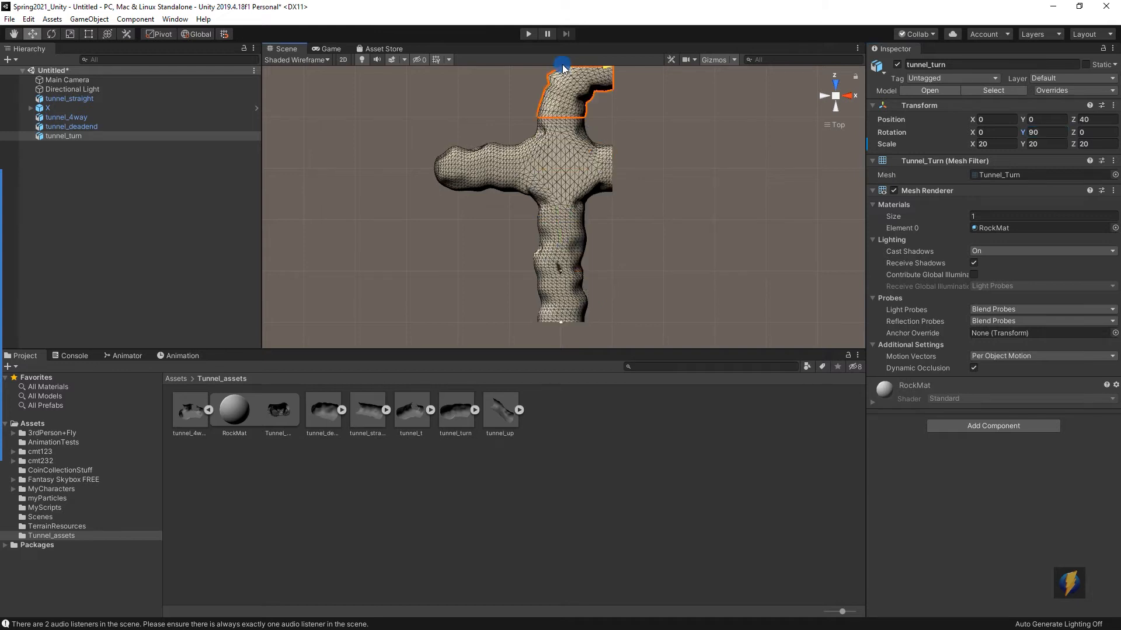
{"action": "middle_click_drag", "start_coordinate": [660, 194], "coordinate": [620, 200]}
Add a Mesh Collider component to tunnel_turn
{"action": "left_click", "coordinate": [994, 425]}
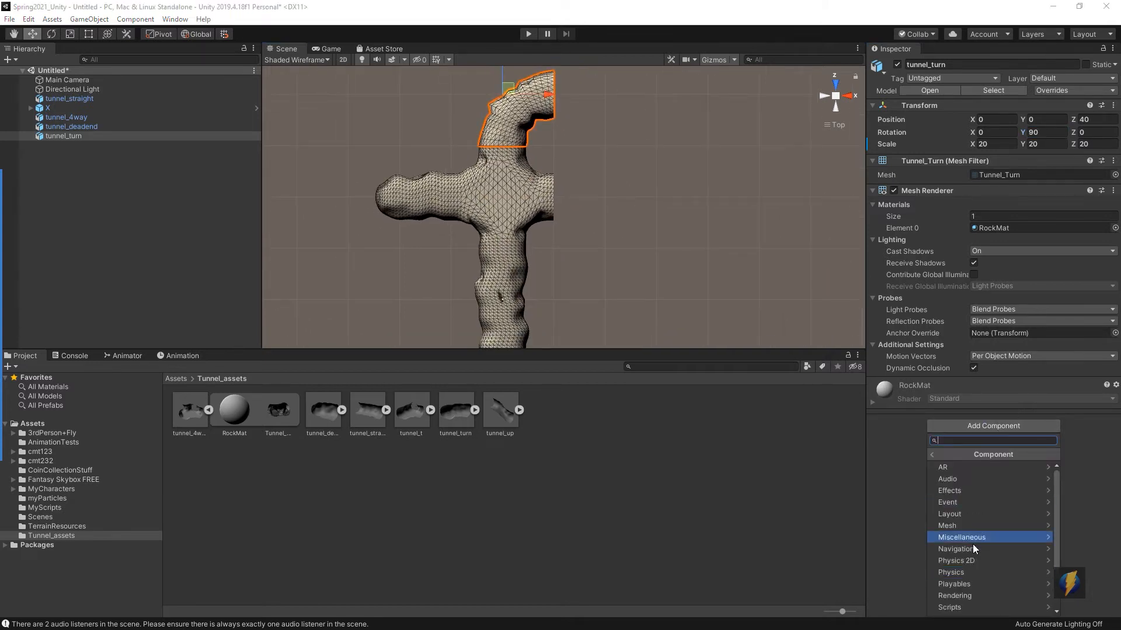
{"action": "left_click", "coordinate": [974, 572]}
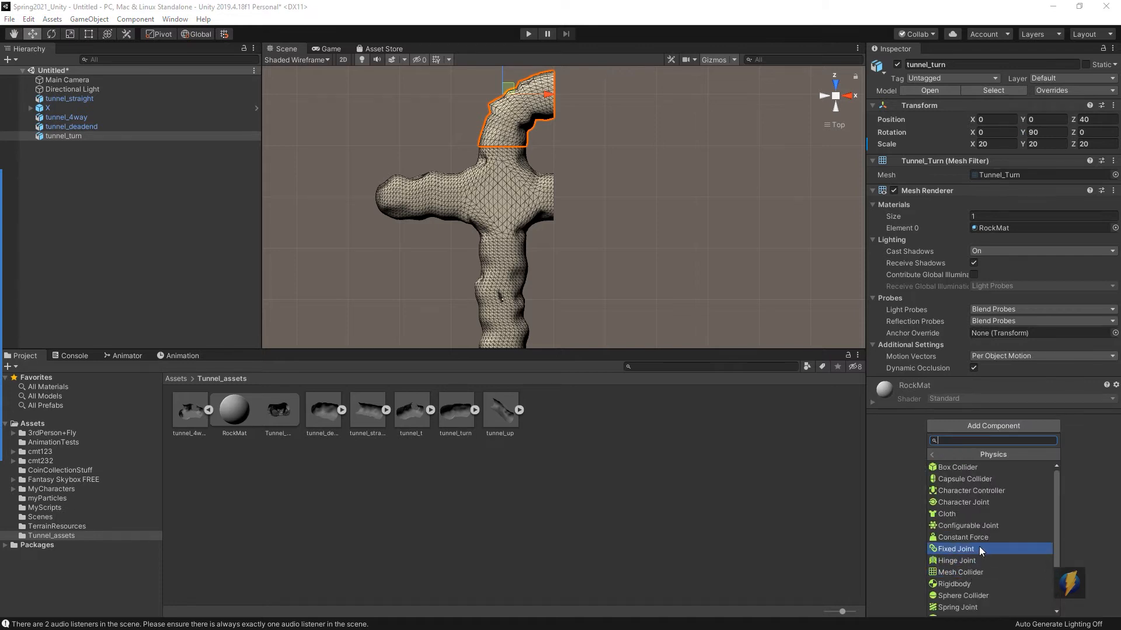
{"action": "left_click", "coordinate": [973, 572]}
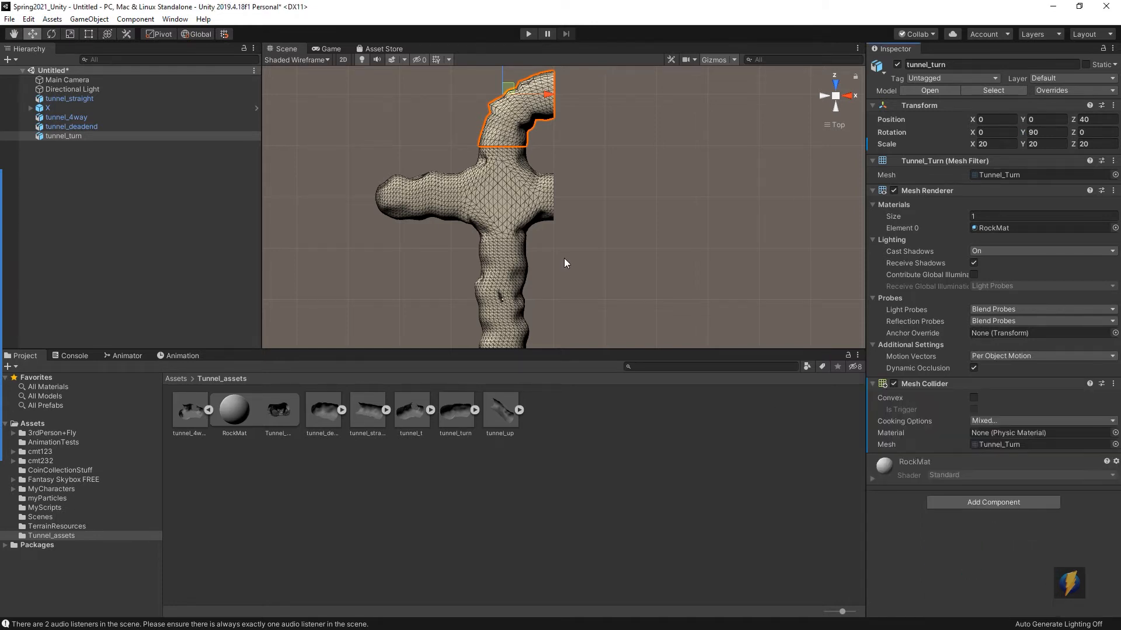
Add the tunnel_up model to the scene and set its scale to 20 on the X, Y and Z axes
{"action": "scroll", "coordinate": [564, 257], "scroll_direction": "down", "scroll_amount": 2}
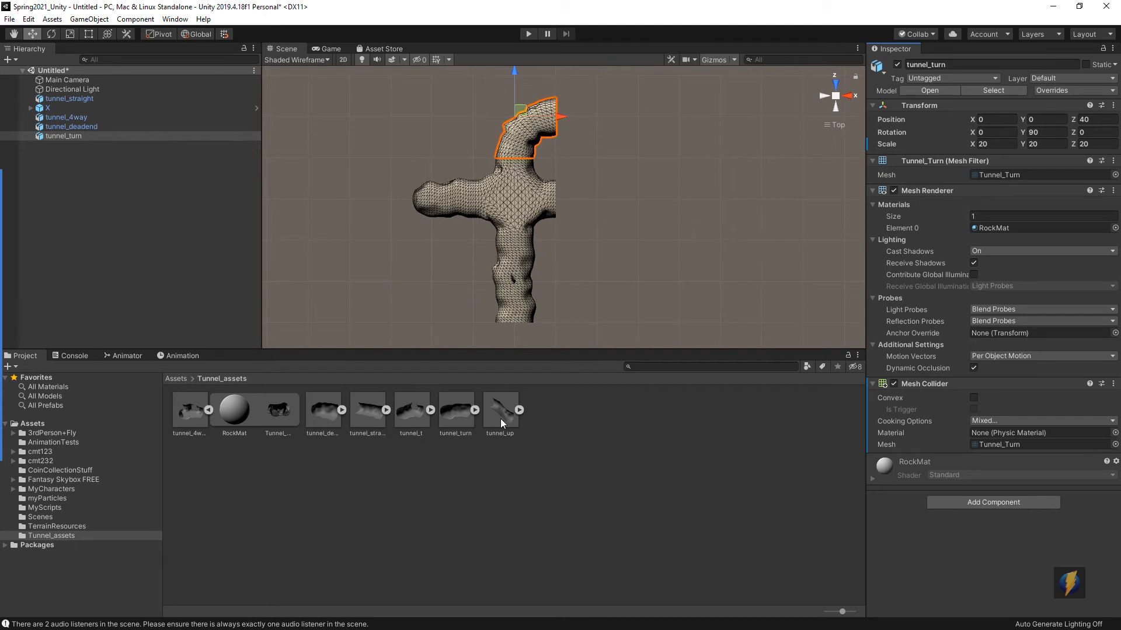
{"action": "left_click_drag", "start_coordinate": [506, 416], "coordinate": [138, 272]}
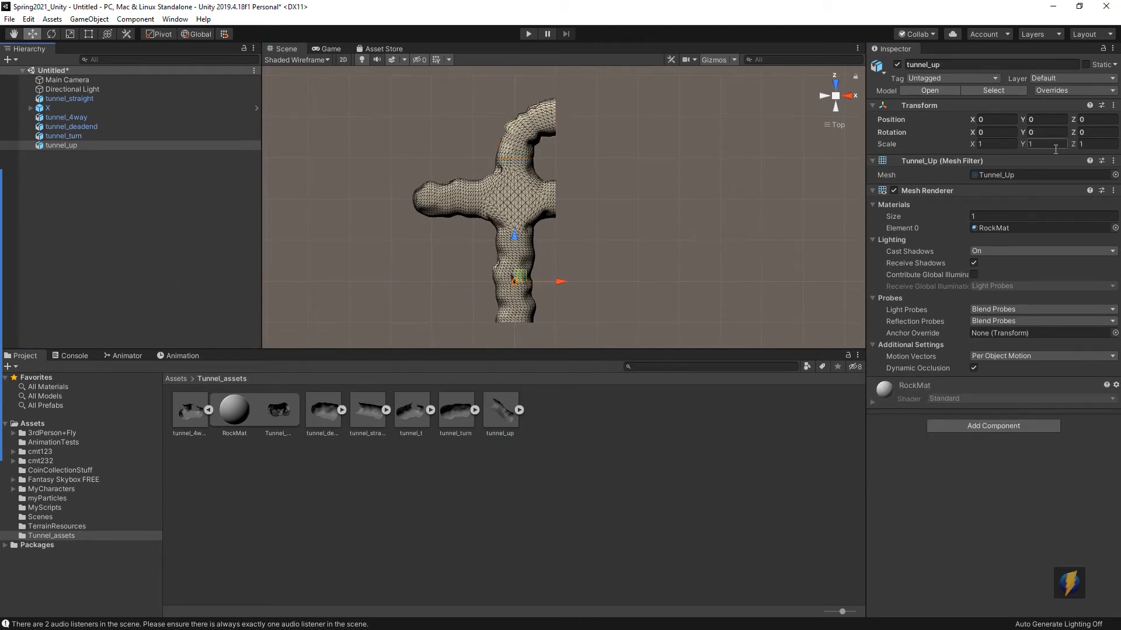
{"action": "left_click", "coordinate": [999, 143]}
{"action": "type", "text": "20"}
{"action": "left_click", "coordinate": [1048, 143]}
{"action": "type", "text": "20"}
{"action": "left_click", "coordinate": [1100, 143]}
{"action": "type", "text": "20"}
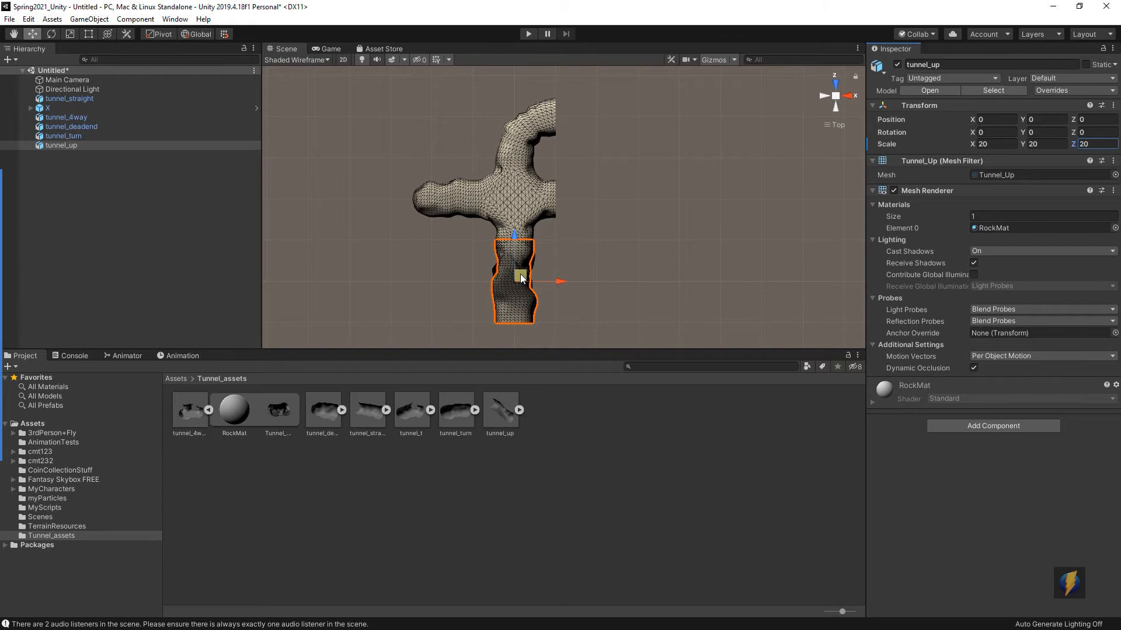
Rotate tunnel_up about the Y axis and set its Y rotation to exactly -90
{"action": "key", "text": "e"}
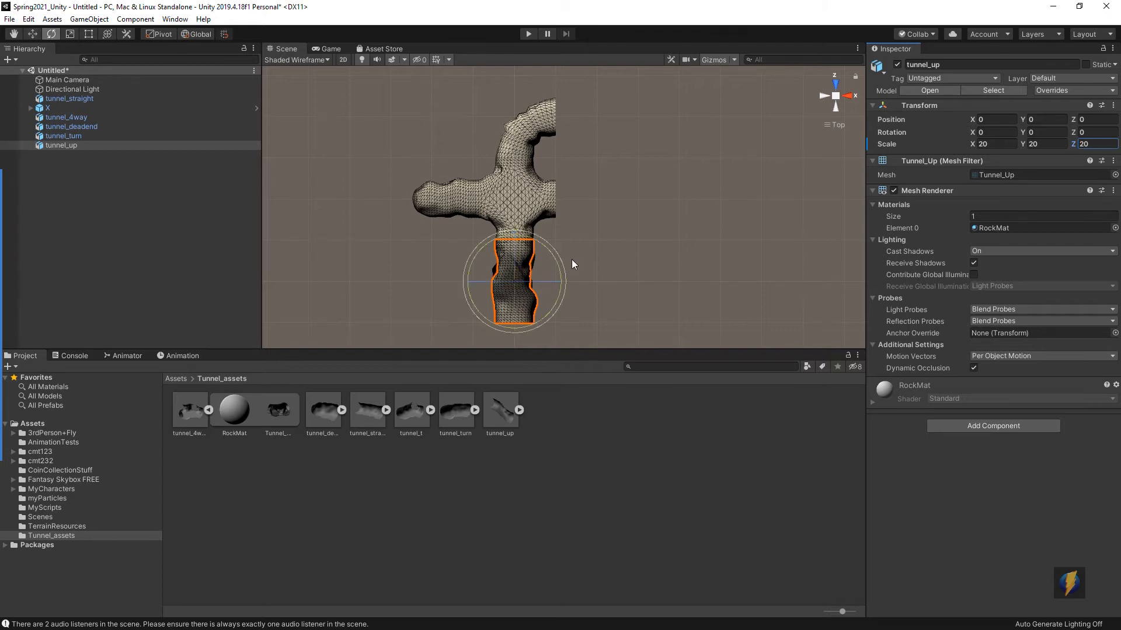
{"action": "left_click_drag", "start_coordinate": [475, 247], "coordinate": [765, 229]}
{"action": "key", "text": "ctrl+z"}
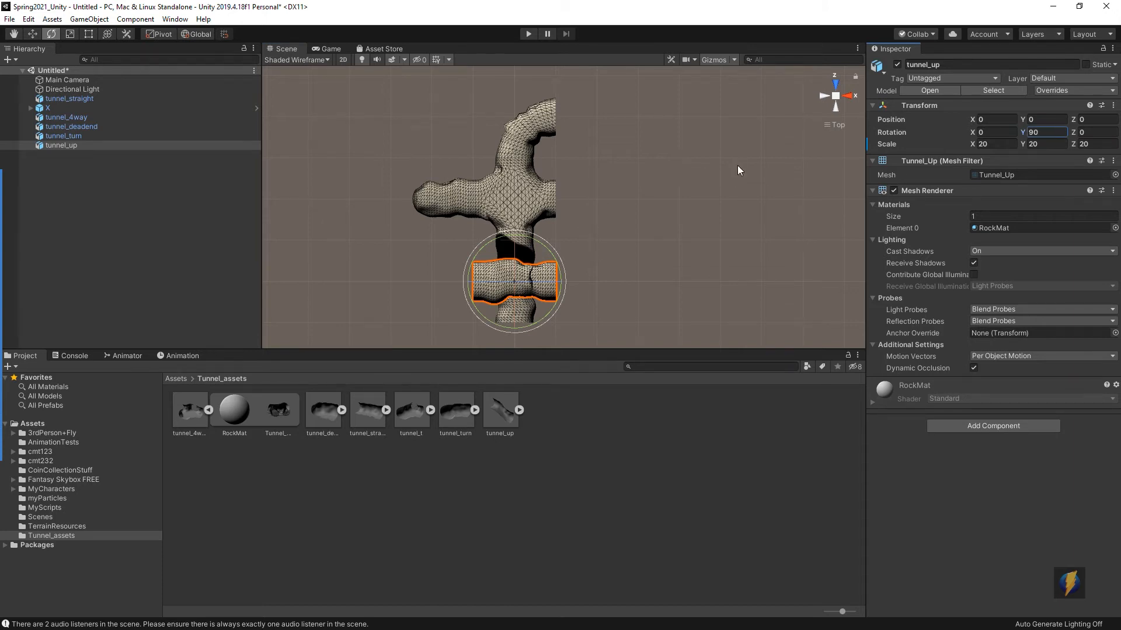
{"action": "left_click_drag", "start_coordinate": [839, 125], "coordinate": [616, 57], "text": "alt"}
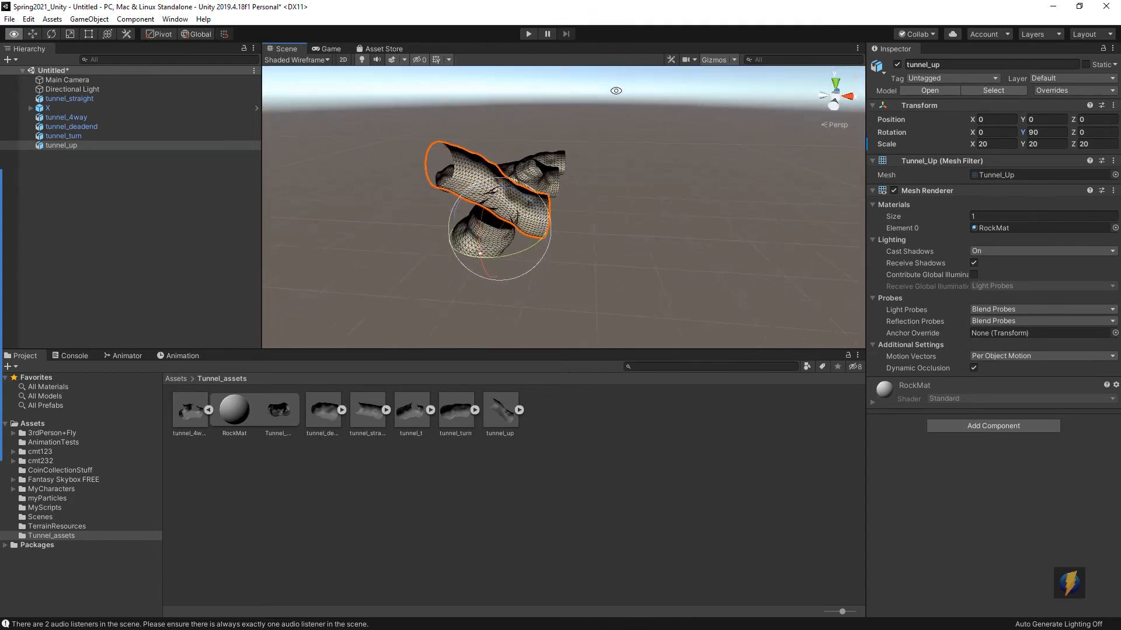
{"action": "left_click", "coordinate": [1032, 132]}
{"action": "type", "text": "-90"}
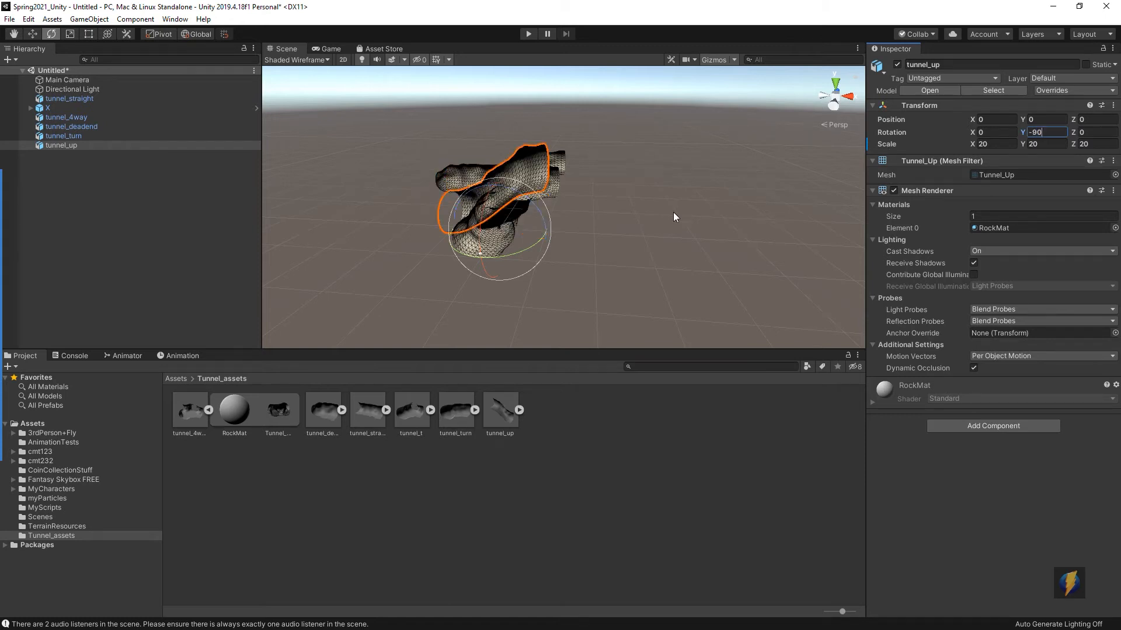
From the top view, move tunnel_up to X 20, Z 20 so it joins the open side of tunnel_4way
{"action": "left_click", "coordinate": [836, 85]}
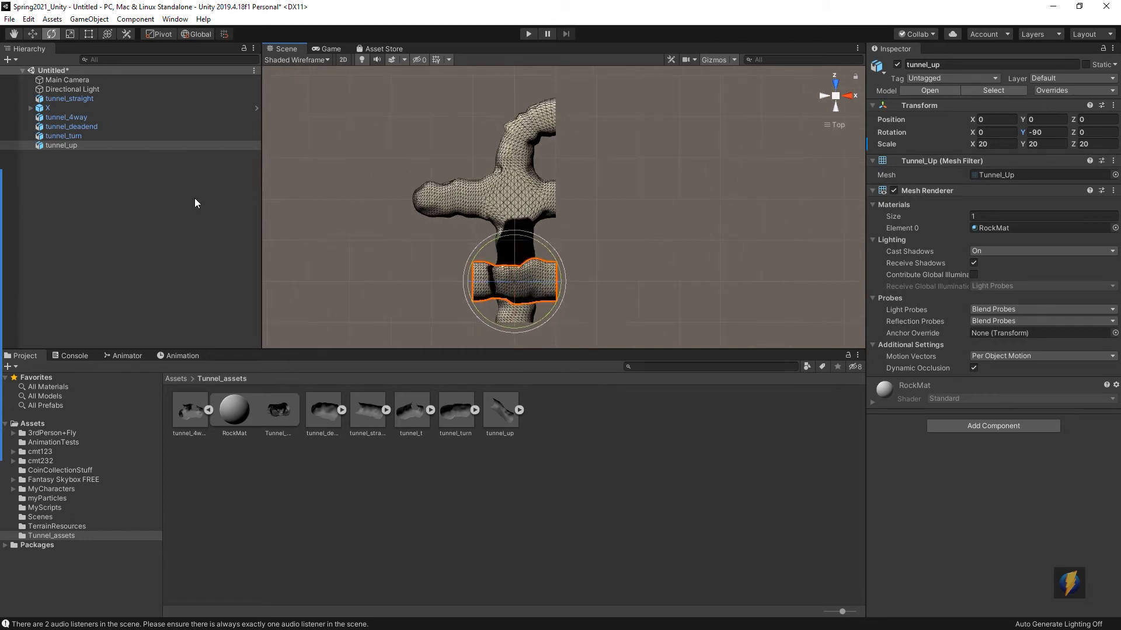
{"action": "key", "text": "w"}
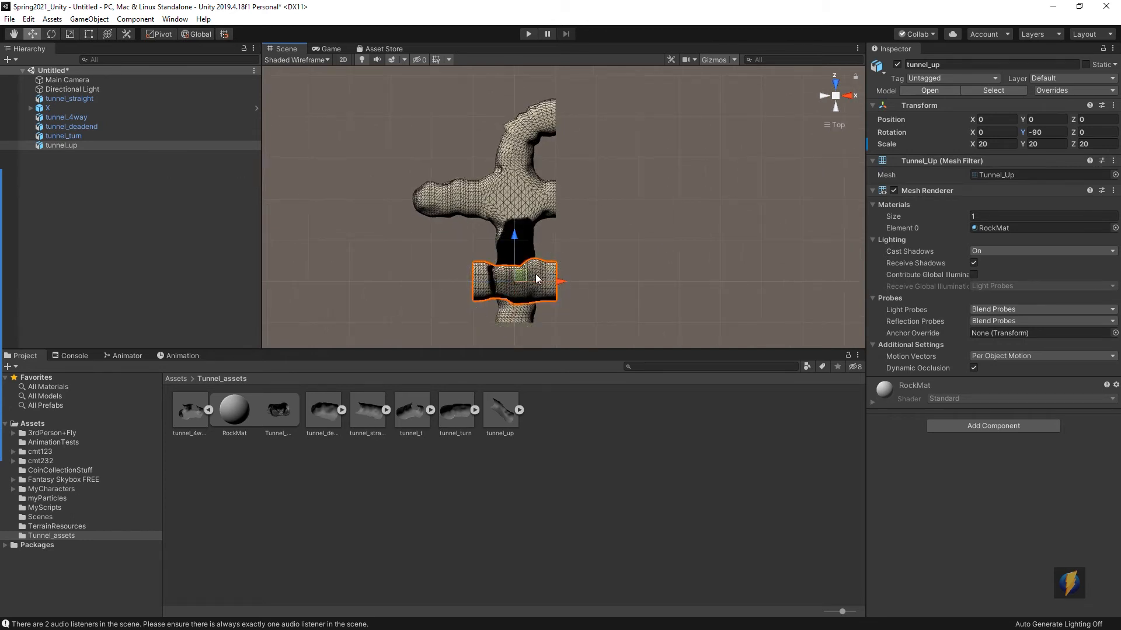
{"action": "left_click_drag", "start_coordinate": [523, 277], "coordinate": [608, 194]}
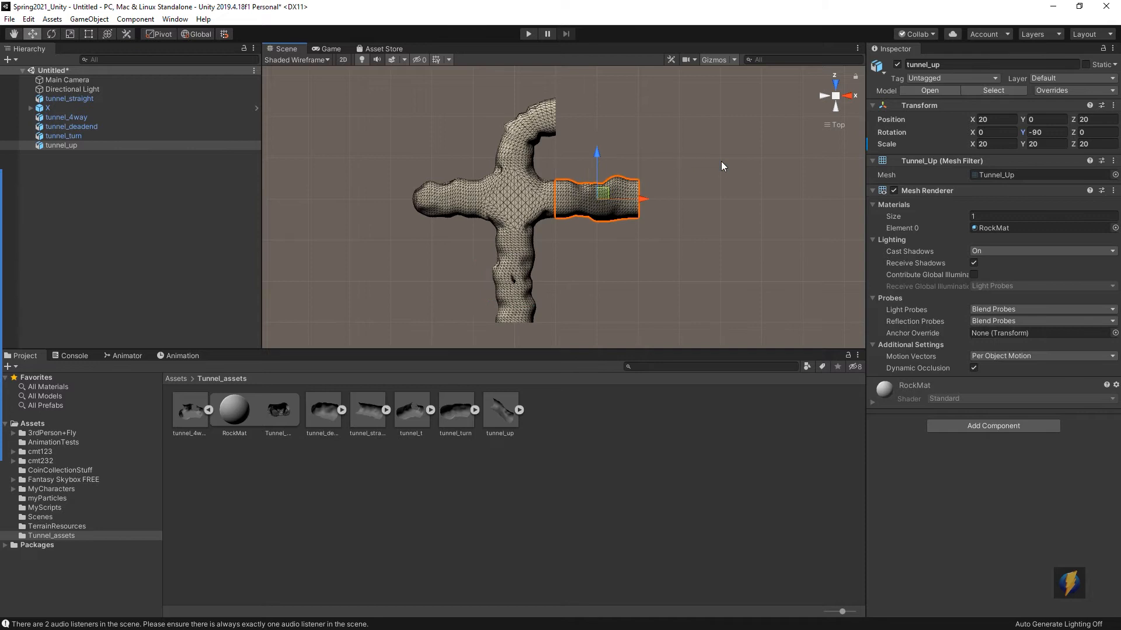
Add a Mesh Collider component to tunnel_up
{"action": "left_click_drag", "start_coordinate": [565, 271], "coordinate": [738, 156], "text": "alt"}
{"action": "left_click", "coordinate": [1017, 419]}
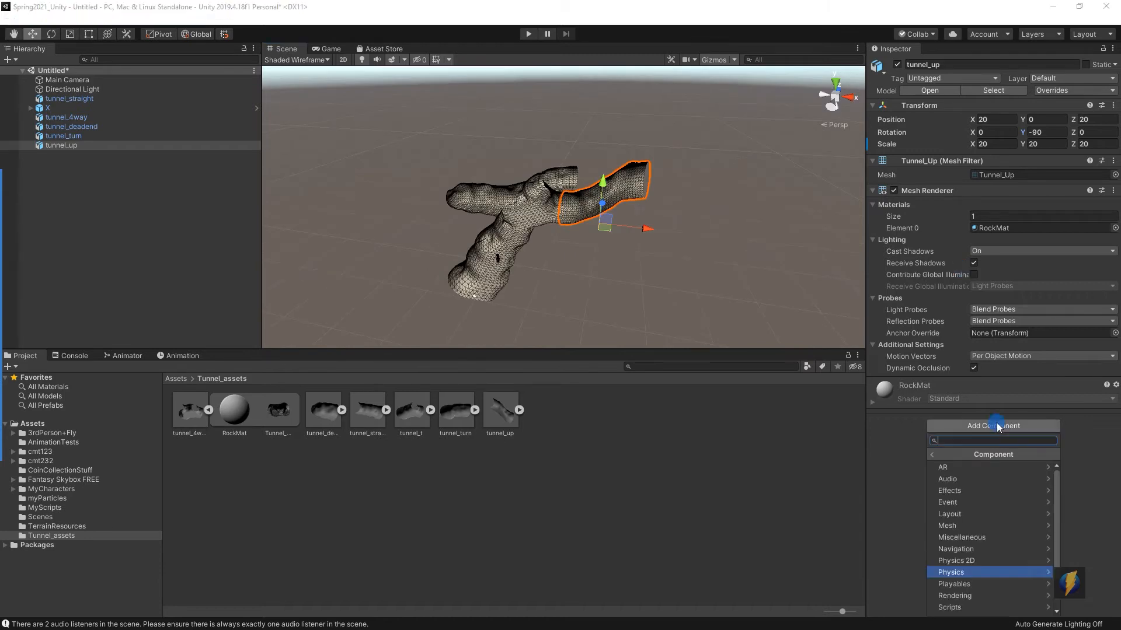
{"action": "left_click", "coordinate": [968, 573]}
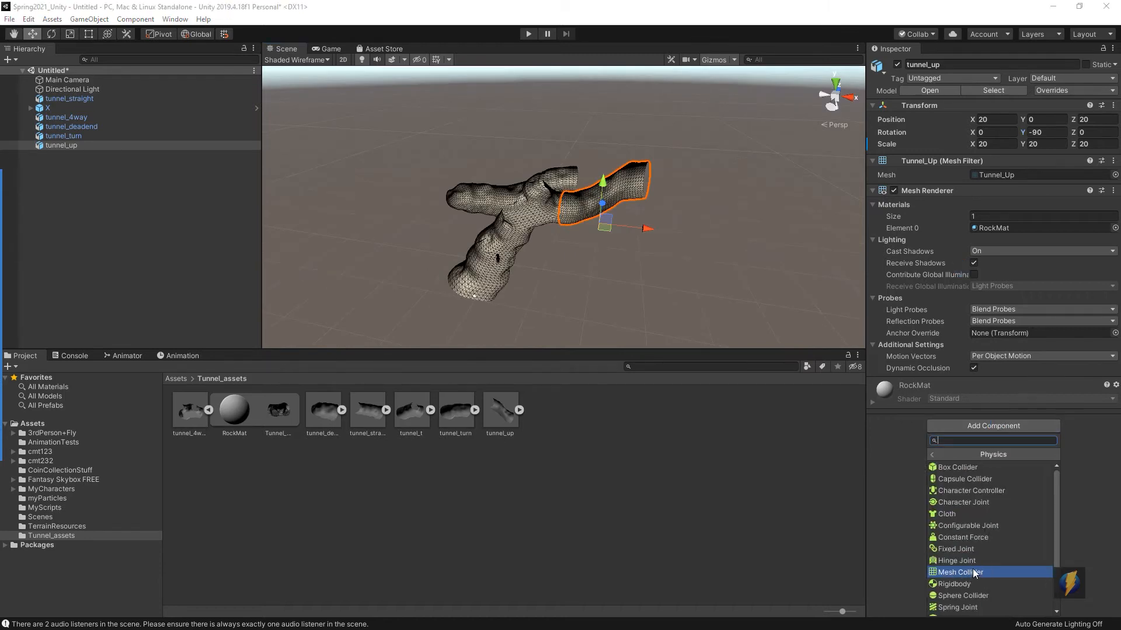
{"action": "left_click", "coordinate": [967, 573]}
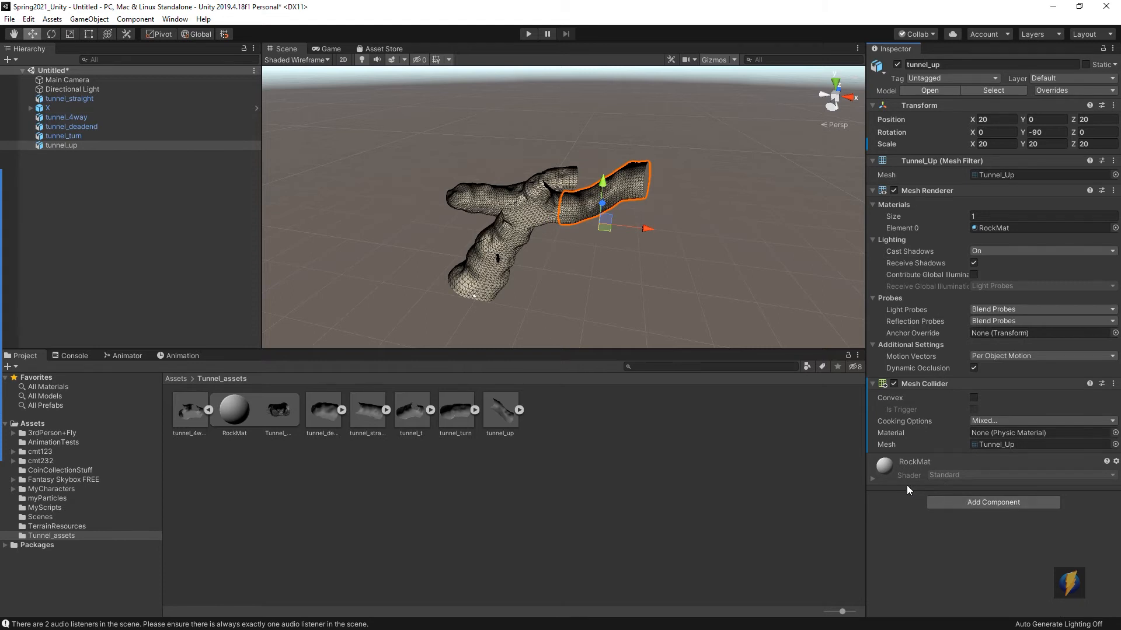
Play-test the scene by walking the character through the assembled tunnel, and stop play mode
{"action": "left_click", "coordinate": [528, 33]}
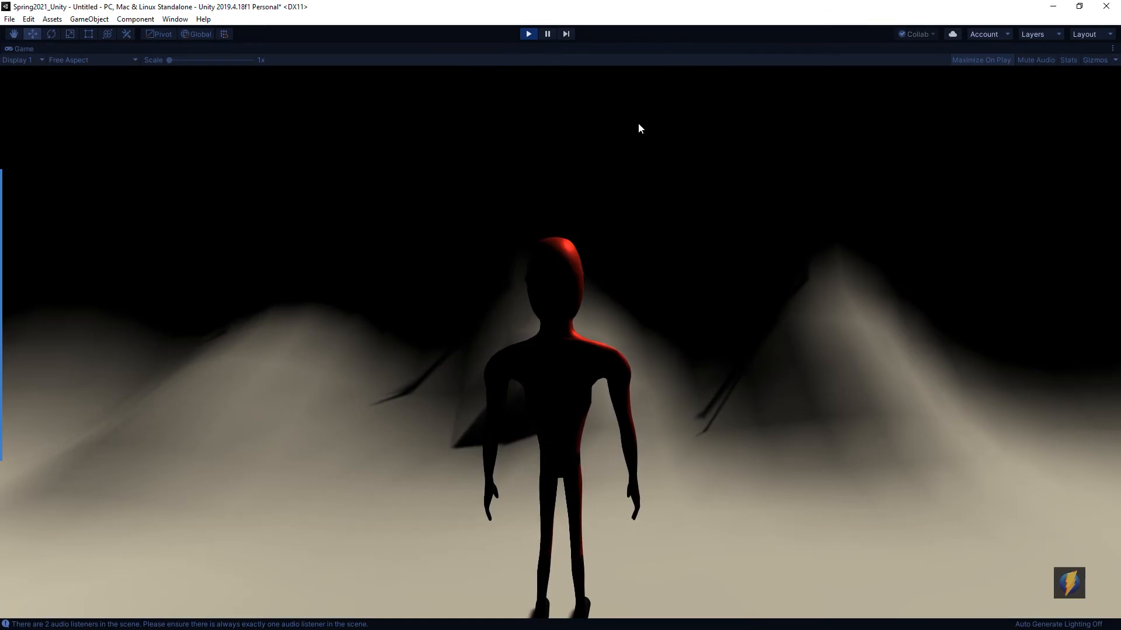
{"action": "key", "text": "w"}
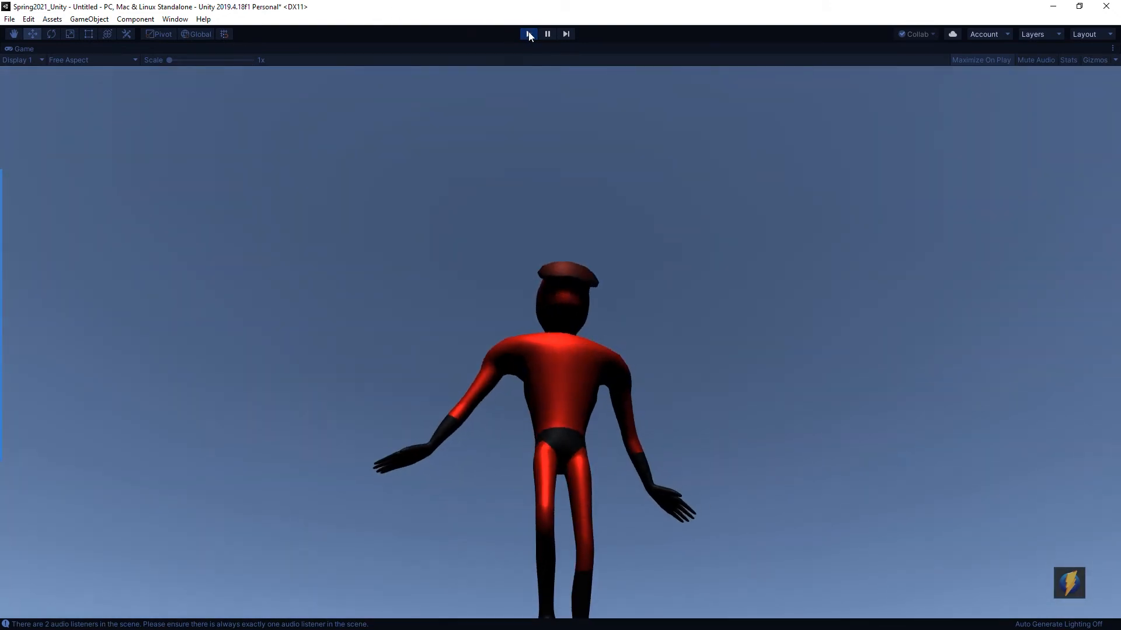
{"action": "left_click", "coordinate": [529, 34]}
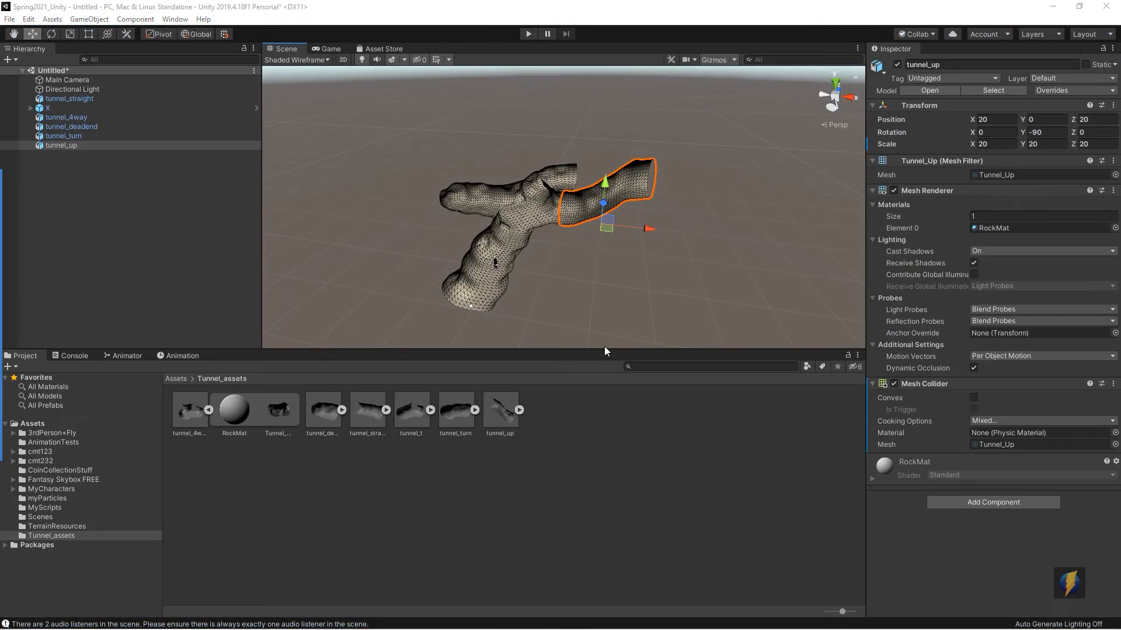
Delete the tunnel_t model from the Tunnel_assets project folder and confirm the deletion
{"action": "left_click", "coordinate": [414, 414]}
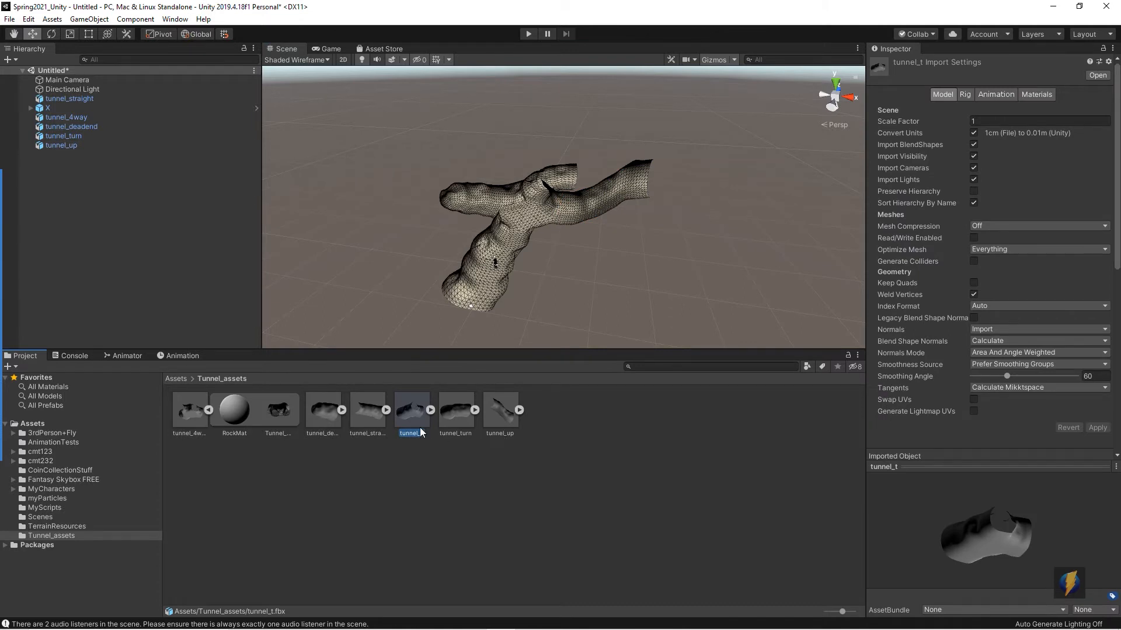
{"action": "key", "text": "Delete"}
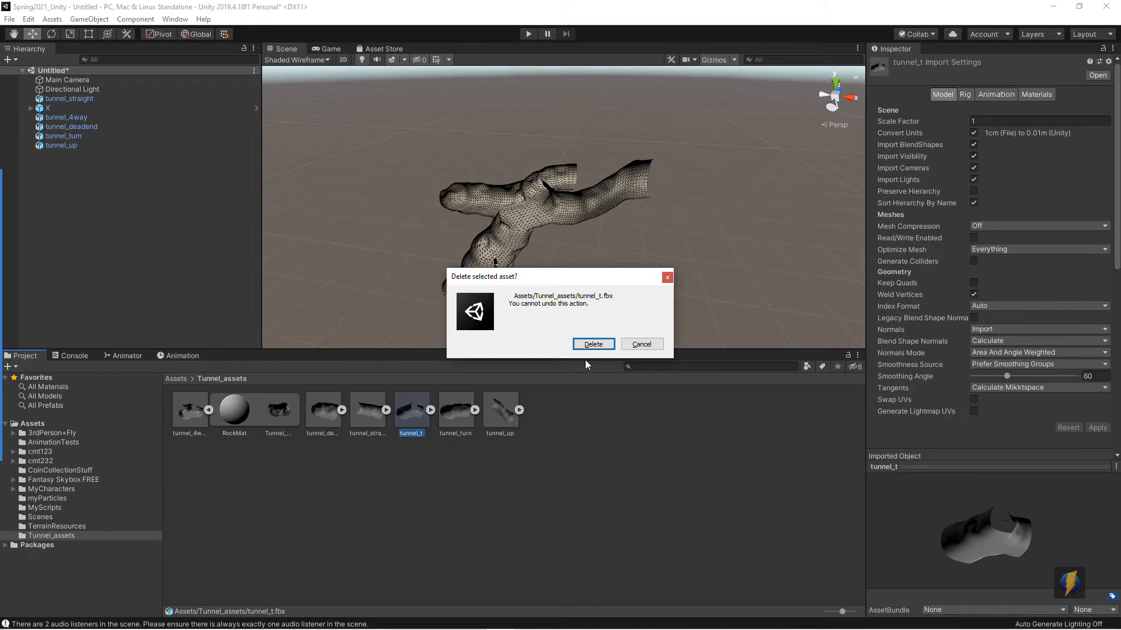
{"action": "left_click", "coordinate": [588, 344]}
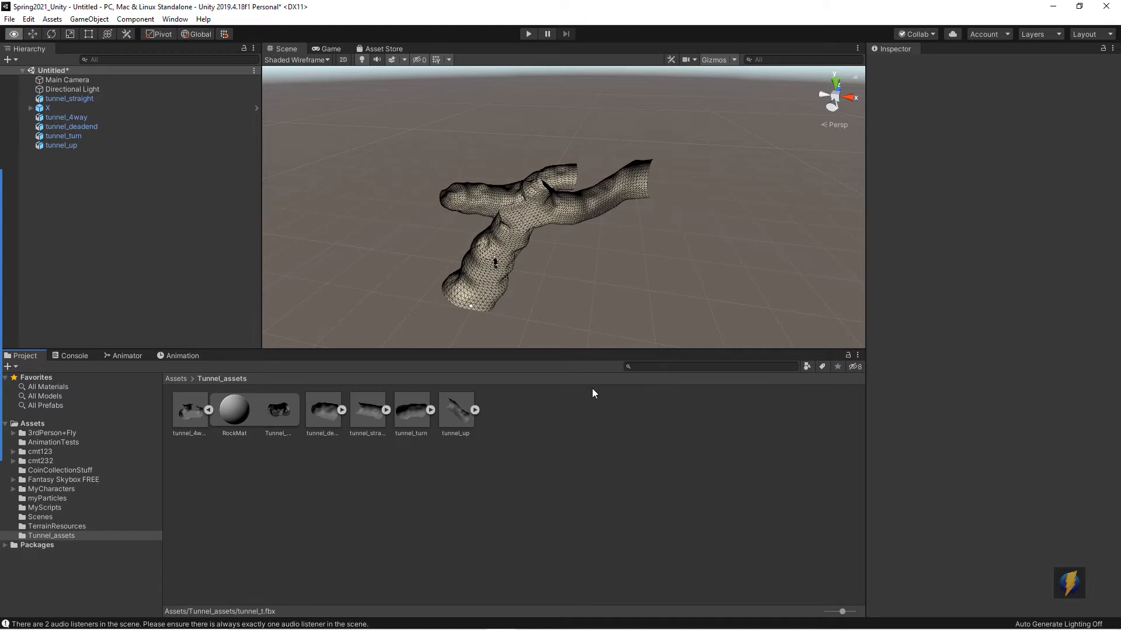
Switch to Maya and examine the pivot positions of Tunnel_Straight, Tunnel_Turn, Tunnel_DeadEnd and Tunnel_Up in the top view
{"action": "key", "text": "alt+Tab"}
{"action": "left_click", "coordinate": [780, 257]}
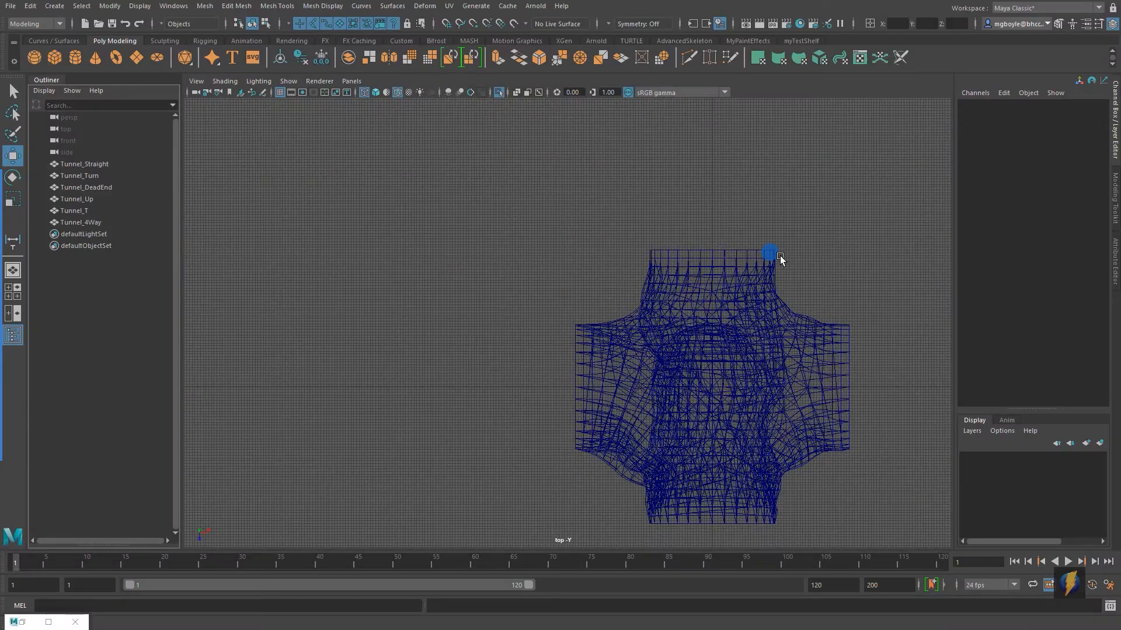
{"action": "middle_click_drag", "start_coordinate": [831, 402], "coordinate": [700, 315], "text": "alt"}
{"action": "left_click_drag", "start_coordinate": [102, 161], "coordinate": [107, 221]}
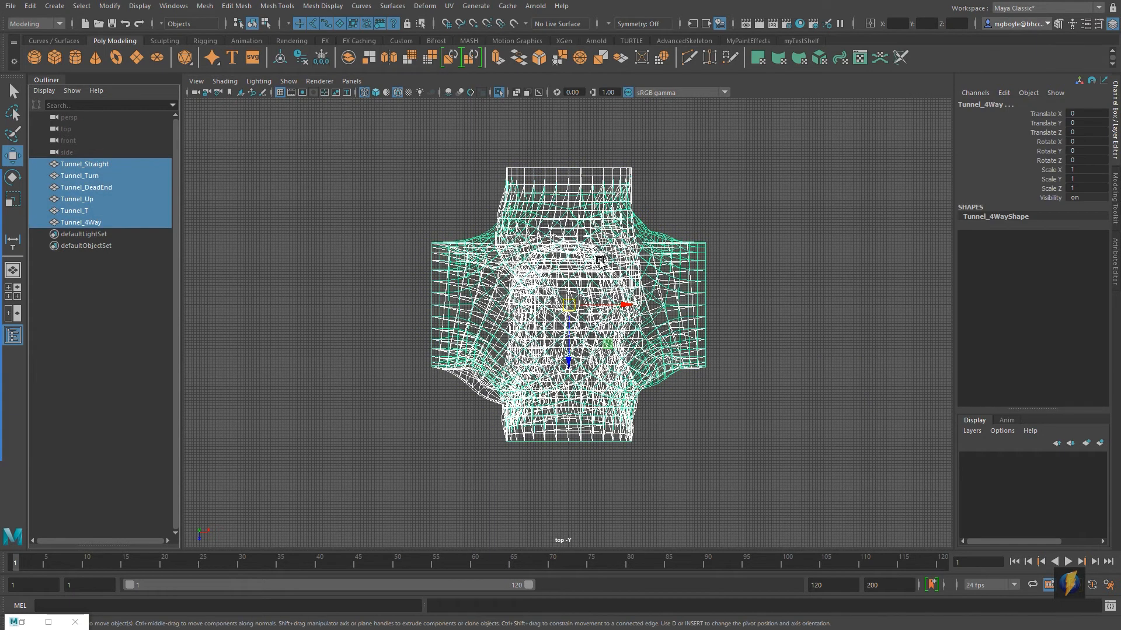
{"action": "left_click", "coordinate": [93, 164]}
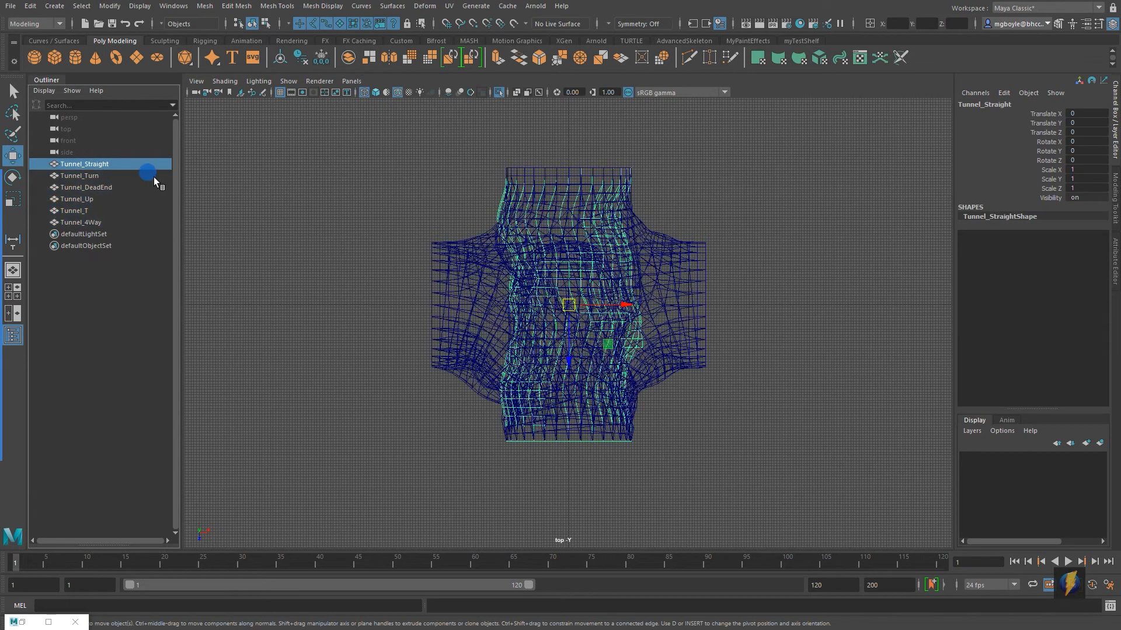
{"action": "right_click_drag", "start_coordinate": [513, 325], "coordinate": [583, 327], "text": "alt"}
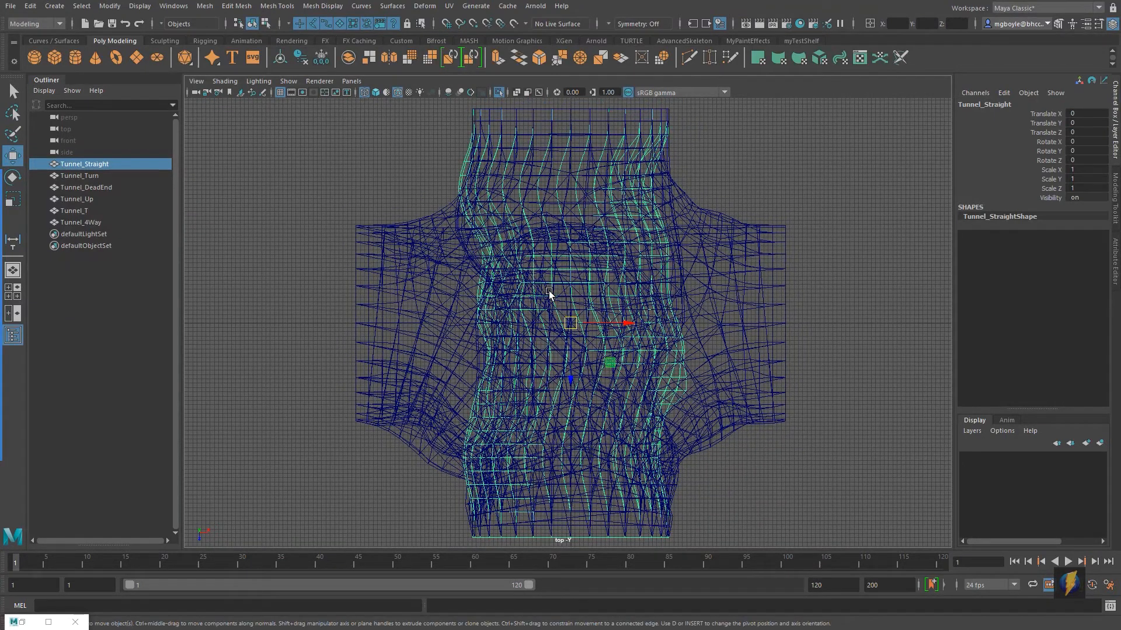
{"action": "left_click", "coordinate": [90, 177]}
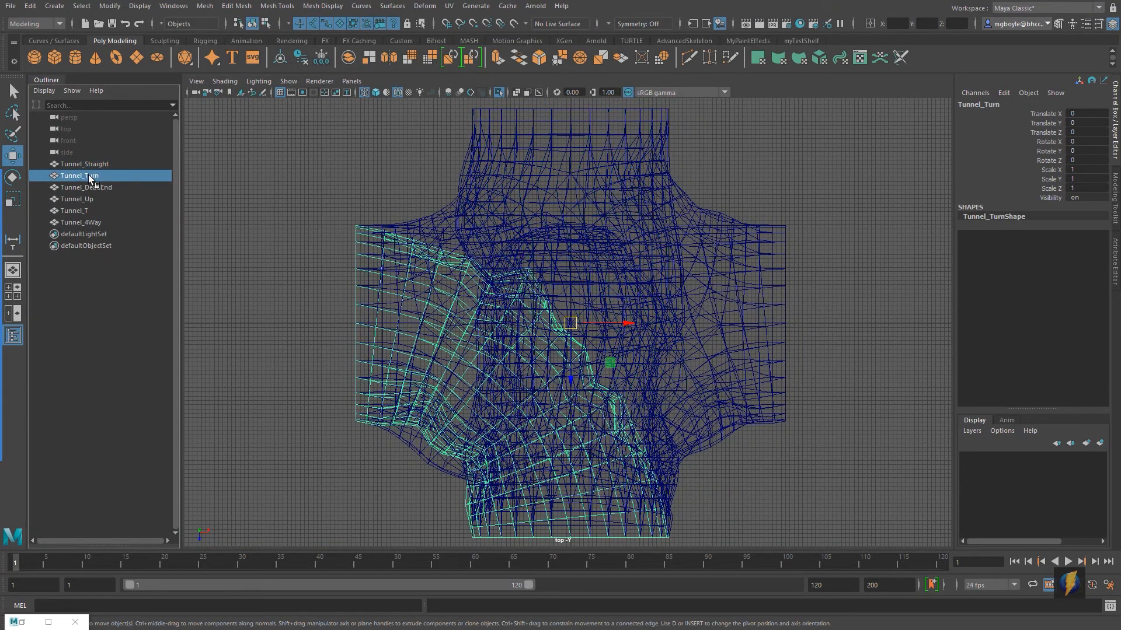
{"action": "left_click", "coordinate": [99, 188]}
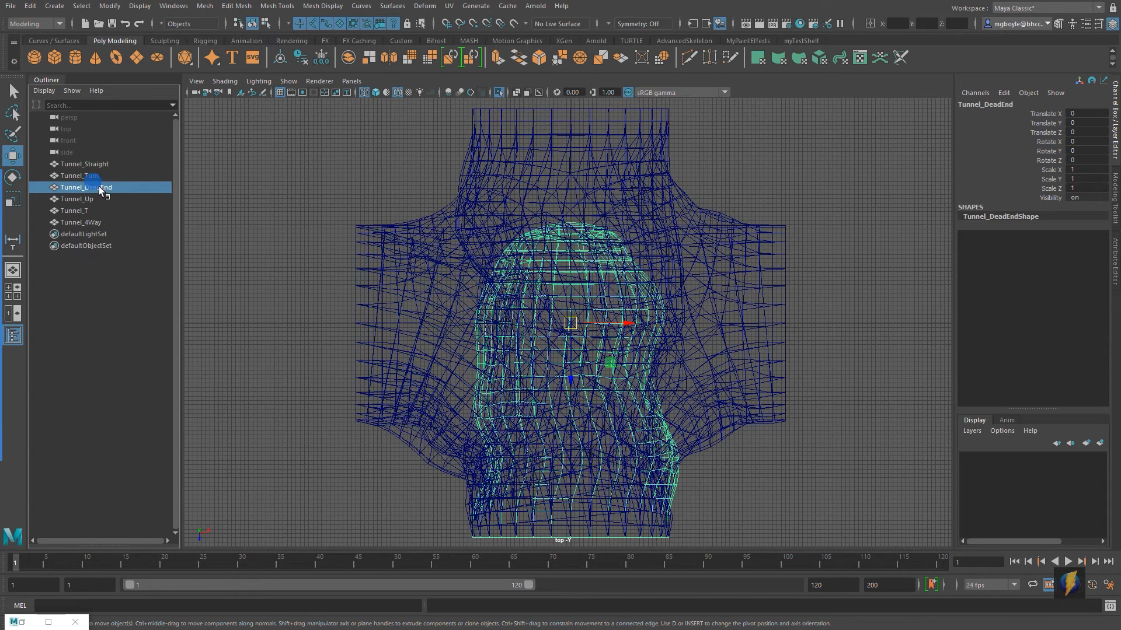
{"action": "left_click", "coordinate": [74, 199]}
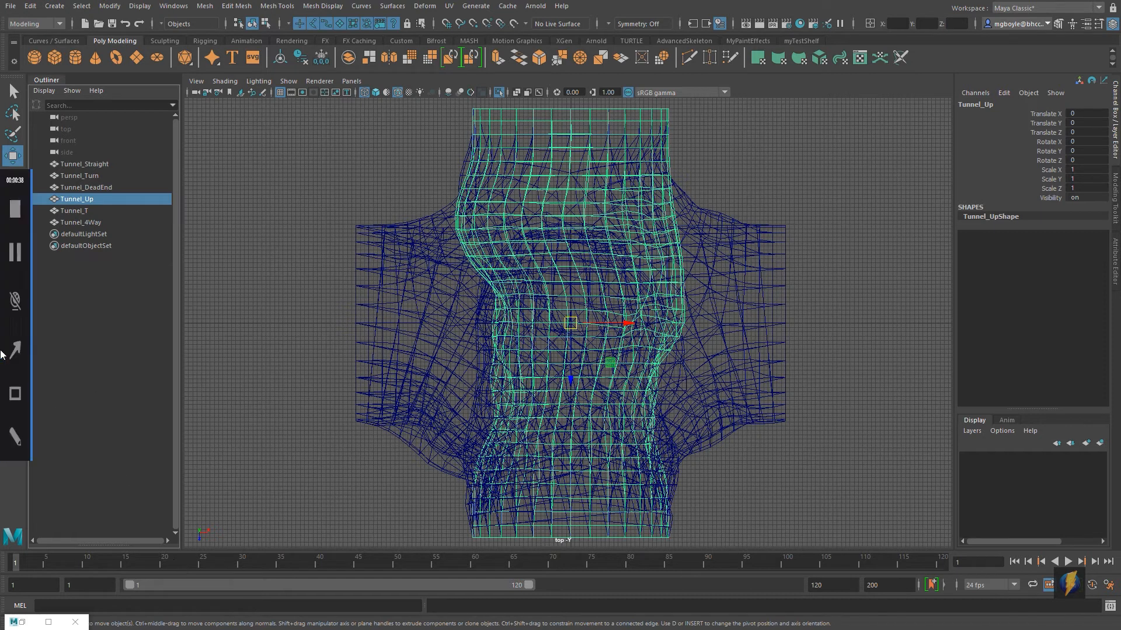
{"action": "left_click", "coordinate": [25, 350]}
{"action": "mouse_move", "coordinate": [290, 218]}
{"action": "left_mouse_down"}
{"action": "mouse_move", "coordinate": [438, 284]}
{"action": "mouse_move", "coordinate": [571, 323]}
{"action": "left_mouse_up"}
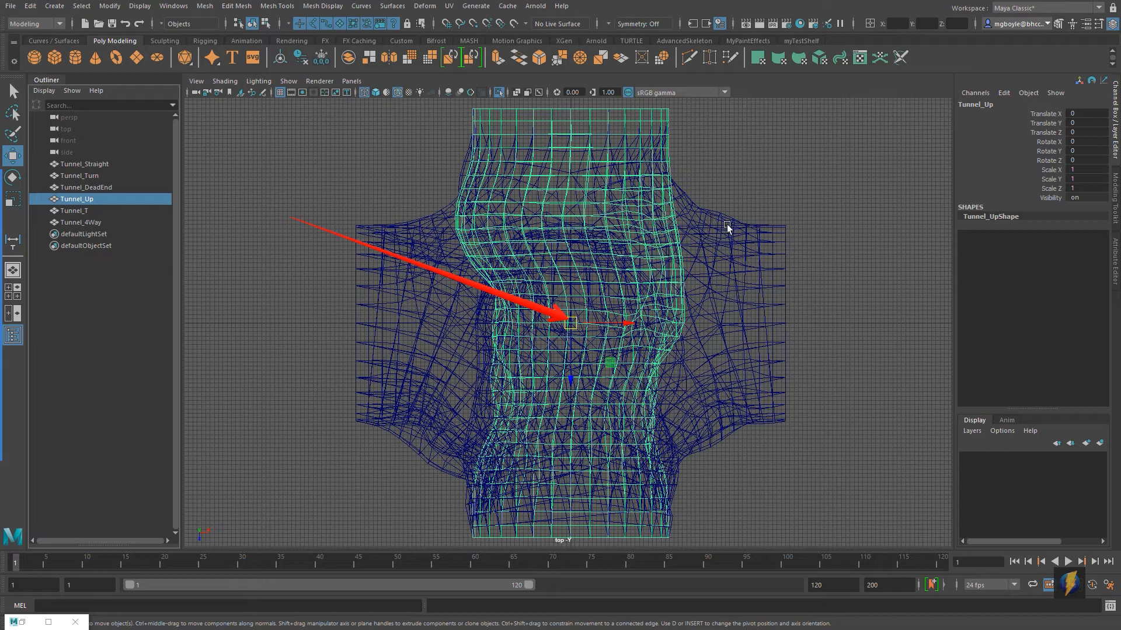
Select Tunnel_T and examine where its pivot sits relative to the grid origin
{"action": "left_click", "coordinate": [74, 211]}
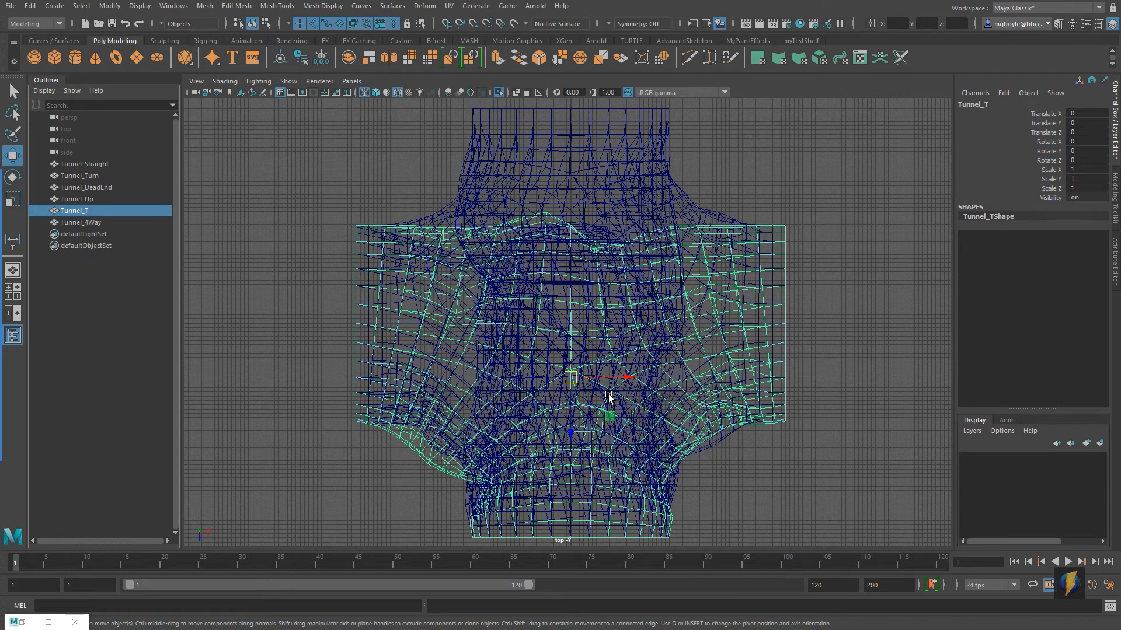
{"action": "scroll", "coordinate": [581, 454], "scroll_direction": "up", "scroll_amount": 4}
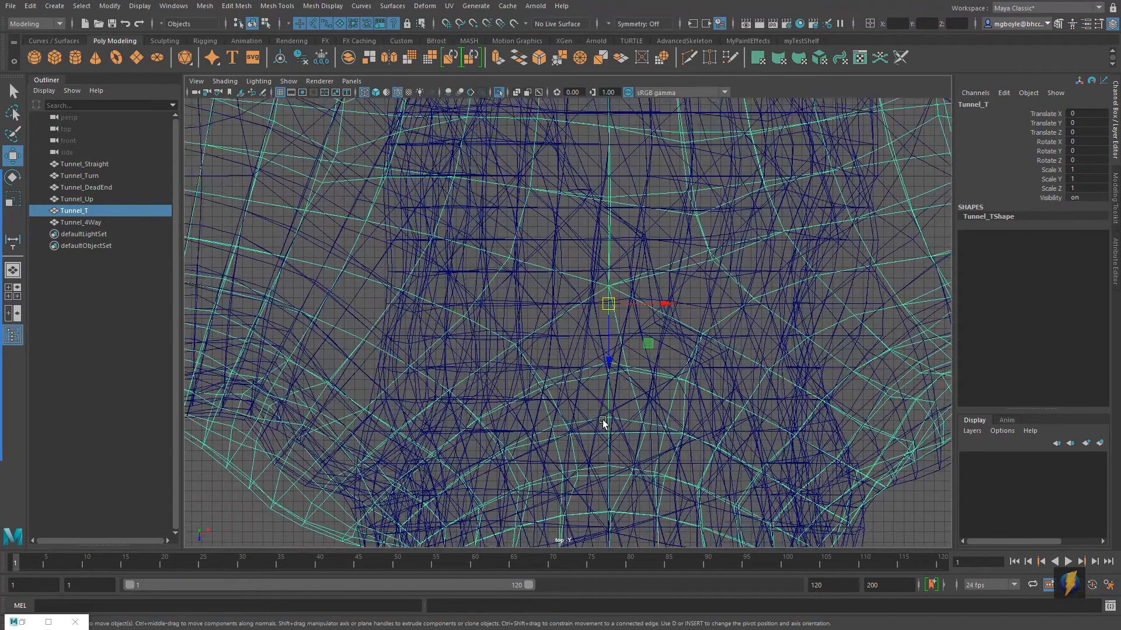
{"action": "middle_click_drag", "start_coordinate": [615, 386], "coordinate": [581, 460], "text": "alt"}
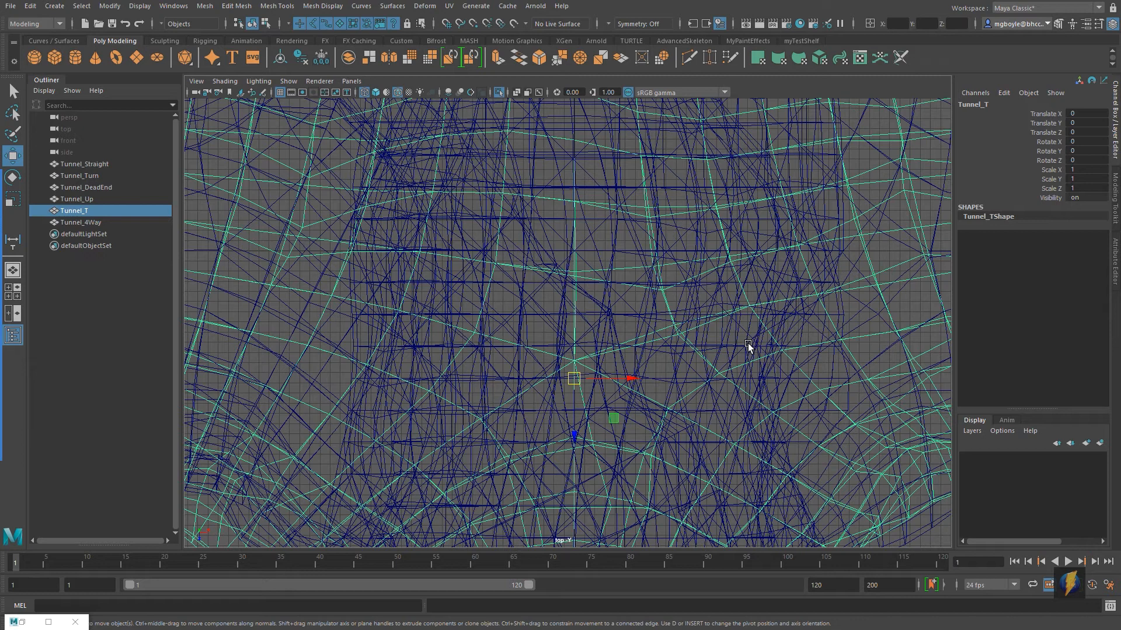
{"action": "scroll", "coordinate": [738, 353], "scroll_direction": "down", "scroll_amount": 5}
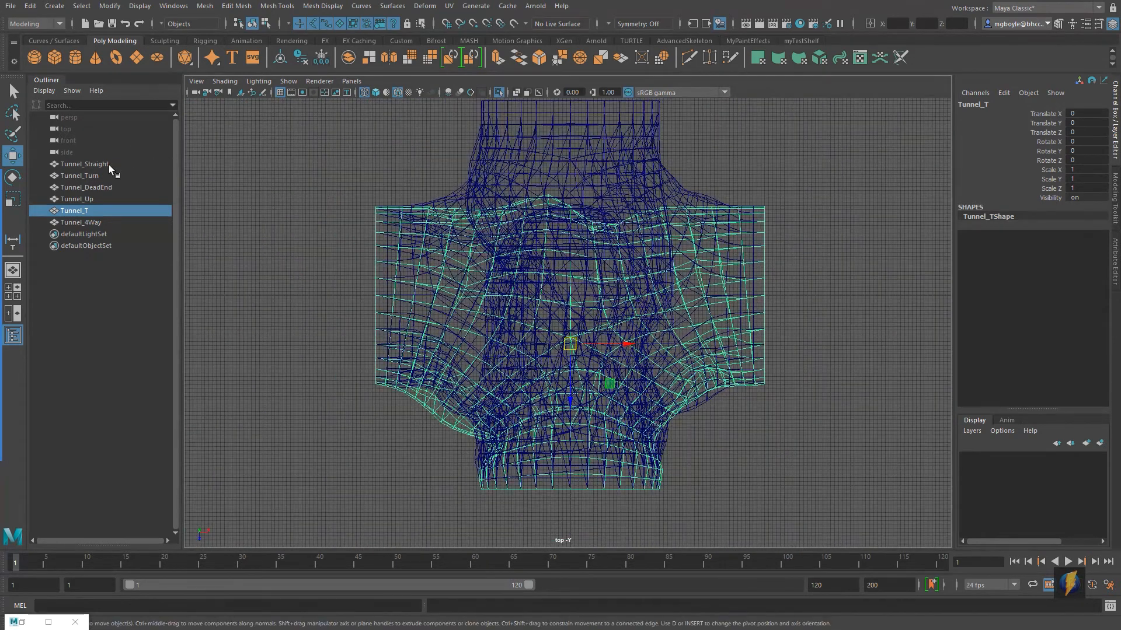
Hide every tunnel piece except Tunnel_T by setting the visibility of the other five to 0 (off)
{"action": "left_click", "coordinate": [87, 164]}
{"action": "left_click", "coordinate": [97, 198], "text": "shift"}
{"action": "left_click", "coordinate": [103, 222], "text": "ctrl"}
{"action": "double_click", "coordinate": [1083, 197]}
{"action": "type", "text": "0"}
{"action": "key", "text": "Return"}
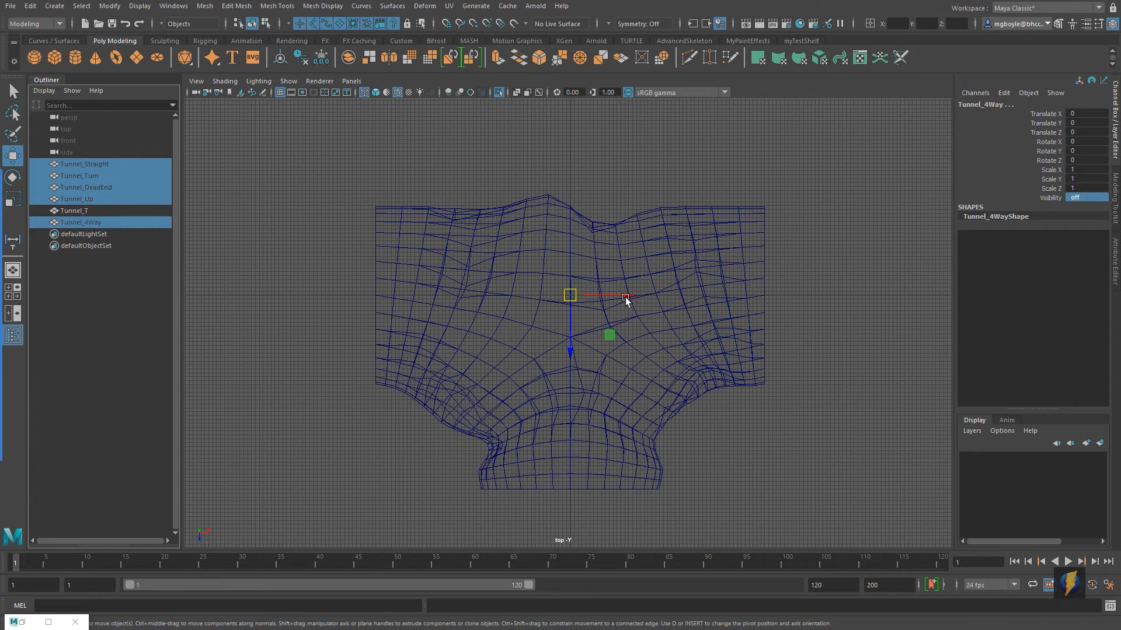
Move the pivot of Tunnel_T in the top view, snapping it to the grid origin
{"action": "scroll", "coordinate": [707, 348], "scroll_direction": "up", "scroll_amount": 3}
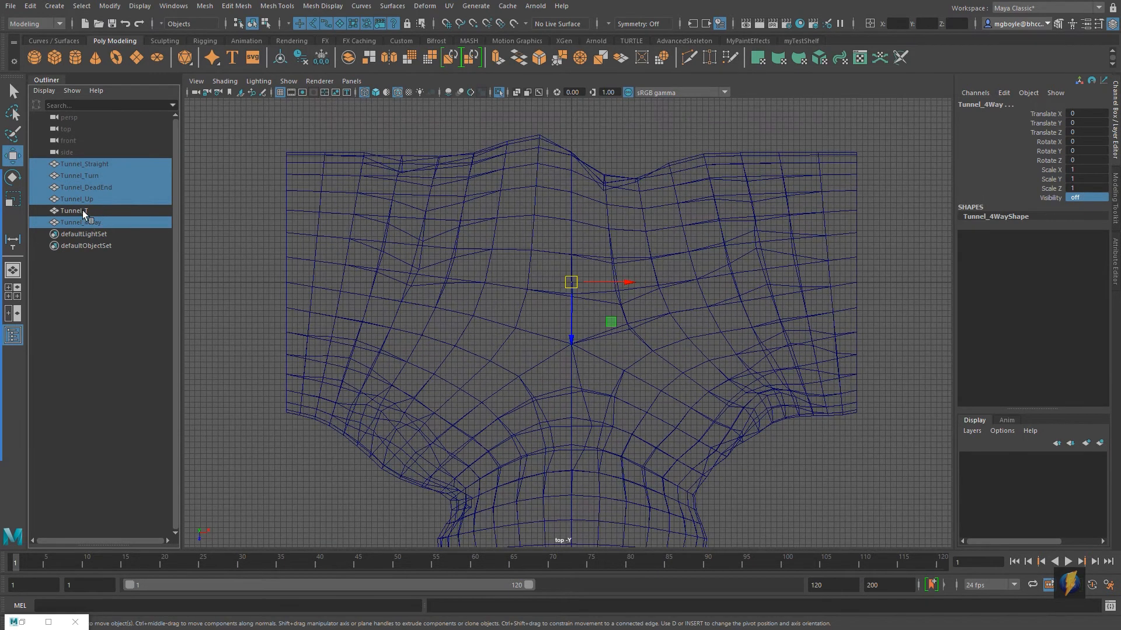
{"action": "left_click", "coordinate": [82, 211]}
{"action": "key", "text": "d"}
{"action": "key", "text": "x"}
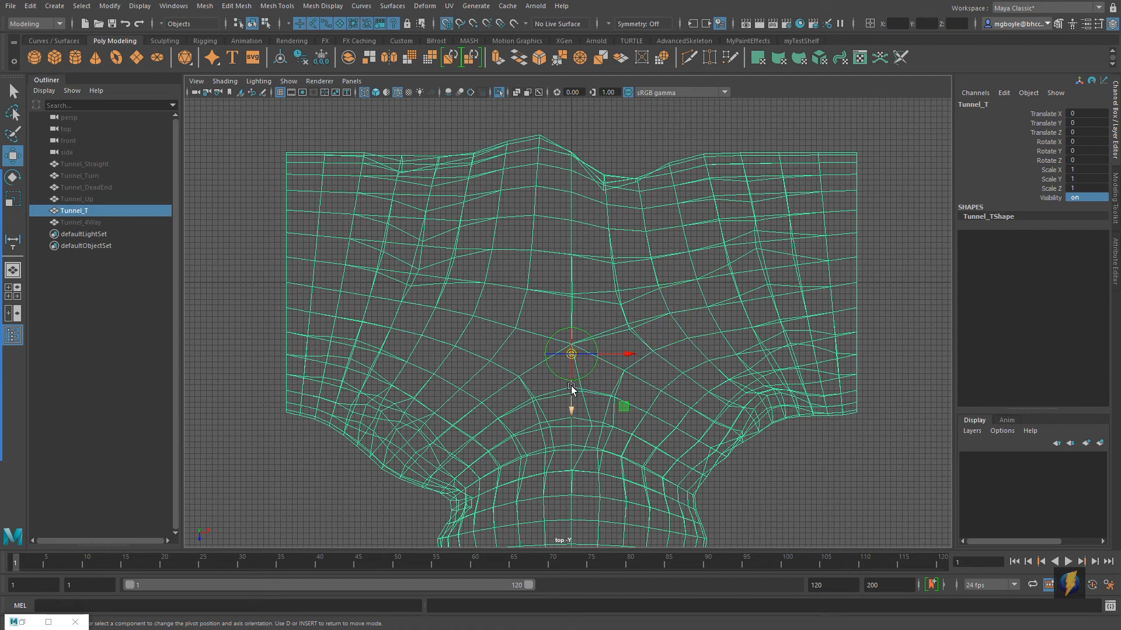
{"action": "left_click_drag", "start_coordinate": [569, 392], "coordinate": [573, 285]}
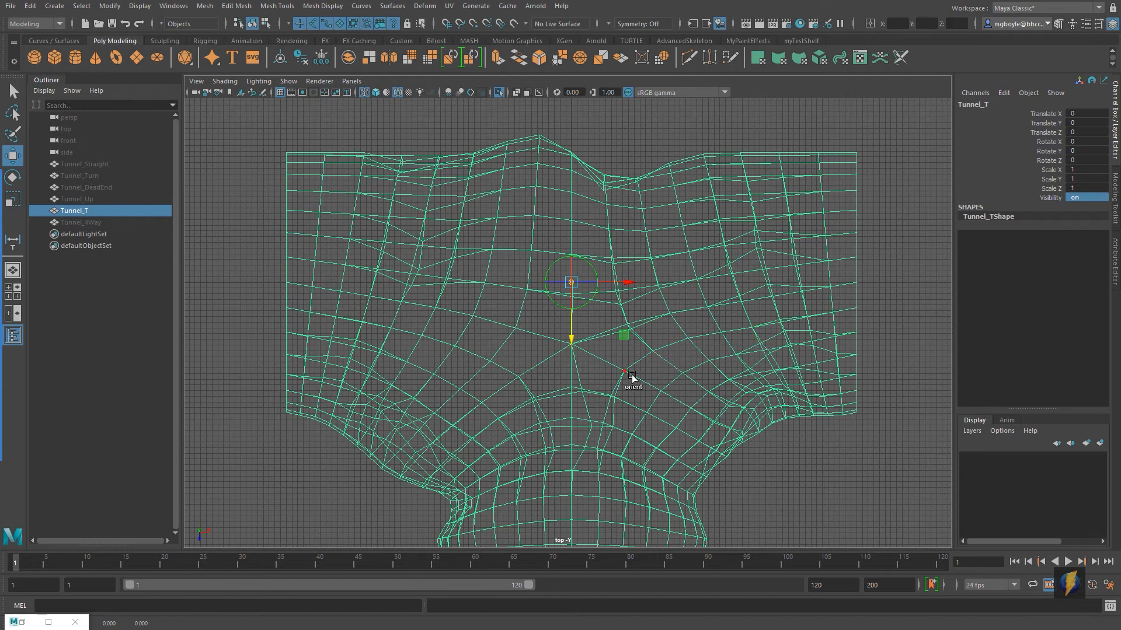
{"action": "scroll", "coordinate": [631, 378], "scroll_direction": "up", "scroll_amount": 3}
{"action": "scroll", "coordinate": [631, 379], "scroll_direction": "up", "scroll_amount": 3}
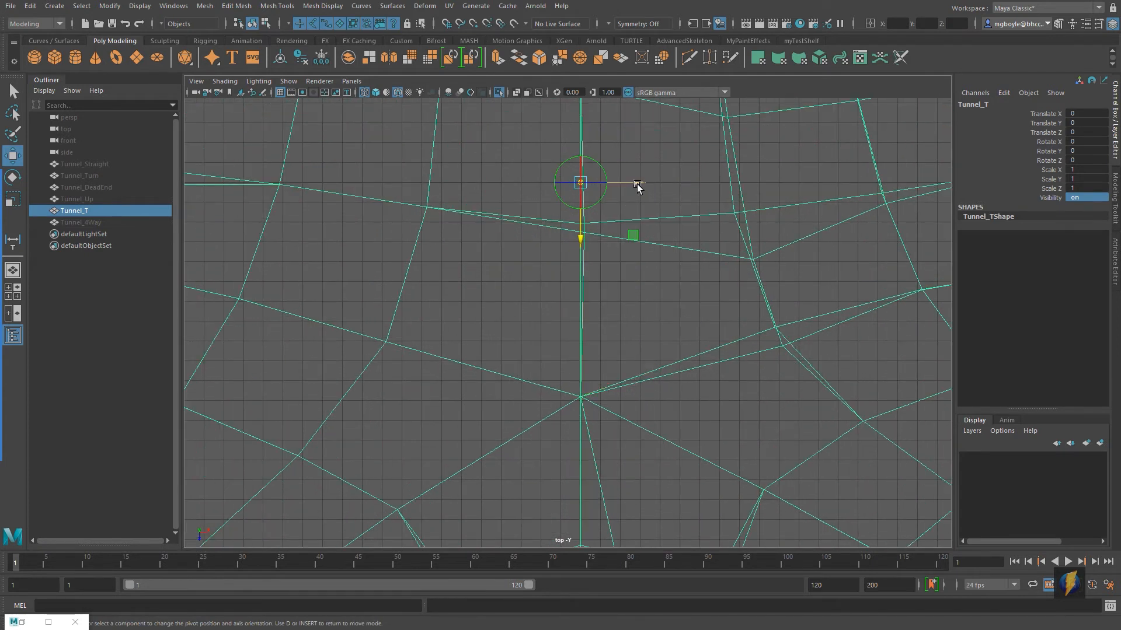
{"action": "left_click_drag", "start_coordinate": [624, 184], "coordinate": [585, 183]}
Examine the pivot placement of Tunnel_T in the side and perspective views
{"action": "key", "text": "space"}
{"action": "key", "text": "space"}
{"action": "key", "text": "f"}
{"action": "scroll", "coordinate": [633, 407], "scroll_direction": "up", "scroll_amount": 3}
{"action": "scroll", "coordinate": [633, 402], "scroll_direction": "down", "scroll_amount": 3}
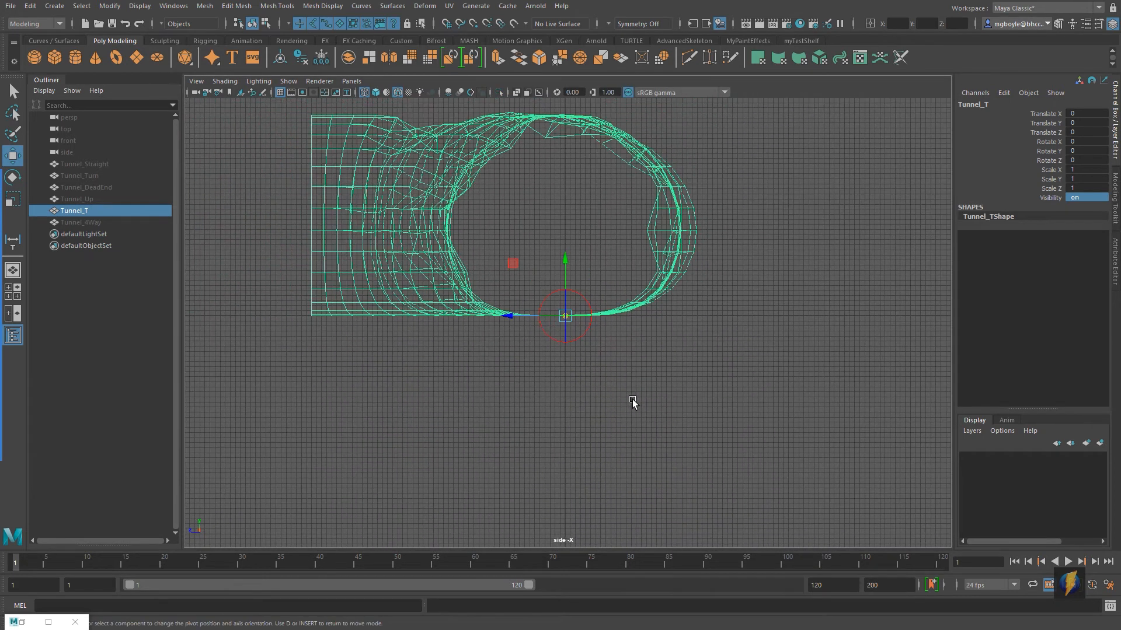
{"action": "key", "text": "space"}
{"action": "key", "text": "space"}
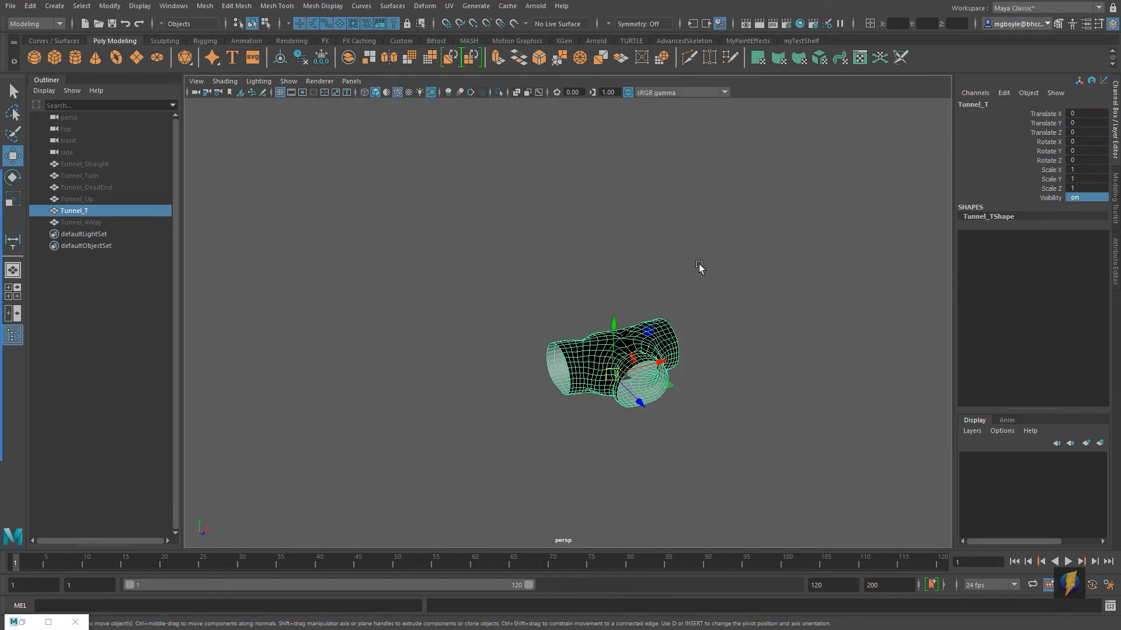
{"action": "middle_click_drag", "start_coordinate": [717, 301], "coordinate": [686, 220], "text": "alt"}
{"action": "right_click_drag", "start_coordinate": [549, 260], "coordinate": [757, 276], "text": "alt"}
{"action": "middle_click_drag", "start_coordinate": [757, 276], "coordinate": [679, 315], "text": "alt"}
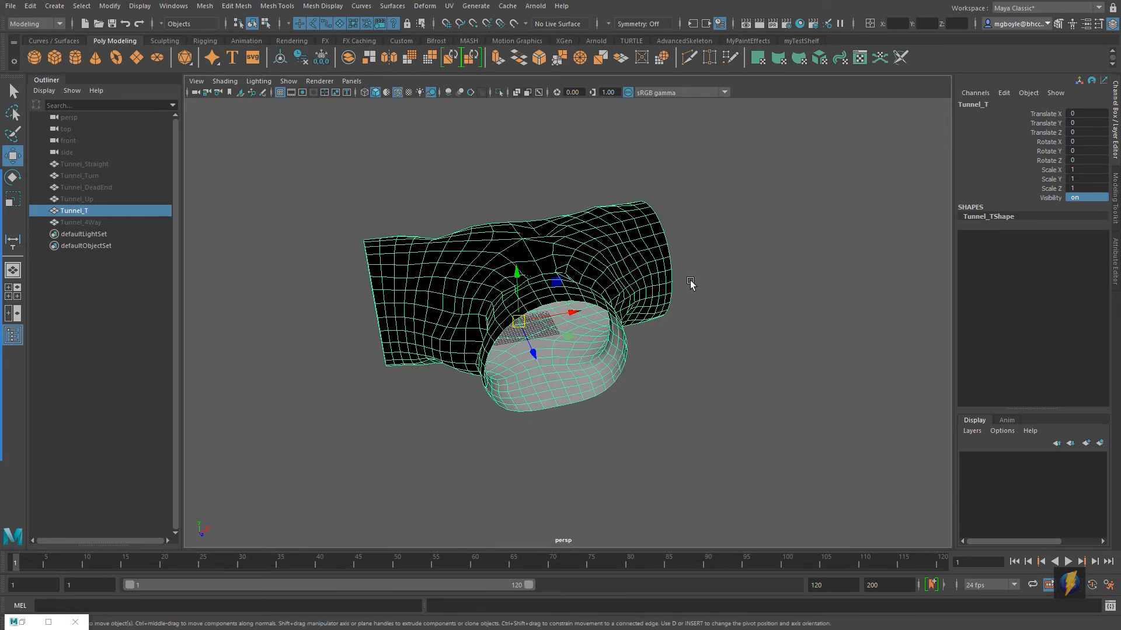
Export the selected Tunnel_T piece as FBX, replacing the existing tunnel_t.fbx in the tunnel scenes folder
{"action": "left_click", "coordinate": [10, 6]}
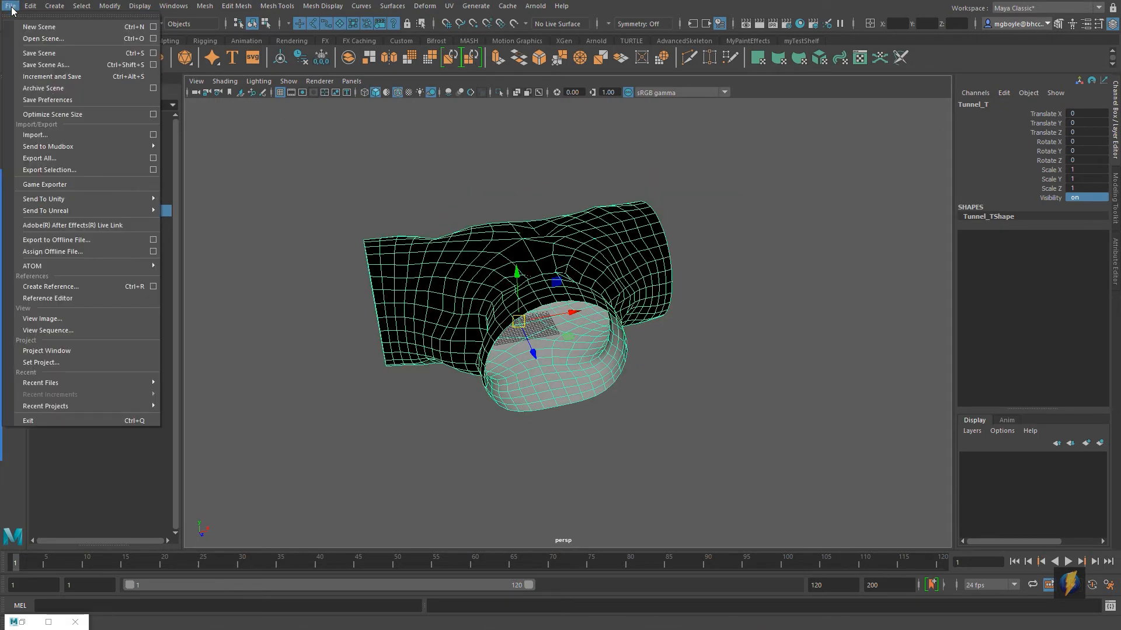
{"action": "left_click", "coordinate": [53, 169]}
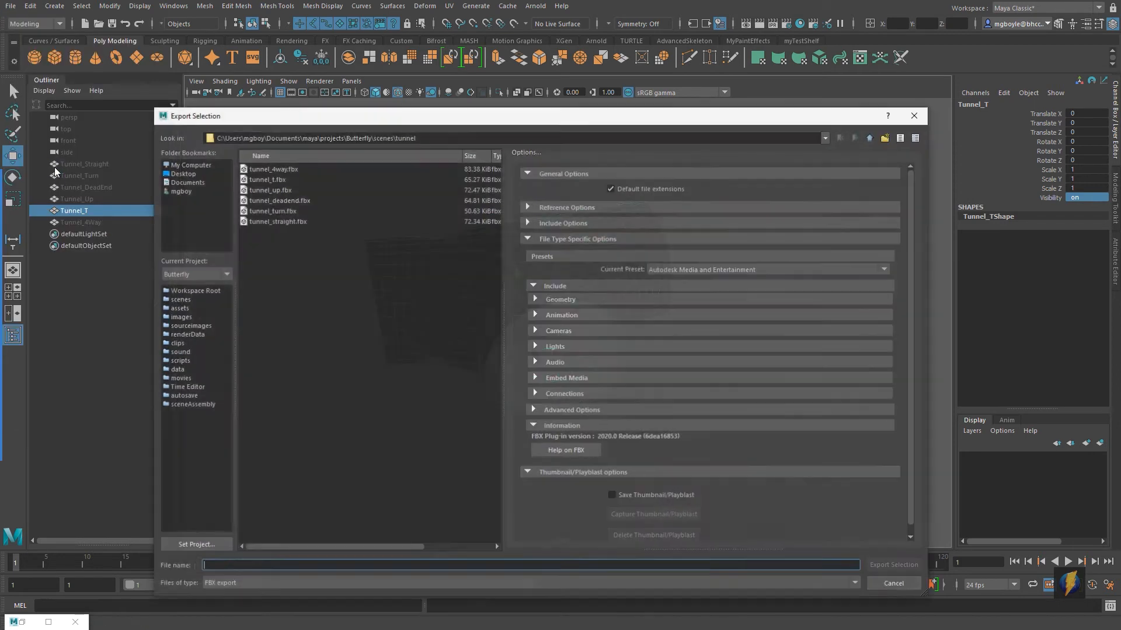
{"action": "left_click", "coordinate": [269, 179]}
{"action": "left_click", "coordinate": [894, 566]}
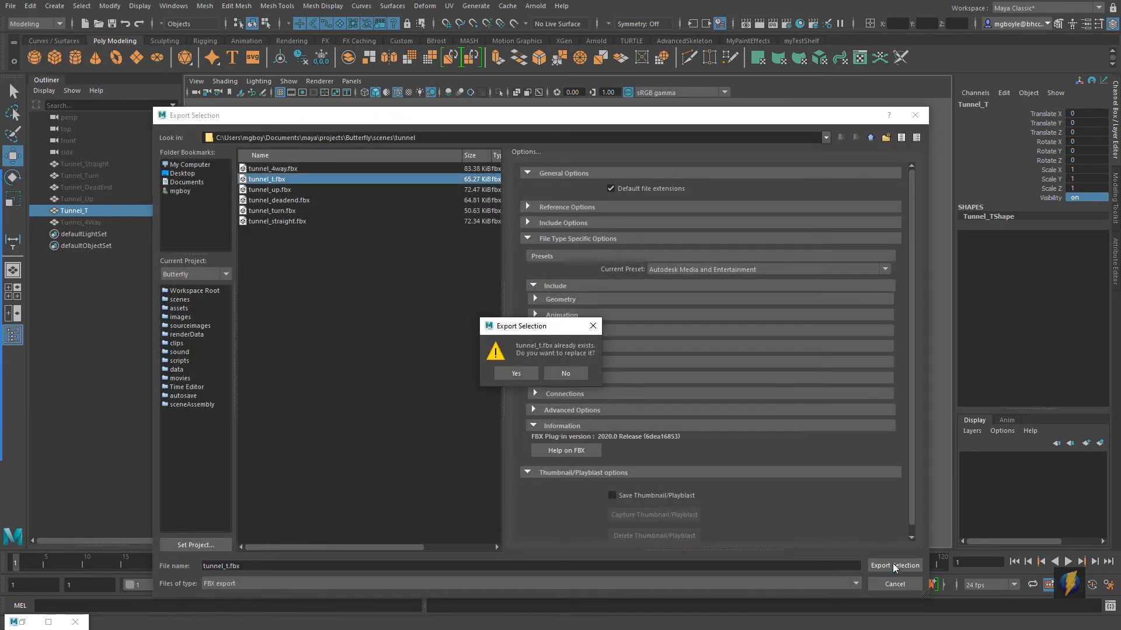
{"action": "left_click", "coordinate": [515, 373]}
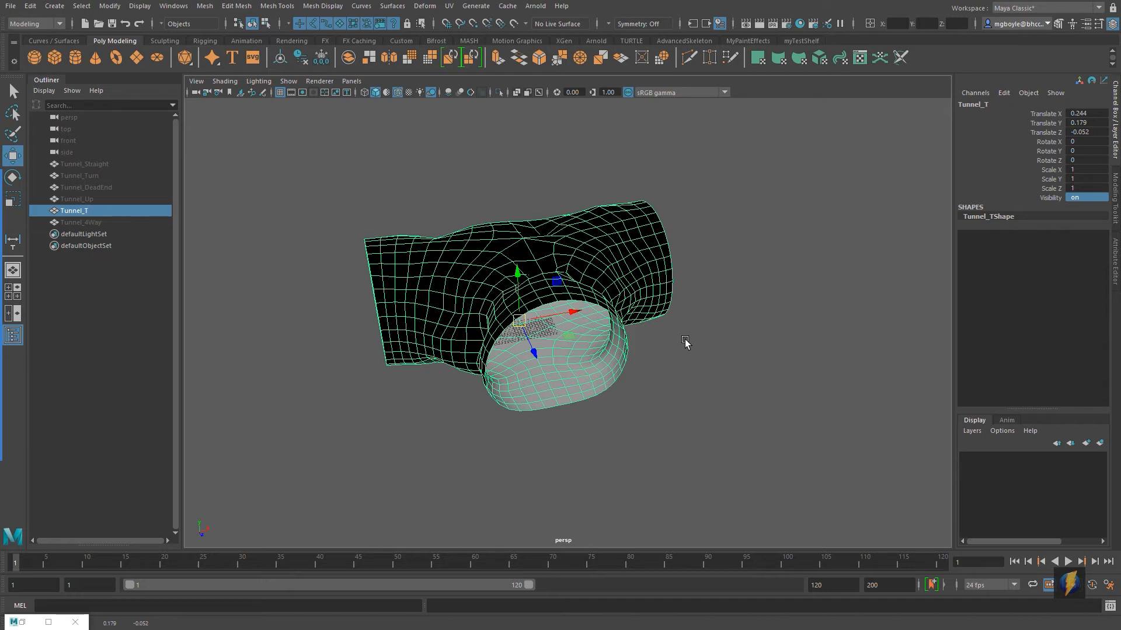
Switch to Unity and import the tunnel_t model into the Tunnel_assets folder as a new asset
{"action": "key", "text": "alt+Tab"}
{"action": "left_click", "coordinate": [817, 340]}
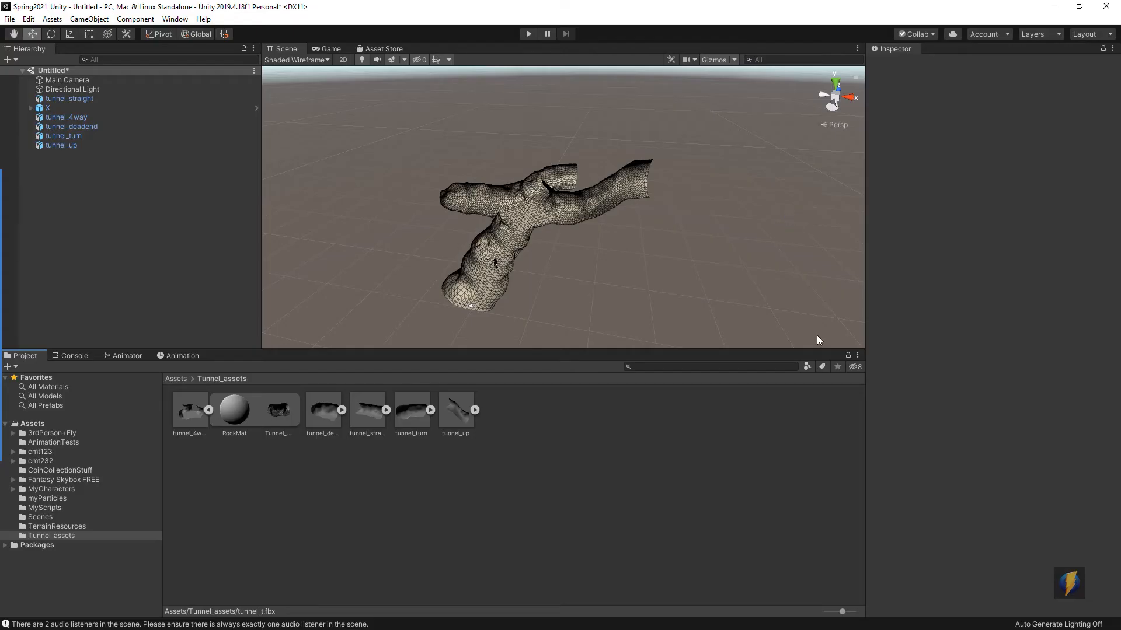
{"action": "right_click", "coordinate": [520, 445]}
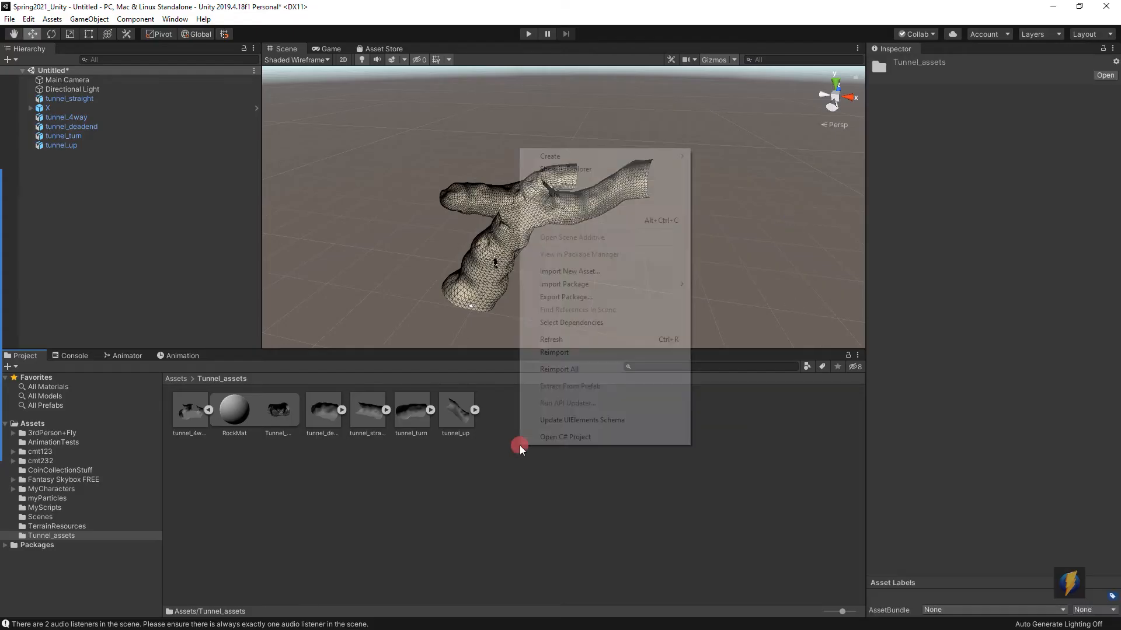
{"action": "left_click", "coordinate": [566, 272]}
{"action": "left_click", "coordinate": [140, 147]}
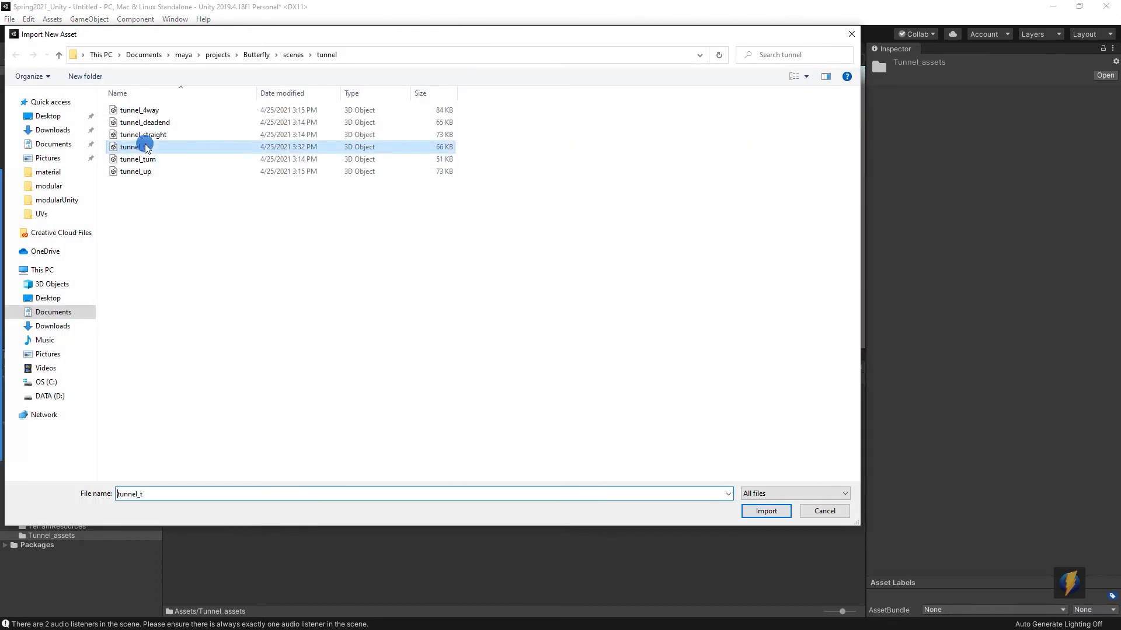
{"action": "left_click", "coordinate": [766, 511]}
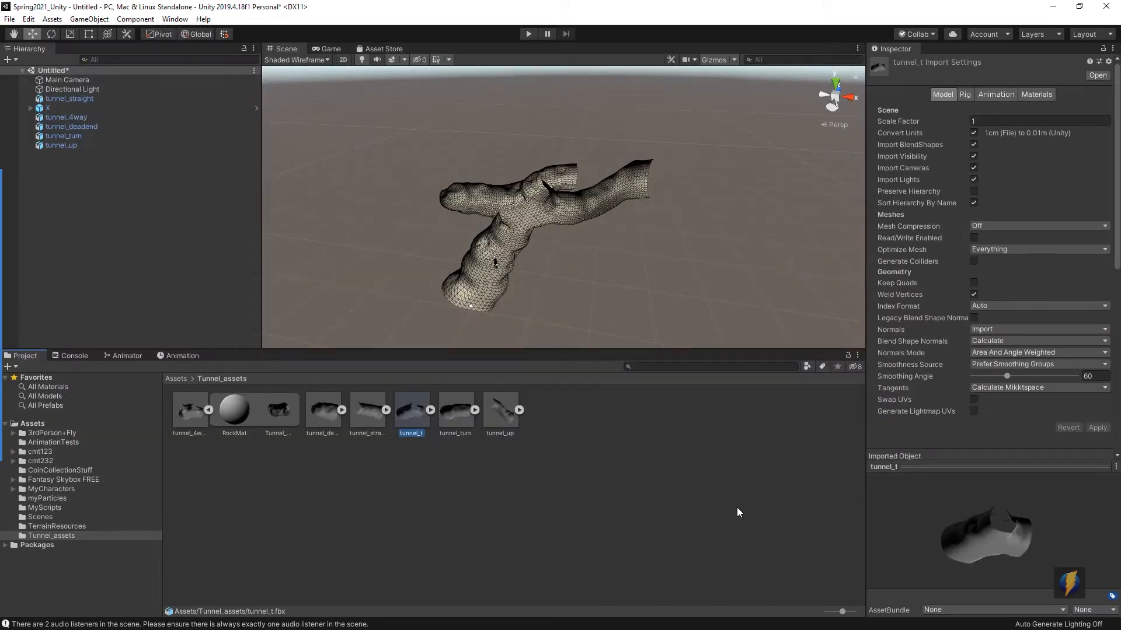
Add tunnel_t to the scene and set its scale to 20 on X, Y and Z
{"action": "left_click_drag", "start_coordinate": [412, 415], "coordinate": [58, 216]}
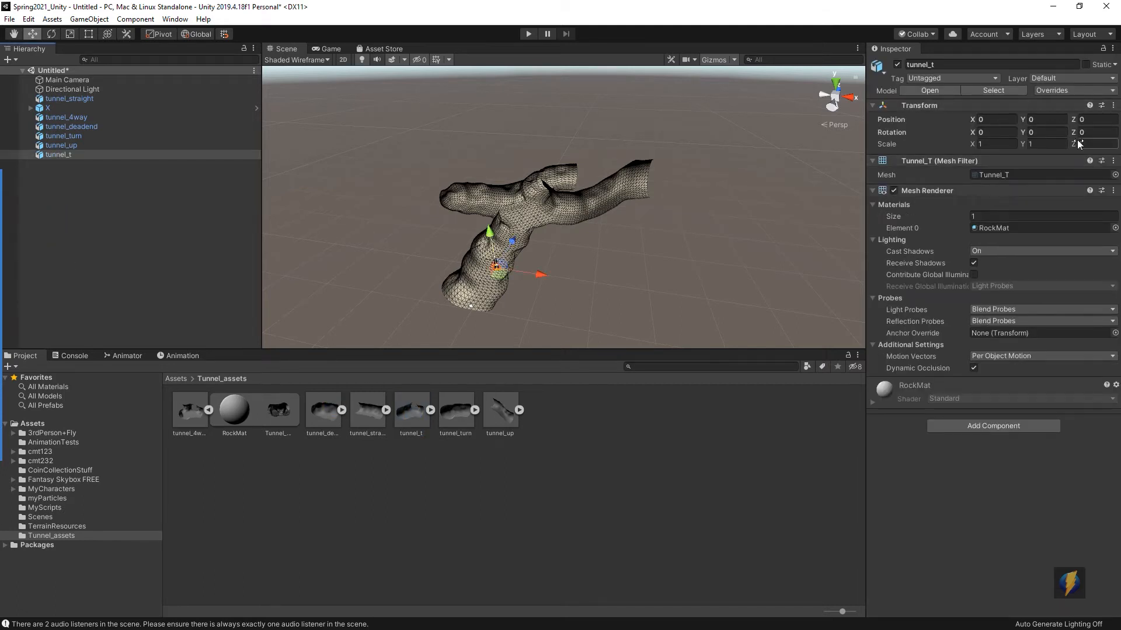
{"action": "left_click", "coordinate": [993, 142]}
{"action": "type", "text": "20"}
{"action": "left_click", "coordinate": [1039, 145]}
{"action": "type", "text": "2"}
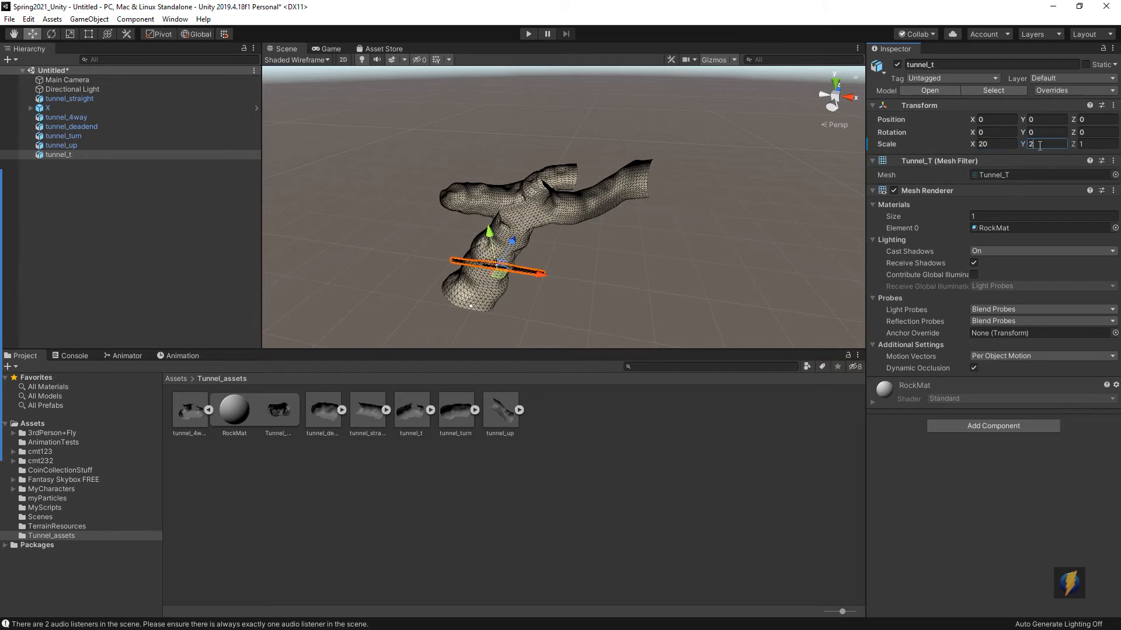
{"action": "type", "text": "0"}
{"action": "left_click", "coordinate": [1090, 144]}
{"action": "type", "text": "20"}
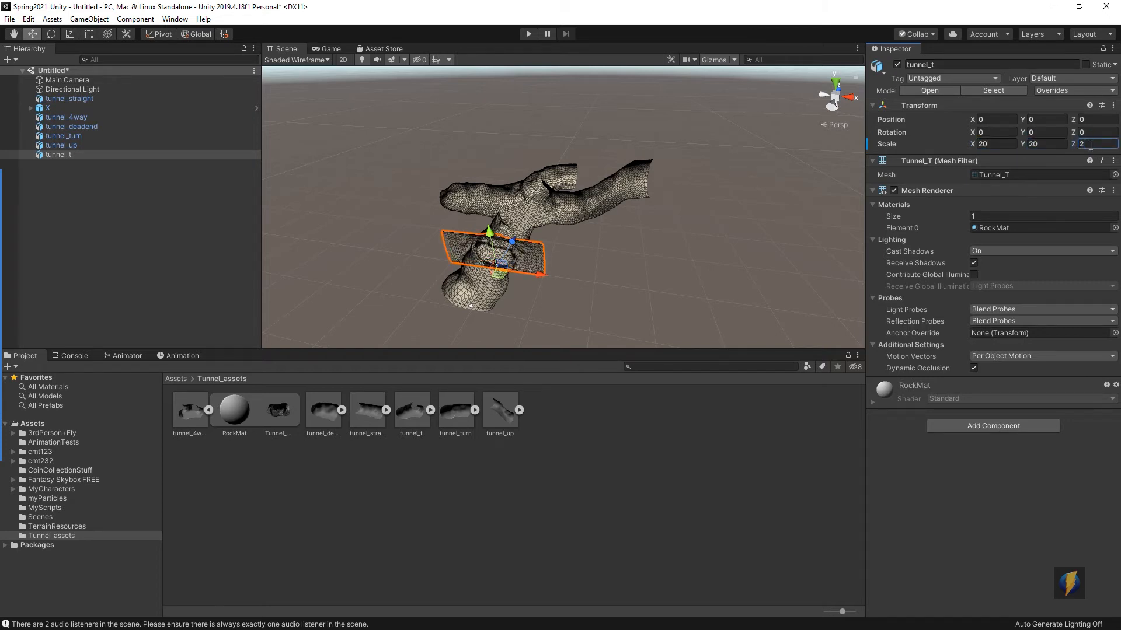
In the top view, move tunnel_t along Z to -20 so it joins the open end of the straight tunnel
{"action": "left_click", "coordinate": [835, 79]}
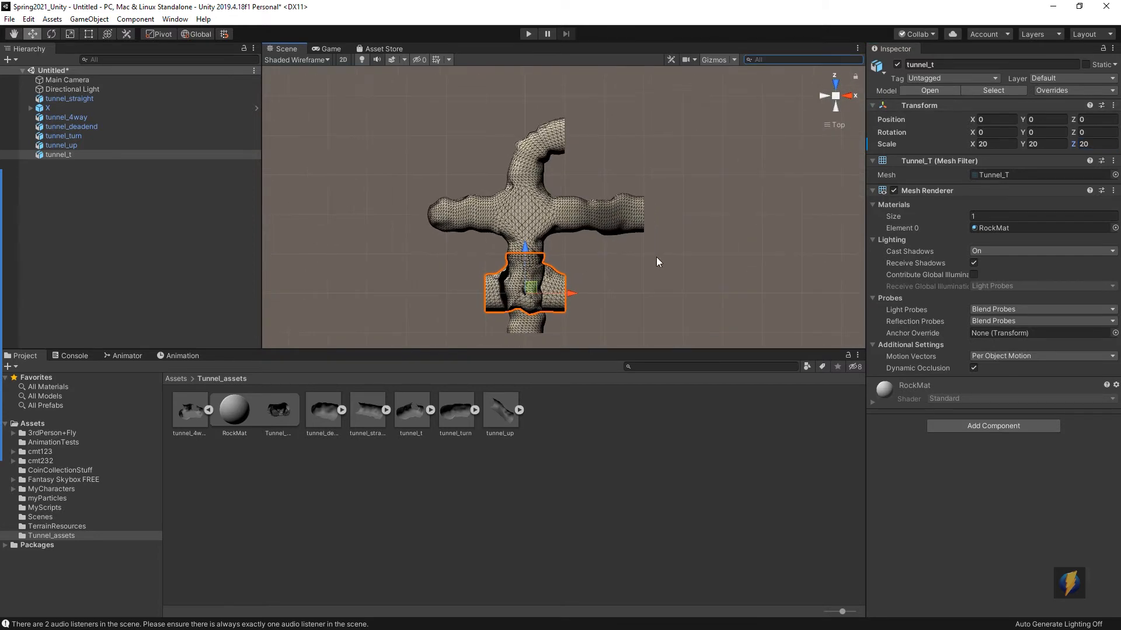
{"action": "scroll", "coordinate": [657, 261], "scroll_direction": "down", "scroll_amount": 2}
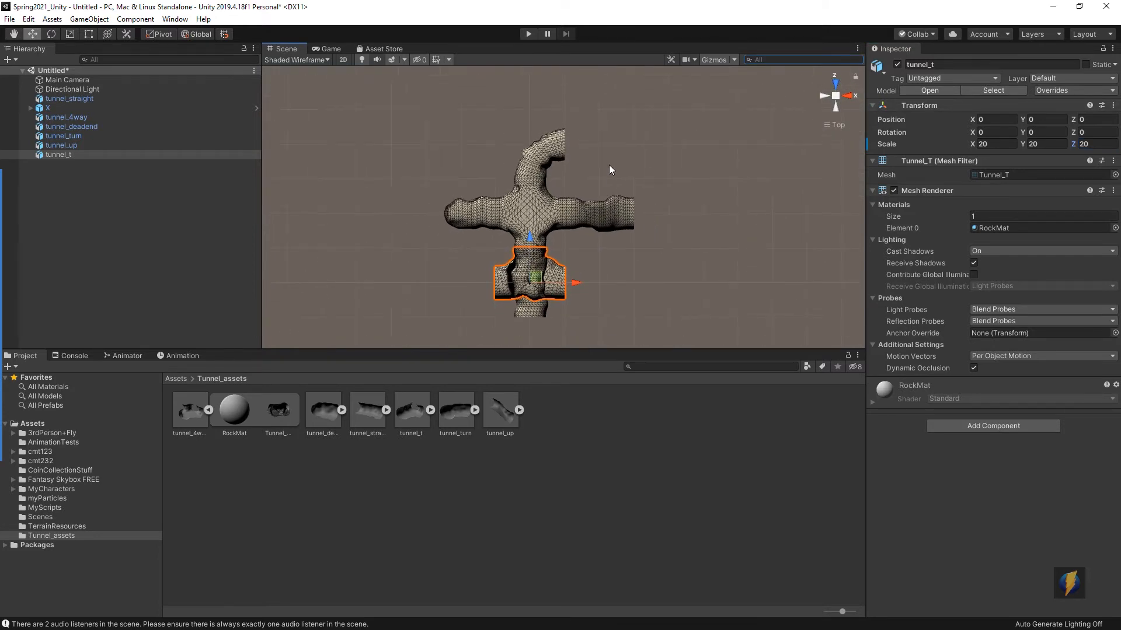
{"action": "scroll", "coordinate": [625, 264], "scroll_direction": "down", "scroll_amount": 1}
{"action": "middle_click_drag", "start_coordinate": [611, 279], "coordinate": [614, 214]}
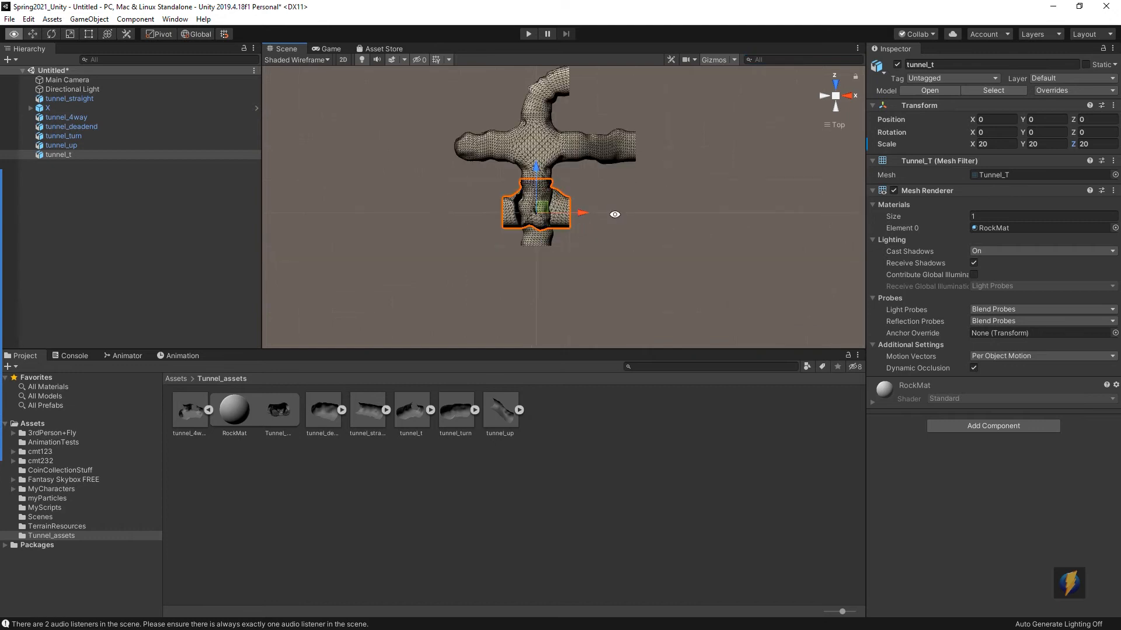
{"action": "scroll", "coordinate": [602, 250], "scroll_direction": "up", "scroll_amount": 4}
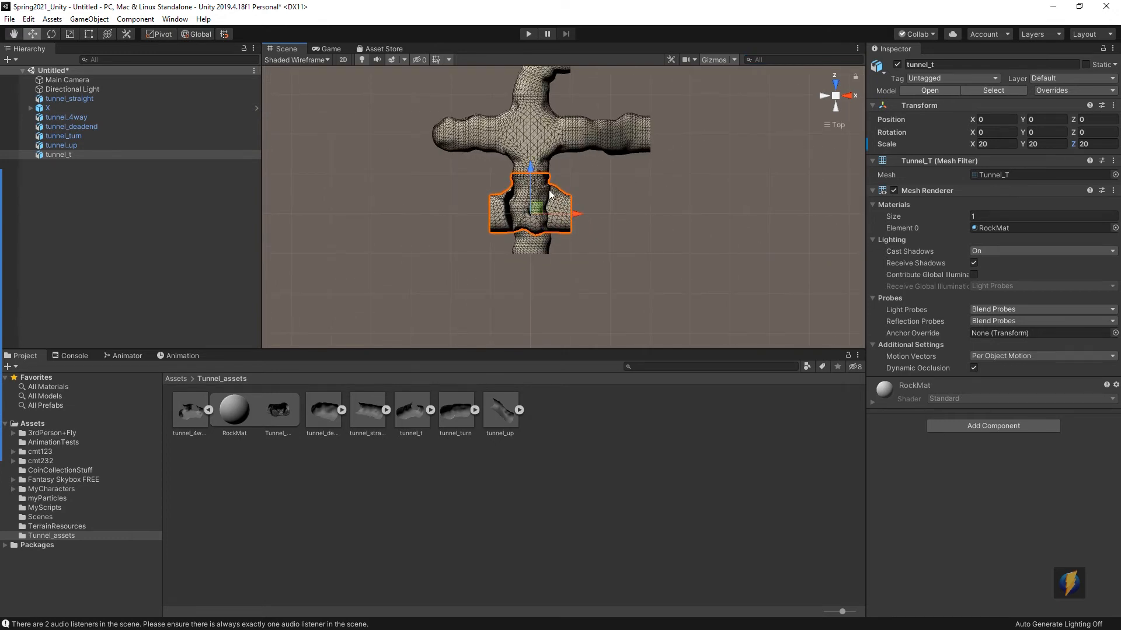
{"action": "left_click_drag", "start_coordinate": [529, 183], "coordinate": [530, 260]}
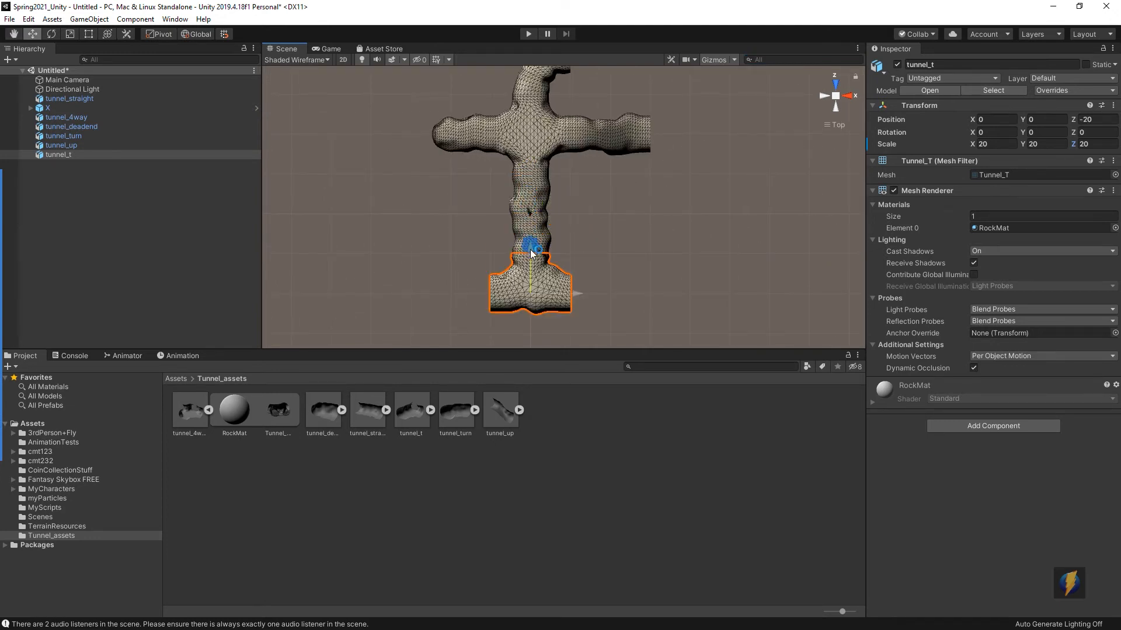
Add a Mesh Collider component to tunnel_t
{"action": "middle_click_drag", "start_coordinate": [608, 258], "coordinate": [632, 245]}
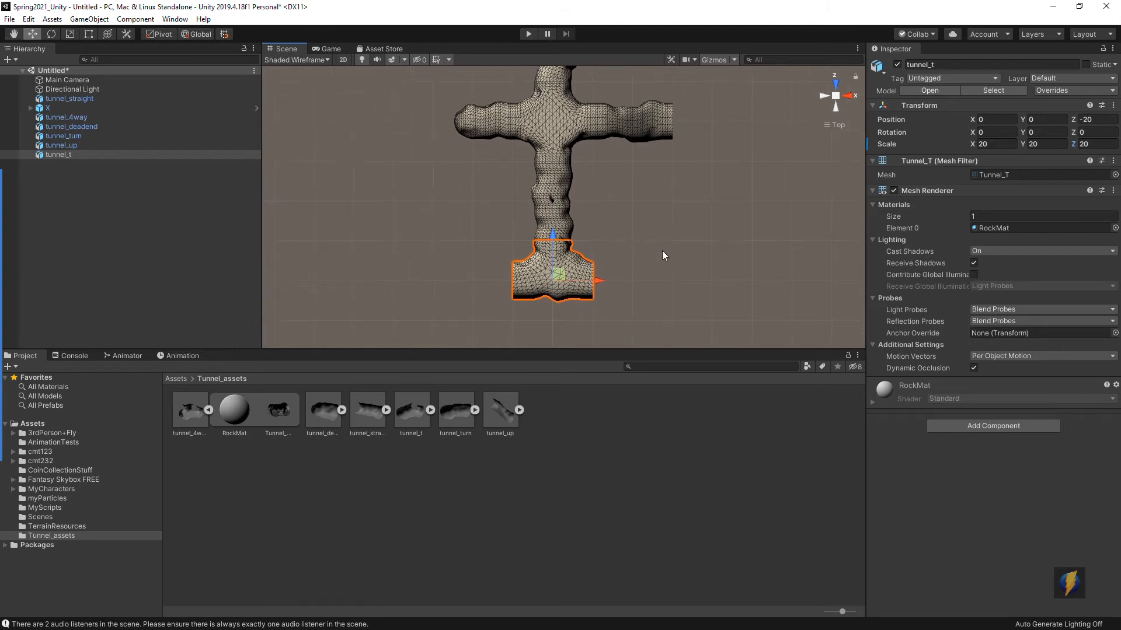
{"action": "left_click", "coordinate": [990, 425]}
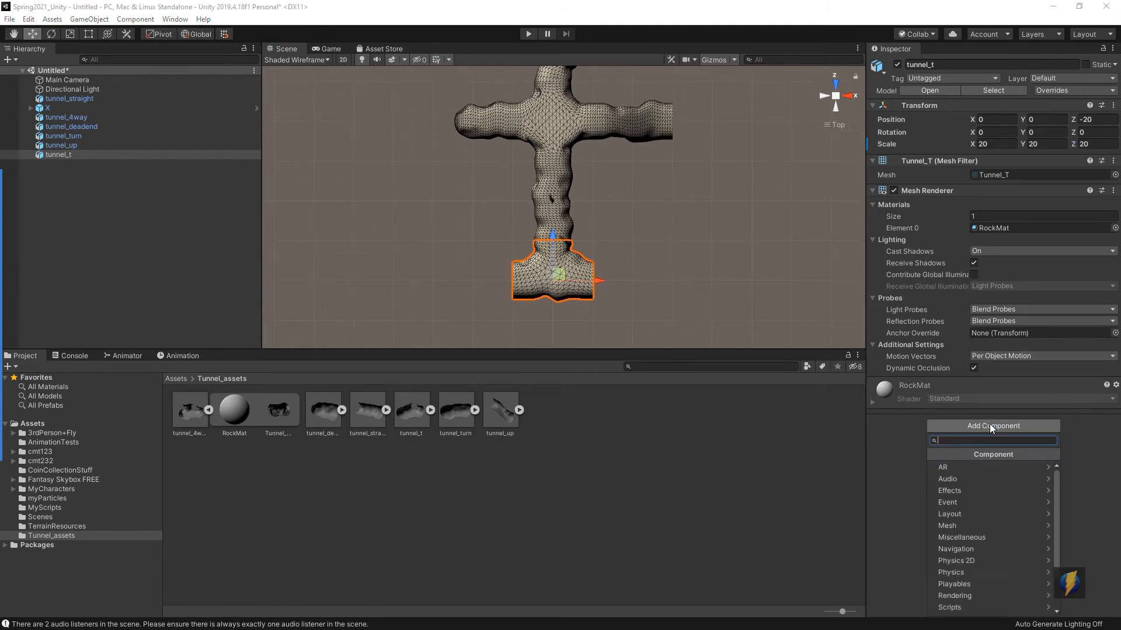
{"action": "left_click", "coordinate": [962, 573]}
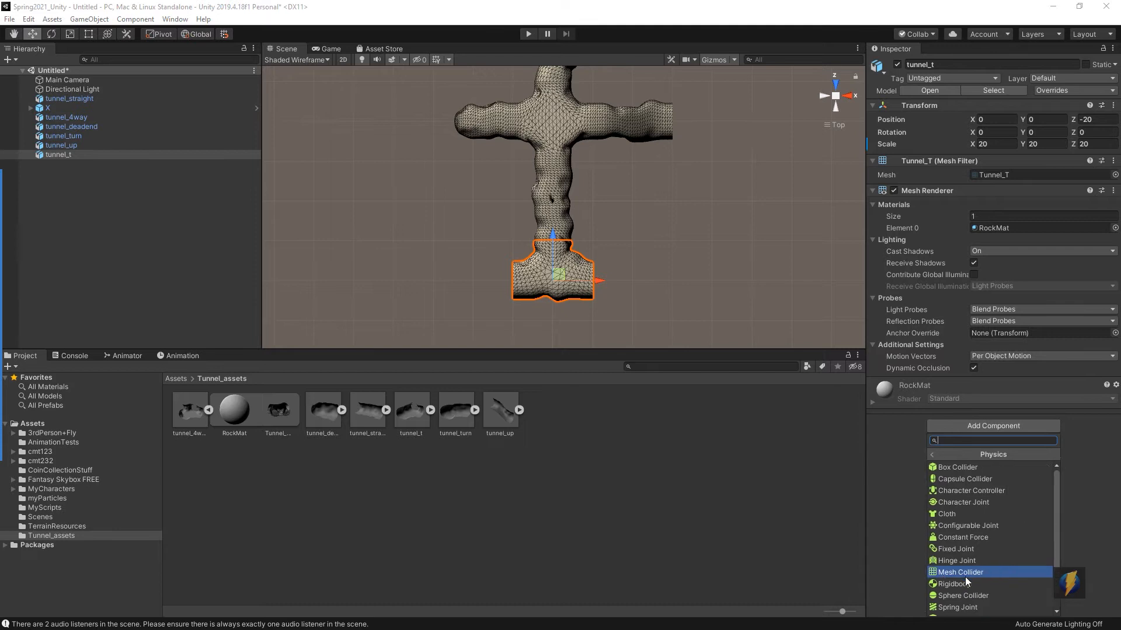
{"action": "left_click", "coordinate": [958, 571]}
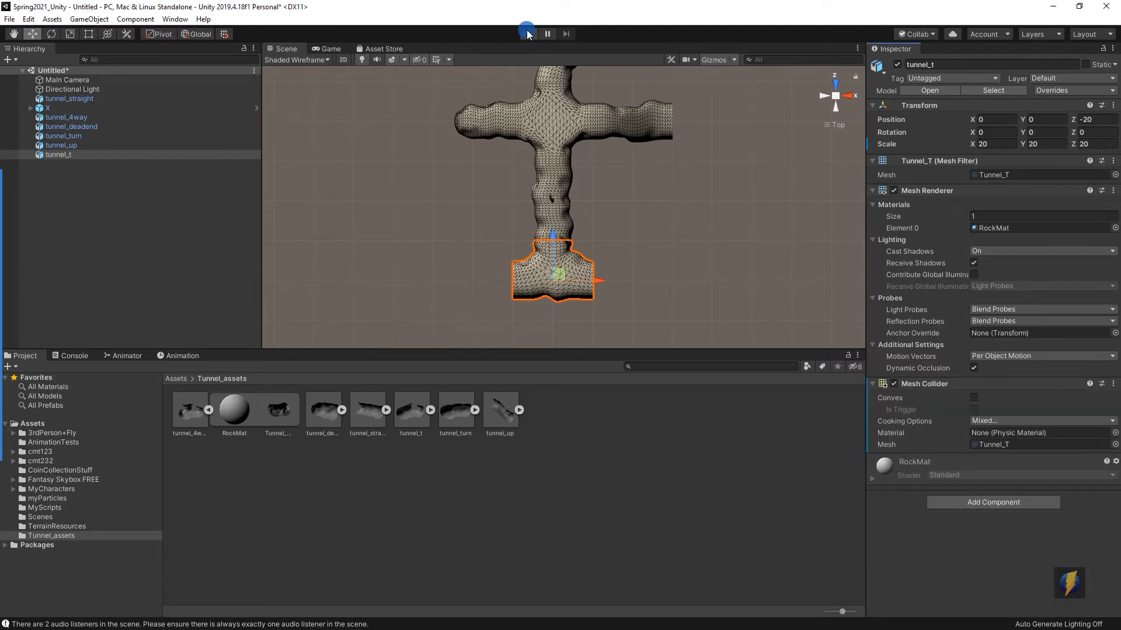
Play the scene, run the character through the T junction and the connected tunnels, and stop play mode
{"action": "key", "text": "ctrl+p"}
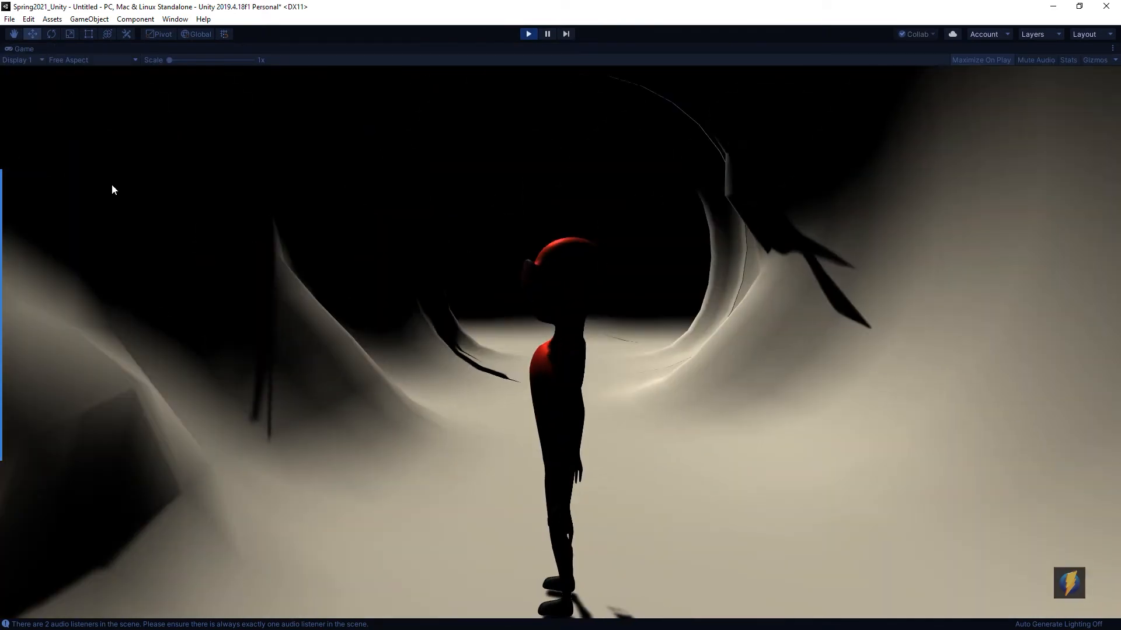
{"action": "key", "text": "w"}
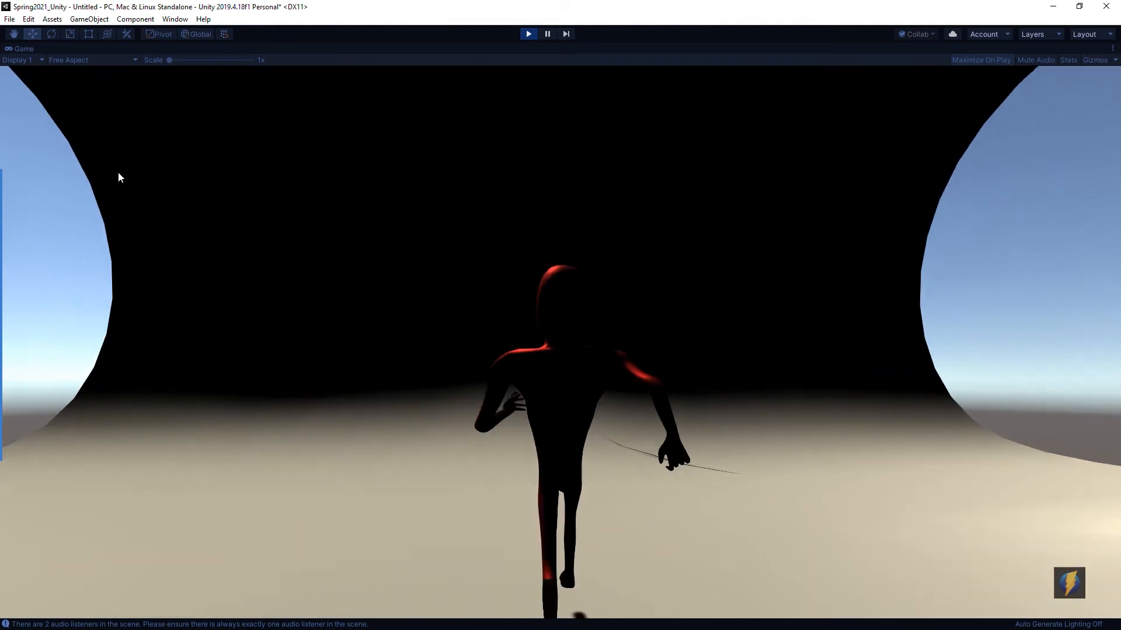
{"action": "mouse_move", "coordinate": [2, 179]}
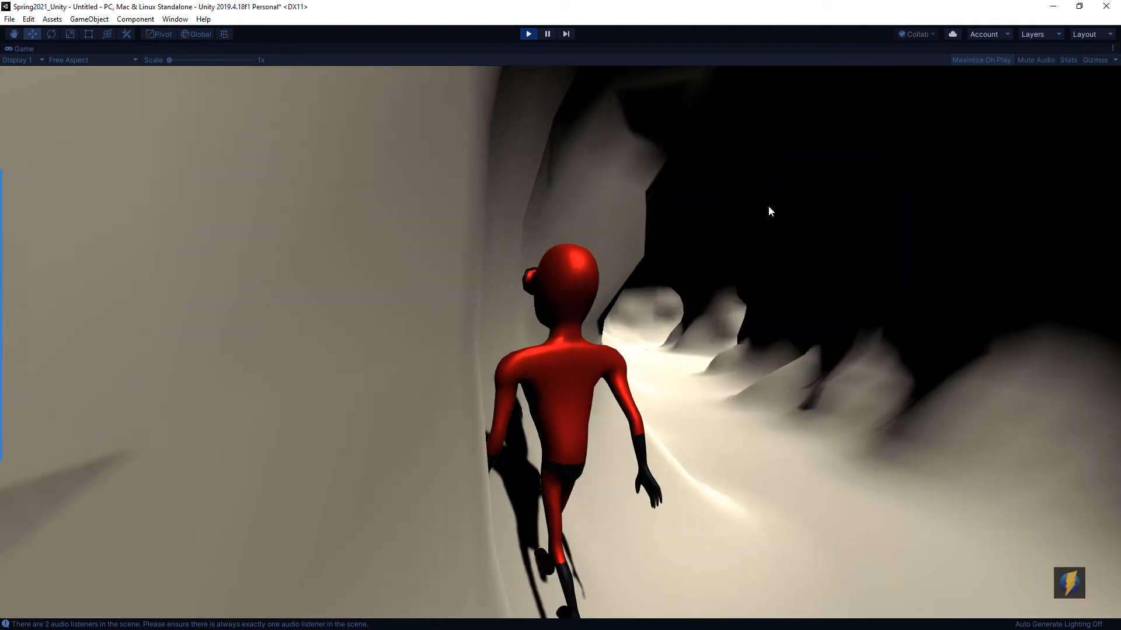
{"action": "key", "text": "w"}
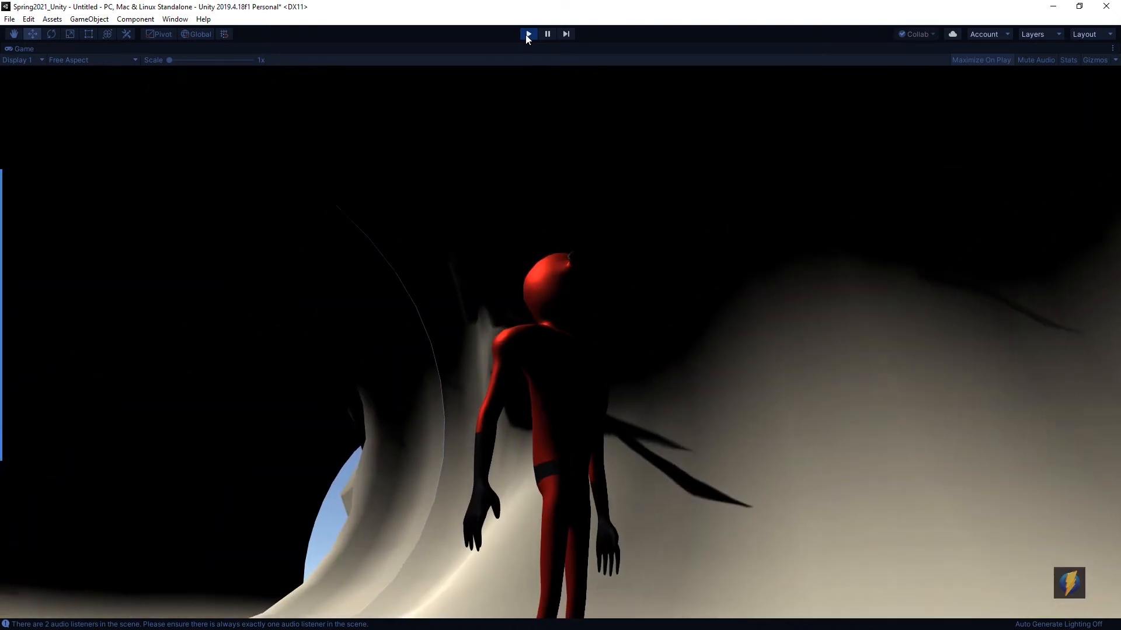
{"action": "left_click", "coordinate": [526, 35]}
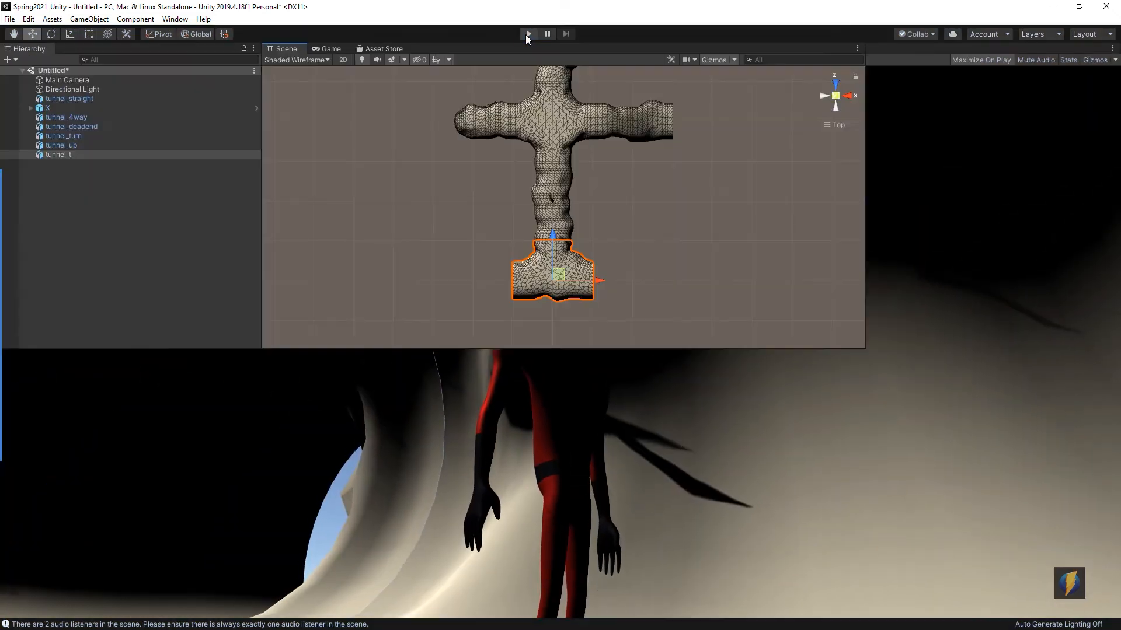
Examine the seam between tunnel_t and the straight tunnel up close in the top view
{"action": "scroll", "coordinate": [610, 251], "scroll_direction": "down", "scroll_amount": 2}
{"action": "middle_click_drag", "start_coordinate": [635, 263], "coordinate": [646, 219]}
{"action": "right_click_drag", "start_coordinate": [471, 303], "coordinate": [663, 249], "text": "alt"}
{"action": "middle_click_drag", "start_coordinate": [663, 249], "coordinate": [637, 262], "text": "alt"}
{"action": "right_click_drag", "start_coordinate": [540, 239], "coordinate": [934, 238], "text": "alt"}
{"action": "scroll", "coordinate": [609, 244], "scroll_direction": "up", "scroll_amount": 3}
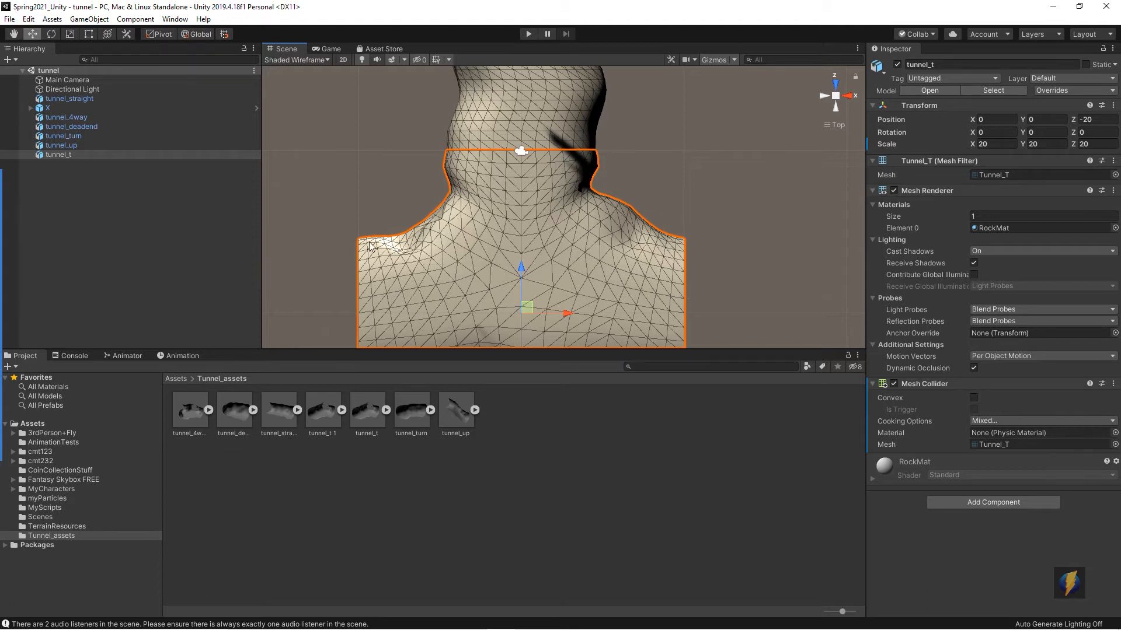
{"action": "scroll", "coordinate": [513, 244], "scroll_direction": "down", "scroll_amount": 1}
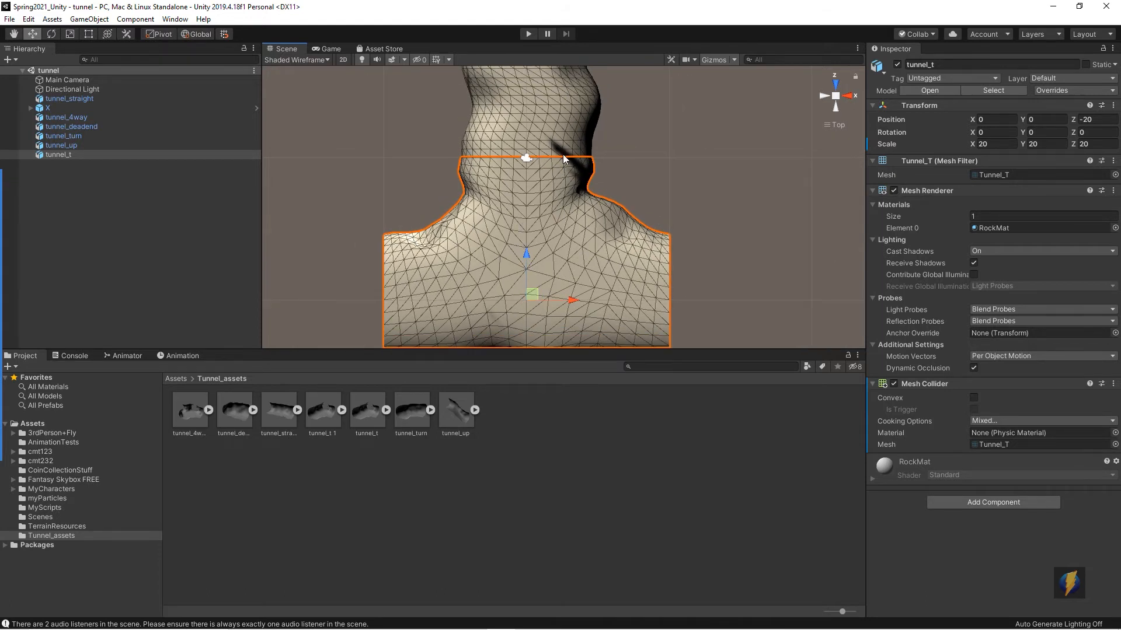
{"action": "scroll", "coordinate": [676, 268], "scroll_direction": "down", "scroll_amount": 1}
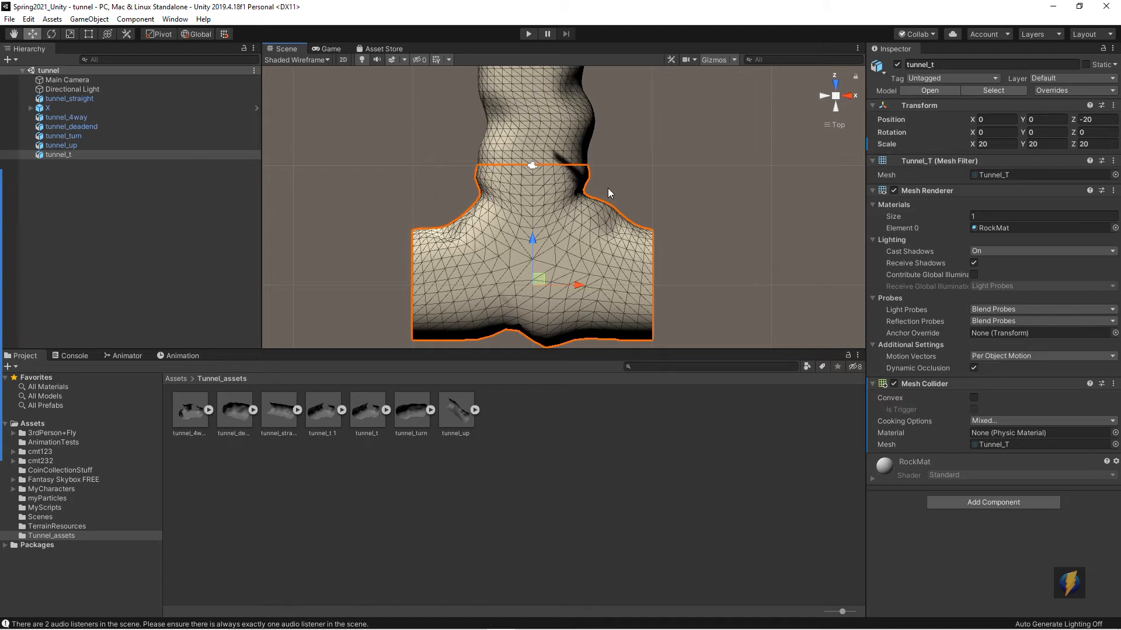
Play the scene from an overall top view, run the character through the tunnels, and stop play mode
{"action": "scroll", "coordinate": [647, 263], "scroll_direction": "down", "scroll_amount": 5}
{"action": "middle_click_drag", "start_coordinate": [587, 177], "coordinate": [592, 264]}
{"action": "right_click_drag", "start_coordinate": [592, 264], "coordinate": [408, 174], "text": "alt"}
{"action": "middle_click_drag", "start_coordinate": [407, 174], "coordinate": [402, 224], "text": "alt"}
{"action": "left_click", "coordinate": [529, 35]}
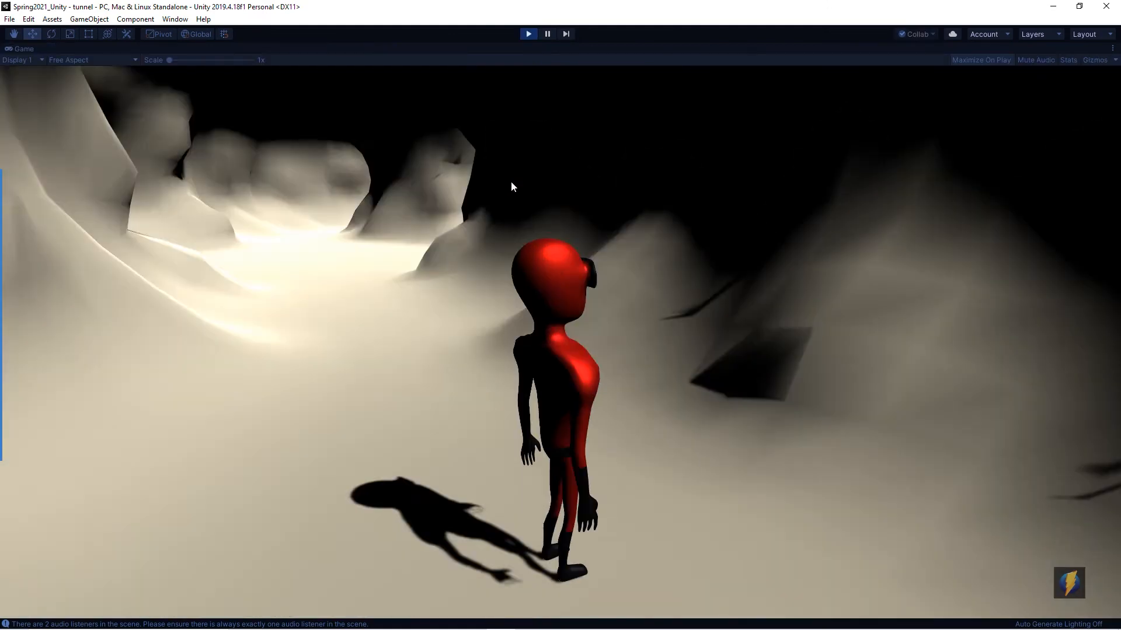
{"action": "key", "text": "w"}
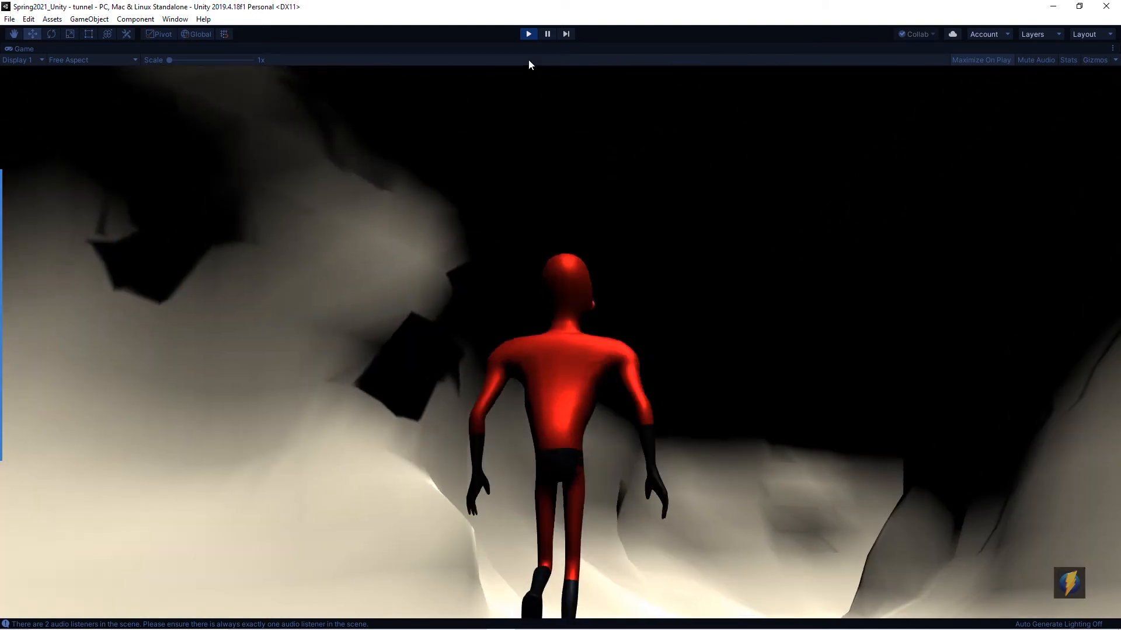
{"action": "left_click", "coordinate": [528, 34]}
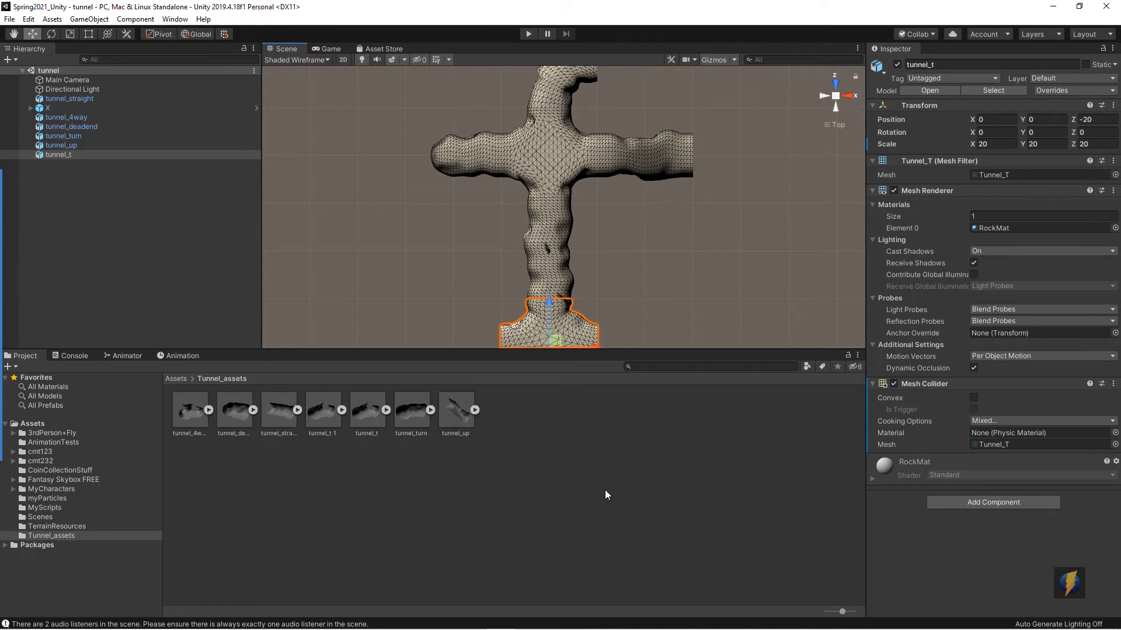
Create a new material named TunnelMat in the Tunnel_assets folder
{"action": "right_click", "coordinate": [540, 469]}
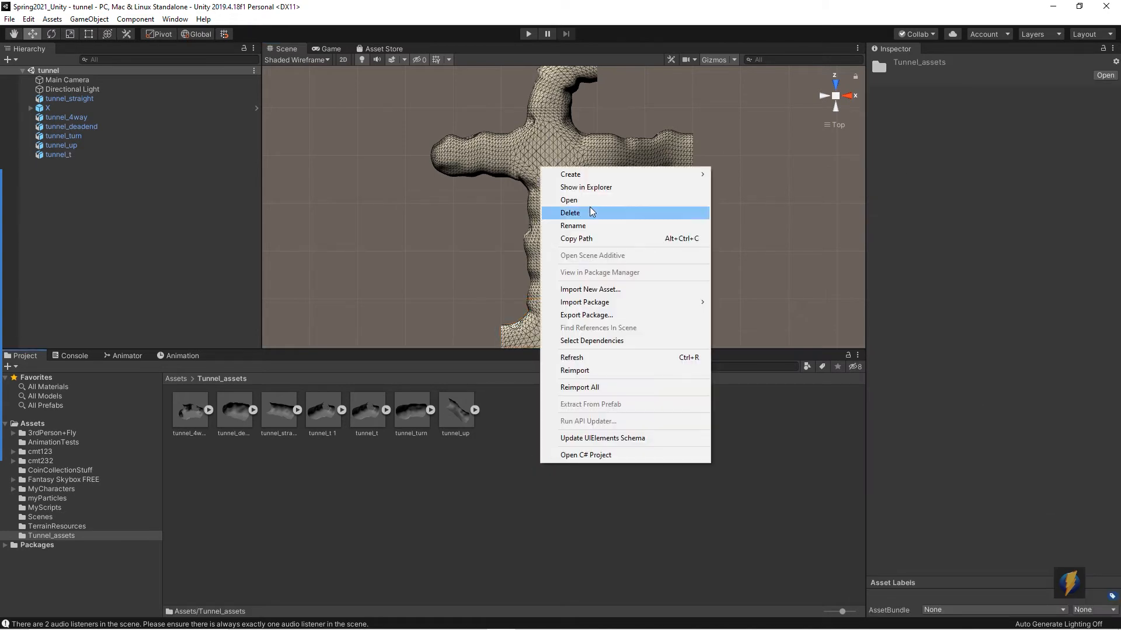
{"action": "mouse_move", "coordinate": [593, 178]}
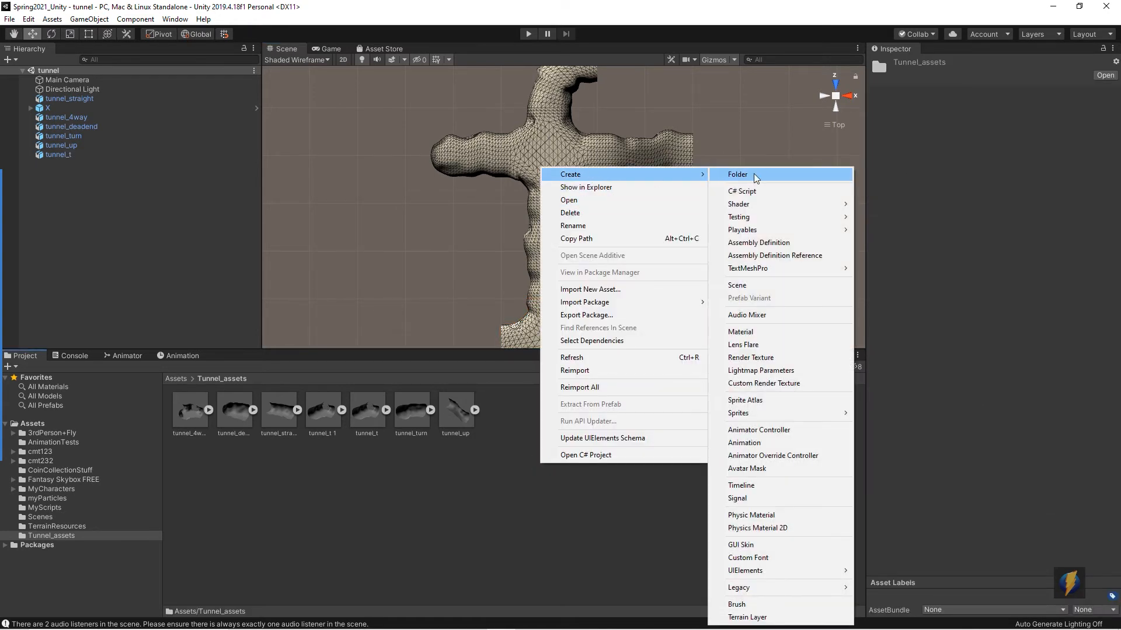
{"action": "left_click", "coordinate": [759, 331]}
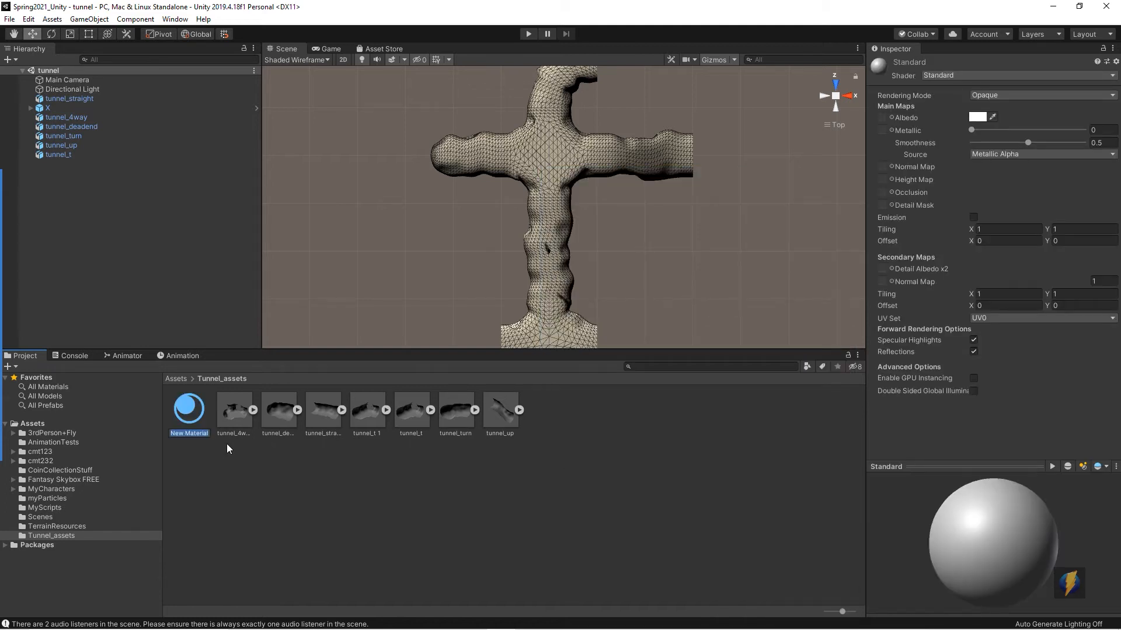
{"action": "type", "text": "TunnelMat"}
{"action": "key", "text": "Return"}
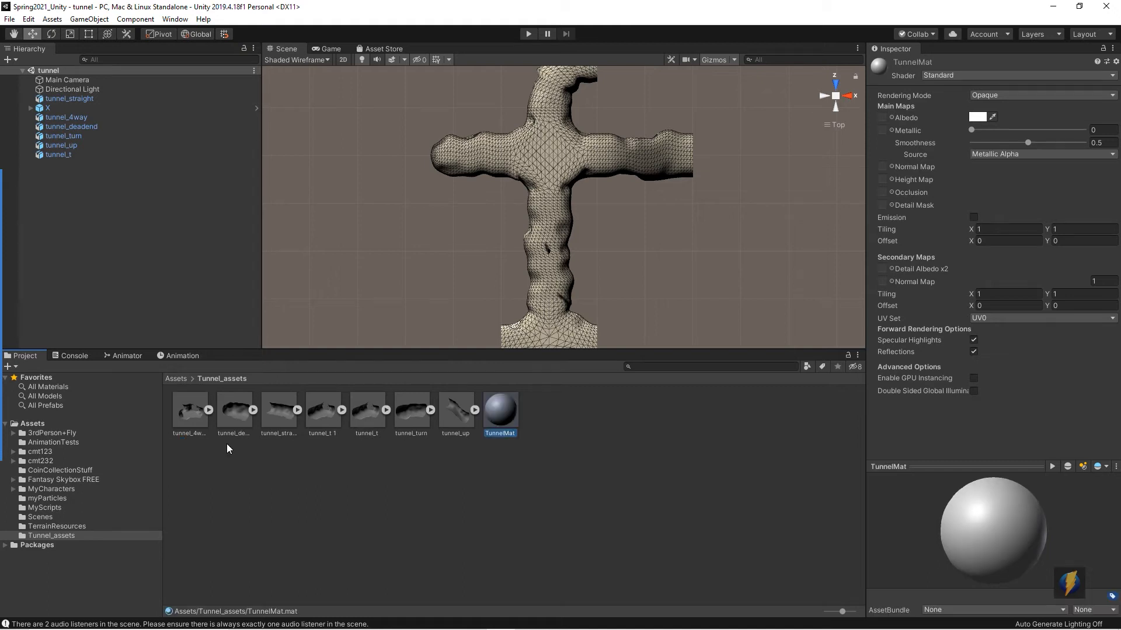
Start importing a new asset into Tunnel_assets and browse to Documents/maya/projects/Butterfly/sourceimages/tunnel_textures
{"action": "right_click", "coordinate": [594, 459]}
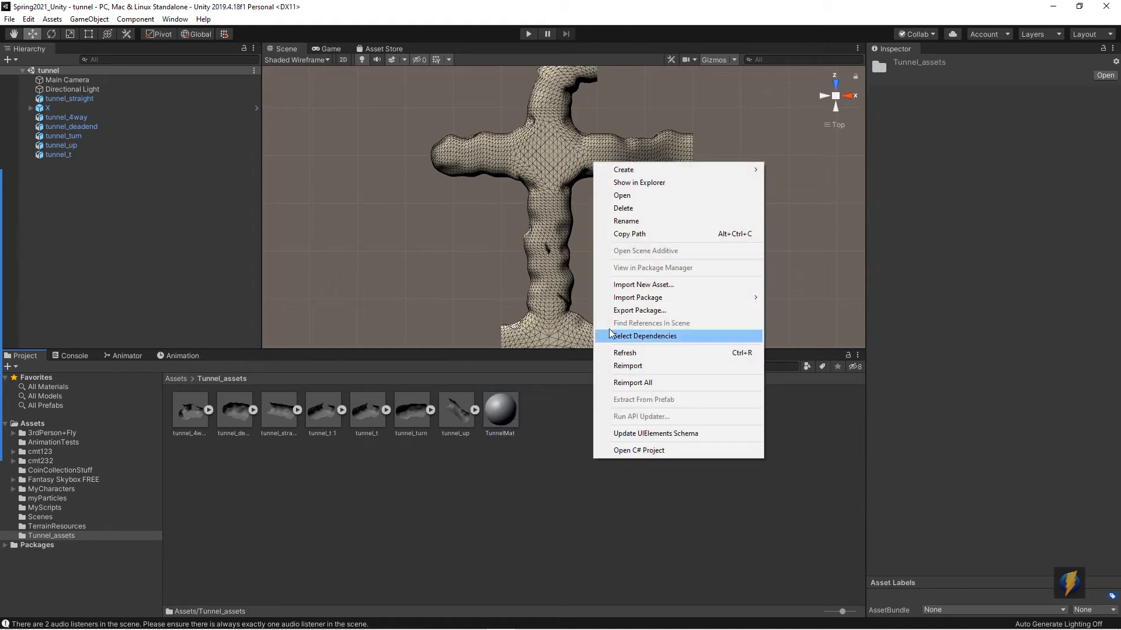
{"action": "left_click", "coordinate": [624, 290]}
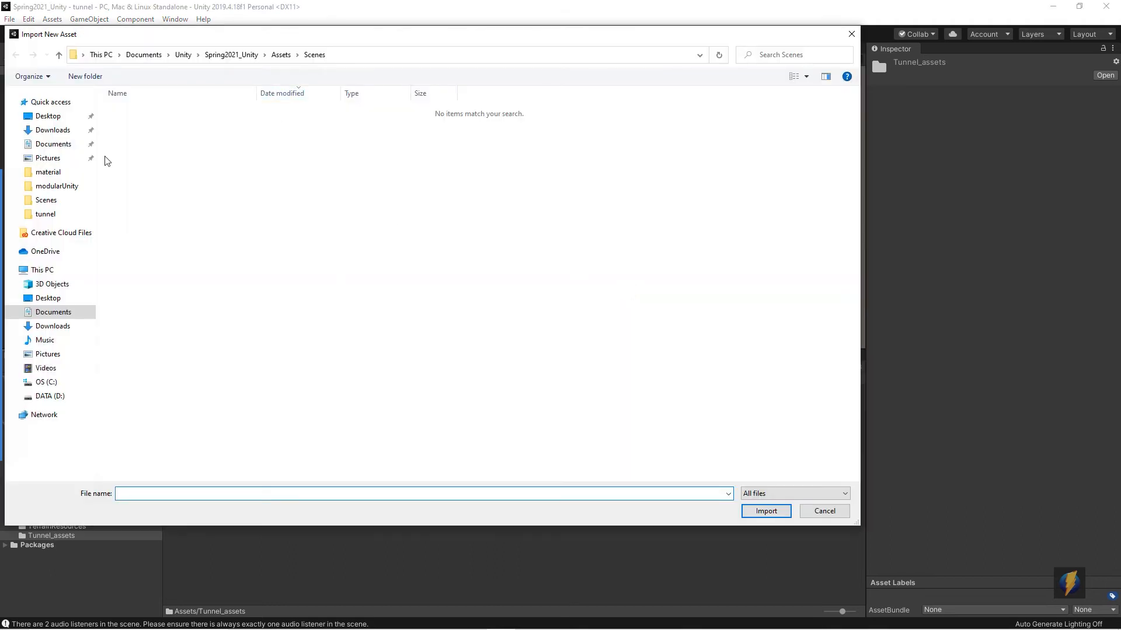
{"action": "left_click", "coordinate": [51, 144]}
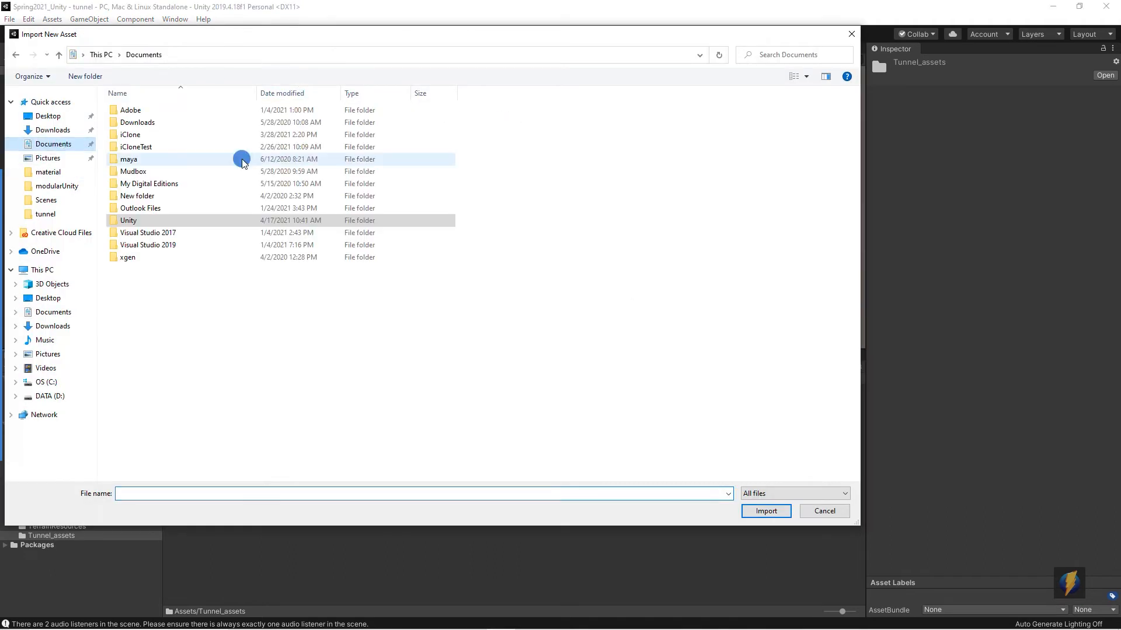
{"action": "double_click", "coordinate": [143, 157]}
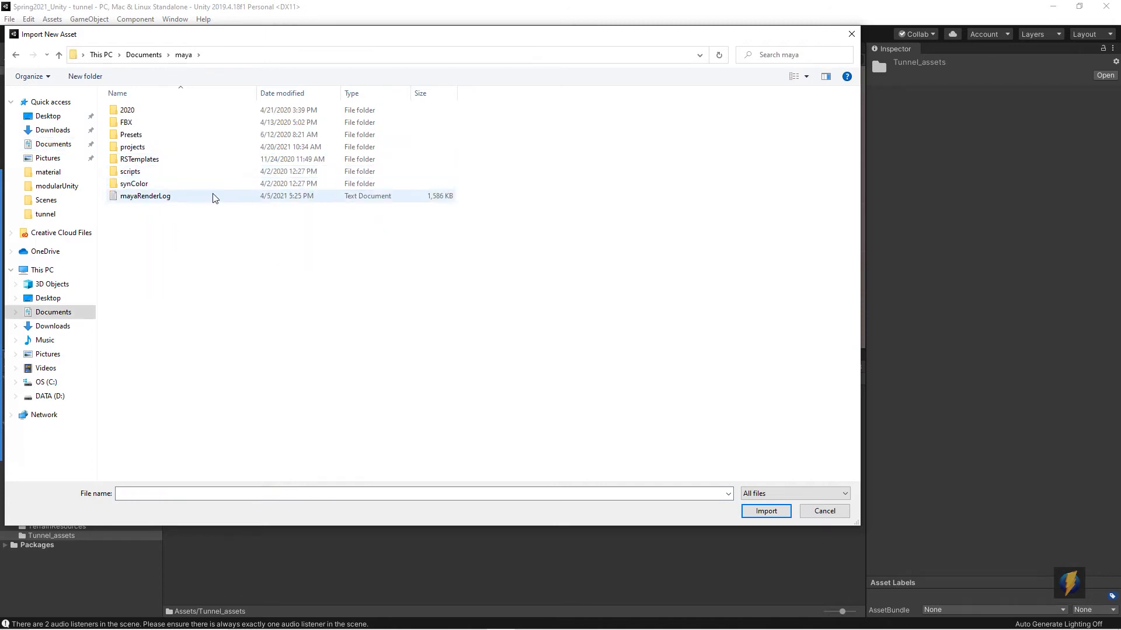
{"action": "double_click", "coordinate": [132, 147]}
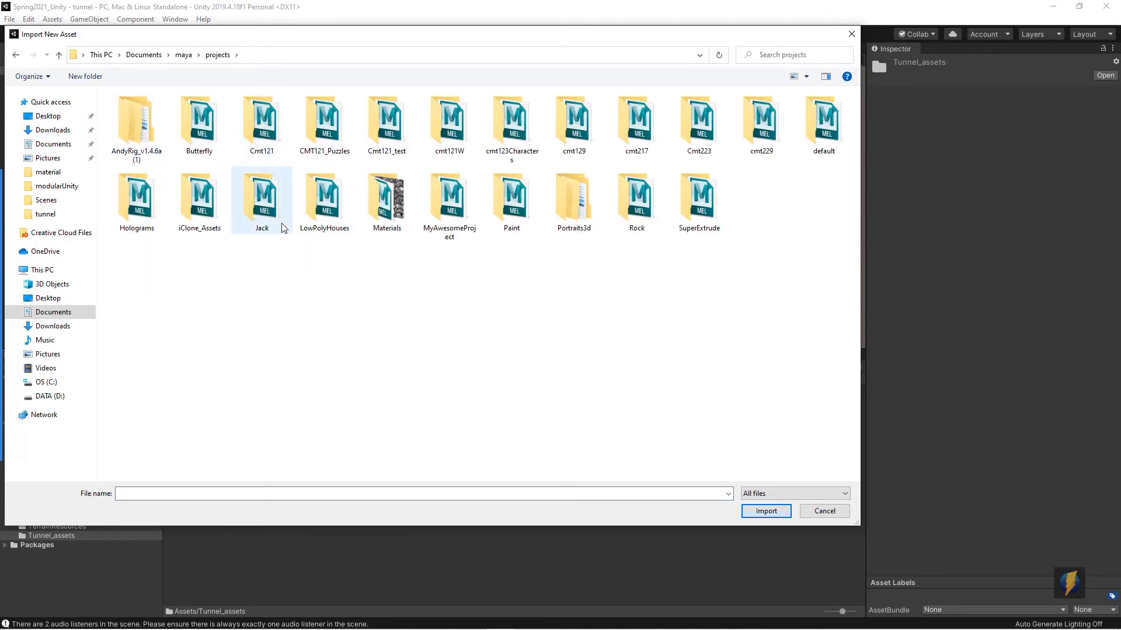
{"action": "double_click", "coordinate": [201, 127]}
{"action": "double_click", "coordinate": [155, 257]}
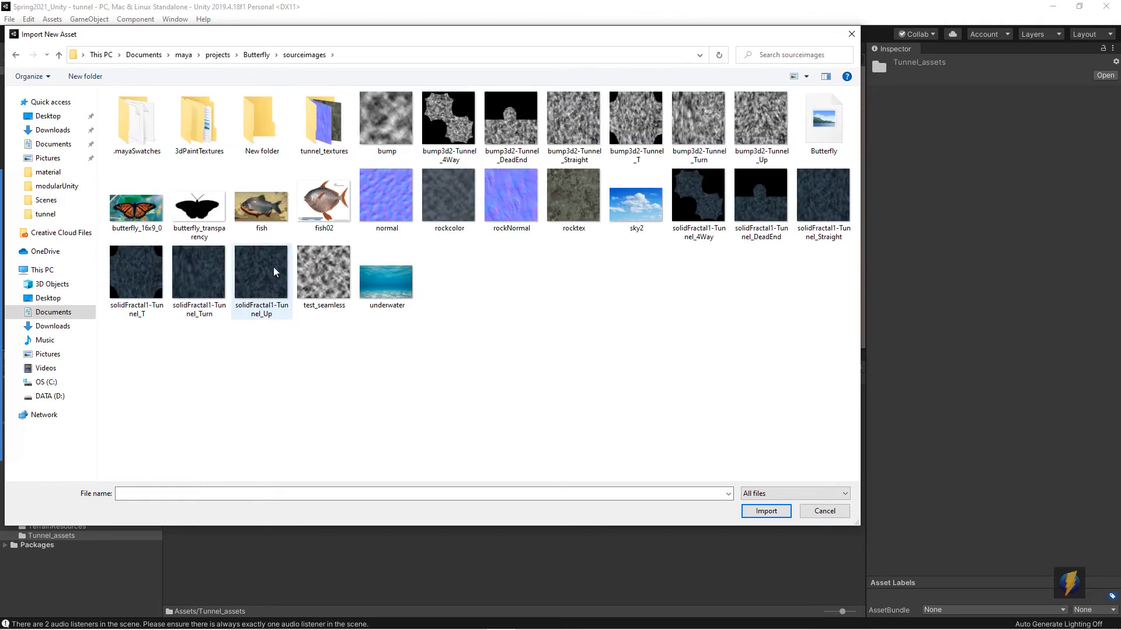
{"action": "double_click", "coordinate": [323, 148]}
Import the rockNormal and rocktex images together and fix rockNormal's import setting so it is marked as a normal map
{"action": "left_click", "coordinate": [159, 143]}
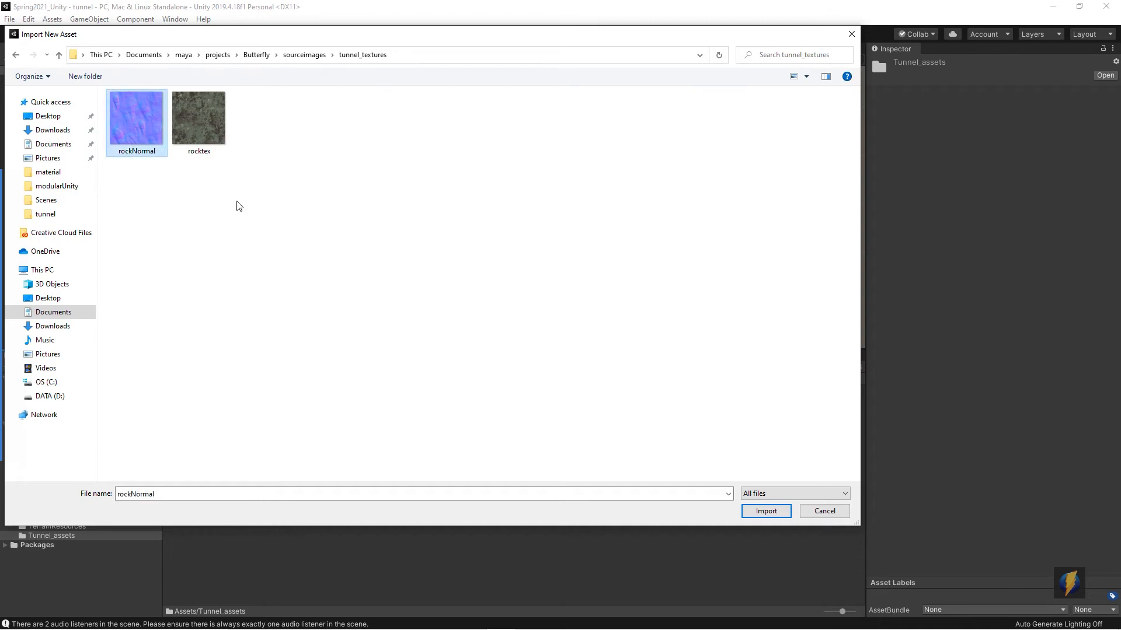
{"action": "left_click", "coordinate": [202, 125], "text": "ctrl"}
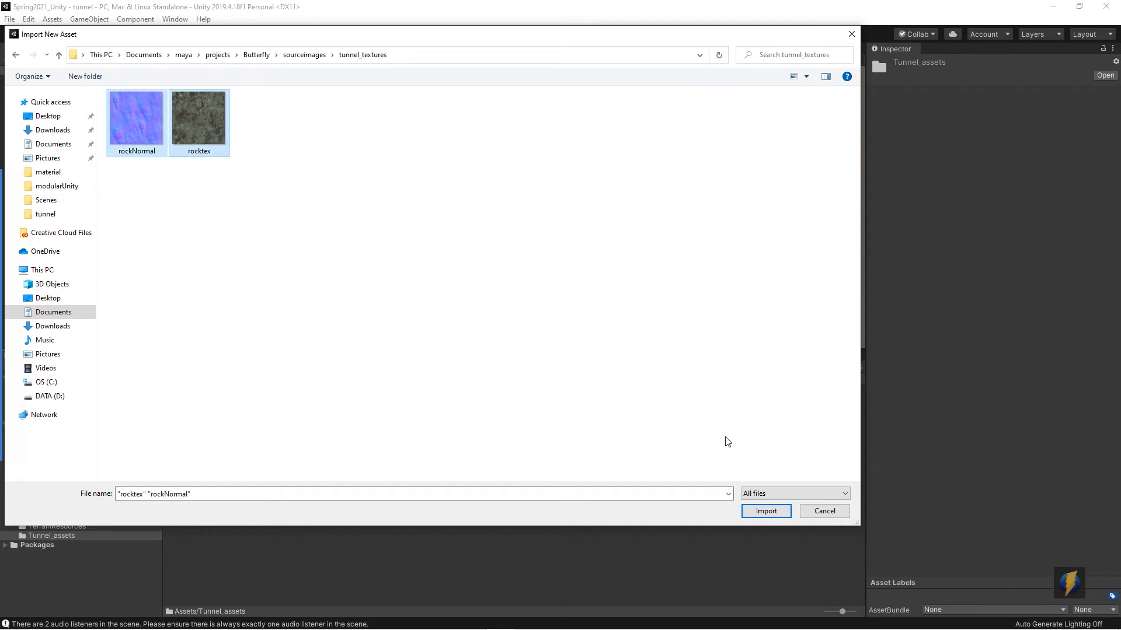
{"action": "left_click", "coordinate": [766, 511]}
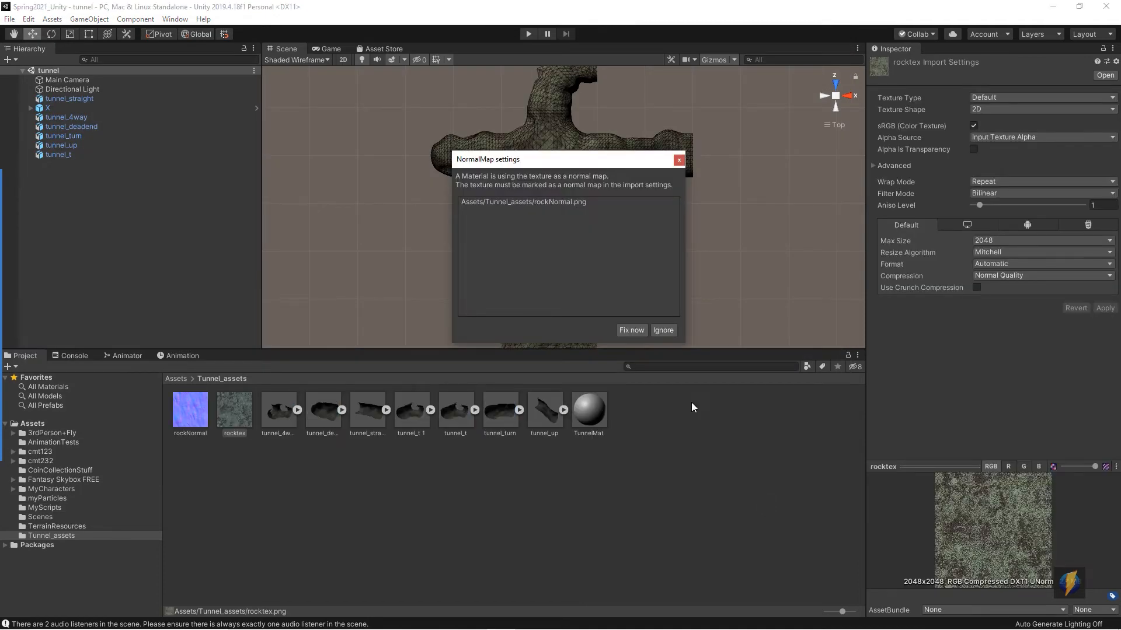
{"action": "left_click", "coordinate": [640, 329]}
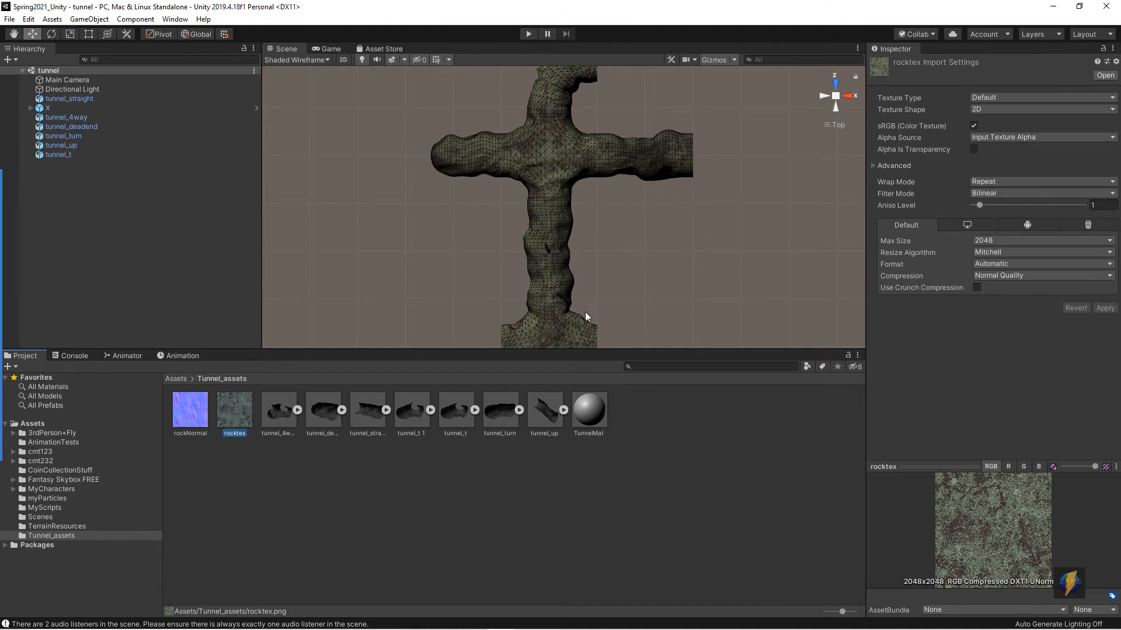
{"action": "left_click", "coordinate": [202, 430]}
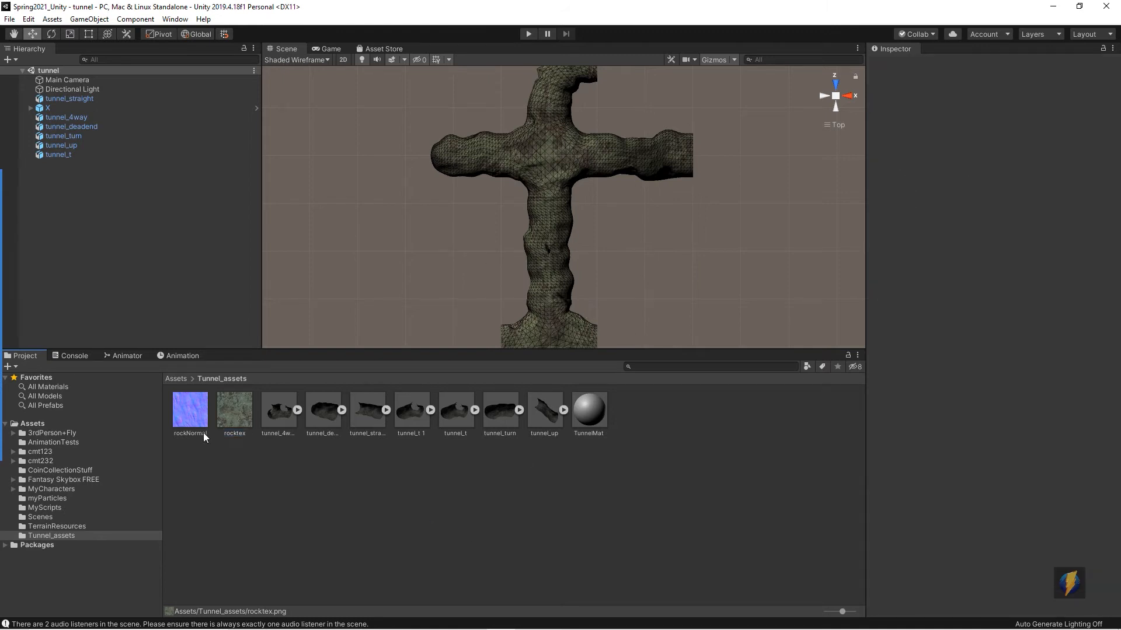
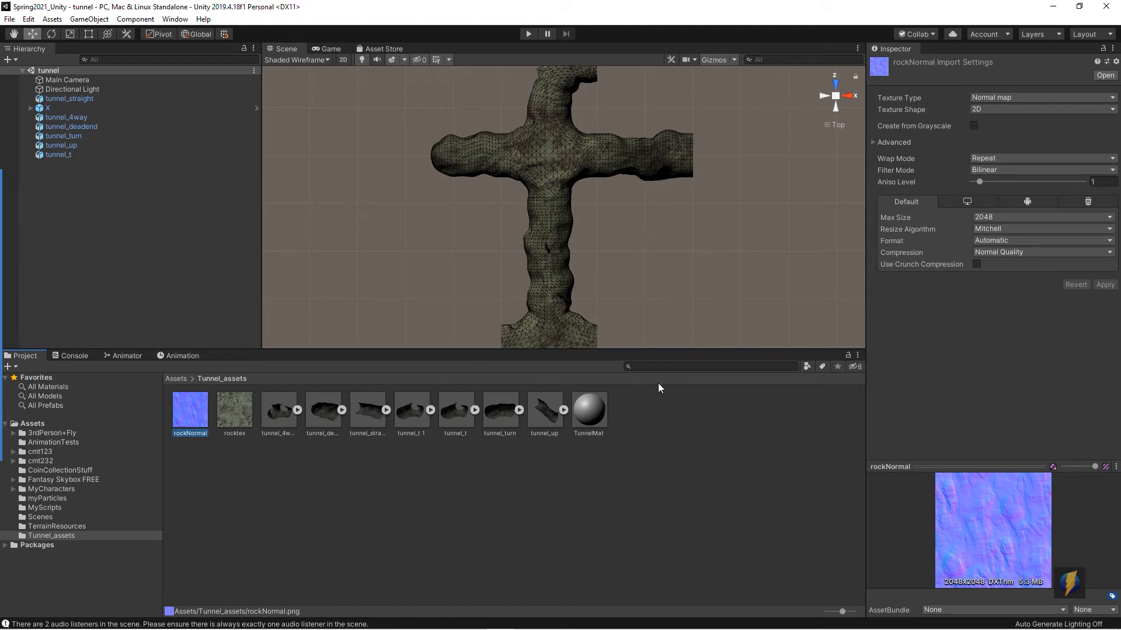
Assign rocktex as the Albedo texture and rockNormal as the Normal Map of TunnelMat
{"action": "left_click", "coordinate": [588, 409]}
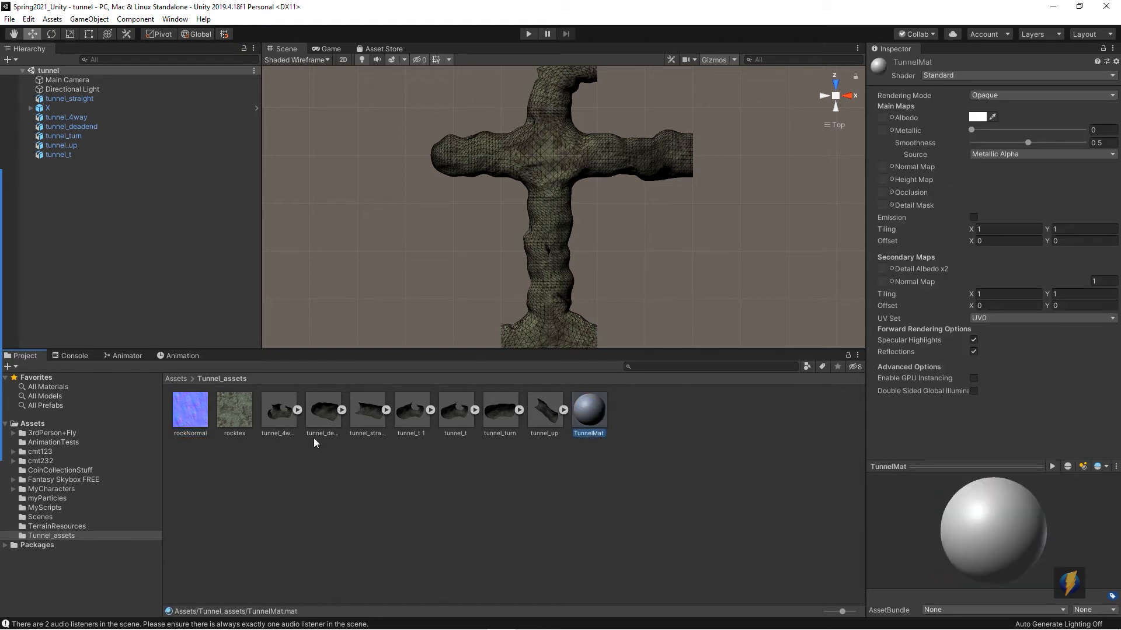
{"action": "left_click_drag", "start_coordinate": [234, 412], "coordinate": [894, 119]}
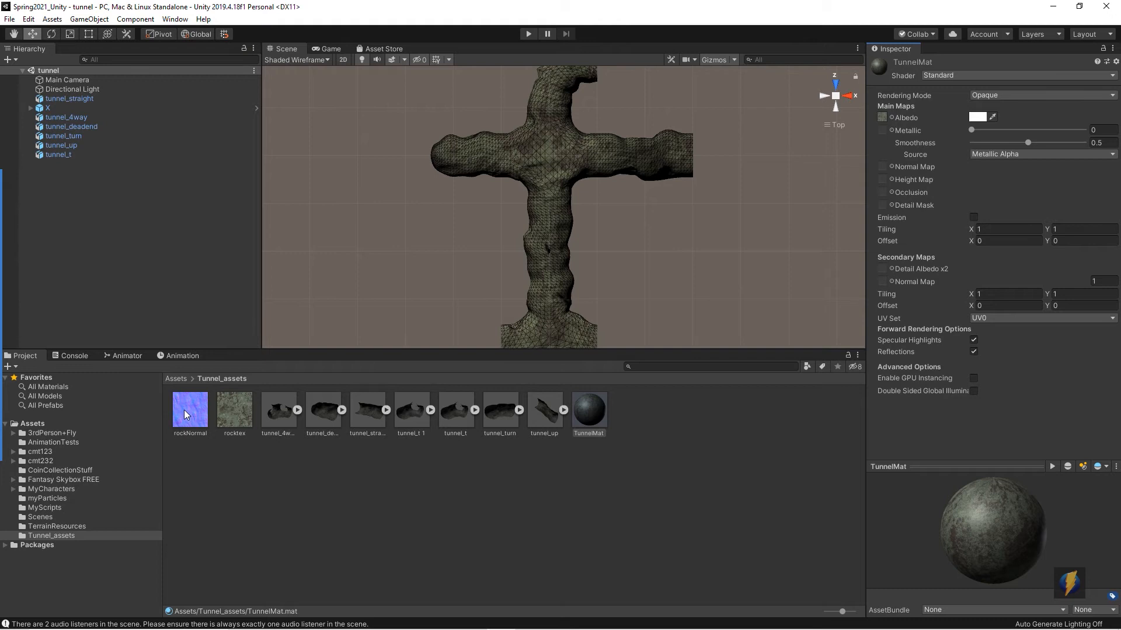
{"action": "left_click_drag", "start_coordinate": [183, 410], "coordinate": [890, 167]}
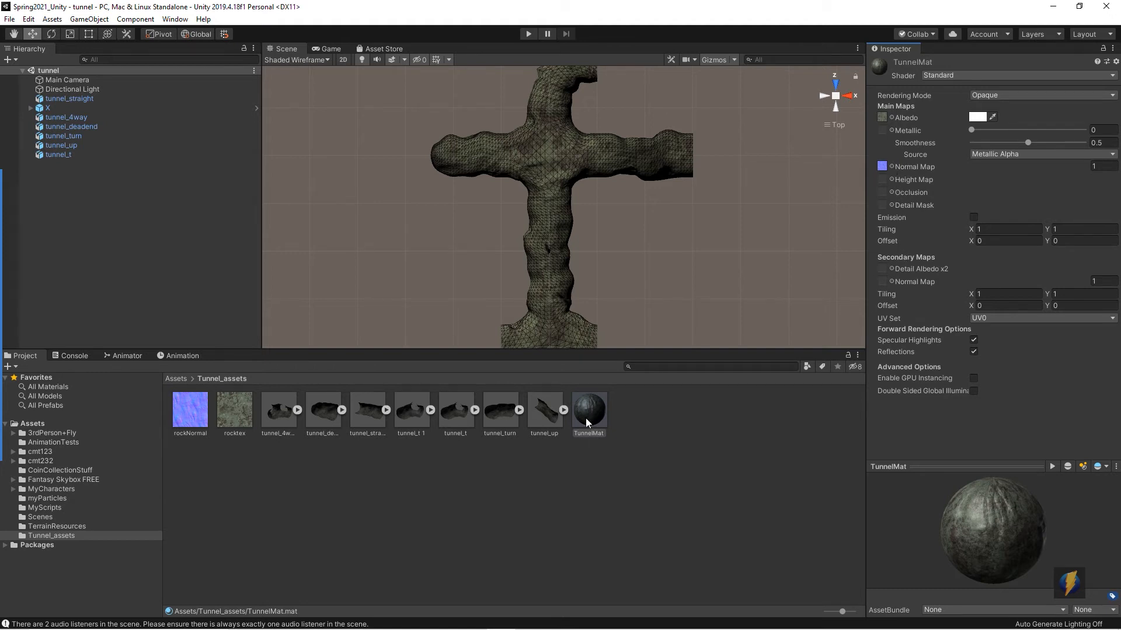
Apply TunnelMat to the connected tunnel pieces in the scene
{"action": "scroll", "coordinate": [598, 323], "scroll_direction": "down", "scroll_amount": 2}
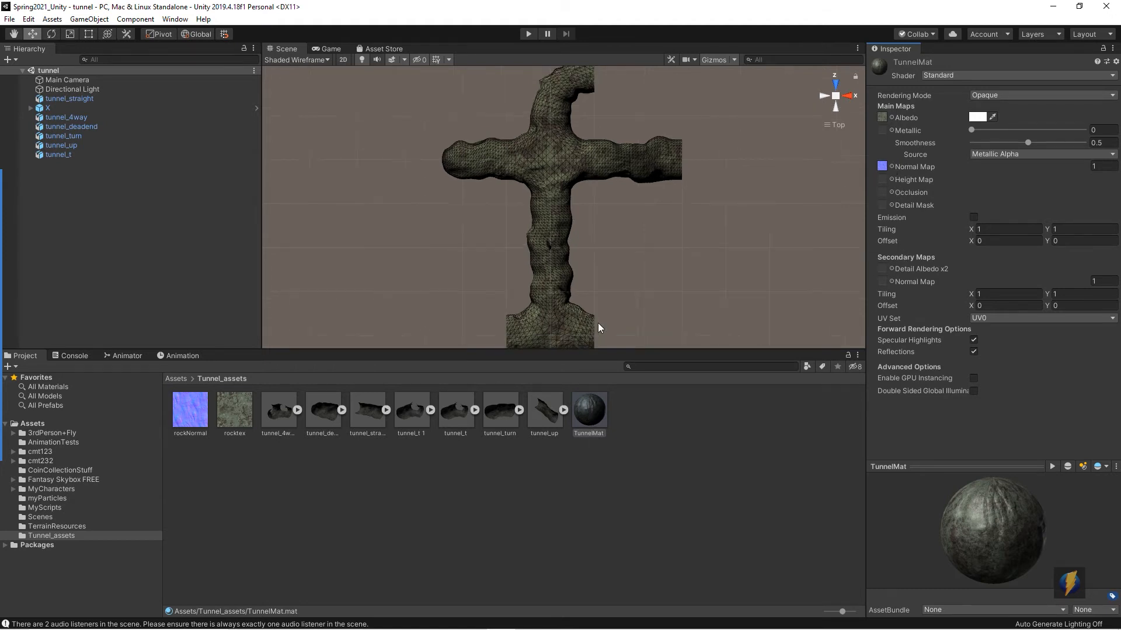
{"action": "left_click_drag", "start_coordinate": [593, 412], "coordinate": [565, 192]}
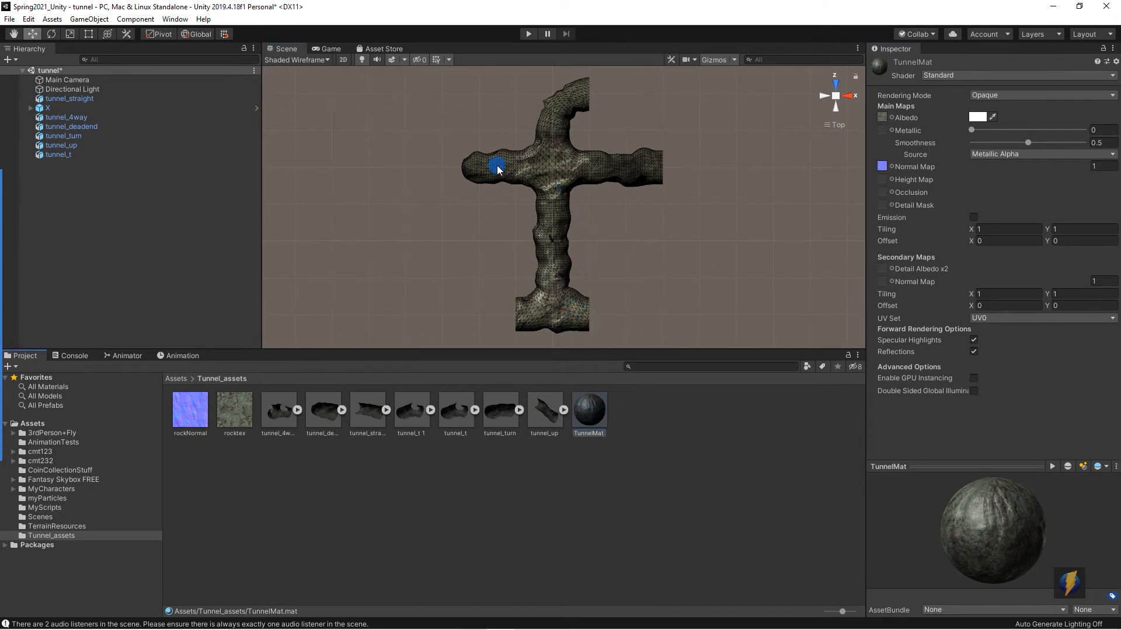
{"action": "left_click_drag", "start_coordinate": [596, 414], "coordinate": [564, 114]}
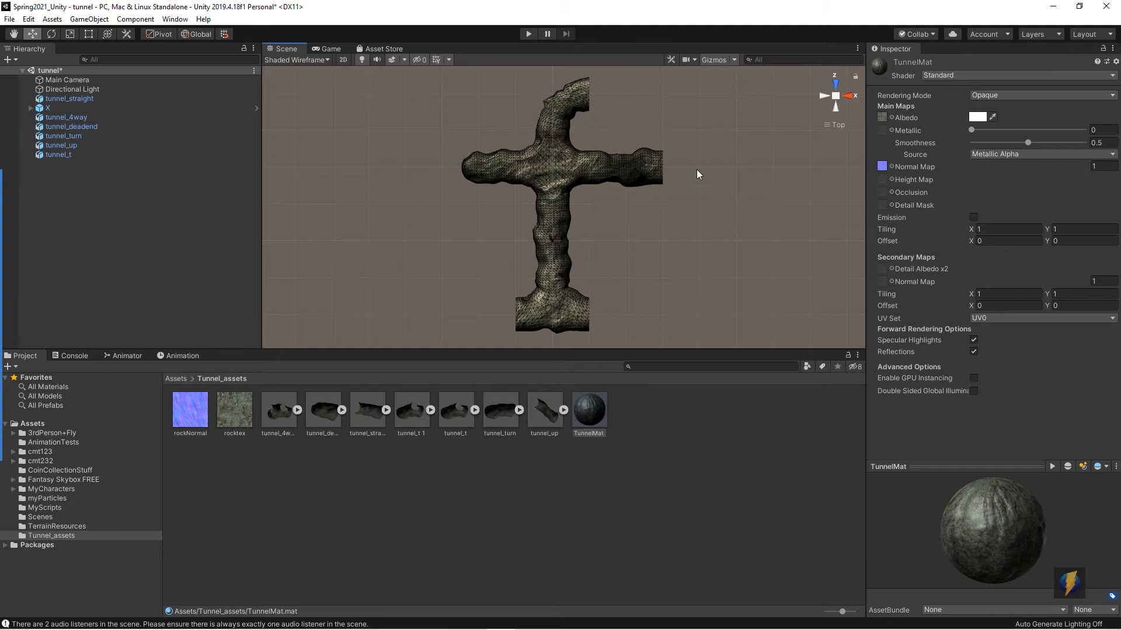
Run the scene in play mode and walk the character through the tunnel pieces to examine the rock material, including the sloped exit
{"action": "left_click_drag", "start_coordinate": [695, 238], "coordinate": [528, 244], "text": "alt"}
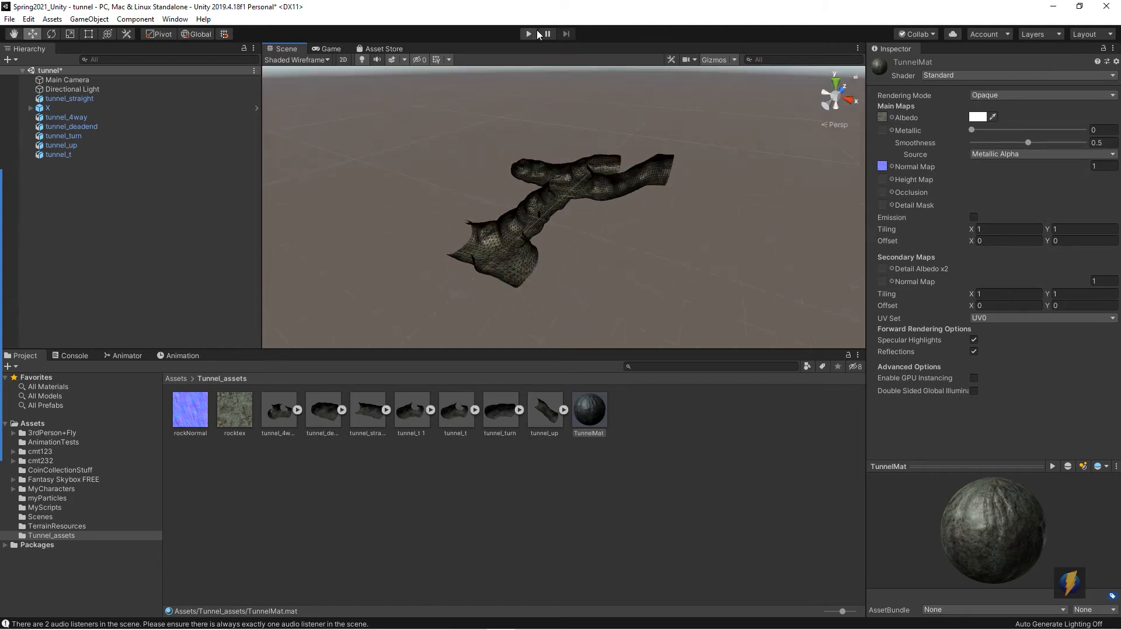
{"action": "key", "text": "ctrl+p"}
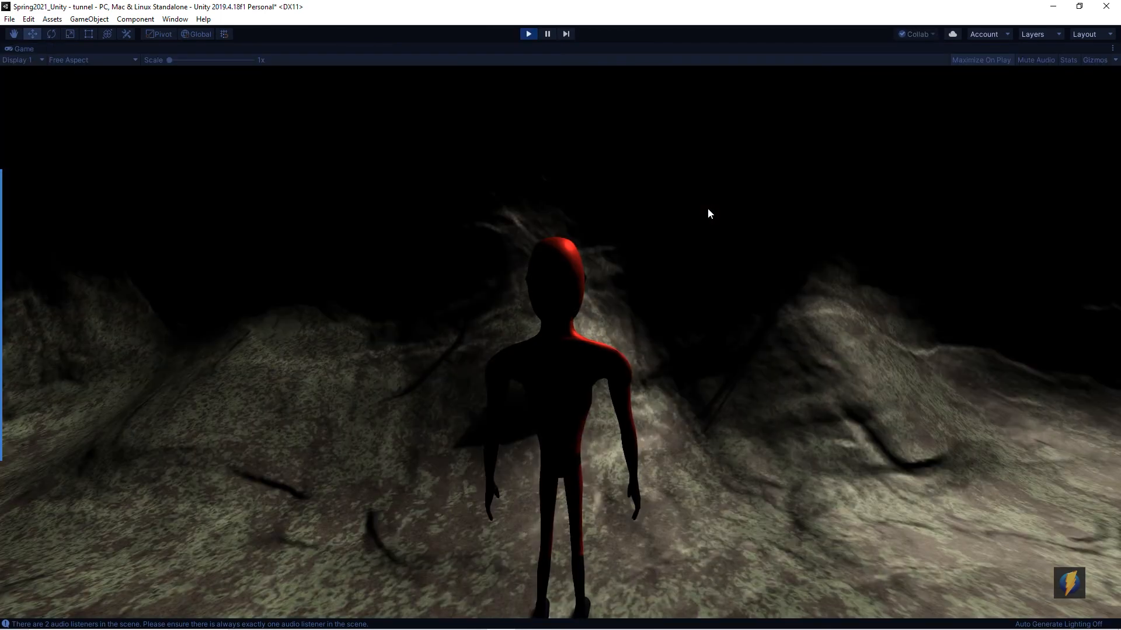
{"action": "key", "text": "w"}
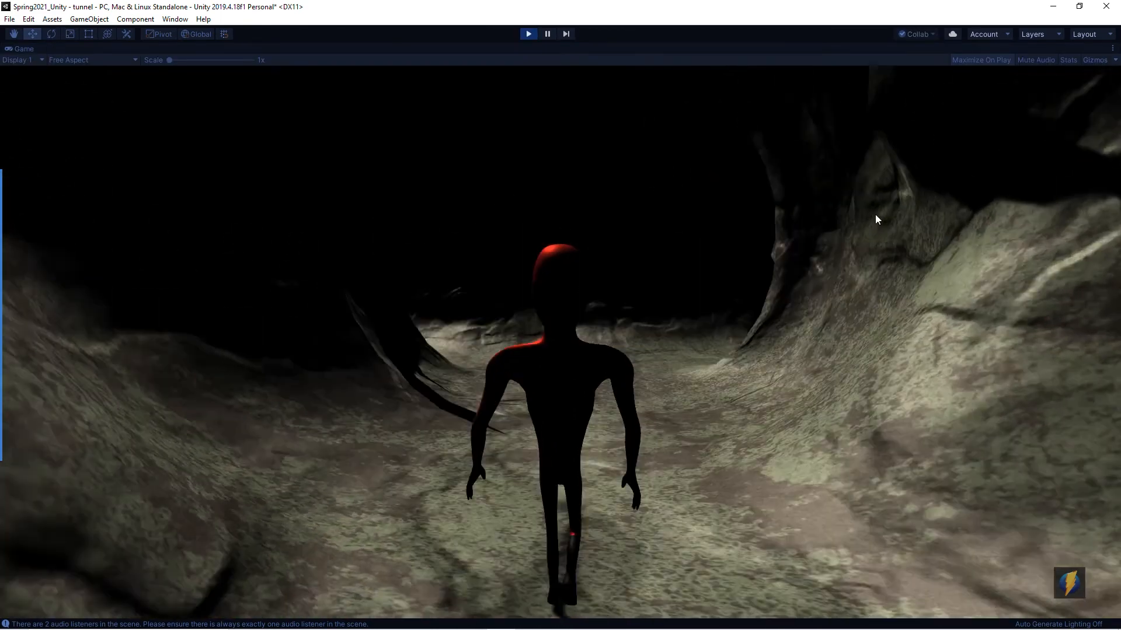
{"action": "key", "text": "w"}
{"action": "key", "text": "w"}
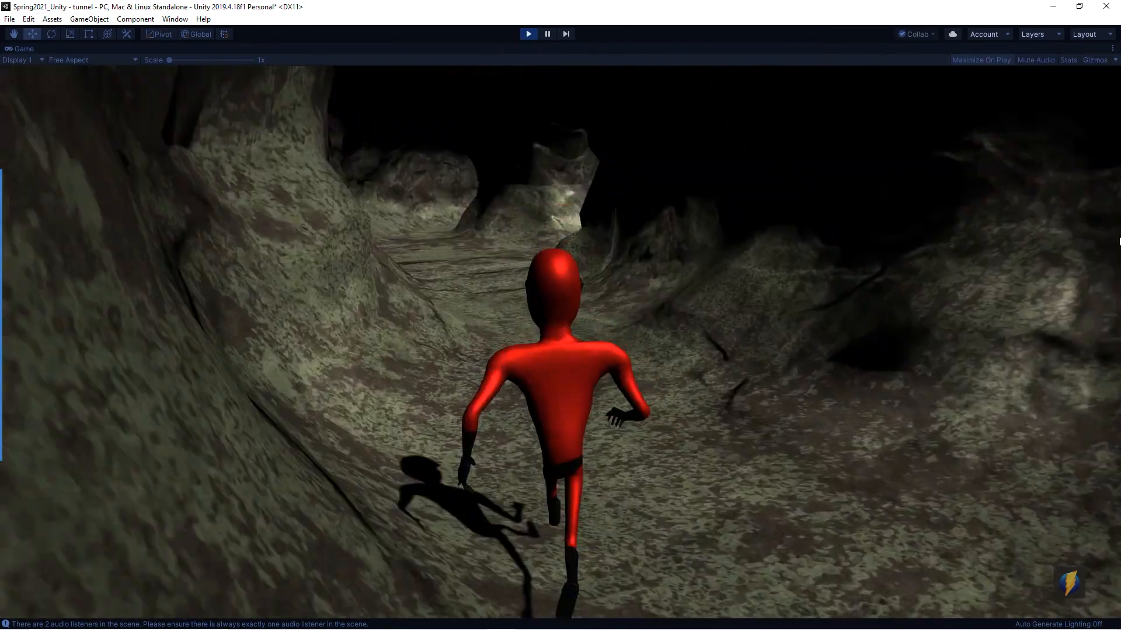
{"action": "key", "text": "w"}
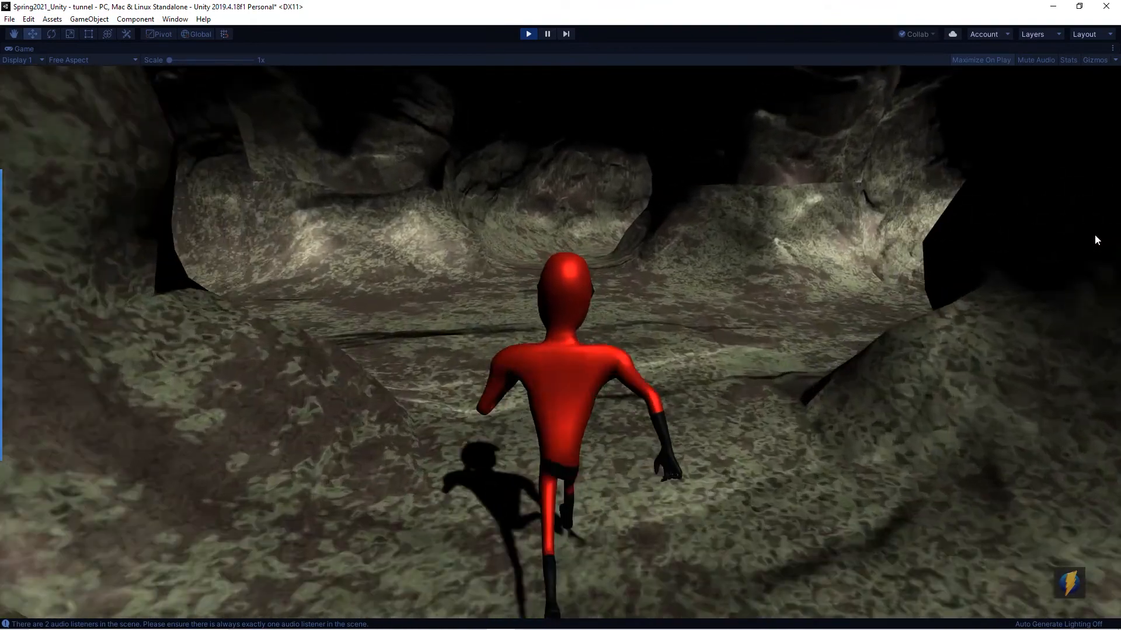
{"action": "key", "text": "w"}
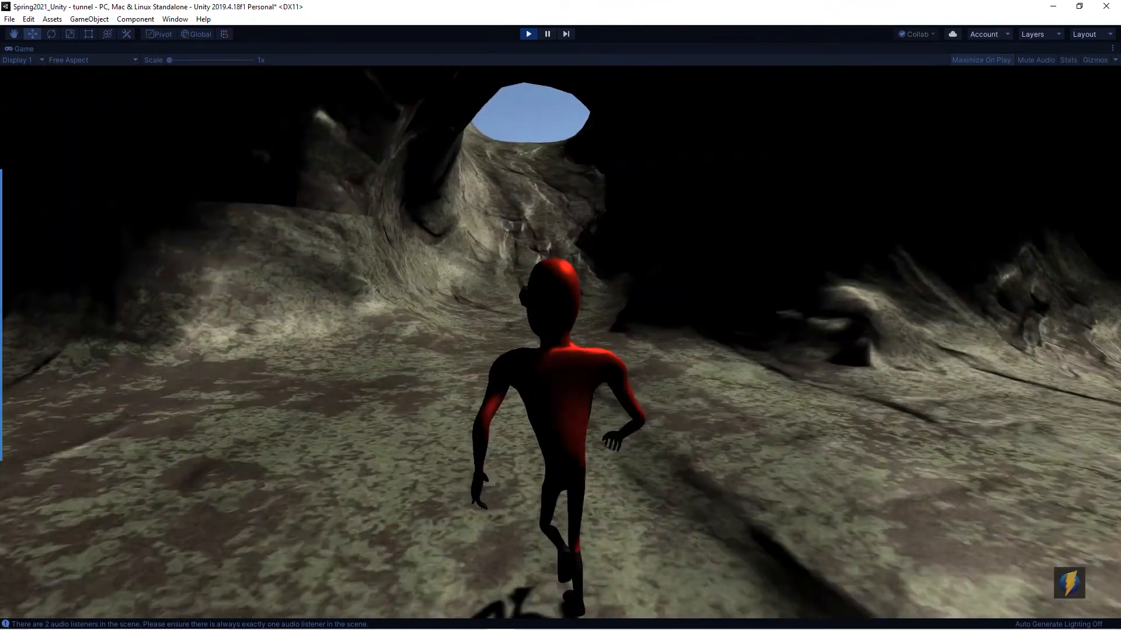
{"action": "key", "text": "w"}
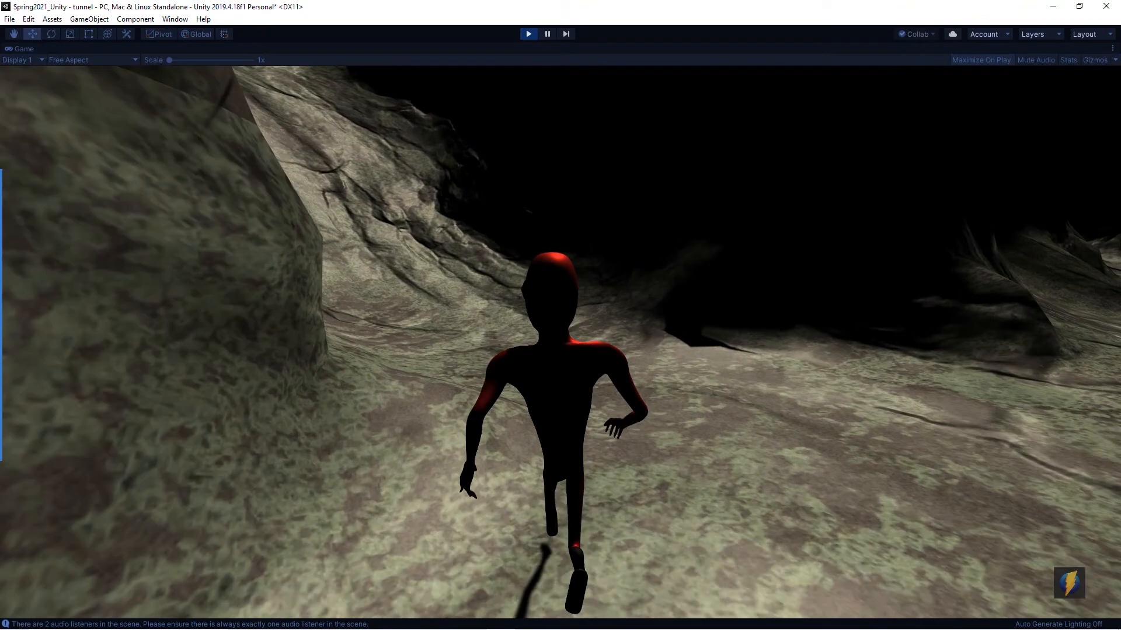
{"action": "key", "text": "w"}
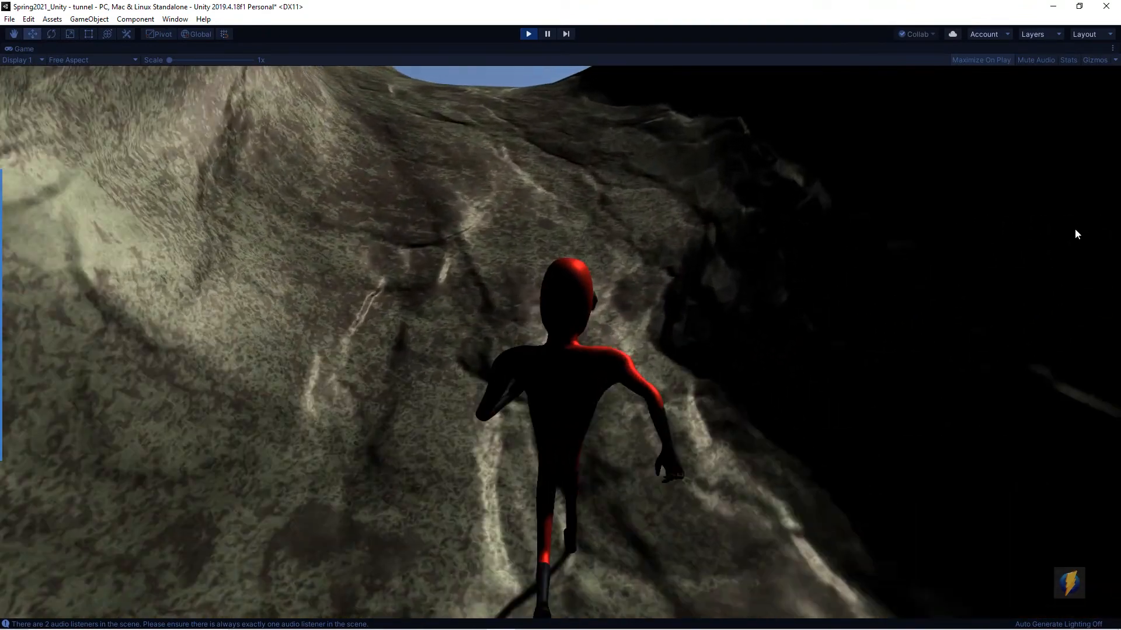
{"action": "key", "text": "w"}
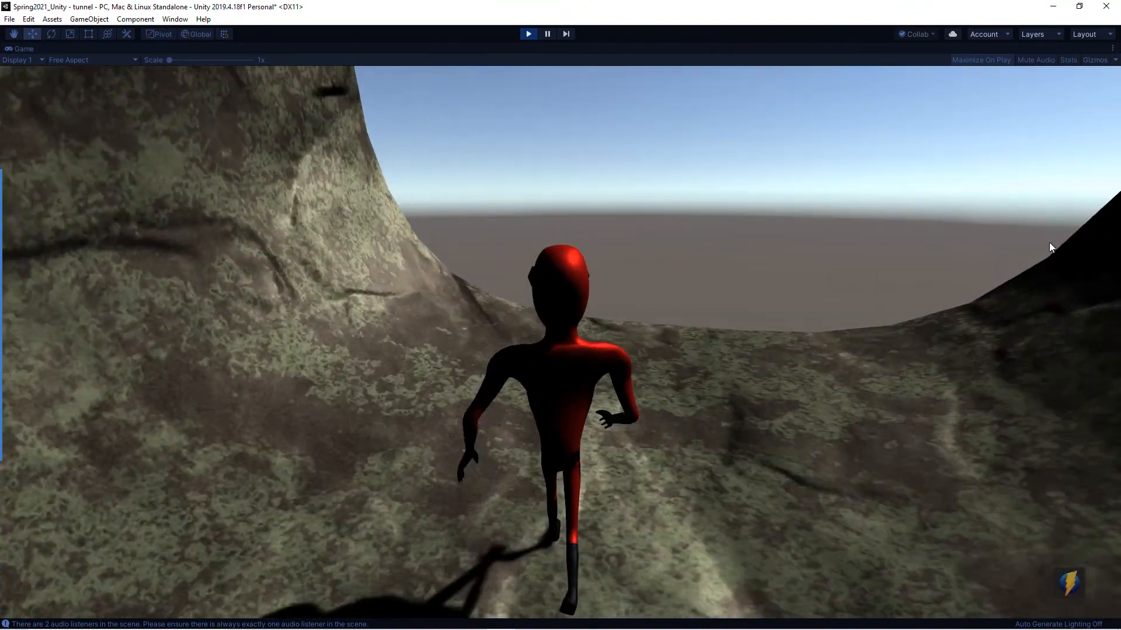
{"action": "key", "text": "w"}
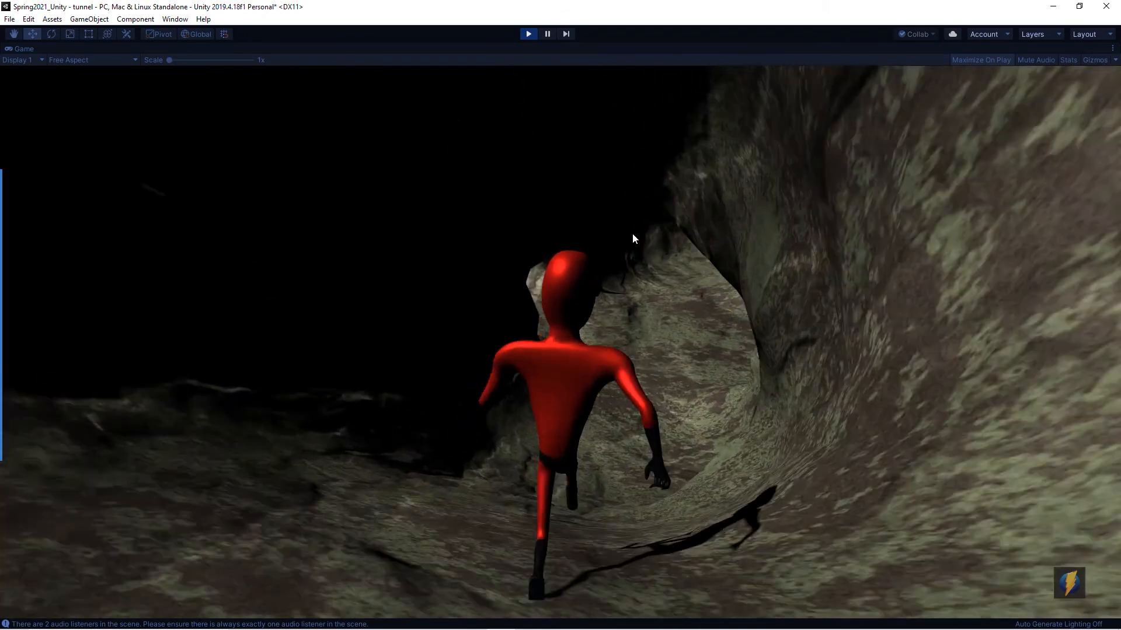
{"action": "key", "text": "w"}
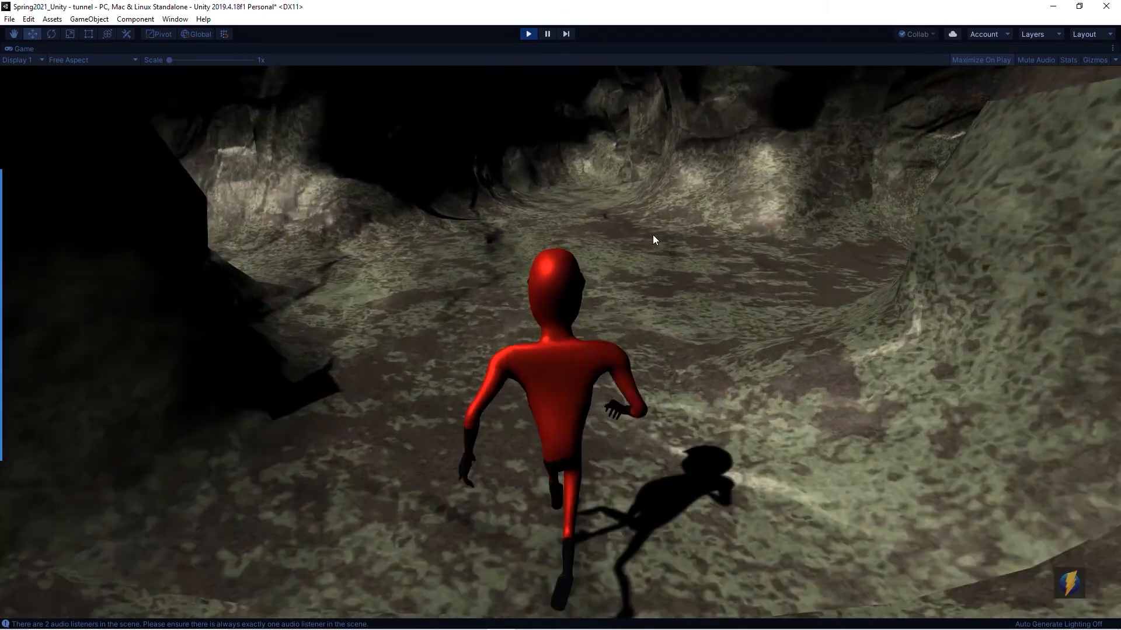
{"action": "key", "text": "w"}
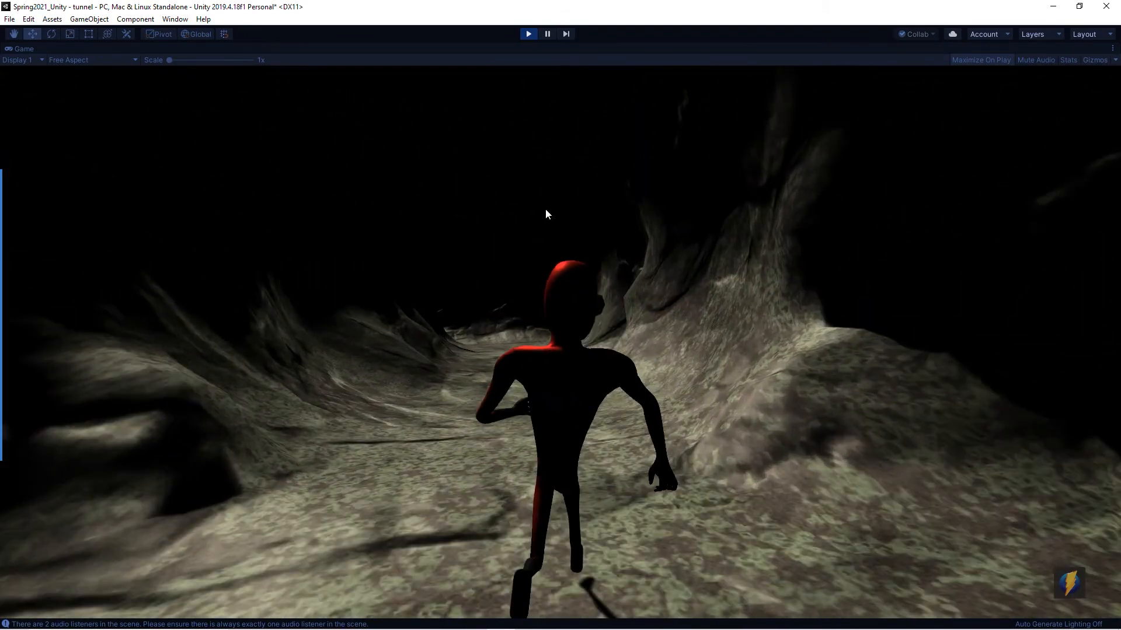
{"action": "left_click", "coordinate": [528, 33]}
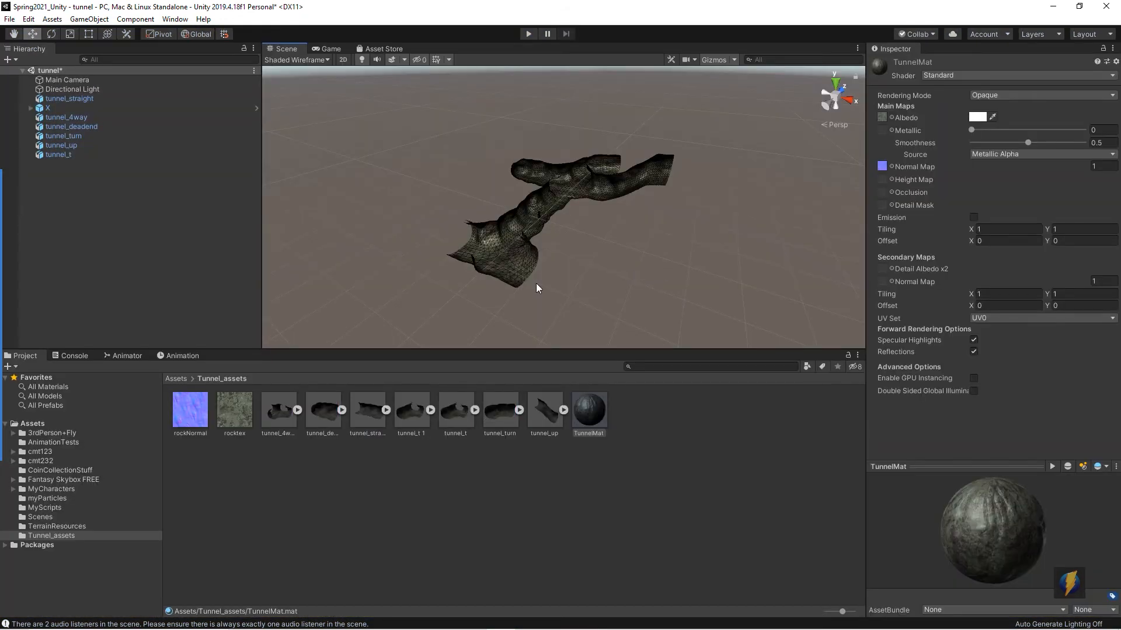
Lower TunnelMat's Smoothness to 0.117 and check the duller rock surface in a short play-mode walk
{"action": "left_click", "coordinate": [587, 408]}
{"action": "left_click_drag", "start_coordinate": [1025, 140], "coordinate": [987, 167]}
{"action": "left_click", "coordinate": [527, 34]}
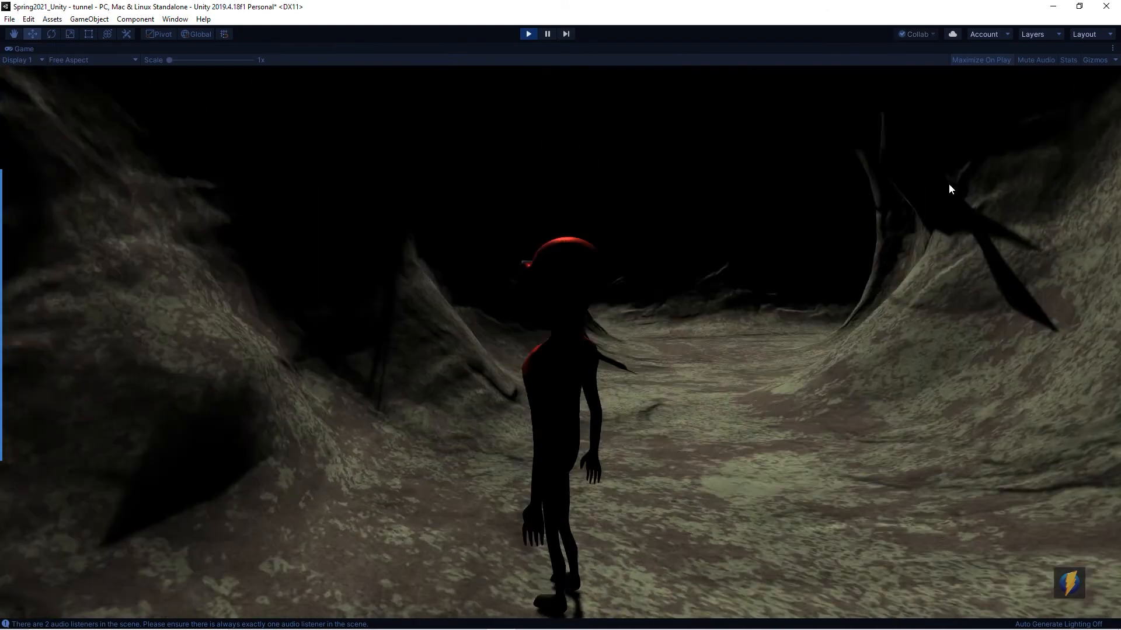
{"action": "key", "text": "w"}
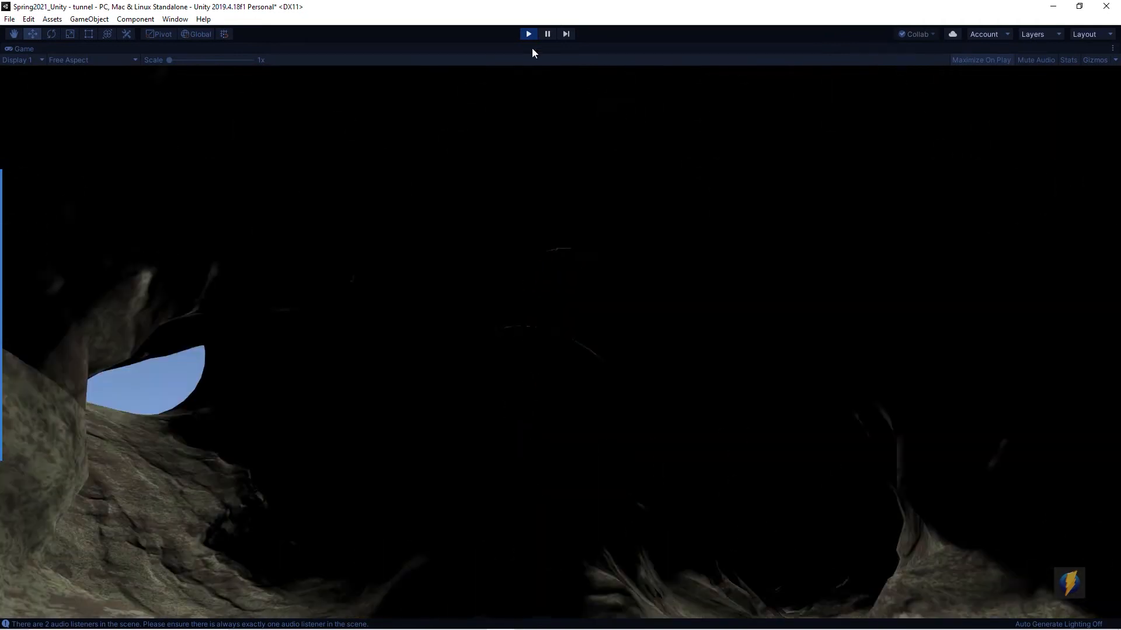
{"action": "left_click", "coordinate": [528, 35]}
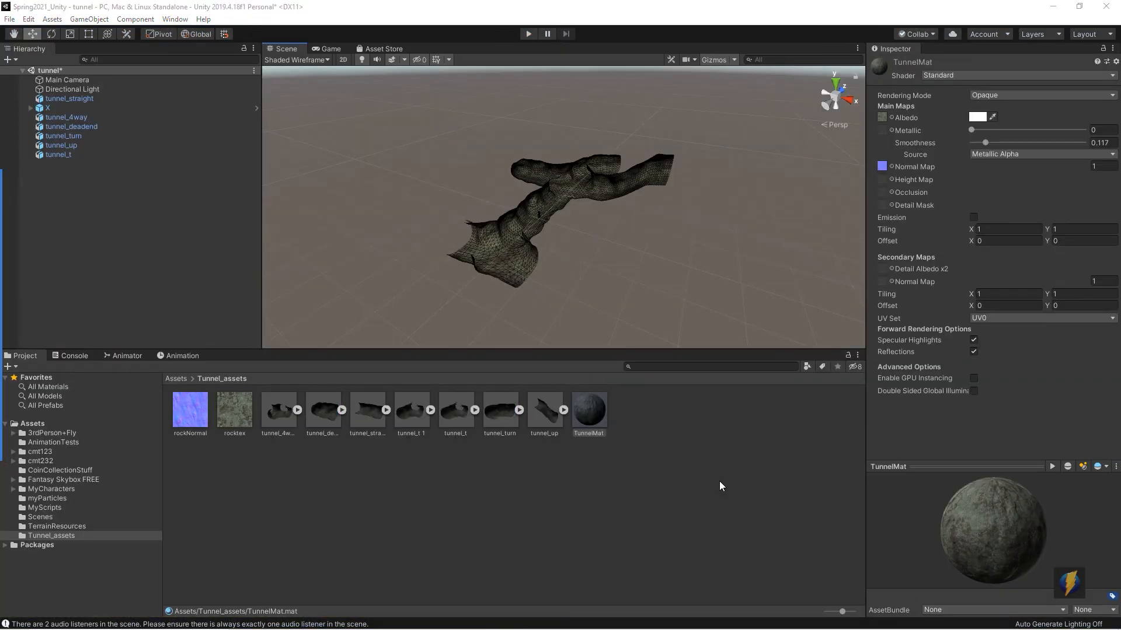
Create a folder named Tunnel_prefabs inside Tunnel_assets
{"action": "mouse_move", "coordinate": [687, 207]}
{"action": "left_mouse_down", "text": "alt"}
{"action": "mouse_move", "coordinate": [530, 198]}
{"action": "mouse_move", "coordinate": [674, 201]}
{"action": "left_mouse_up", "text": "alt"}
{"action": "right_click_drag", "start_coordinate": [500, 228], "coordinate": [622, 205], "text": "alt"}
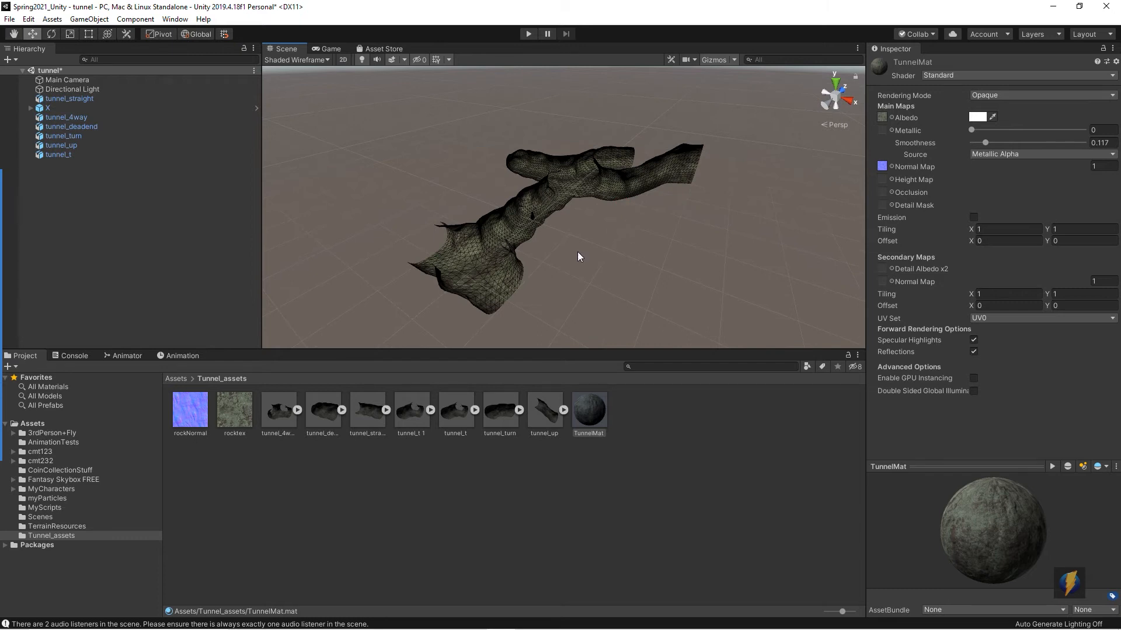
{"action": "left_click_drag", "start_coordinate": [564, 262], "coordinate": [491, 233], "text": "alt"}
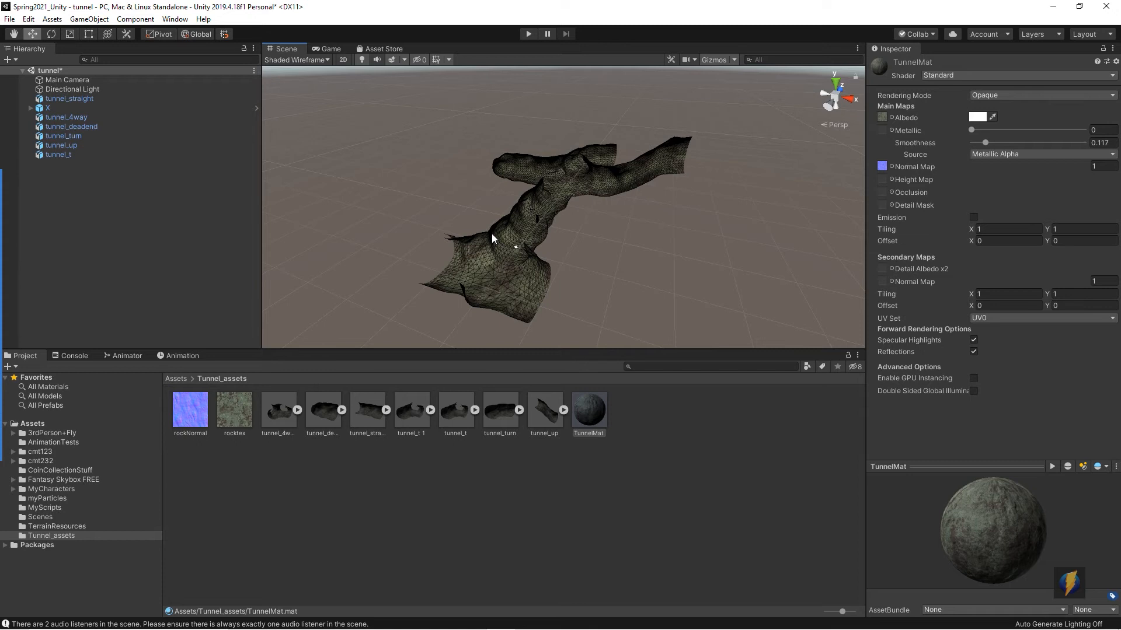
{"action": "right_click", "coordinate": [667, 444]}
{"action": "mouse_move", "coordinate": [713, 156]}
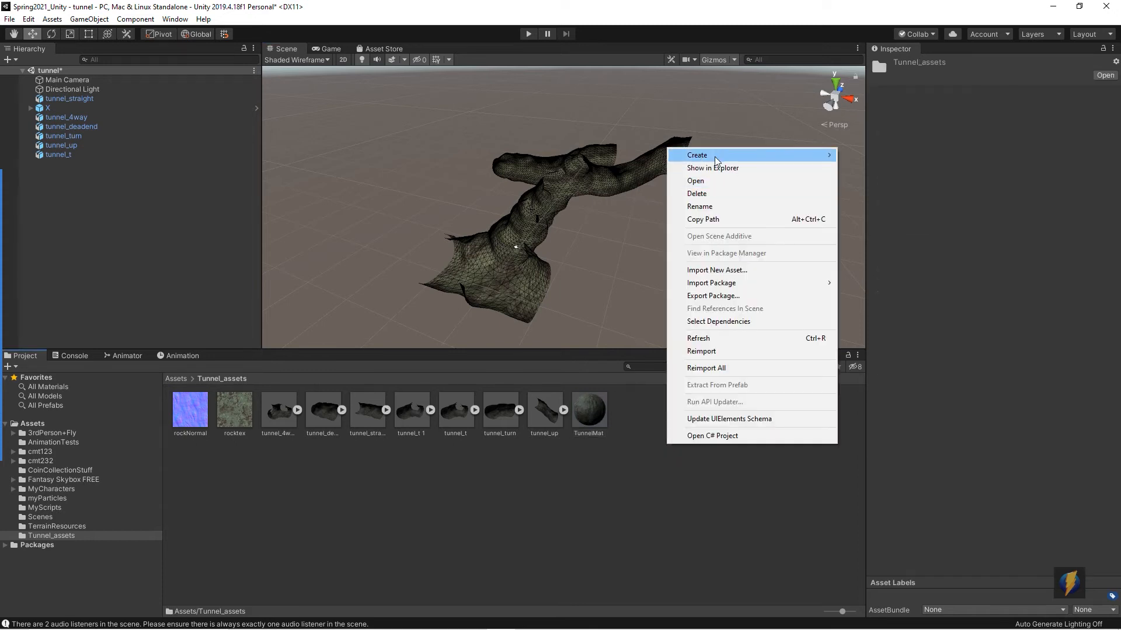
{"action": "left_click", "coordinate": [874, 156]}
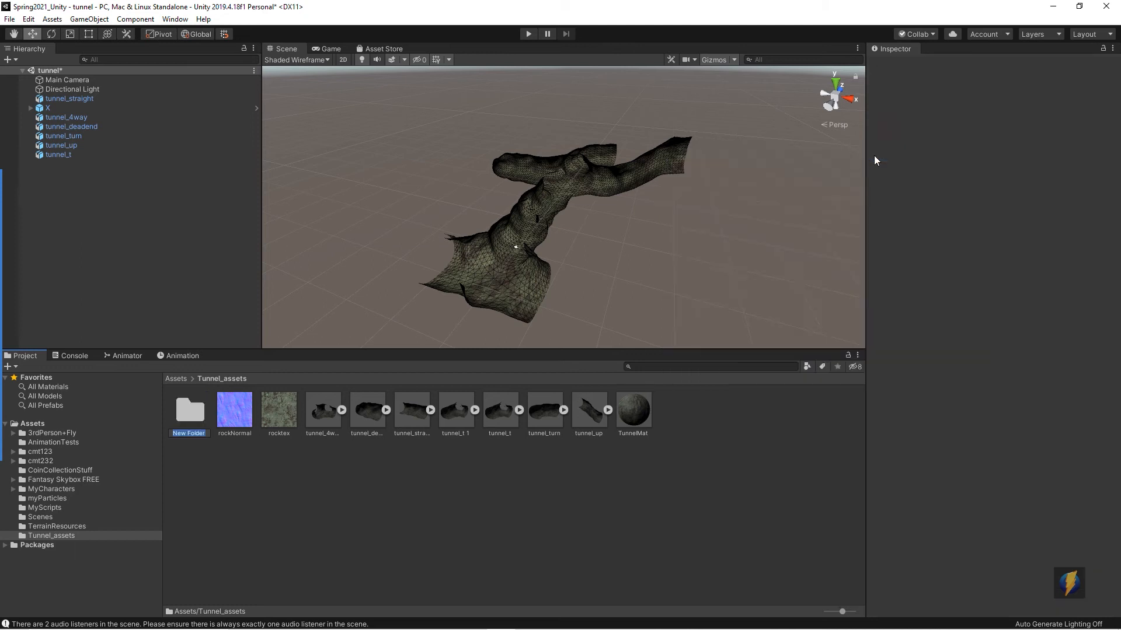
{"action": "type", "text": "Tu"}
{"action": "type", "text": "nnel_"}
{"action": "type", "text": "prefa"}
{"action": "type", "text": "bs"}
{"action": "key", "text": "Return"}
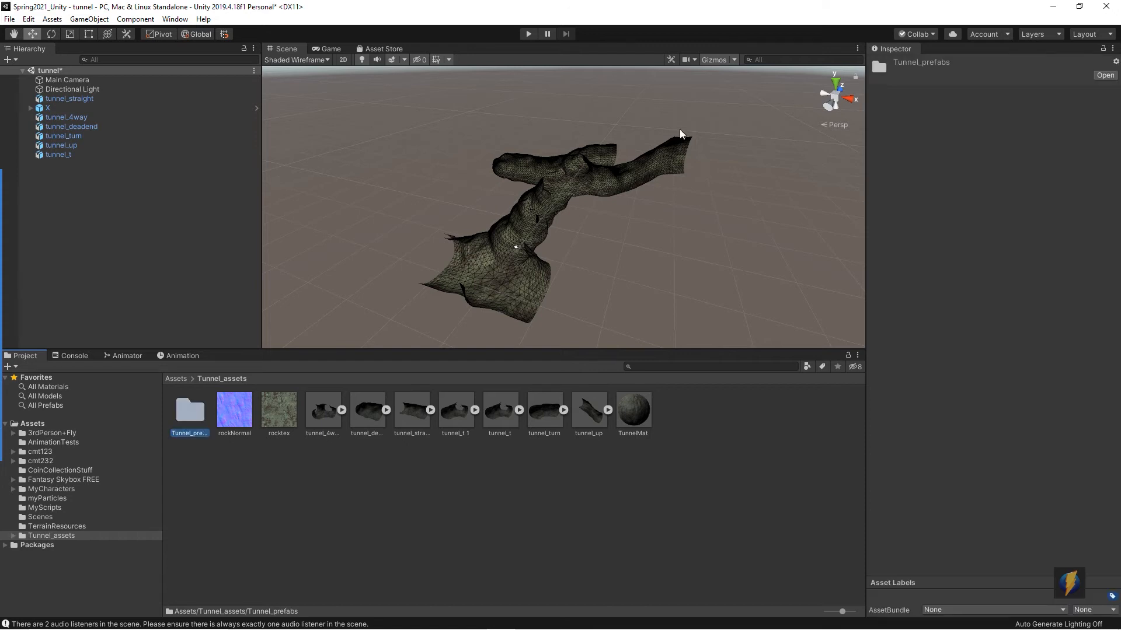
Save tunnel_straight, tunnel_4way and tunnel_deadend from the scene as original prefabs in the Tunnel_prefabs folder
{"action": "double_click", "coordinate": [184, 408]}
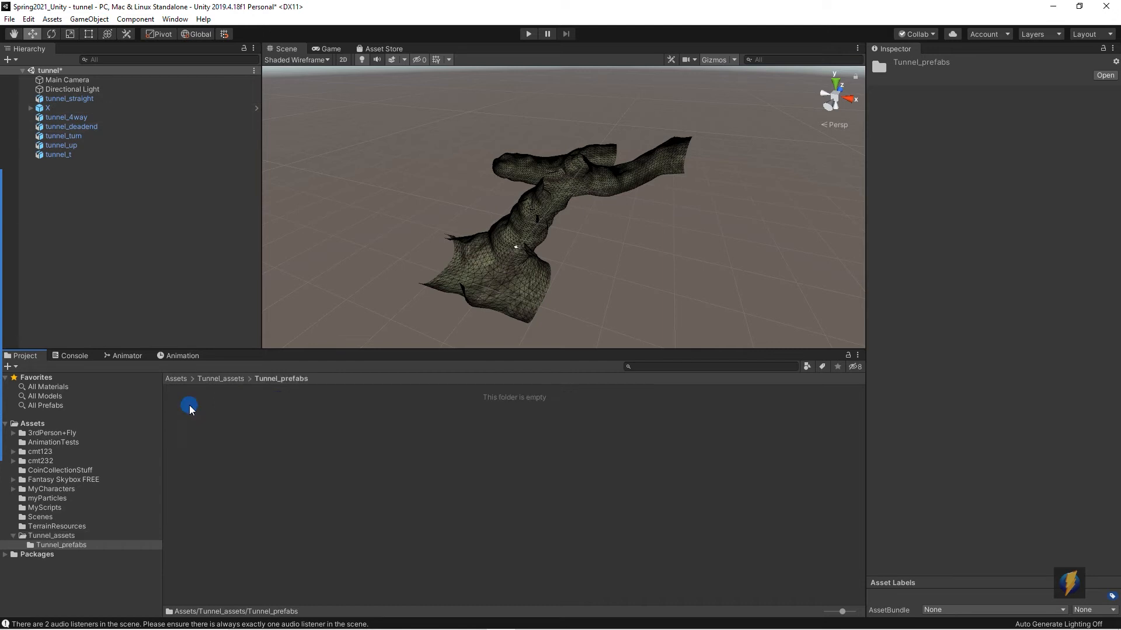
{"action": "left_click", "coordinate": [81, 99]}
{"action": "left_click_drag", "start_coordinate": [77, 97], "coordinate": [617, 565]}
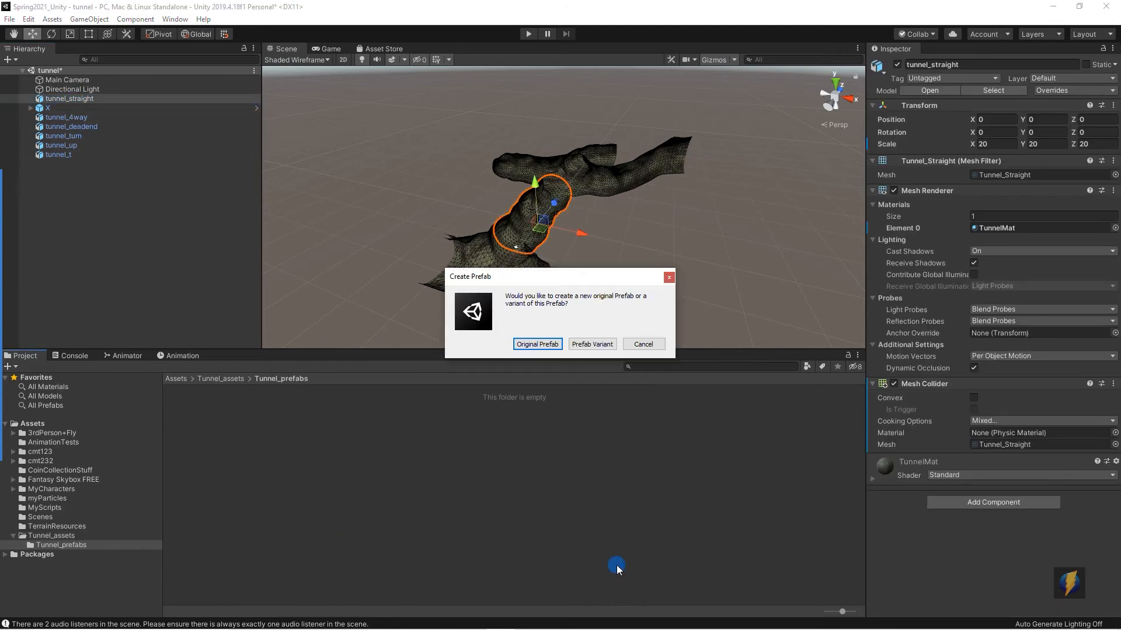
{"action": "left_click", "coordinate": [537, 345]}
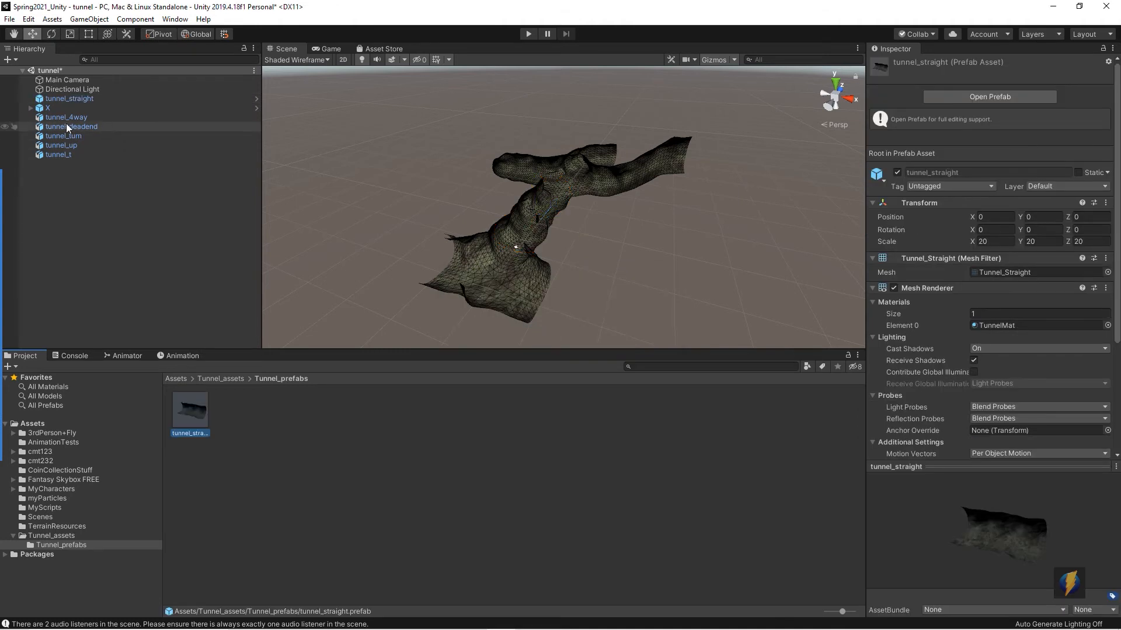
{"action": "left_click_drag", "start_coordinate": [58, 117], "coordinate": [391, 528]}
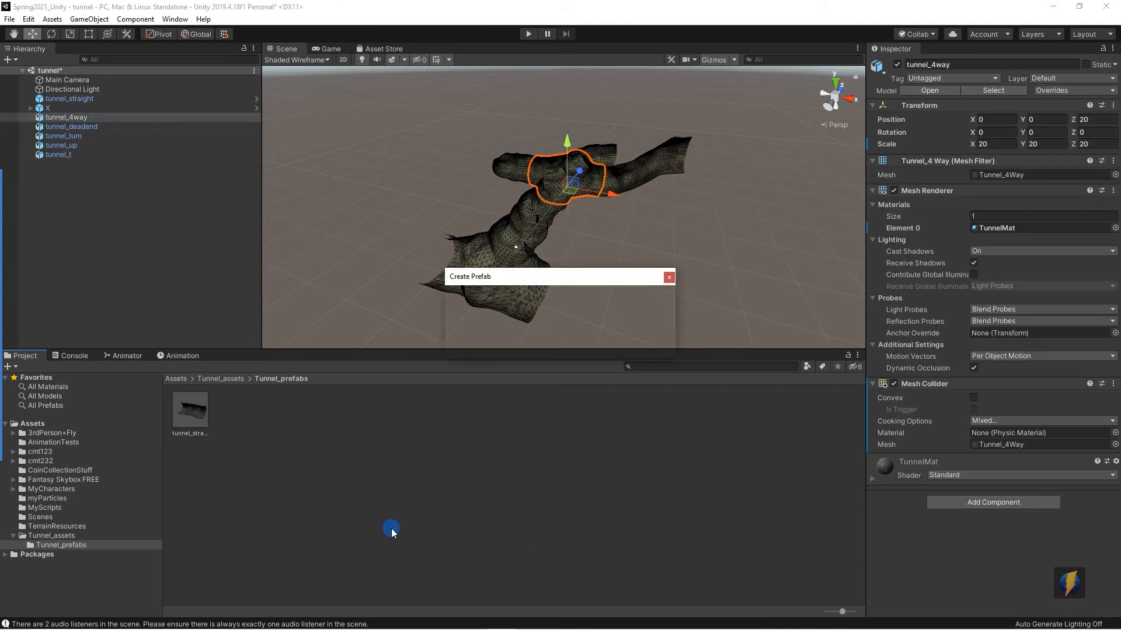
{"action": "left_click", "coordinate": [536, 345]}
{"action": "left_click_drag", "start_coordinate": [61, 125], "coordinate": [427, 520]}
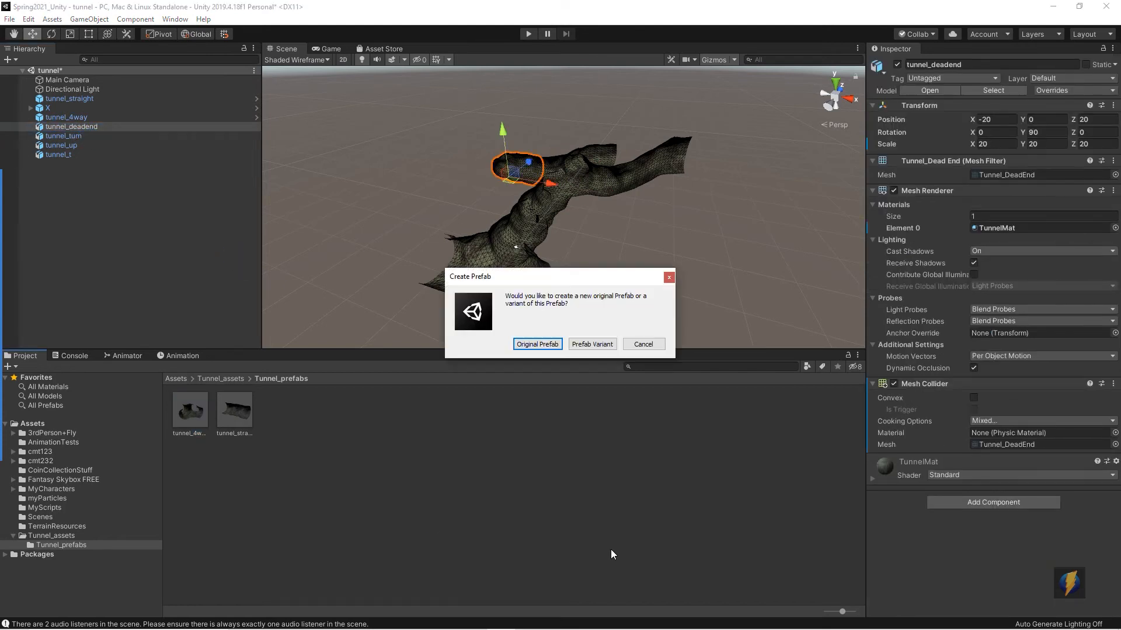
{"action": "left_click", "coordinate": [537, 344]}
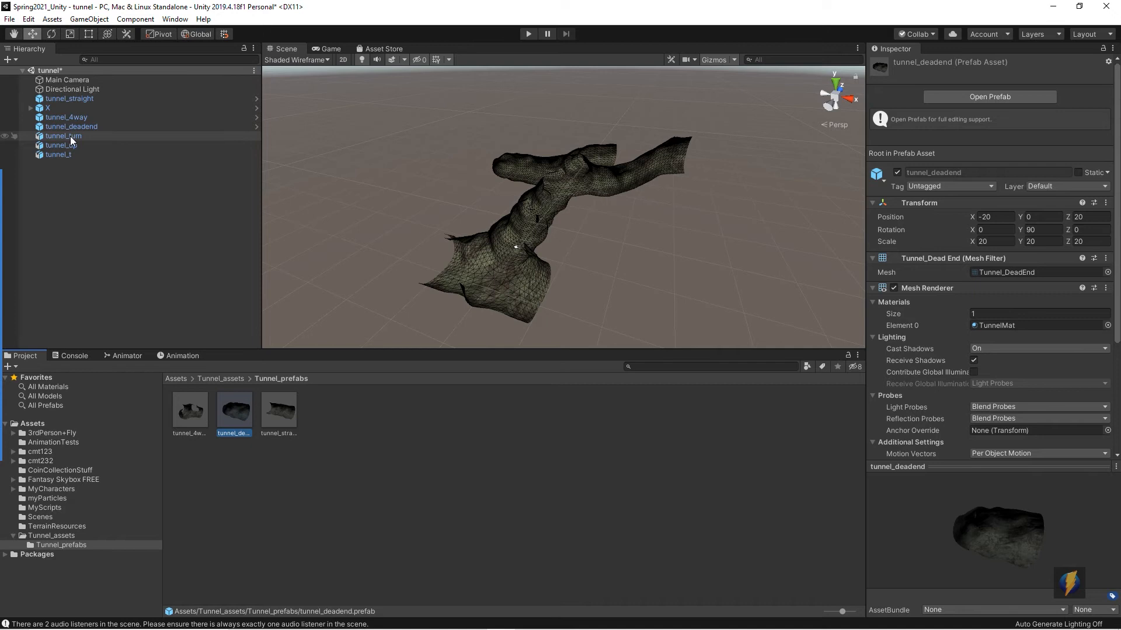
Save tunnel_turn, tunnel_up and tunnel_t from the scene as original prefabs in the Tunnel_prefabs folder
{"action": "left_click_drag", "start_coordinate": [70, 135], "coordinate": [439, 468]}
{"action": "left_click_drag", "start_coordinate": [58, 146], "coordinate": [419, 477]}
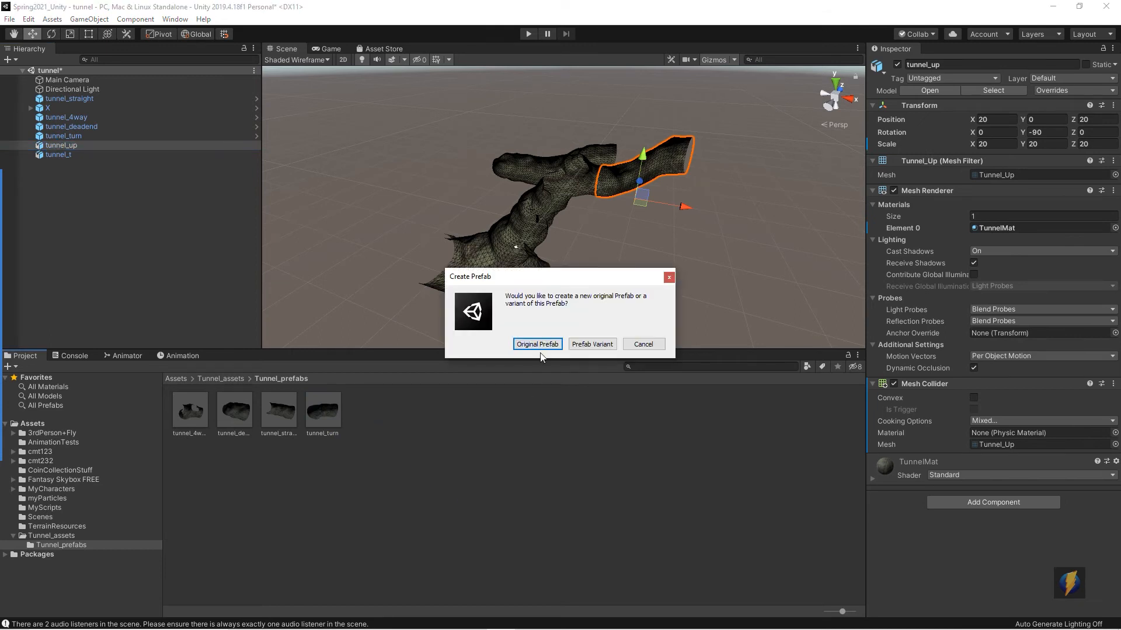
{"action": "left_click", "coordinate": [536, 344]}
{"action": "left_click", "coordinate": [58, 155]}
{"action": "left_click_drag", "start_coordinate": [49, 156], "coordinate": [522, 470]}
{"action": "left_click", "coordinate": [536, 348]}
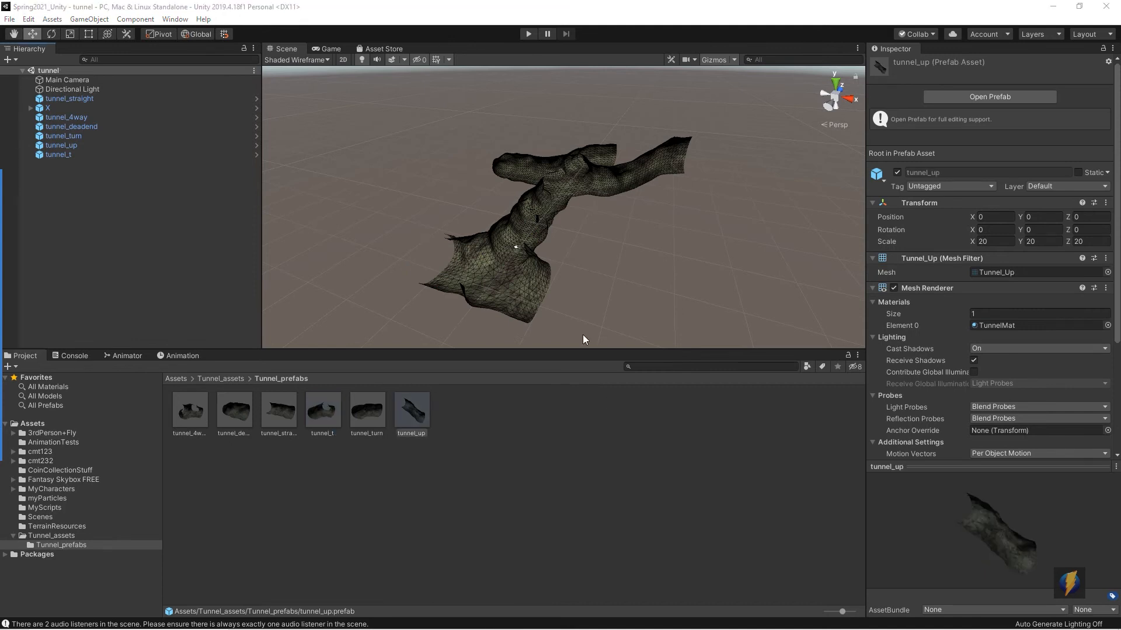
Examine the transform settings of the tunnel prefabs one after another
{"action": "left_click", "coordinate": [629, 365]}
{"action": "left_click", "coordinate": [366, 410]}
{"action": "left_click", "coordinate": [322, 410]}
{"action": "left_click", "coordinate": [279, 410]}
{"action": "left_click", "coordinate": [235, 408]}
{"action": "left_click", "coordinate": [286, 410]}
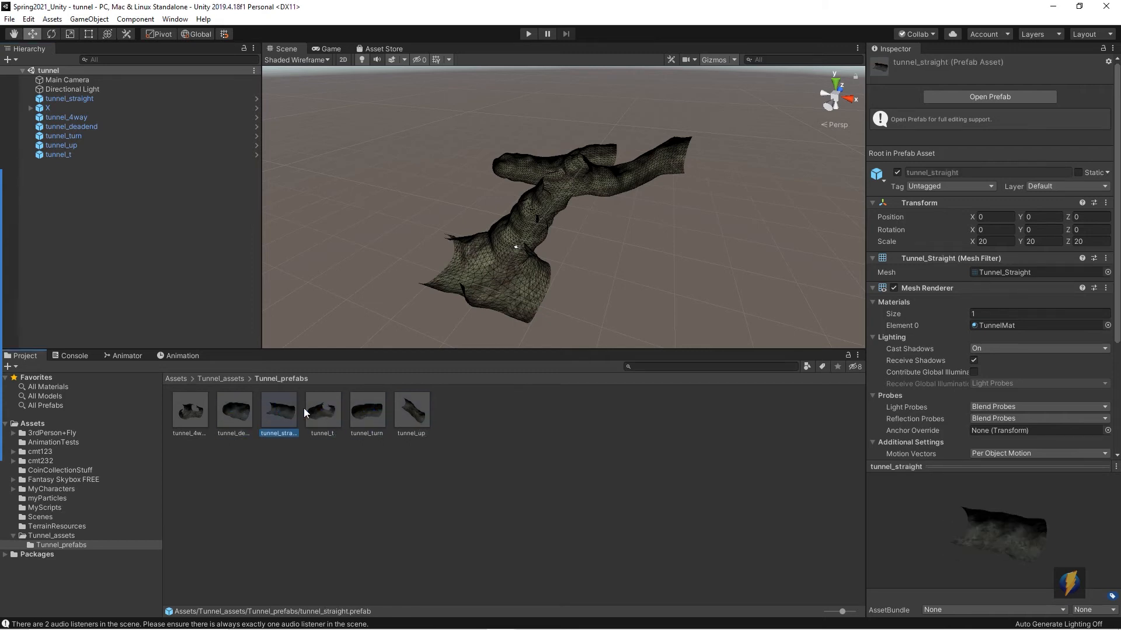
{"action": "left_click", "coordinate": [359, 415]}
{"action": "mouse_move", "coordinate": [2, 319]}
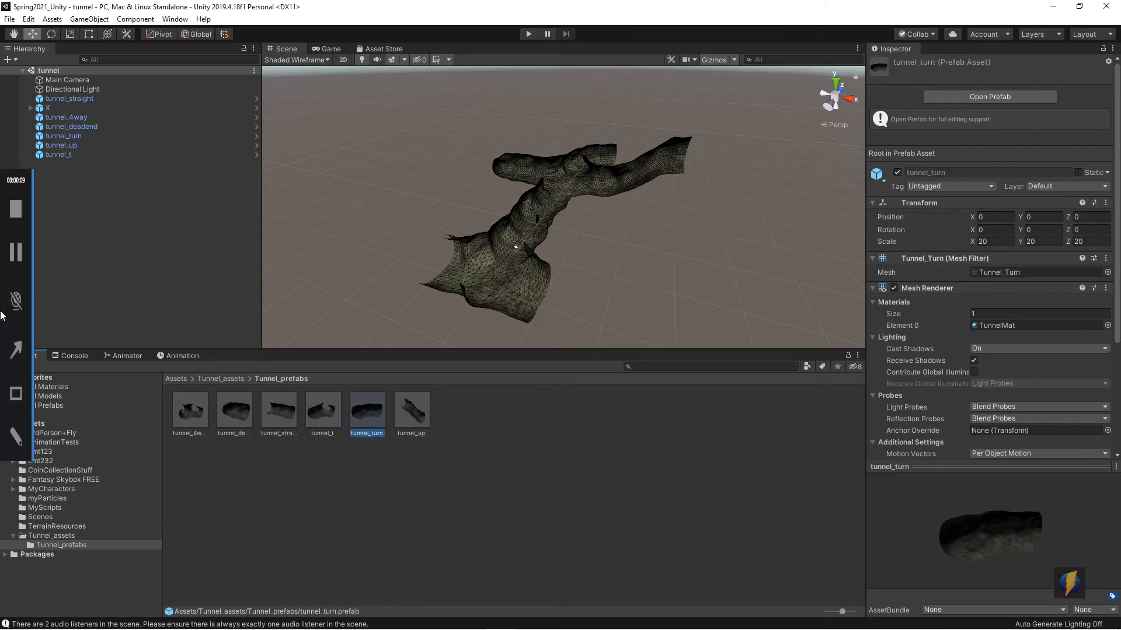
{"action": "left_click", "coordinate": [24, 349]}
Place an extra copy of the tunnel_up prefab in the scene as a test and delete it
{"action": "mouse_move", "coordinate": [500, 254]}
{"action": "left_mouse_down"}
{"action": "mouse_move", "coordinate": [283, 380]}
{"action": "mouse_move", "coordinate": [358, 430]}
{"action": "mouse_move", "coordinate": [858, 243]}
{"action": "mouse_move", "coordinate": [864, 221]}
{"action": "mouse_move", "coordinate": [1050, 221]}
{"action": "mouse_move", "coordinate": [881, 220]}
{"action": "mouse_move", "coordinate": [1048, 237]}
{"action": "mouse_move", "coordinate": [1070, 230]}
{"action": "mouse_move", "coordinate": [994, 223]}
{"action": "mouse_move", "coordinate": [1089, 219]}
{"action": "mouse_move", "coordinate": [835, 223]}
{"action": "left_mouse_up"}
{"action": "left_click", "coordinate": [448, 484]}
{"action": "left_click", "coordinate": [410, 414]}
{"action": "left_click_drag", "start_coordinate": [418, 417], "coordinate": [664, 204]}
{"action": "left_click", "coordinate": [663, 183]}
{"action": "right_click_drag", "start_coordinate": [473, 233], "coordinate": [572, 221], "text": "alt"}
{"action": "middle_click_drag", "start_coordinate": [570, 221], "coordinate": [537, 263], "text": "alt"}
{"action": "left_click_drag", "start_coordinate": [536, 263], "coordinate": [541, 222], "text": "alt"}
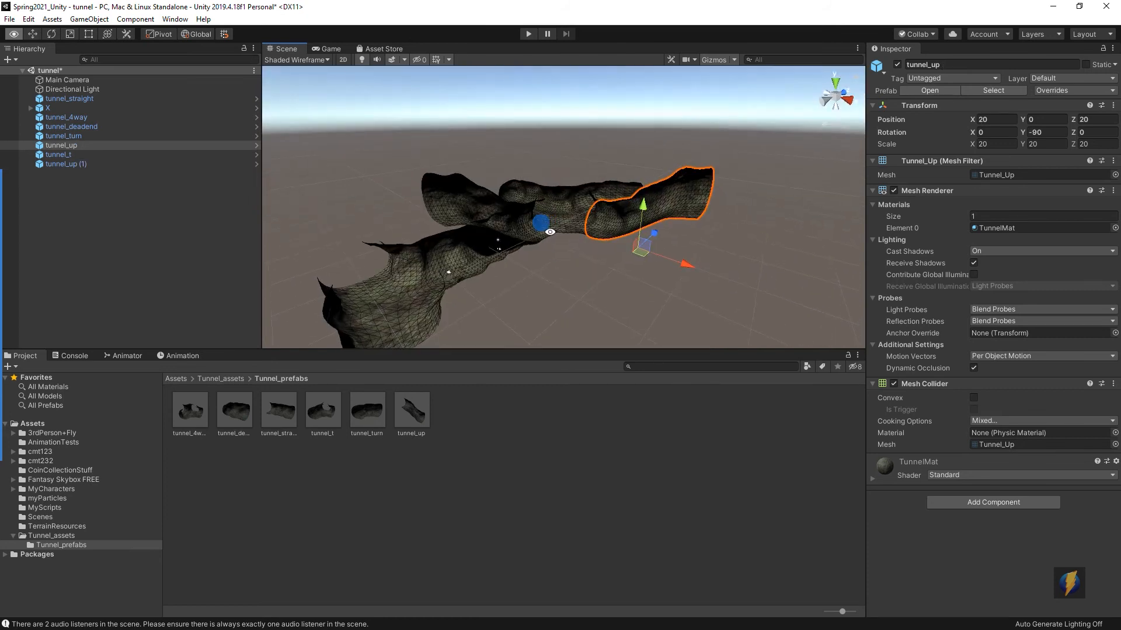
{"action": "left_click", "coordinate": [458, 196]}
{"action": "key", "text": "Delete"}
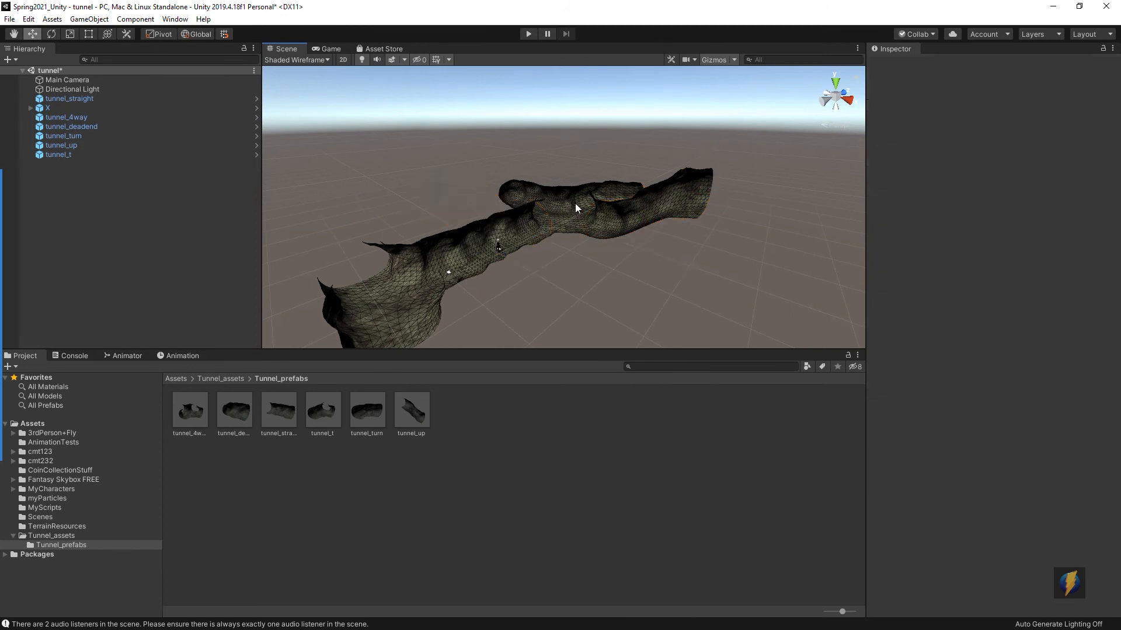
Run the game in play mode and walk the character through the tunnel to test it
{"action": "mouse_move", "coordinate": [655, 230]}
{"action": "left_mouse_down", "text": "alt"}
{"action": "mouse_move", "coordinate": [480, 241]}
{"action": "mouse_move", "coordinate": [616, 229]}
{"action": "mouse_move", "coordinate": [441, 188]}
{"action": "mouse_move", "coordinate": [410, 193]}
{"action": "mouse_move", "coordinate": [512, 205]}
{"action": "left_mouse_up", "text": "alt"}
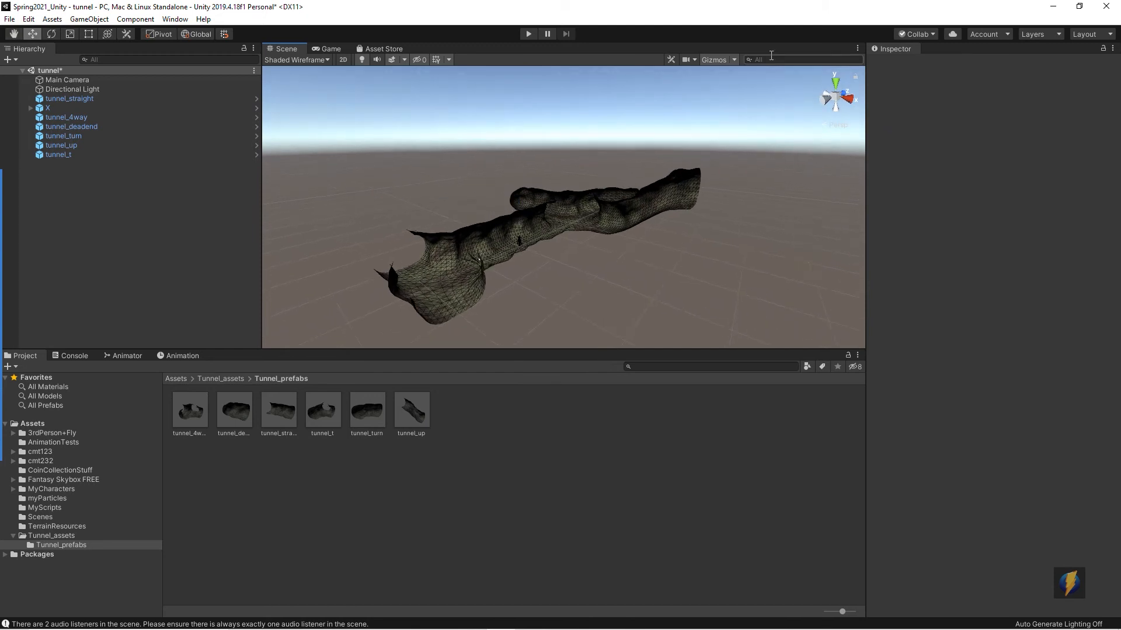
{"action": "left_click", "coordinate": [529, 34]}
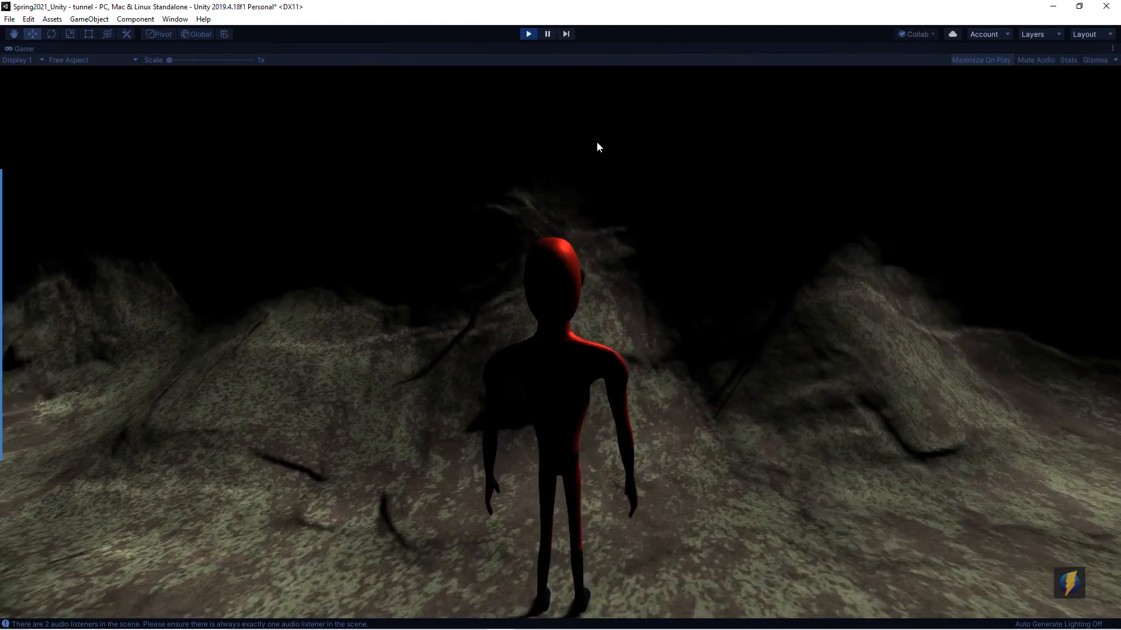
{"action": "key", "text": "w"}
{"action": "key", "text": "w"}
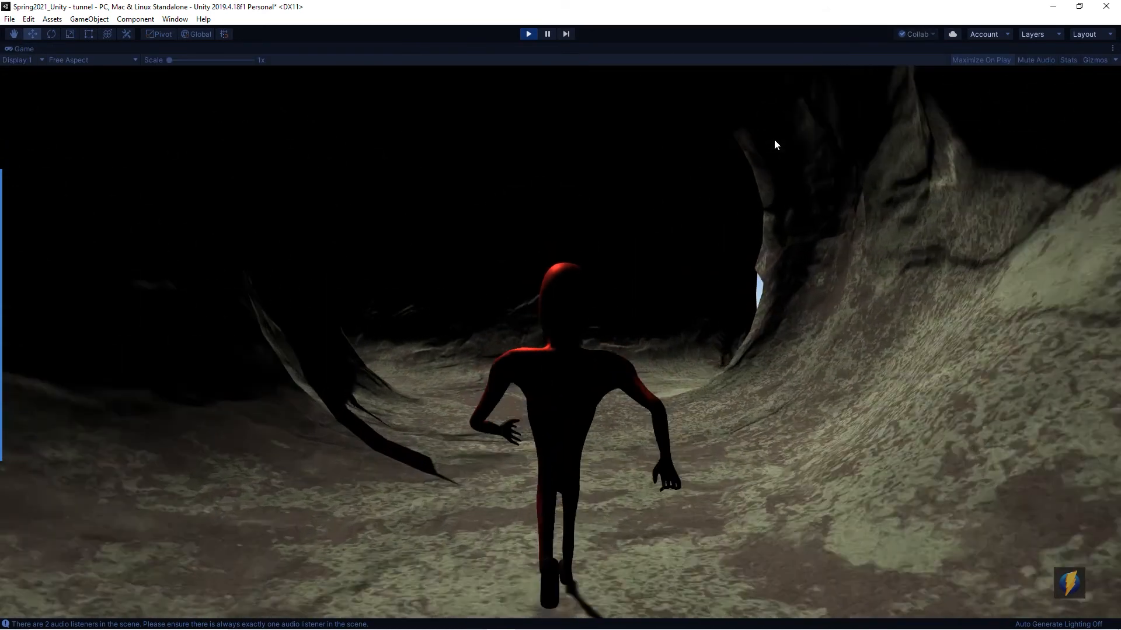
{"action": "key", "text": "w"}
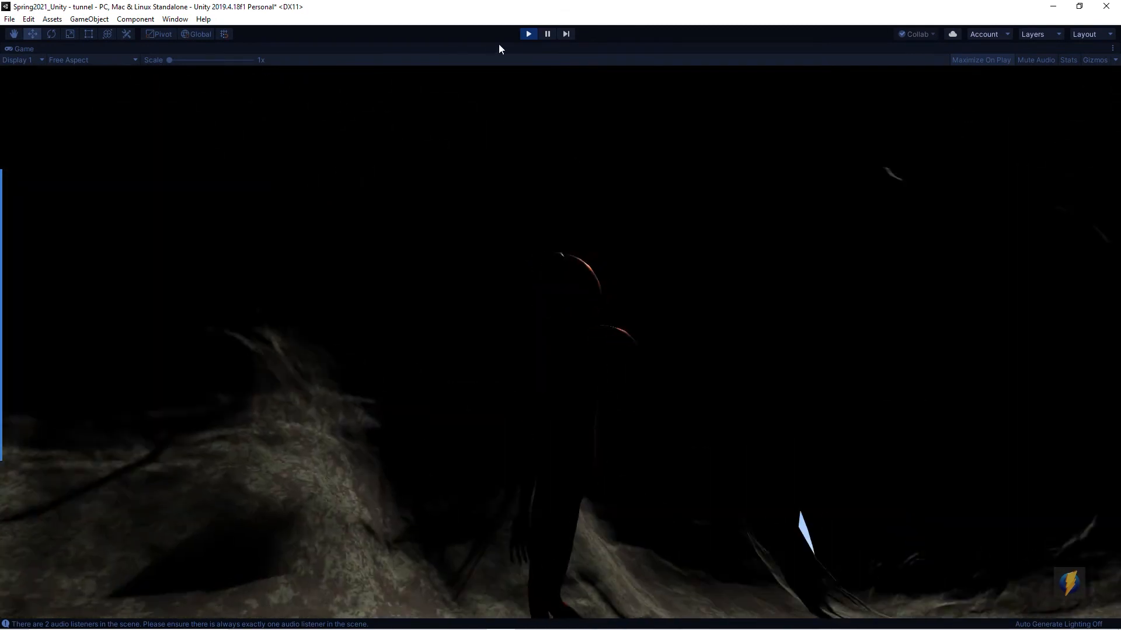
{"action": "left_click", "coordinate": [529, 32]}
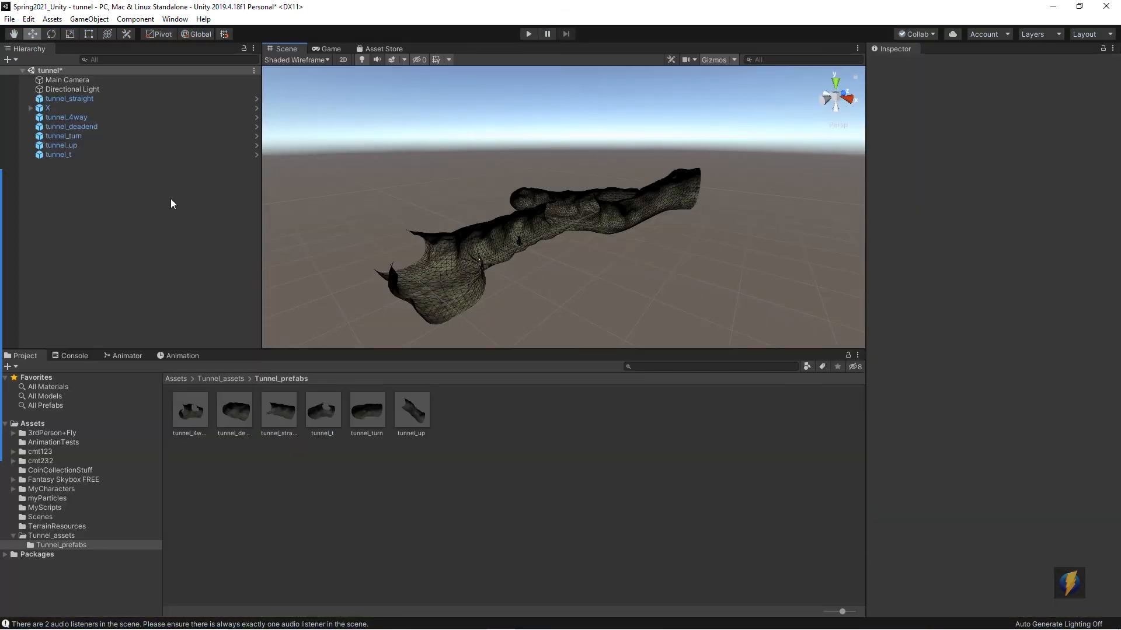
Delete the Directional Light and the Main Camera from the tunnel scene
{"action": "left_click", "coordinate": [65, 88]}
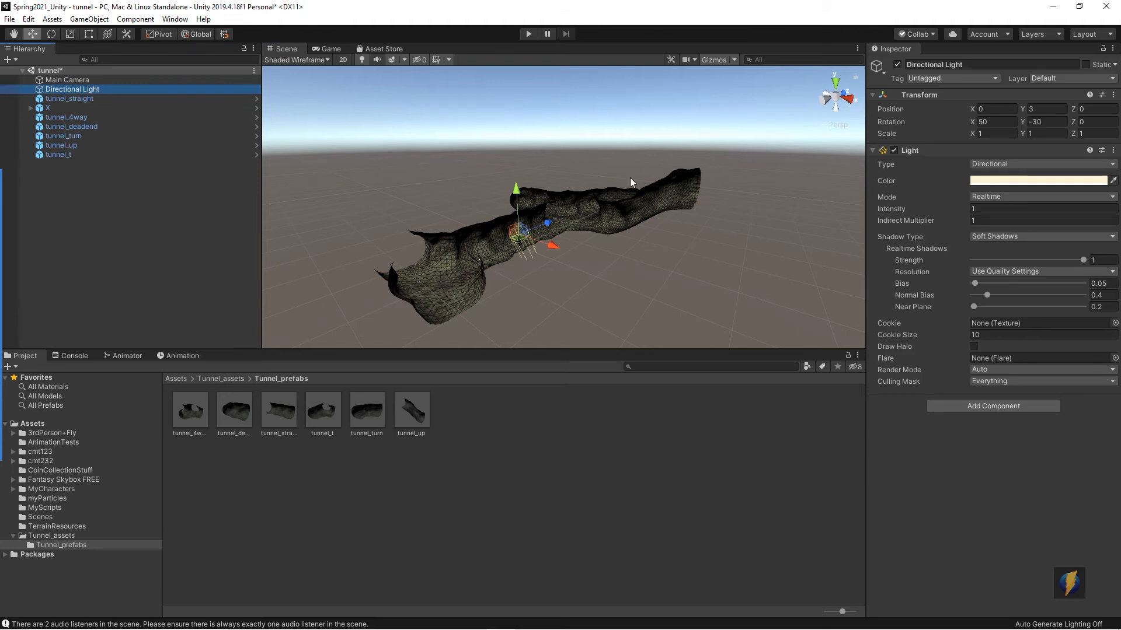
{"action": "key", "text": "Delete"}
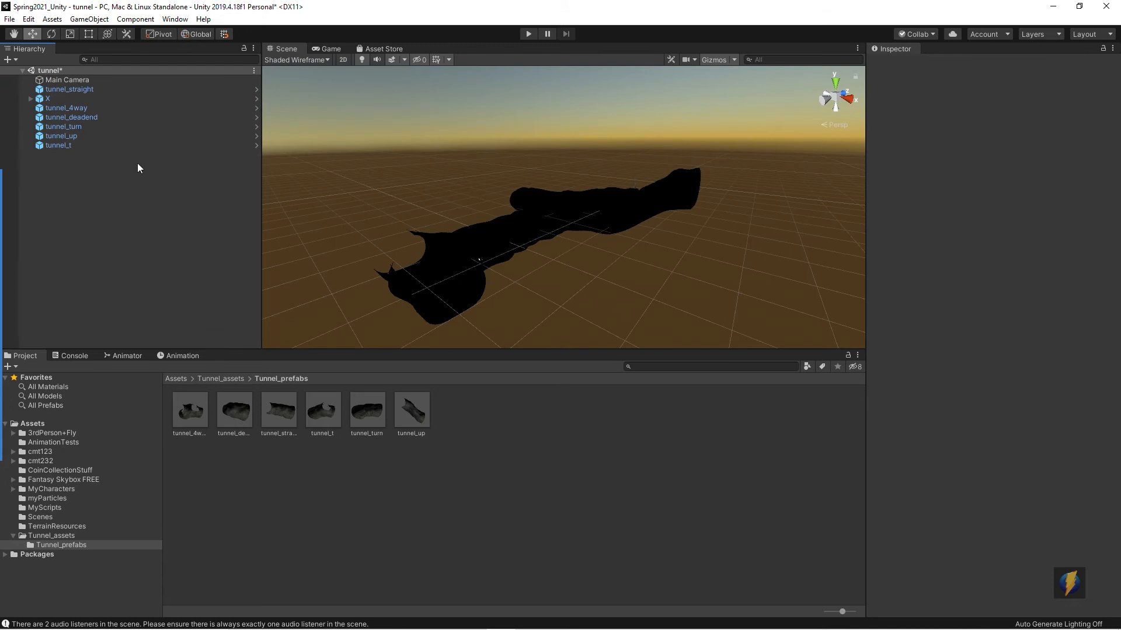
{"action": "left_click", "coordinate": [30, 98]}
{"action": "left_click", "coordinate": [71, 80]}
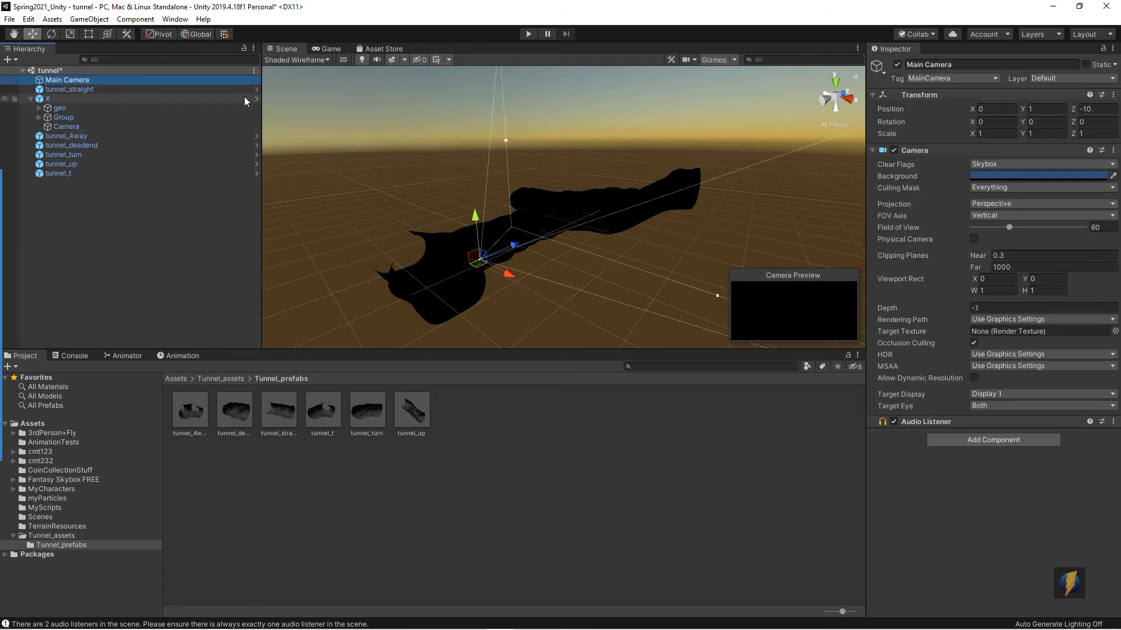
{"action": "key", "text": "Delete"}
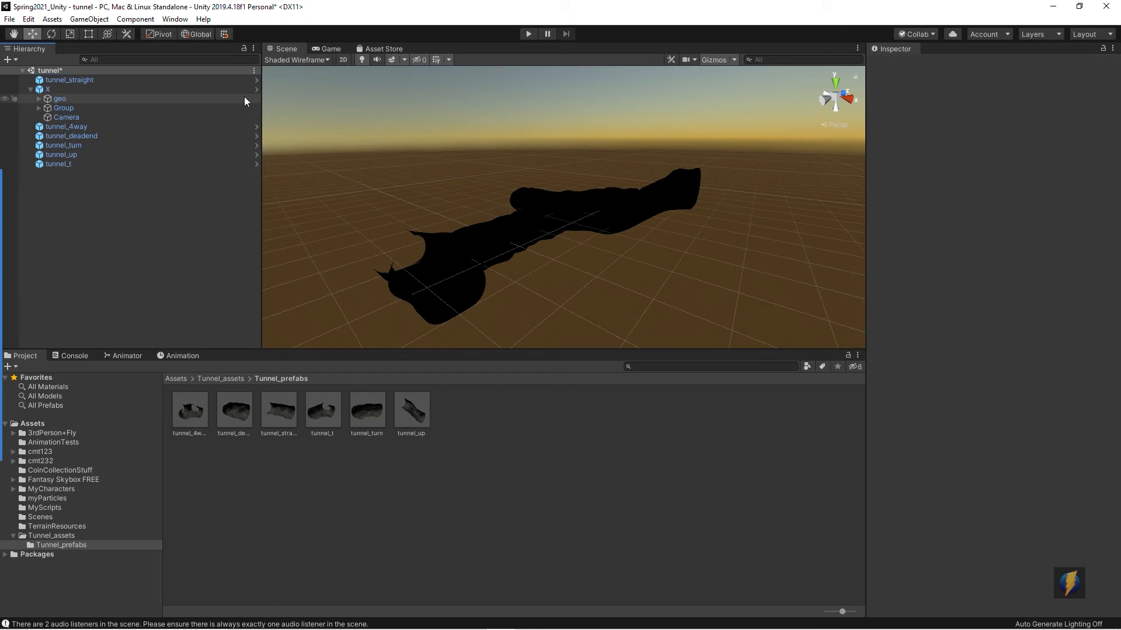
Inspect the camera attached to character X and test the tunnel in play mode without any scene light
{"action": "left_click", "coordinate": [70, 118]}
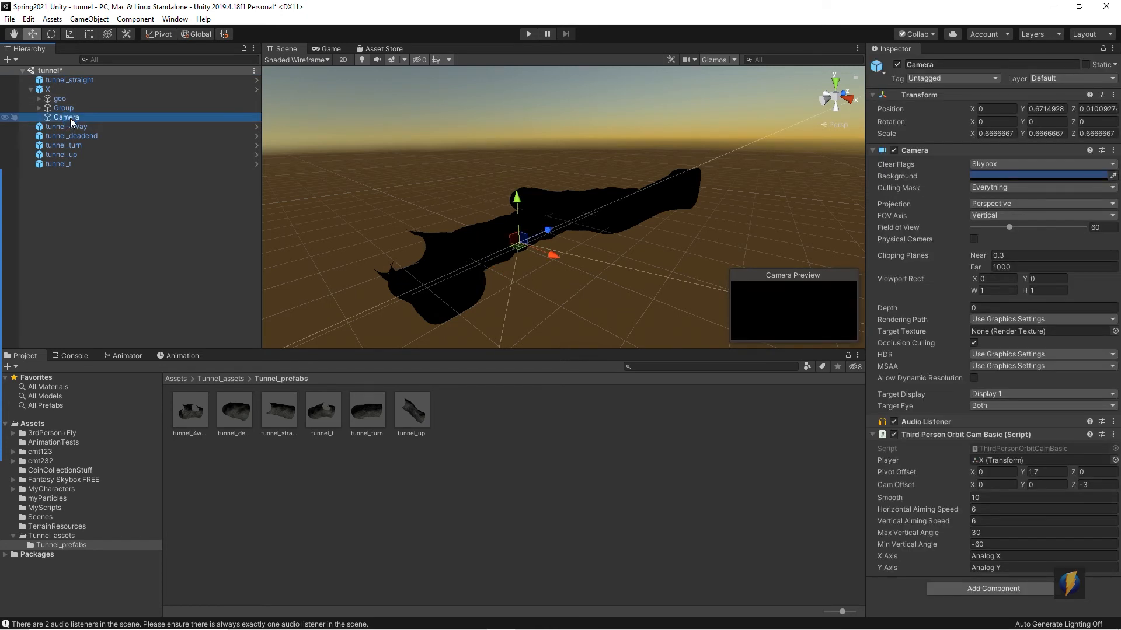
{"action": "left_click", "coordinate": [30, 90]}
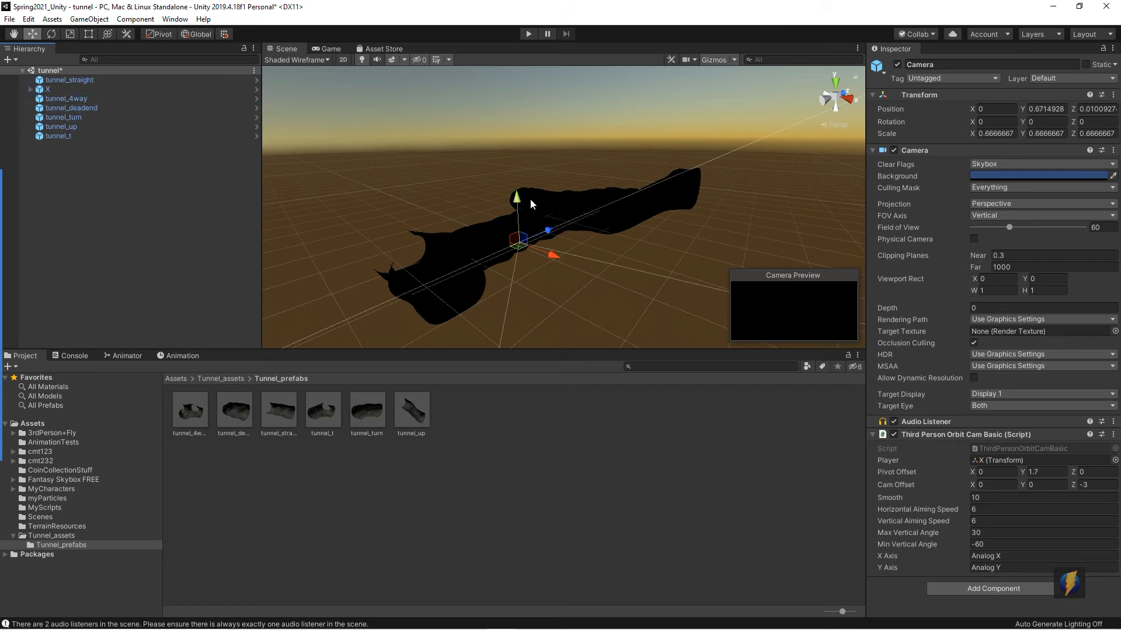
{"action": "left_click", "coordinate": [527, 33]}
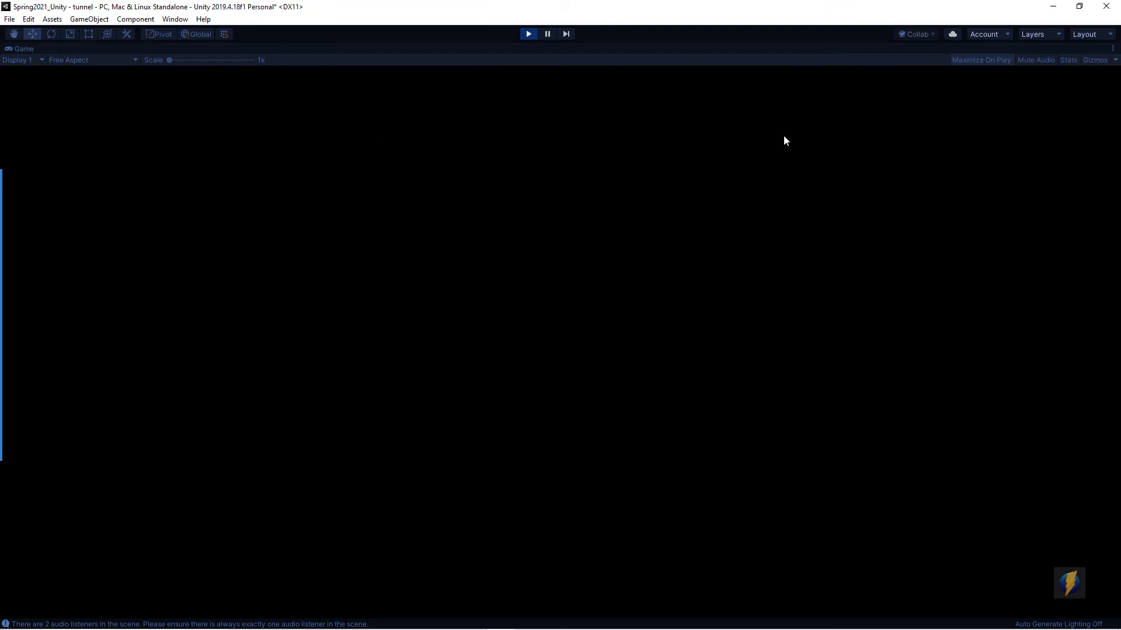
{"action": "left_click", "coordinate": [528, 34]}
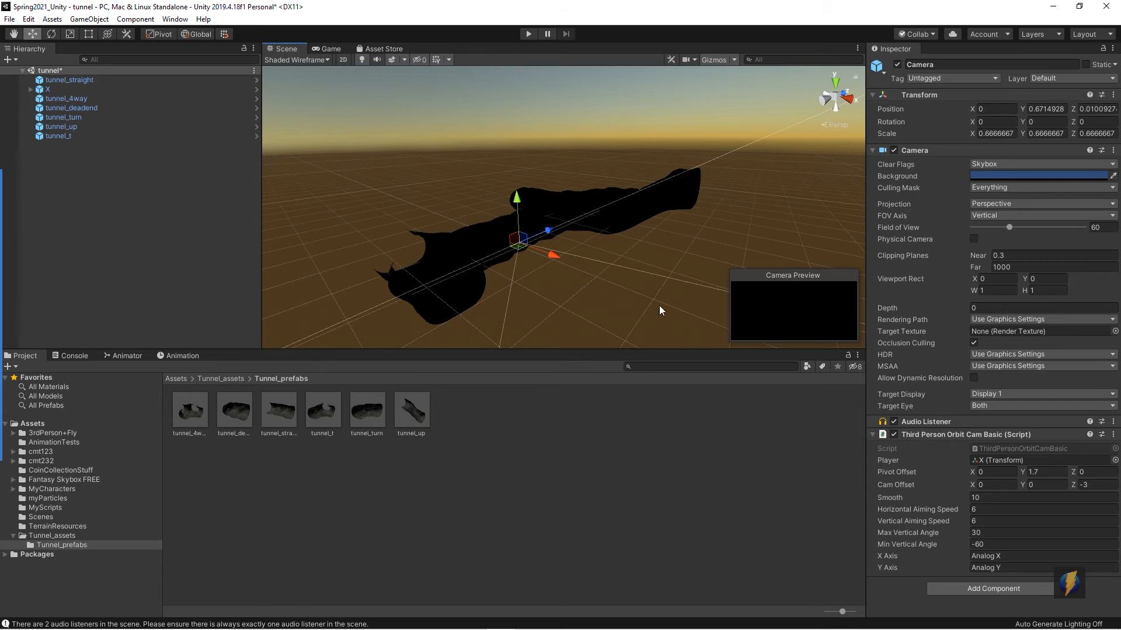
Add a point light to the scene and set its position to X 0, Y 0, Z 0
{"action": "left_click", "coordinate": [85, 20]}
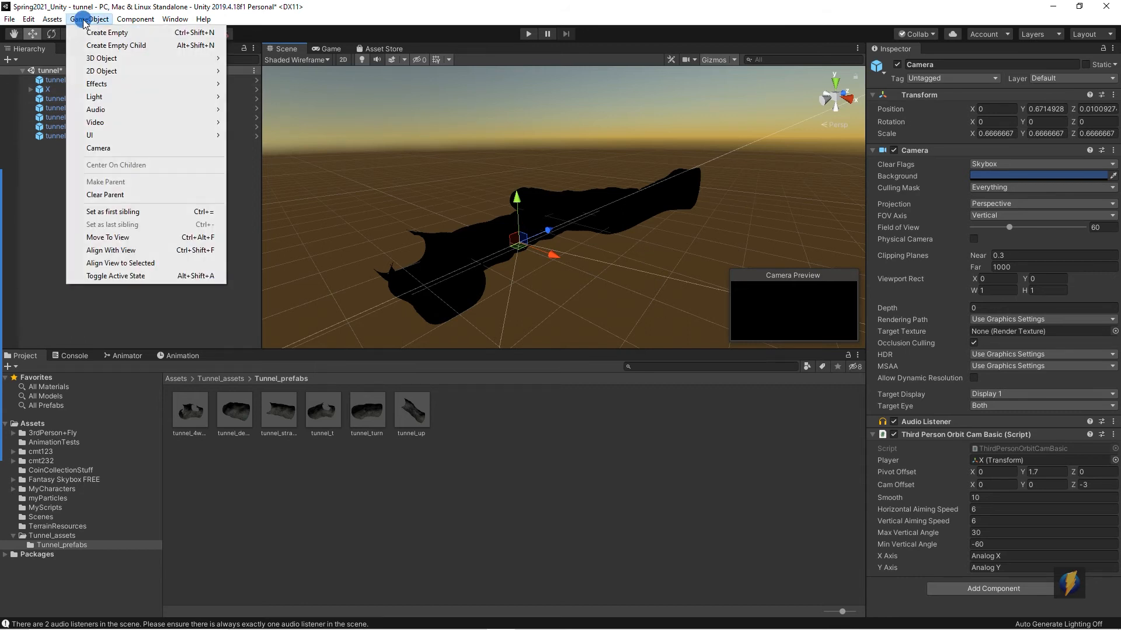
{"action": "mouse_move", "coordinate": [94, 97]}
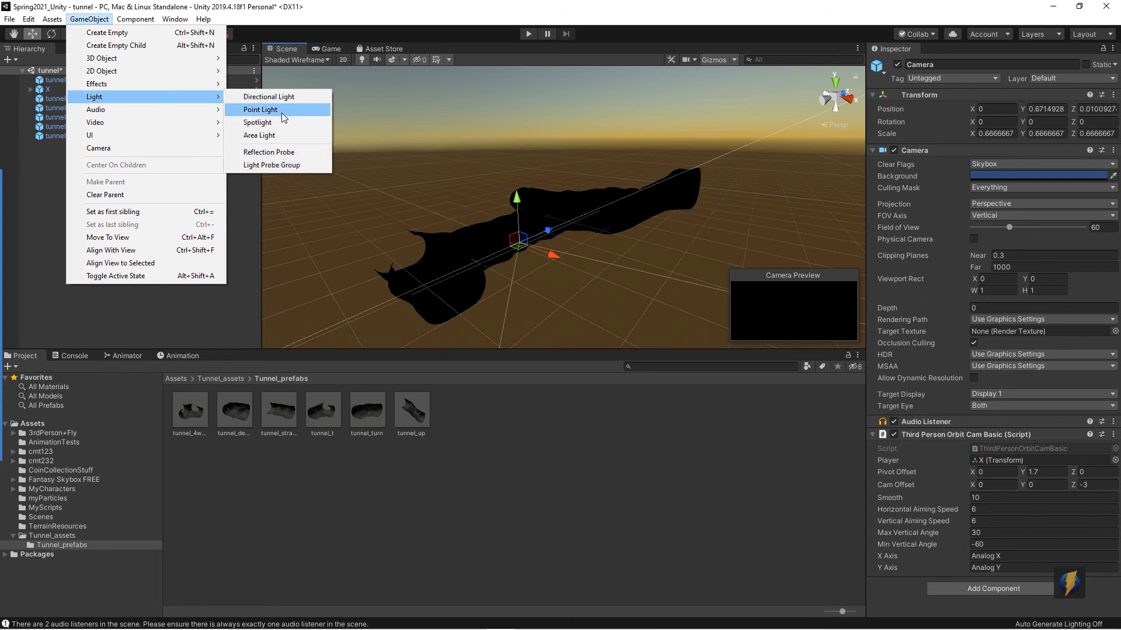
{"action": "left_click", "coordinate": [252, 111]}
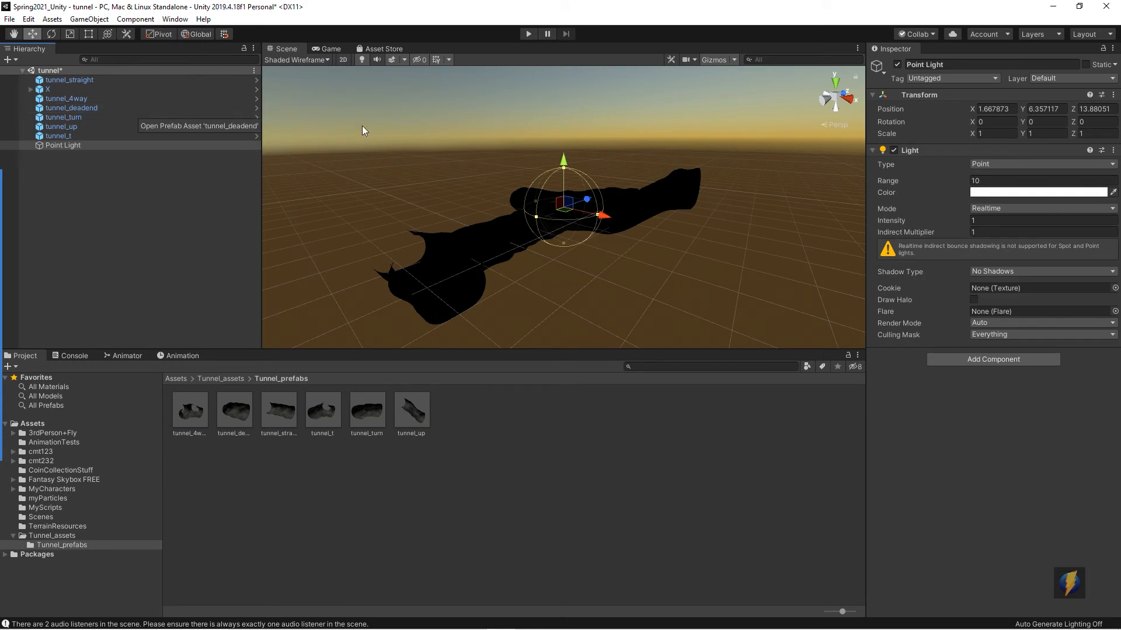
{"action": "left_click", "coordinate": [996, 108]}
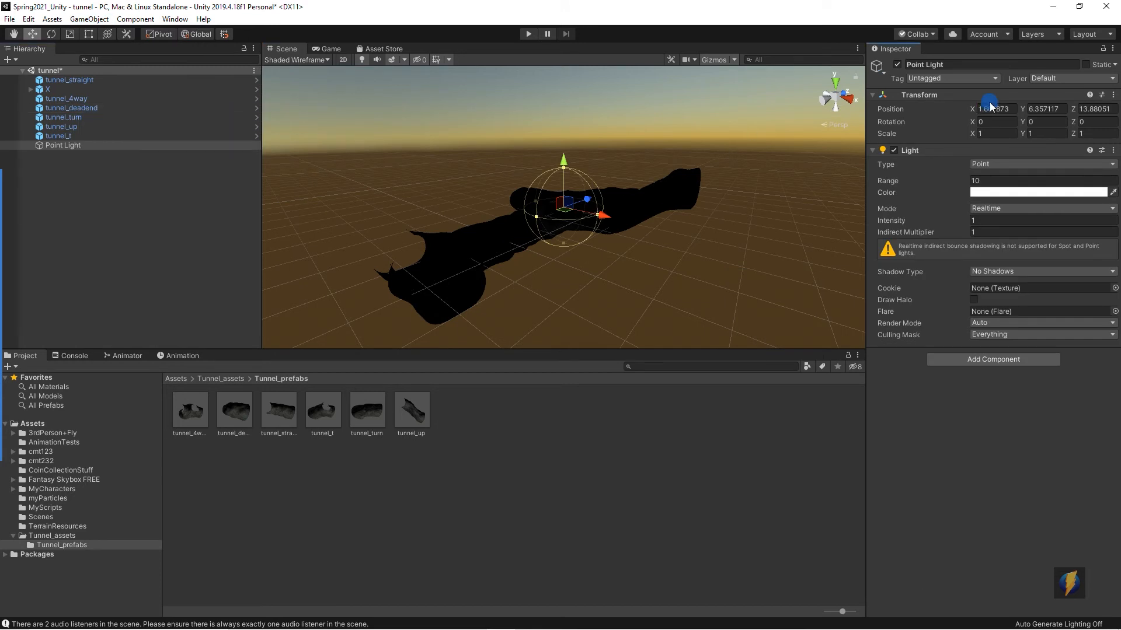
{"action": "type", "text": "0"}
{"action": "left_click", "coordinate": [1047, 109]}
{"action": "type", "text": "0"}
{"action": "left_click", "coordinate": [1095, 110]}
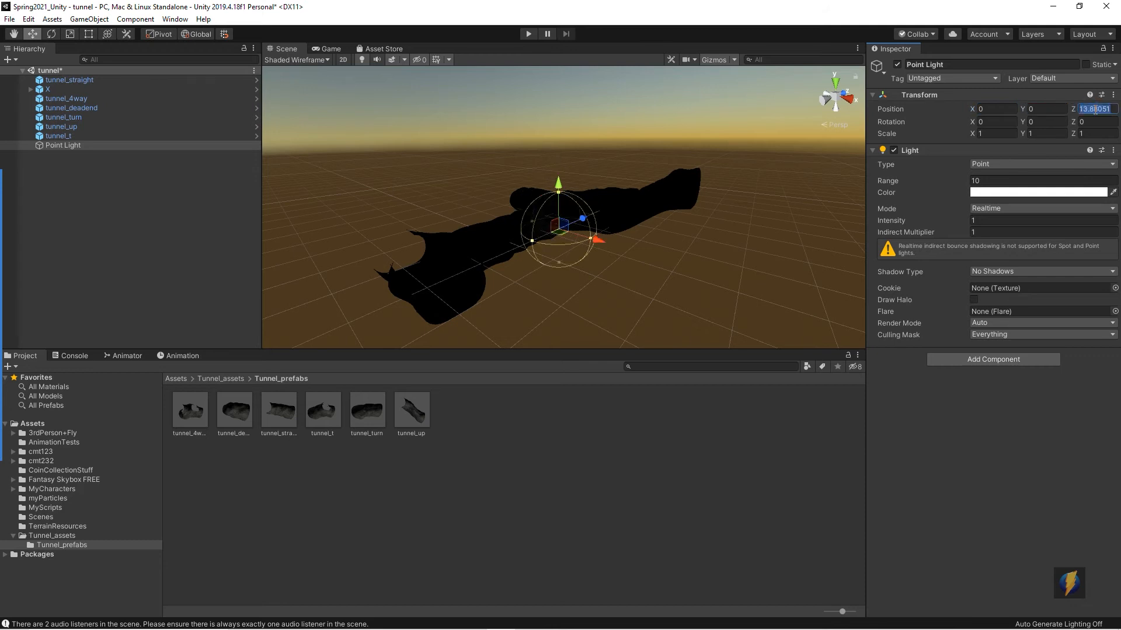
{"action": "type", "text": "0"}
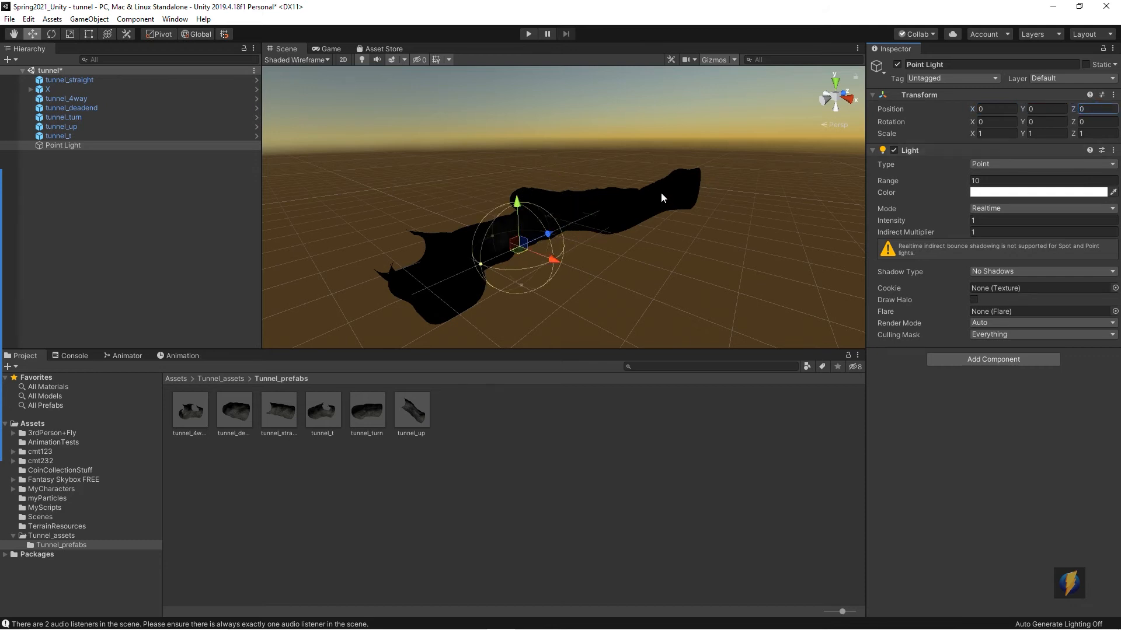
Frame the point light and turn off scene lighting in the Scene view
{"action": "type", "text": "f"}
{"action": "left_click_drag", "start_coordinate": [537, 207], "coordinate": [393, 203], "text": "alt"}
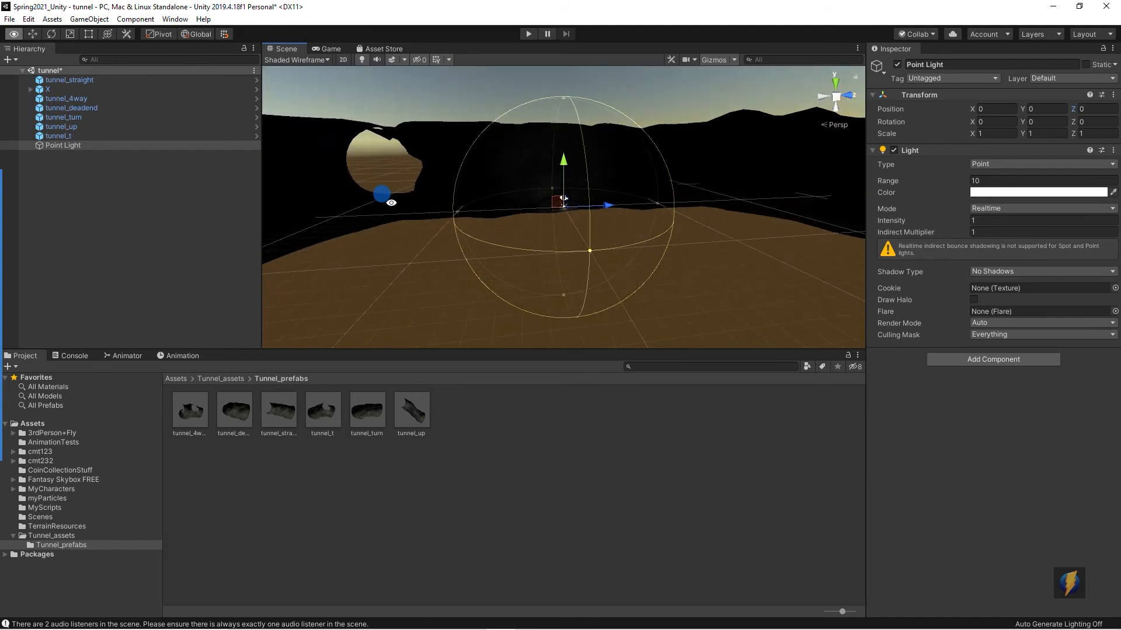
{"action": "left_click_drag", "start_coordinate": [486, 76], "coordinate": [557, 169], "text": "alt"}
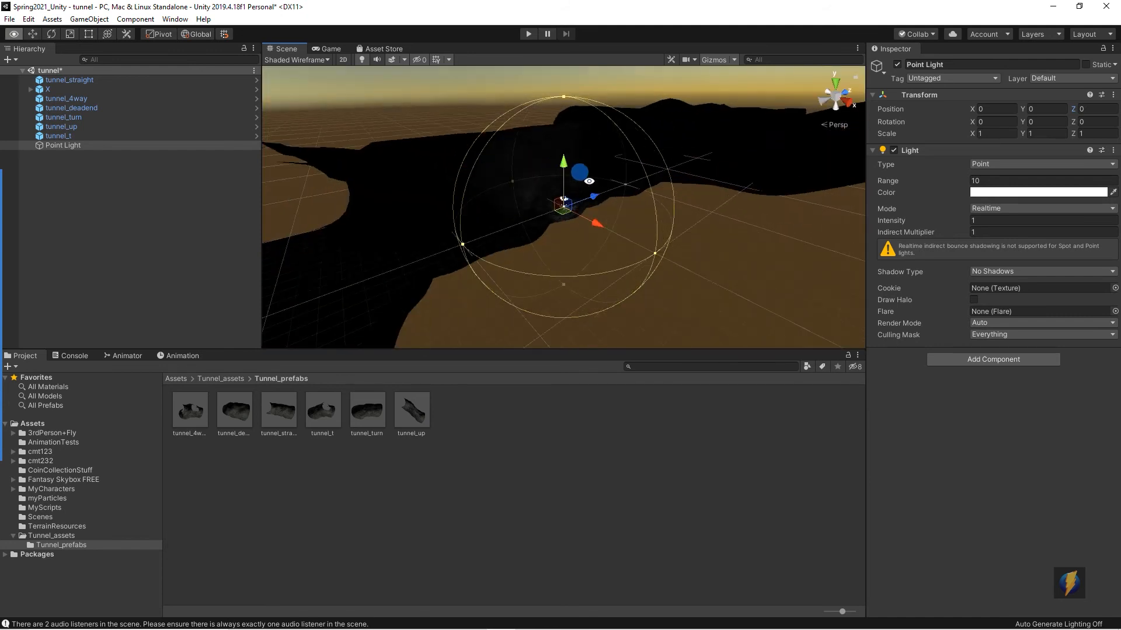
{"action": "left_click_drag", "start_coordinate": [674, 153], "coordinate": [689, 200], "text": "alt"}
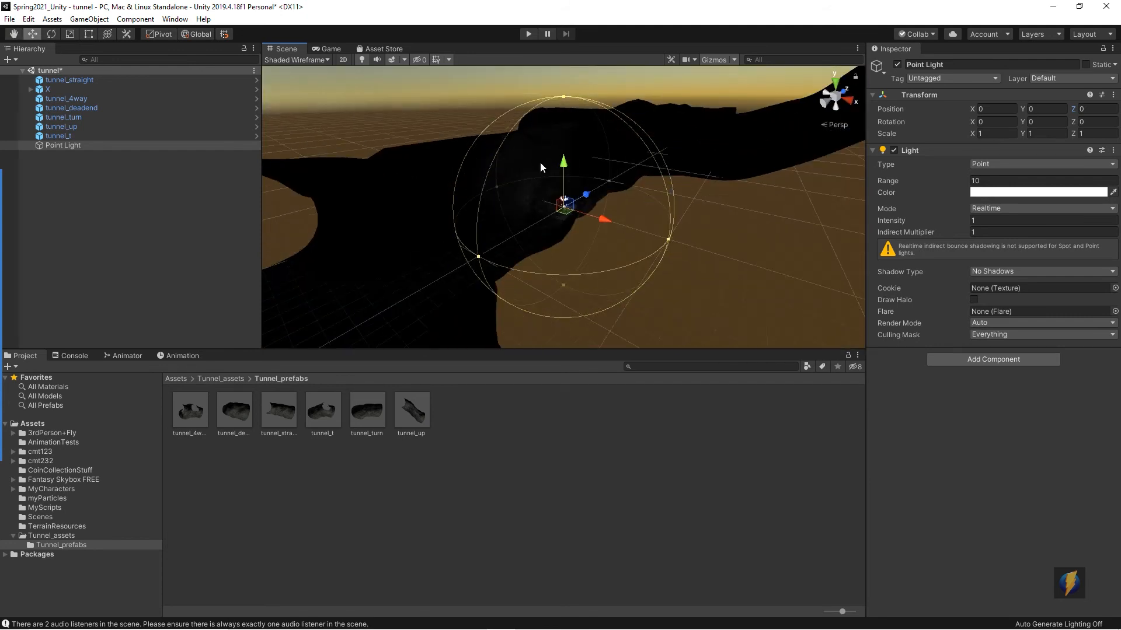
{"action": "mouse_move", "coordinate": [23, 353]}
{"action": "left_click_drag", "start_coordinate": [418, 219], "coordinate": [366, 76]}
{"action": "left_click", "coordinate": [361, 58]}
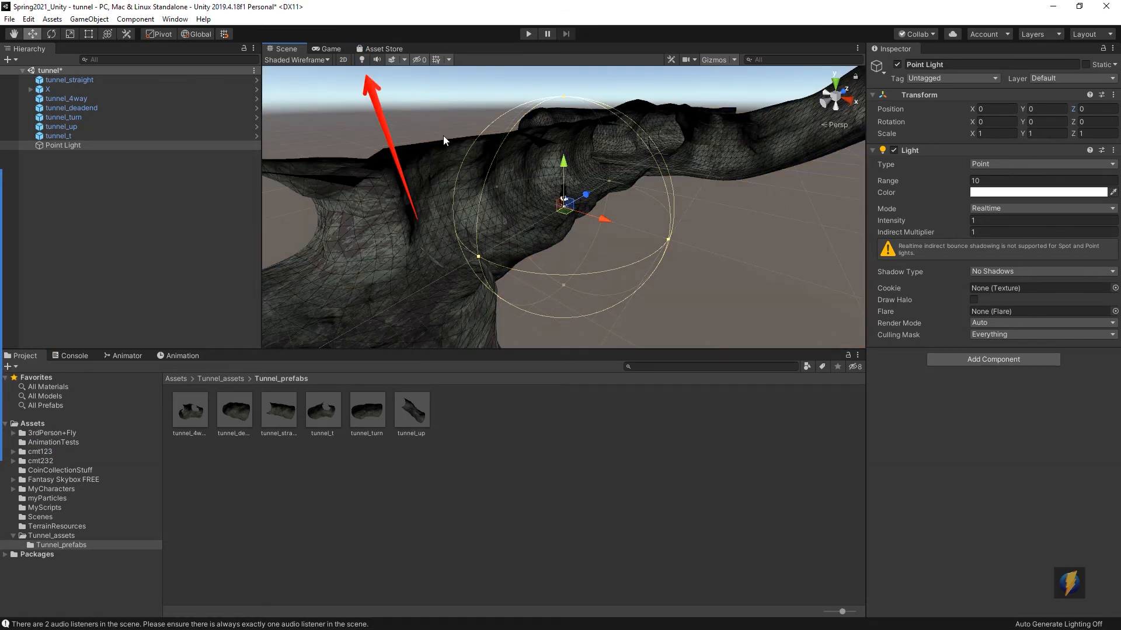
Raise the point light to about Y 6.21 near the tunnel ceiling and check its placement from the side
{"action": "left_click_drag", "start_coordinate": [648, 179], "coordinate": [581, 200], "text": "alt"}
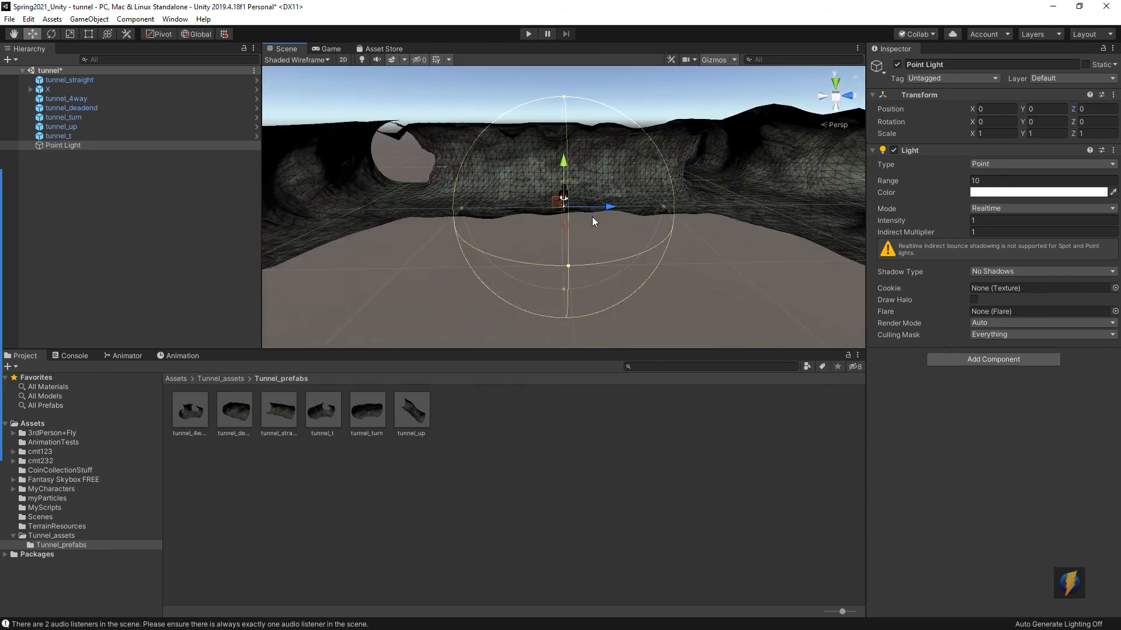
{"action": "right_click_drag", "start_coordinate": [481, 251], "coordinate": [737, 248], "text": "alt"}
{"action": "middle_click_drag", "start_coordinate": [695, 229], "coordinate": [705, 334], "text": "alt"}
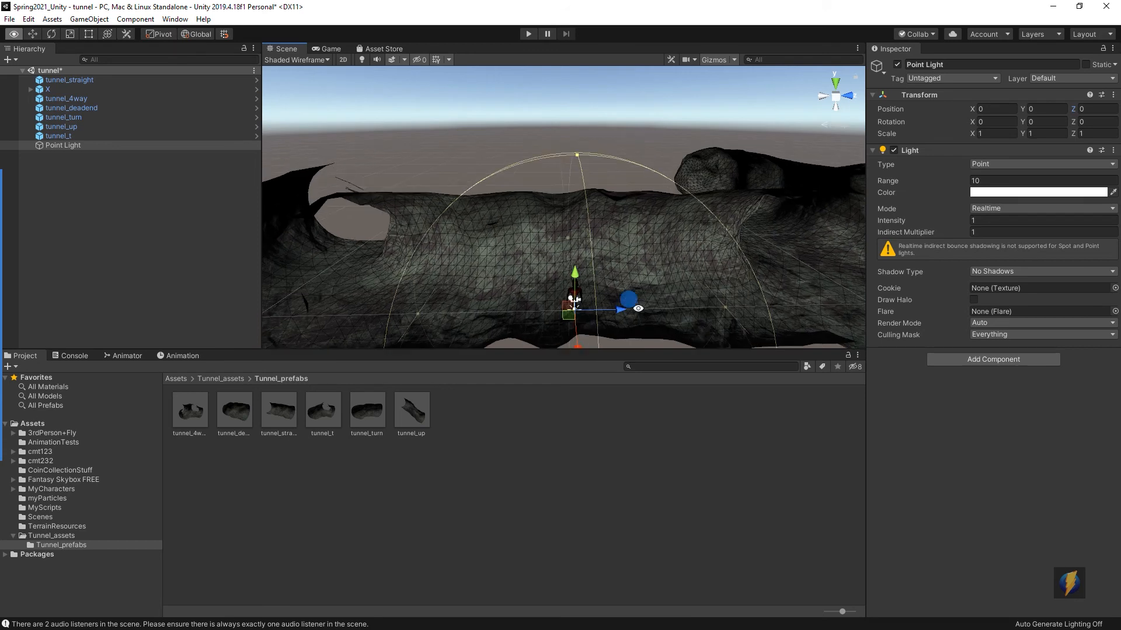
{"action": "left_click_drag", "start_coordinate": [575, 277], "coordinate": [575, 192]}
{"action": "left_click", "coordinate": [840, 123]}
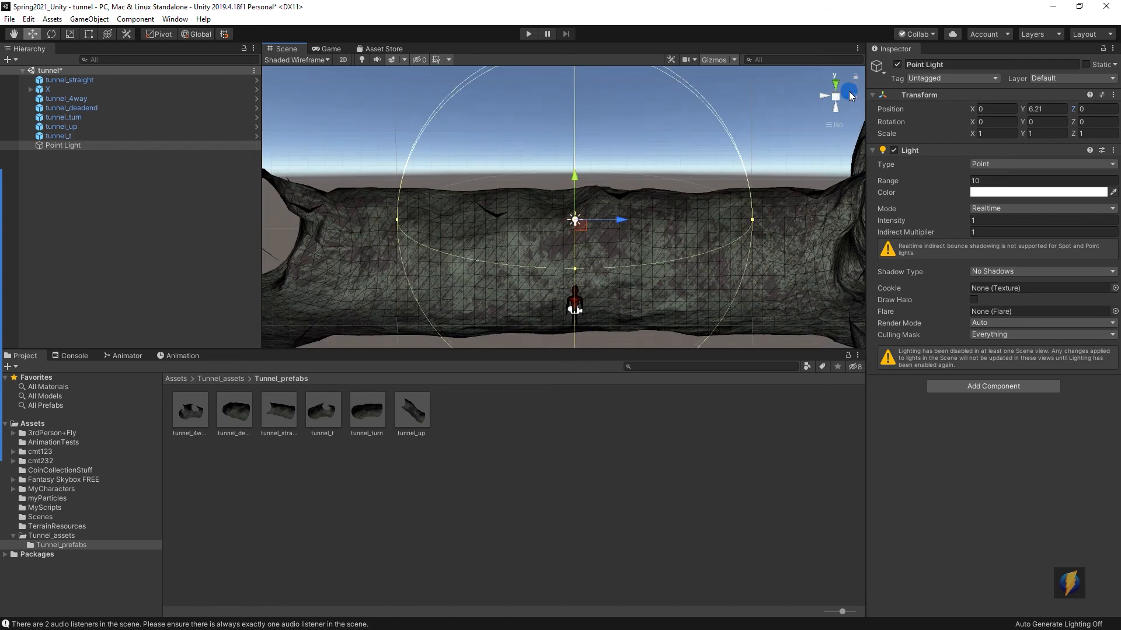
{"action": "left_click", "coordinate": [847, 103]}
{"action": "left_click", "coordinate": [824, 96]}
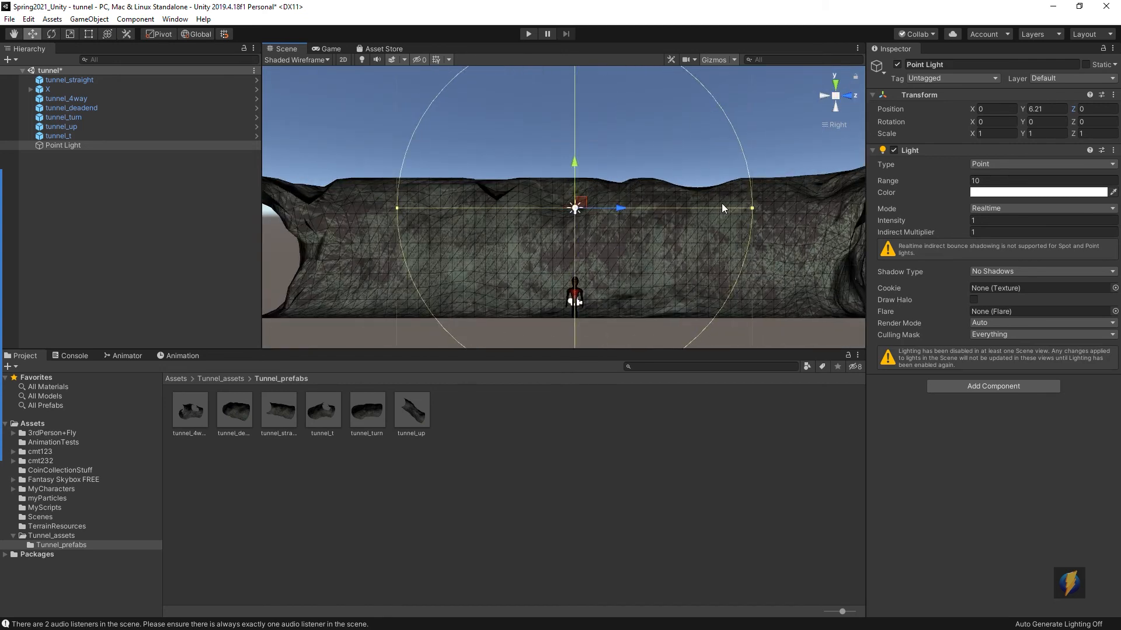
{"action": "left_click_drag", "start_coordinate": [574, 162], "coordinate": [689, 208]}
{"action": "left_click", "coordinate": [839, 126]}
Turn scene lighting back on in the Scene view and look at the point light's effect in the tunnel
{"action": "left_click", "coordinate": [362, 59]}
{"action": "middle_click_drag", "start_coordinate": [688, 207], "coordinate": [668, 185], "text": "alt"}
{"action": "right_click_drag", "start_coordinate": [668, 185], "coordinate": [644, 222], "text": "alt"}
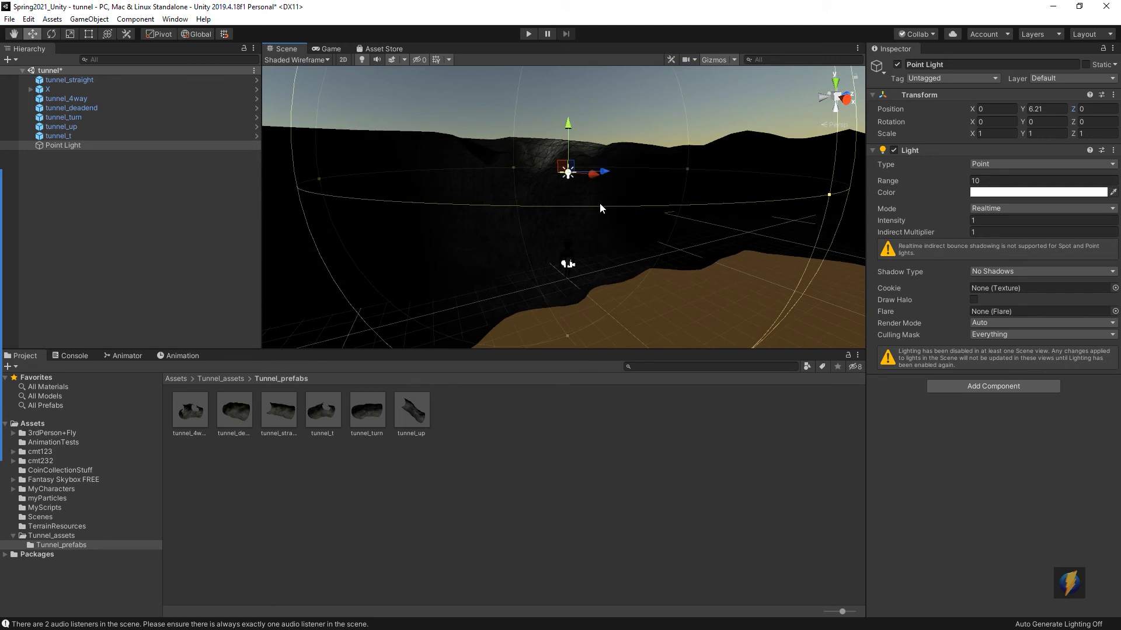
{"action": "left_click_drag", "start_coordinate": [577, 182], "coordinate": [575, 191], "text": "alt"}
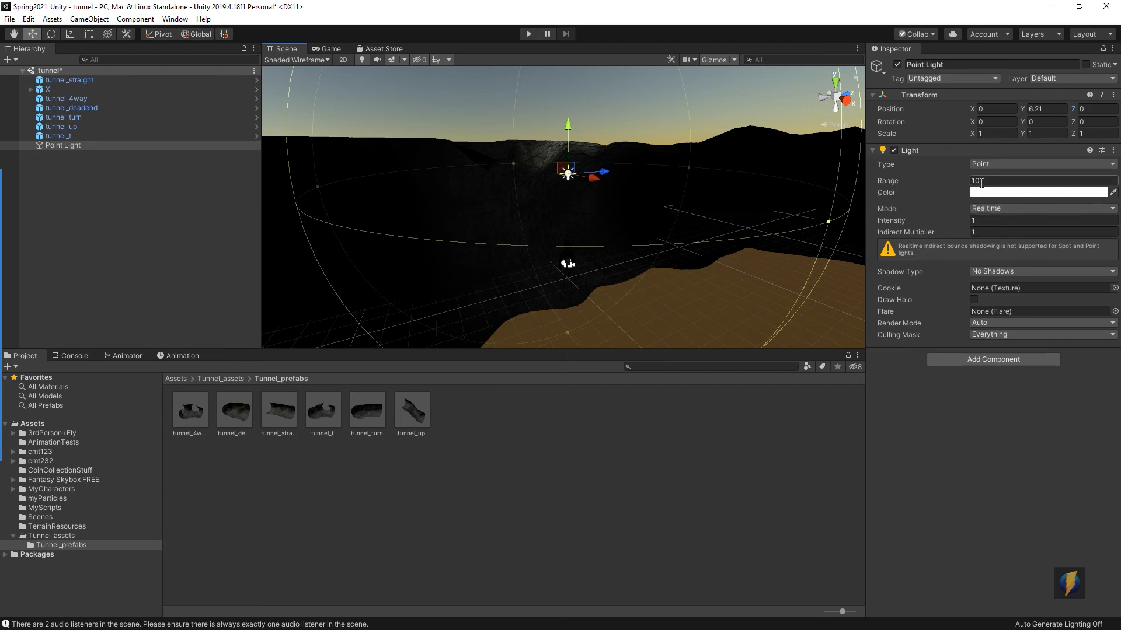
Set the point light's range to about 10.87 and intensity to 2, and lower it to about Y 5.57
{"action": "mouse_move", "coordinate": [887, 184]}
{"action": "left_mouse_down"}
{"action": "mouse_move", "coordinate": [979, 178]}
{"action": "mouse_move", "coordinate": [907, 178]}
{"action": "left_mouse_up"}
{"action": "left_click_drag", "start_coordinate": [893, 222], "coordinate": [914, 221]}
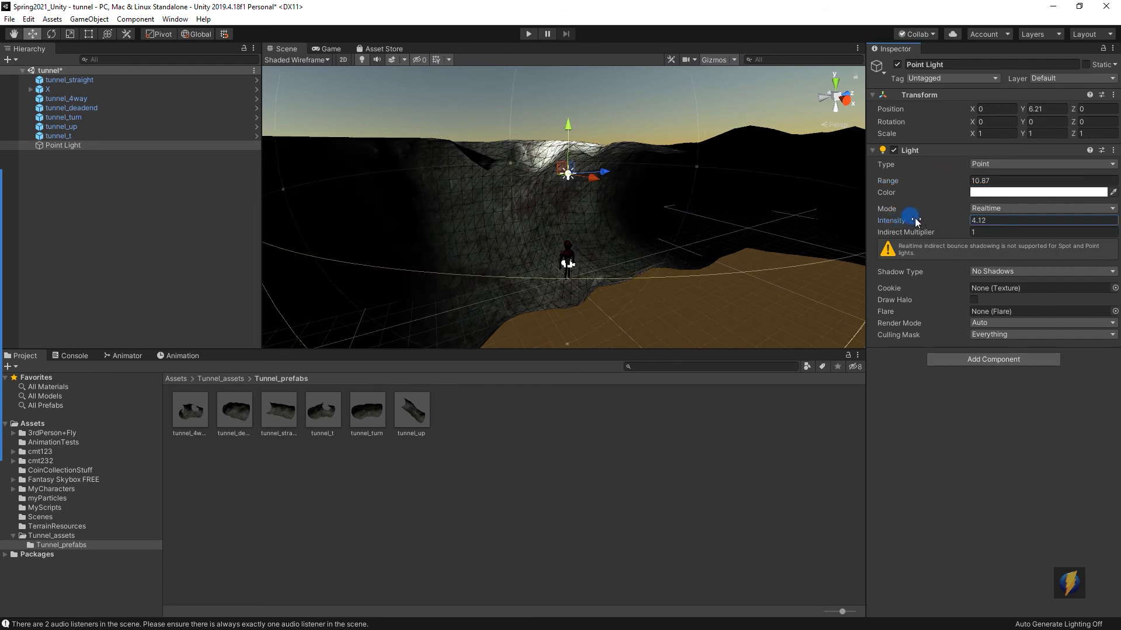
{"action": "left_click", "coordinate": [981, 219]}
{"action": "type", "text": "0"}
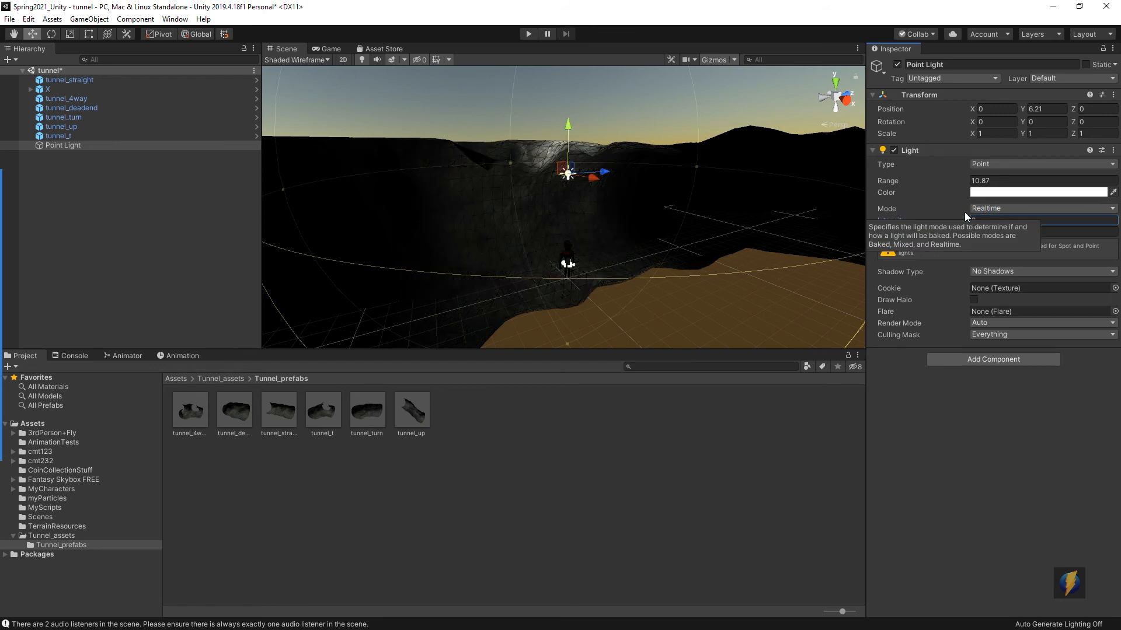
{"action": "left_click_drag", "start_coordinate": [571, 120], "coordinate": [574, 135]}
{"action": "mouse_move", "coordinate": [656, 169]}
{"action": "left_mouse_down", "text": "alt"}
{"action": "mouse_move", "coordinate": [606, 169]}
{"action": "mouse_move", "coordinate": [647, 169]}
{"action": "left_mouse_up", "text": "alt"}
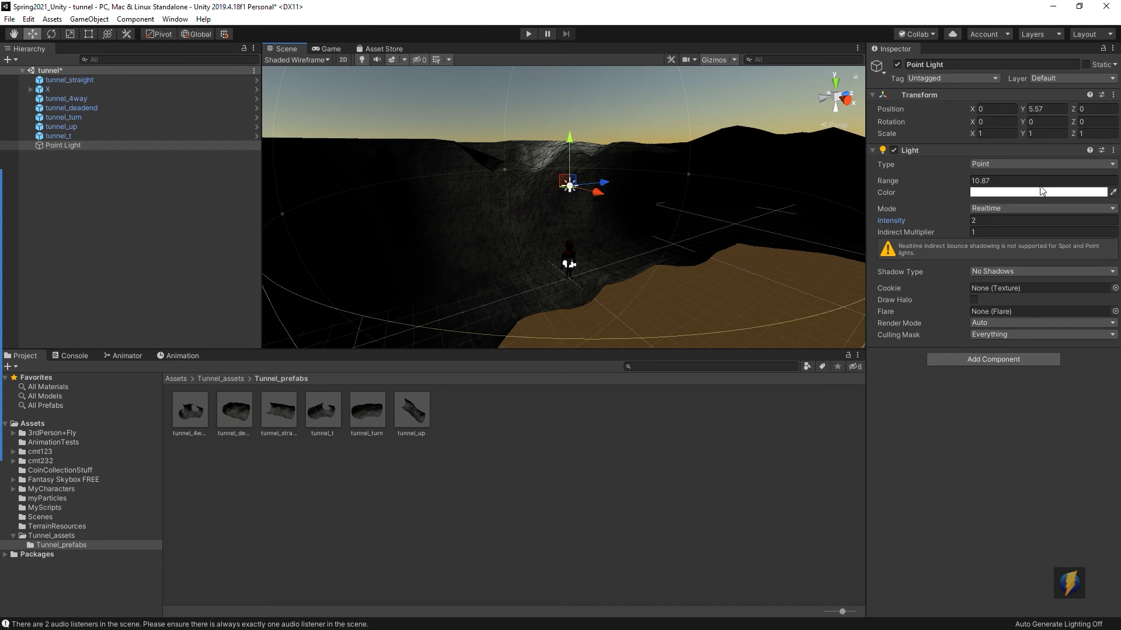
Test the point light in play mode by moving the character around the lit tunnel section
{"action": "left_click", "coordinate": [528, 33]}
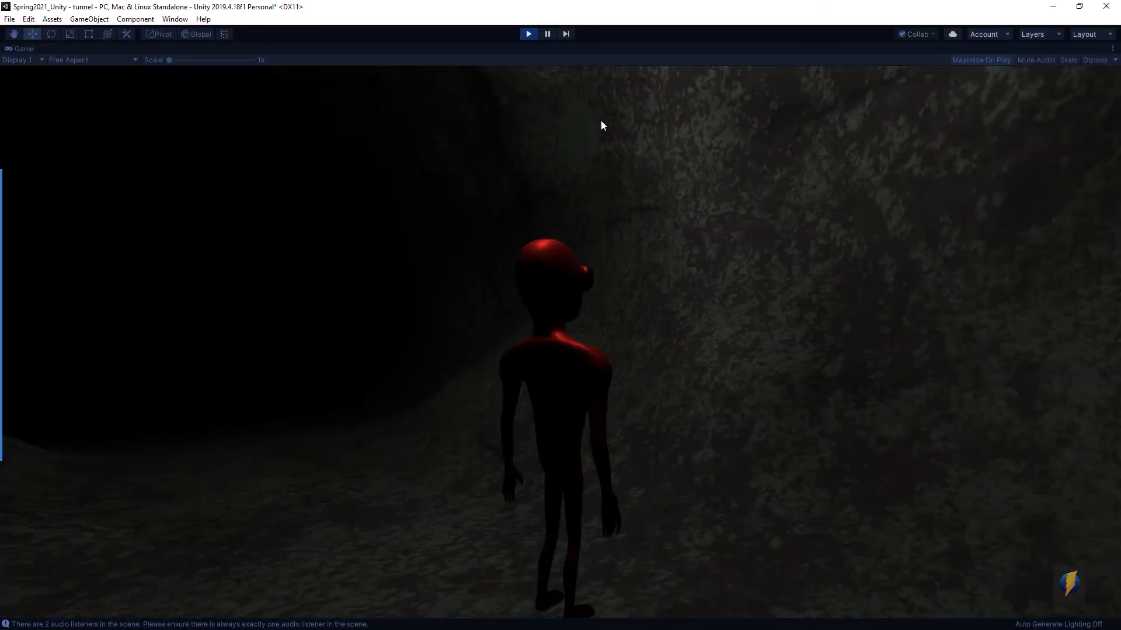
{"action": "key", "text": "w"}
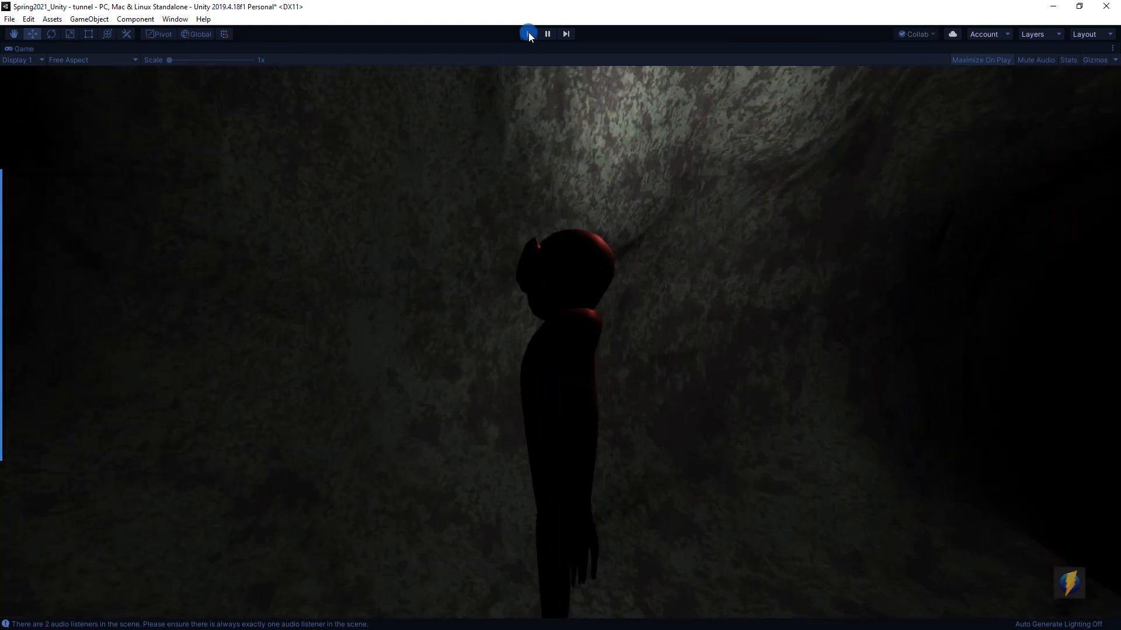
{"action": "left_click", "coordinate": [528, 34]}
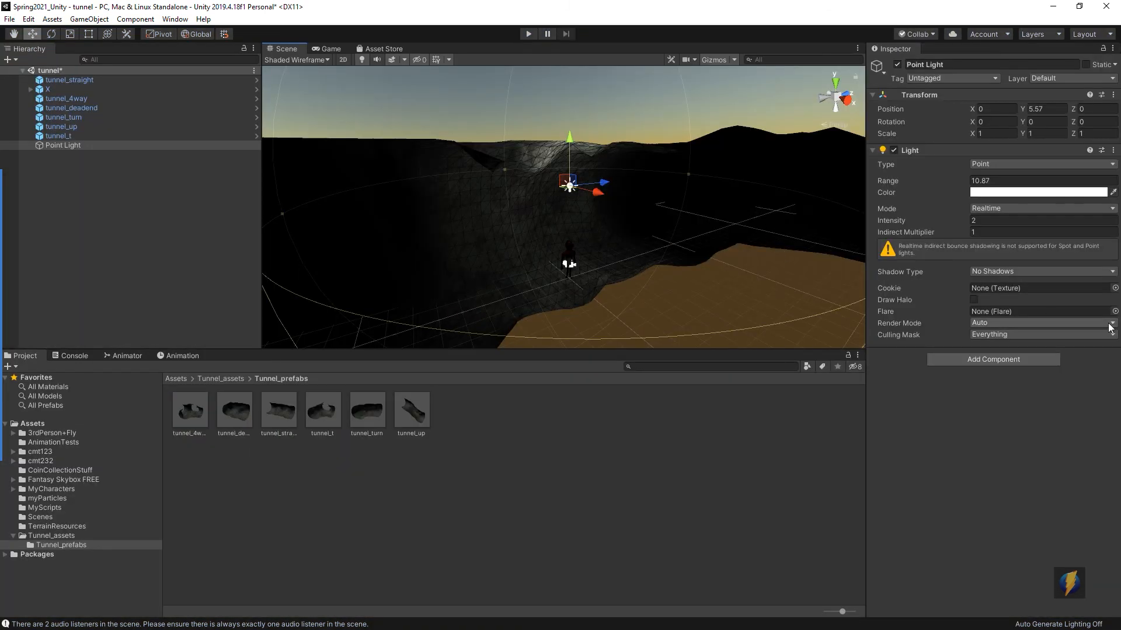
Set the point light's shadow type to Soft Shadows and test it in play mode by walking the character through the tunnel
{"action": "left_click", "coordinate": [1112, 272]}
{"action": "left_click", "coordinate": [999, 309]}
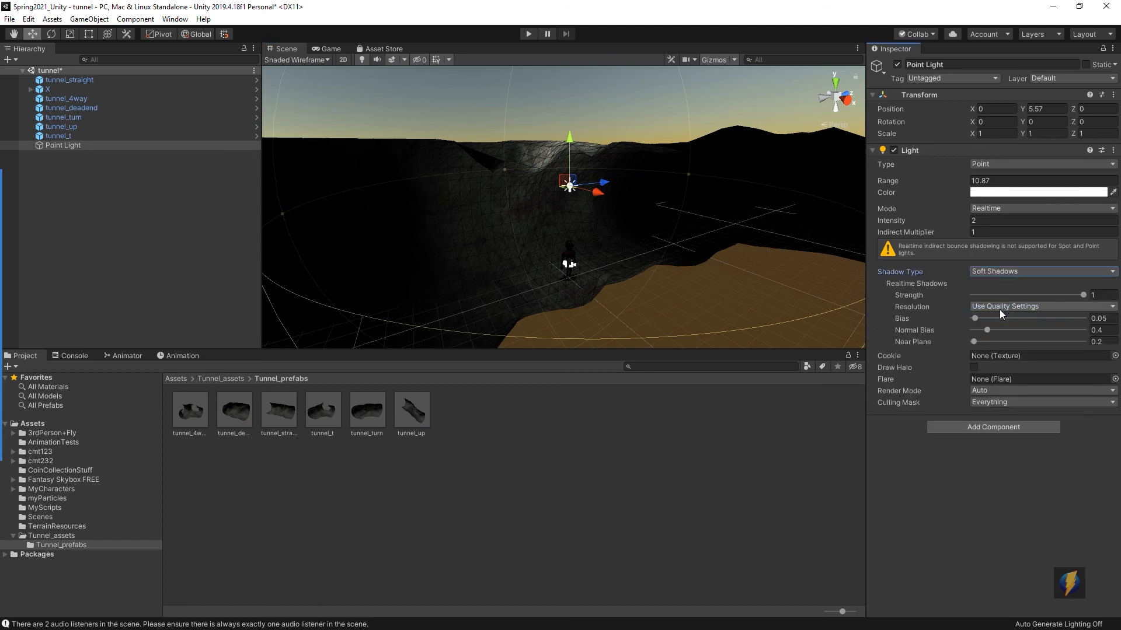
{"action": "left_click", "coordinate": [528, 34]}
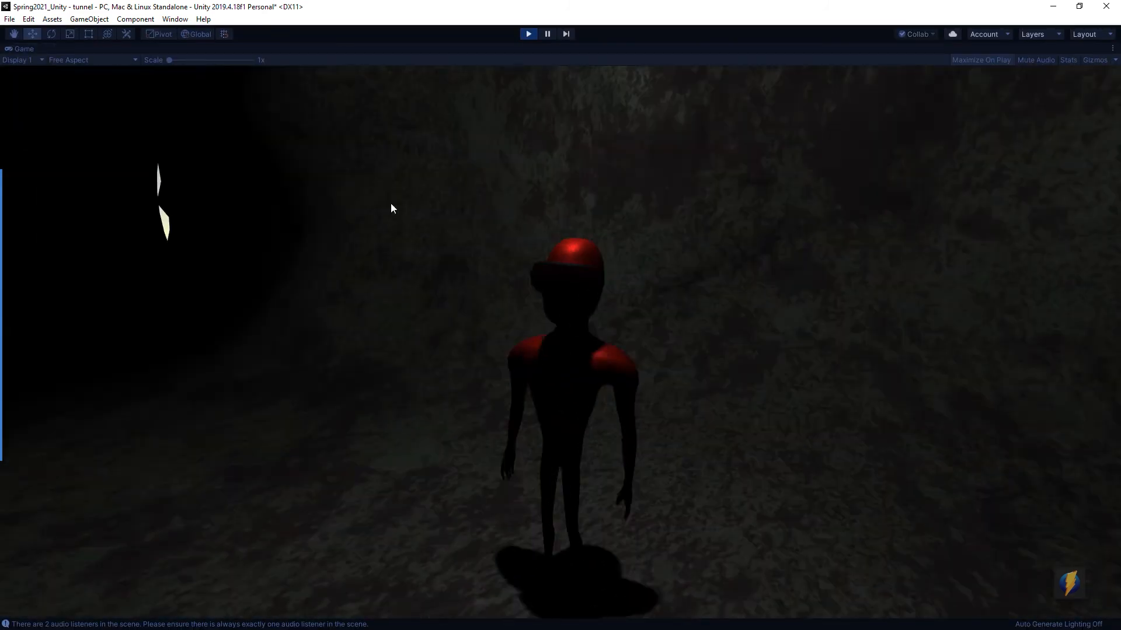
{"action": "key", "text": "w"}
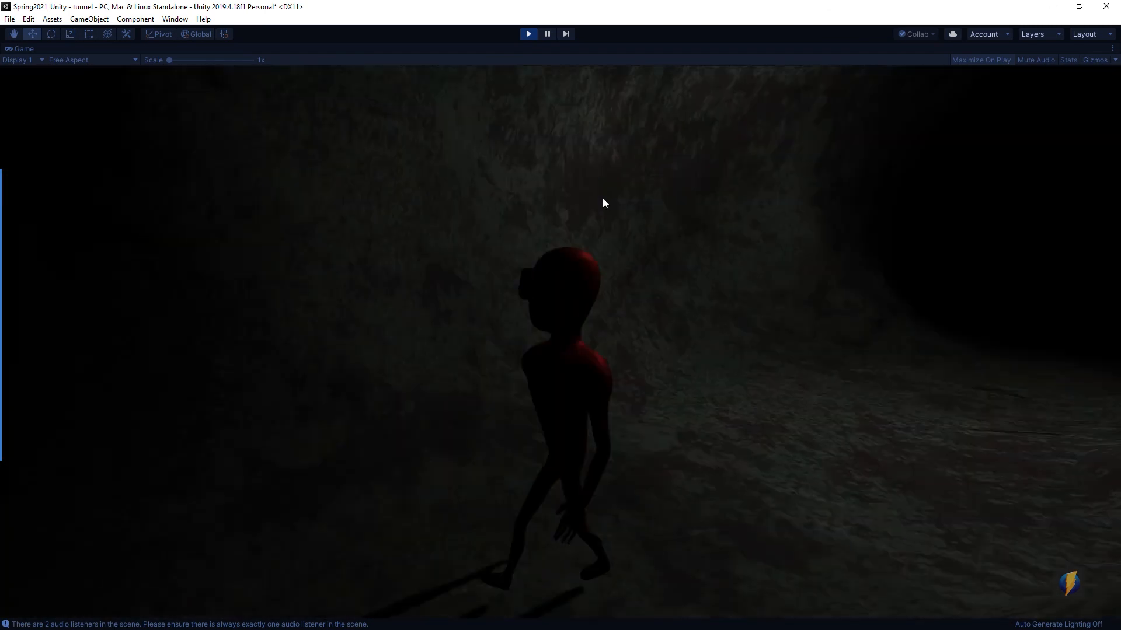
{"action": "key", "text": "w"}
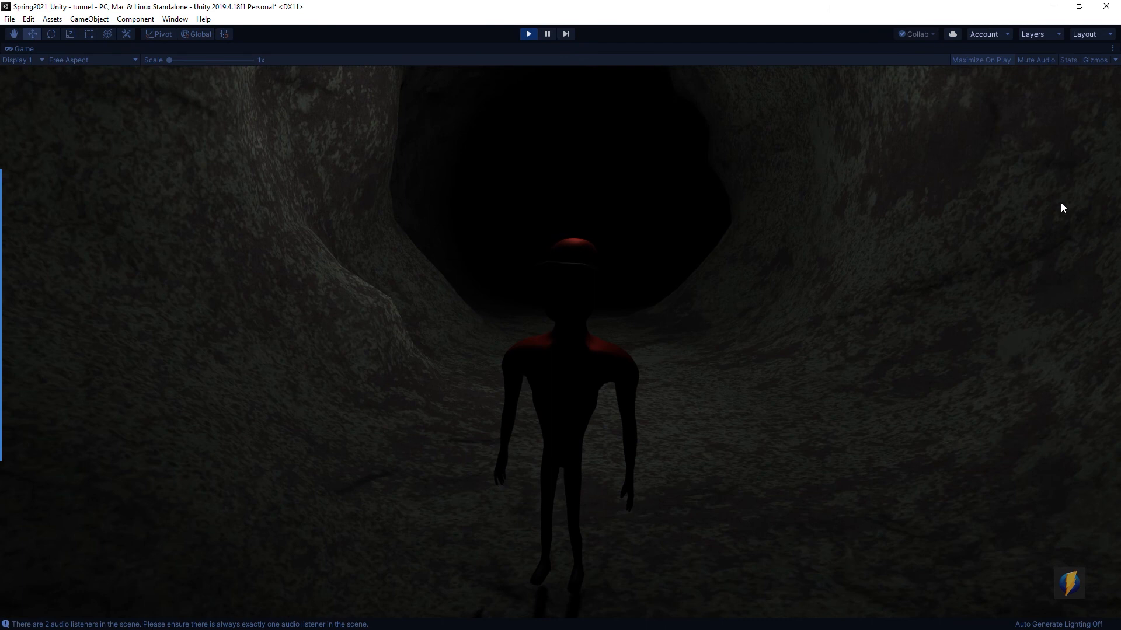
{"action": "key", "text": "w"}
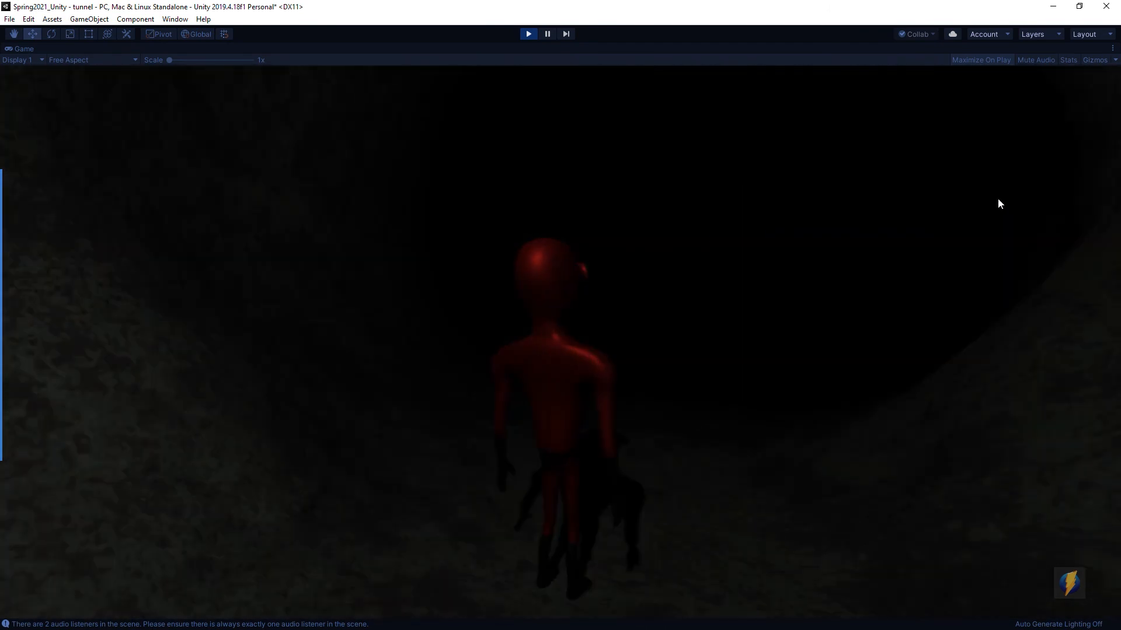
{"action": "key", "text": "w"}
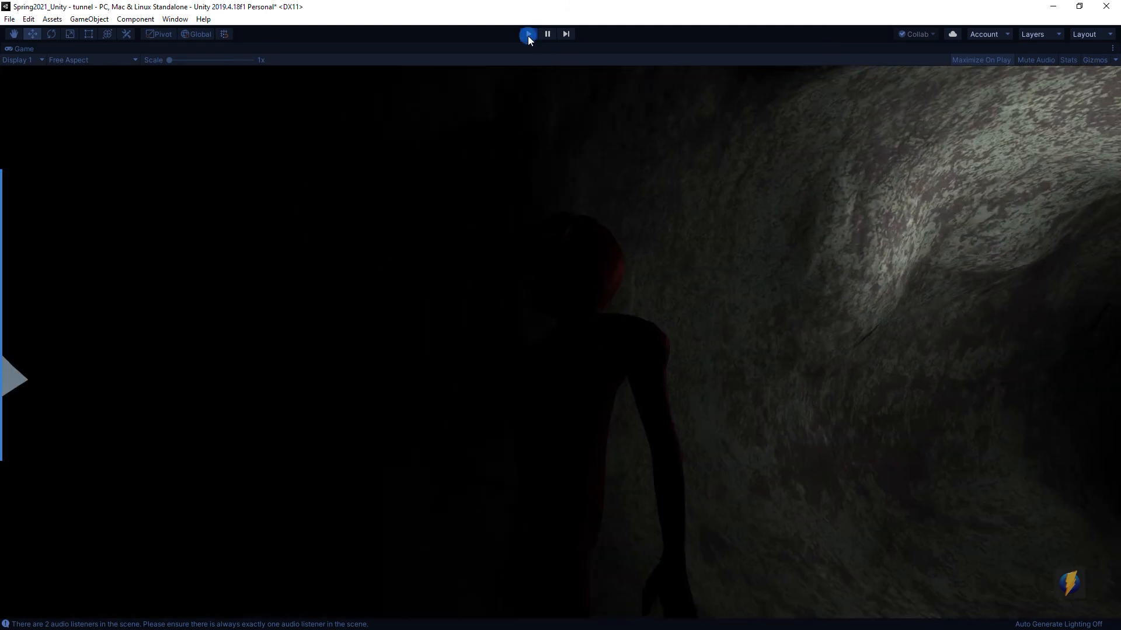
{"action": "left_click", "coordinate": [528, 34]}
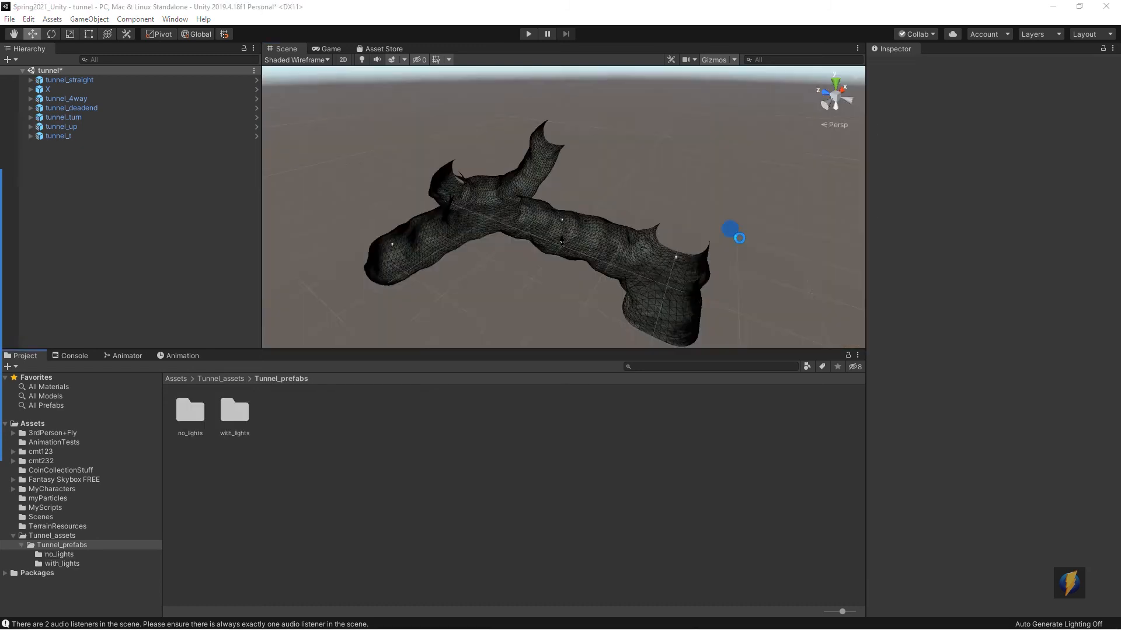
Examine the assembled tunnel and the lights in its sections from several angles in the Scene view
{"action": "left_click_drag", "start_coordinate": [732, 234], "coordinate": [474, 254], "text": "alt"}
{"action": "right_click_drag", "start_coordinate": [473, 254], "coordinate": [587, 258], "text": "alt"}
{"action": "left_click_drag", "start_coordinate": [587, 258], "coordinate": [514, 261], "text": "alt"}
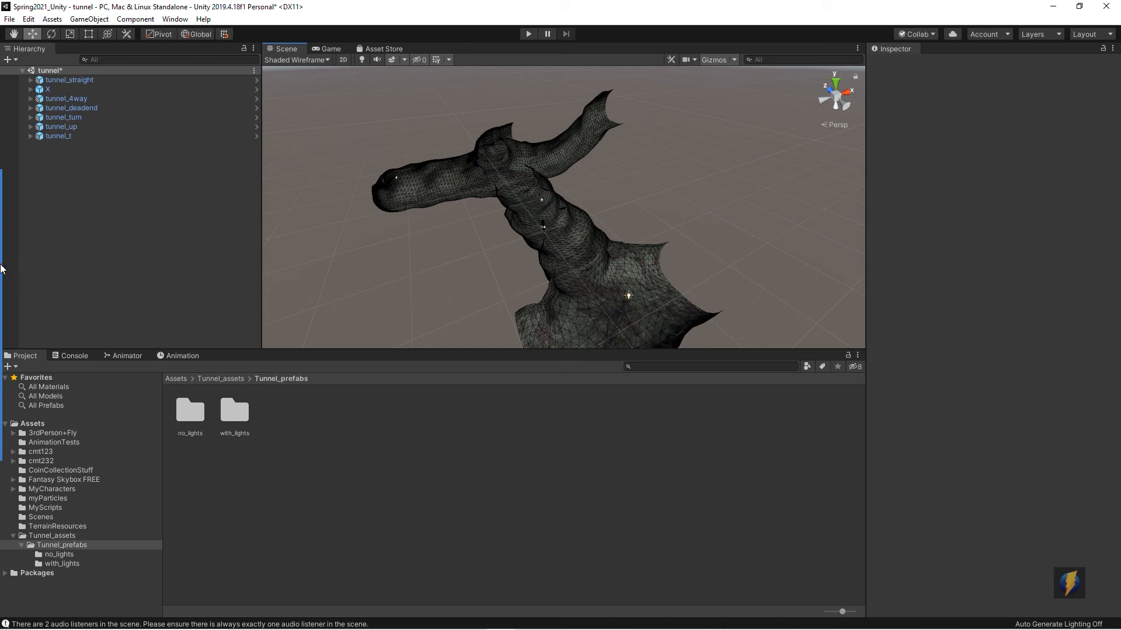
{"action": "mouse_move", "coordinate": [1, 267]}
{"action": "left_click", "coordinate": [25, 350]}
{"action": "mouse_move", "coordinate": [530, 227]}
{"action": "left_mouse_down"}
{"action": "mouse_move", "coordinate": [471, 237]}
{"action": "mouse_move", "coordinate": [264, 367]}
{"action": "mouse_move", "coordinate": [254, 321]}
{"action": "left_mouse_up"}
{"action": "mouse_move", "coordinate": [324, 278]}
{"action": "left_mouse_down"}
{"action": "mouse_move", "coordinate": [193, 393]}
{"action": "mouse_move", "coordinate": [105, 82]}
{"action": "mouse_move", "coordinate": [250, 324]}
{"action": "mouse_move", "coordinate": [201, 393]}
{"action": "mouse_move", "coordinate": [292, 335]}
{"action": "mouse_move", "coordinate": [259, 407]}
{"action": "left_mouse_up"}
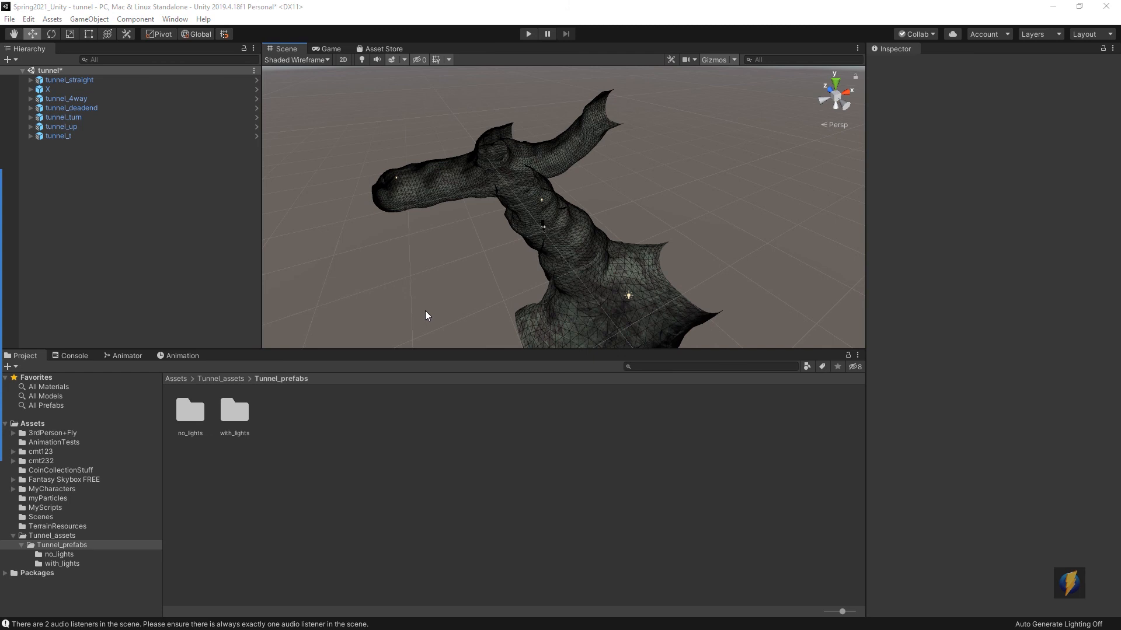
Test the tunnel with lights in every section in play mode by walking the character through it
{"action": "left_click", "coordinate": [529, 34]}
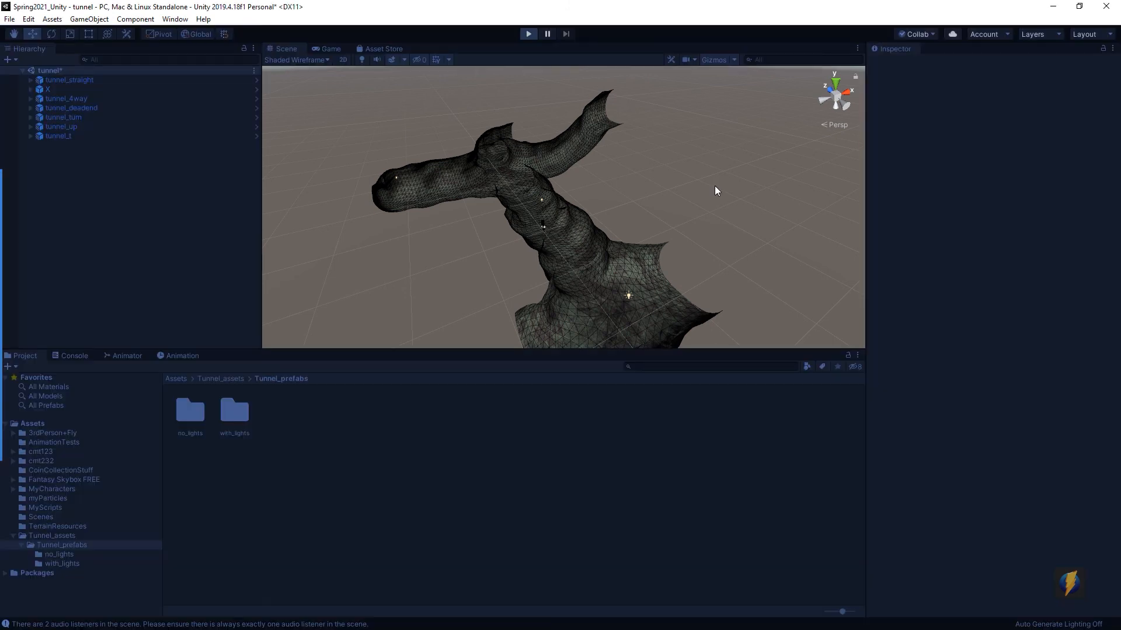
{"action": "key", "text": "w"}
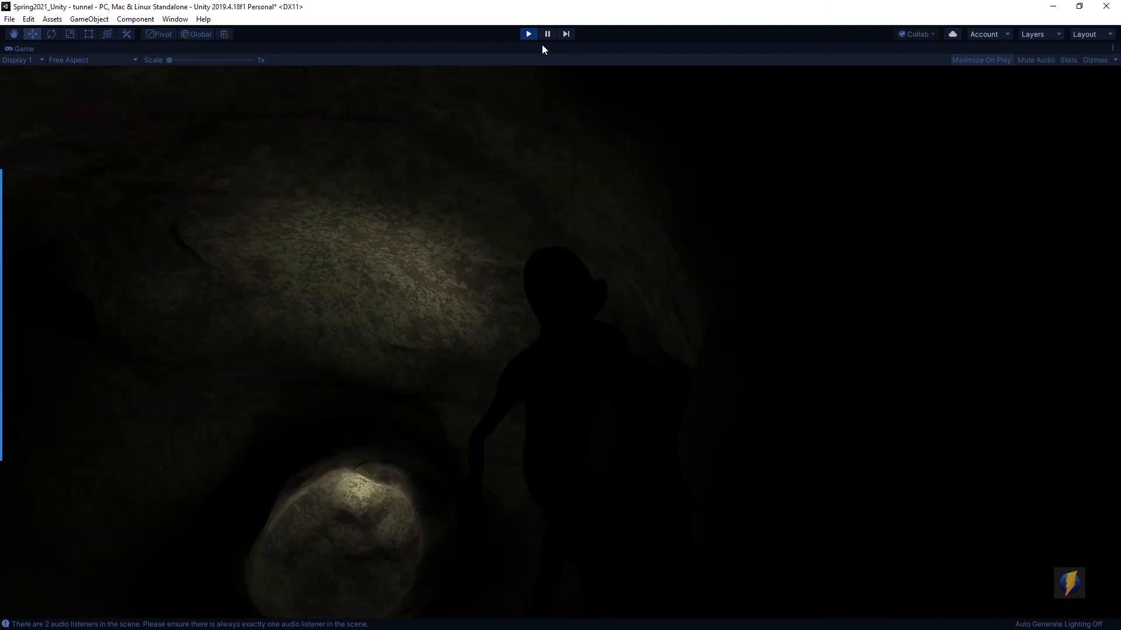
{"action": "left_click", "coordinate": [527, 34]}
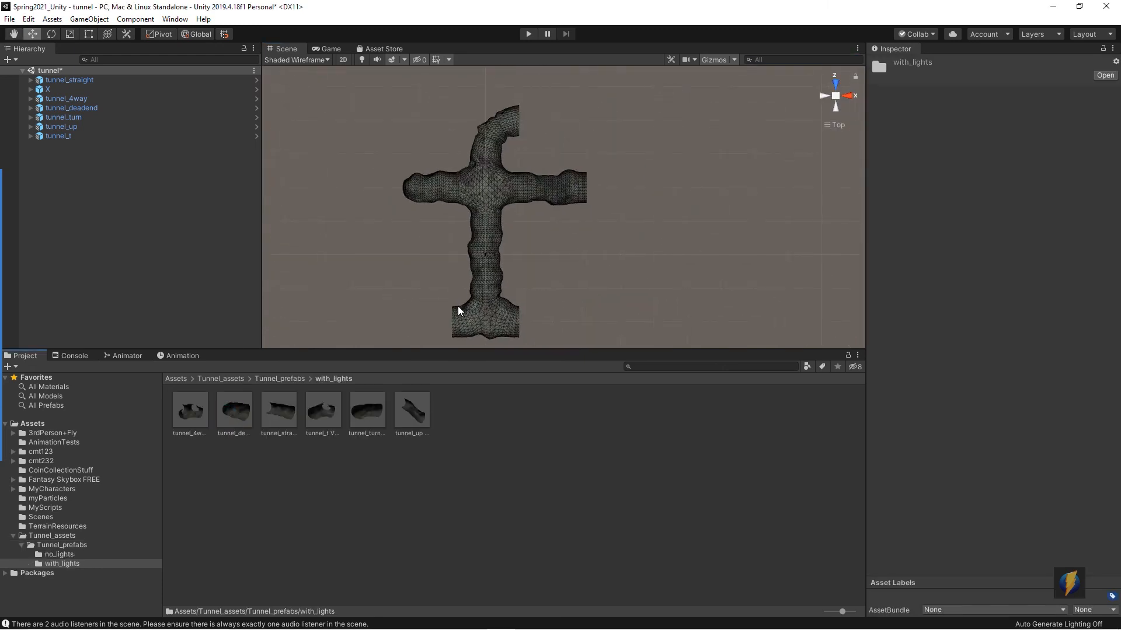
Extend the tunnel with tunnel_t Variant at 40, 10, 20 and tunnel_turn Variant at 40, 10, 40 with Y rotation 90
{"action": "left_click_drag", "start_coordinate": [71, 229], "coordinate": [71, 230]}
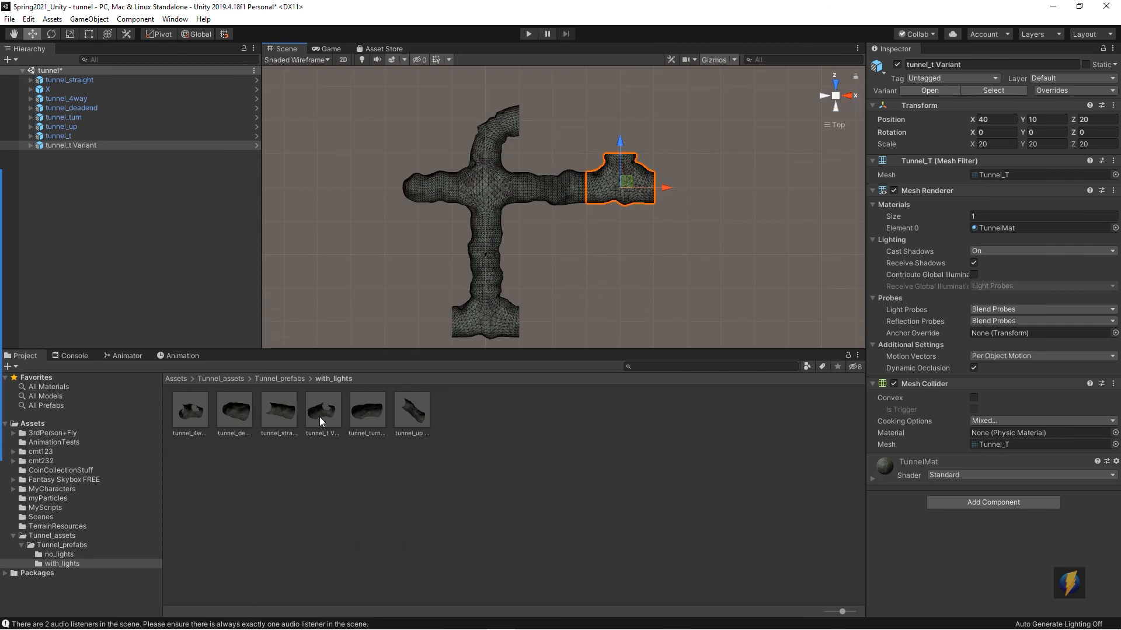
{"action": "left_click_drag", "start_coordinate": [376, 436], "coordinate": [116, 234]}
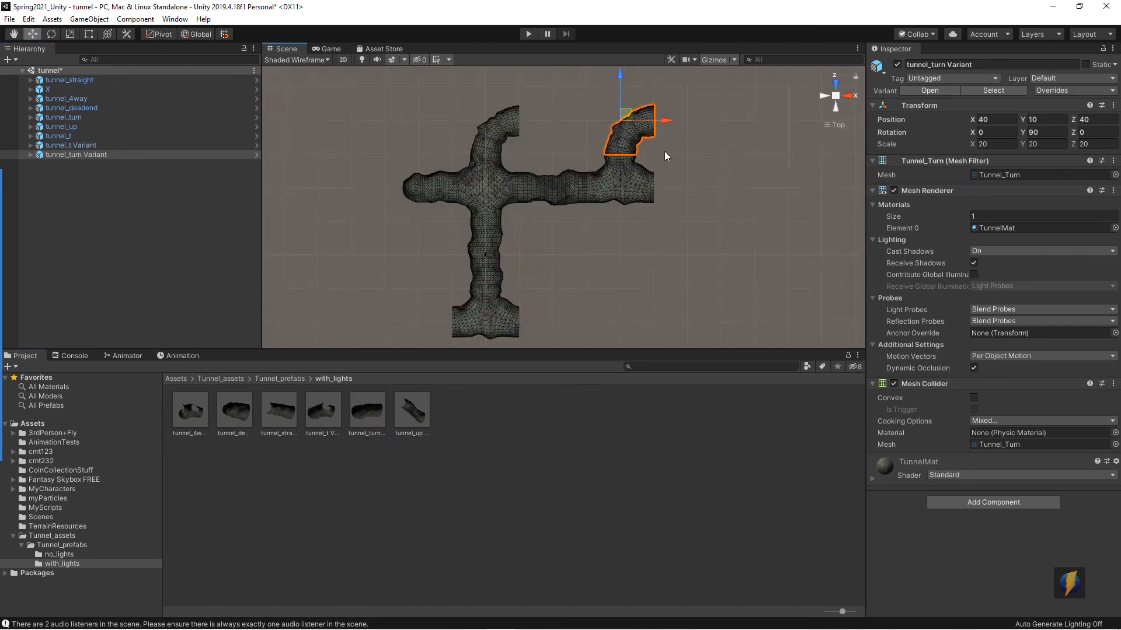
Duplicate the new tunnel_turn Variant, rotate the copy about Y, and add a tunnel_up Variant near it
{"action": "key", "text": "e"}
{"action": "left_click_drag", "start_coordinate": [454, 140], "coordinate": [432, 175], "text": "ctrl"}
{"action": "left_click_drag", "start_coordinate": [629, 76], "coordinate": [517, 100]}
{"action": "left_click", "coordinate": [1049, 132]}
{"action": "type", "text": "90"}
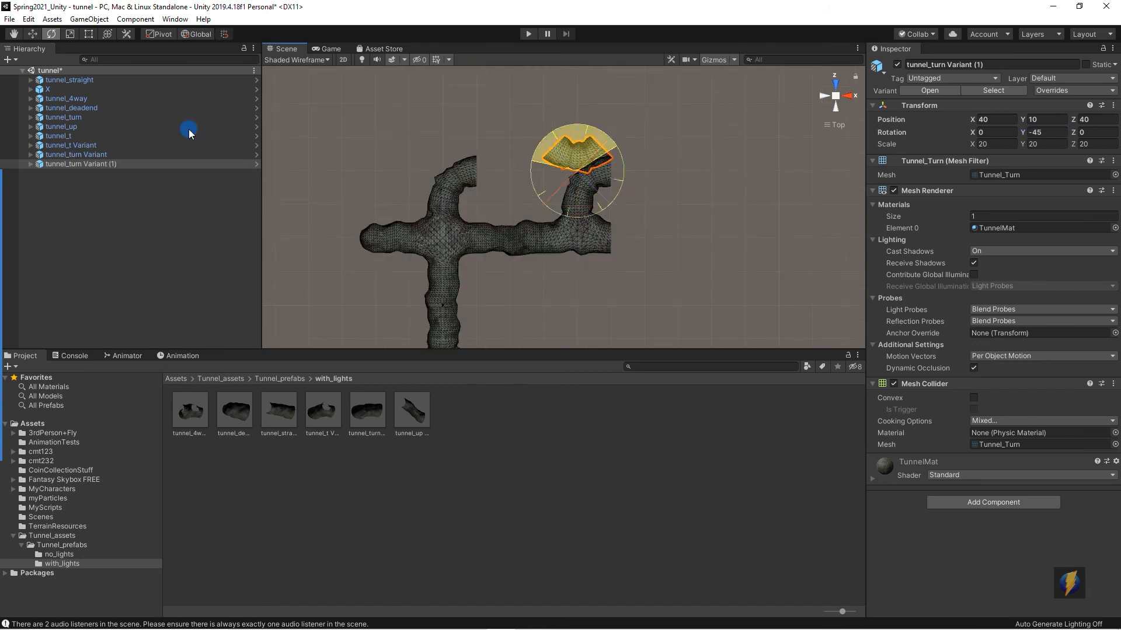
{"action": "key", "text": "w"}
{"action": "left_click_drag", "start_coordinate": [412, 411], "coordinate": [583, 175]}
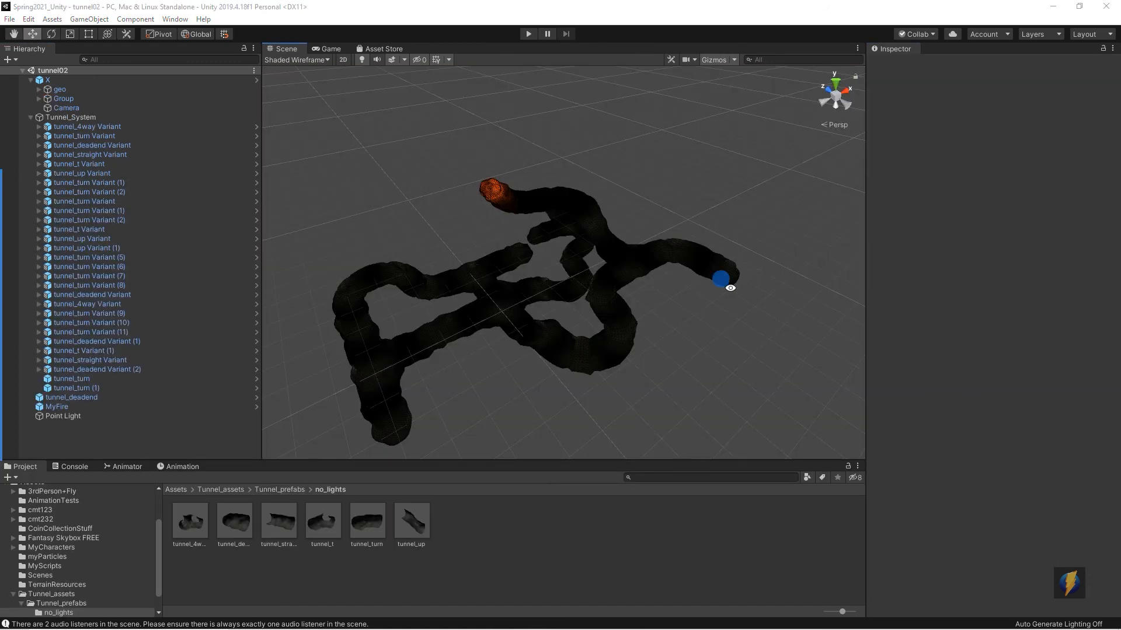
Inspect the full Tunnel_System in the tunnel02 scene, and run the character through its passages in play mode
{"action": "mouse_move", "coordinate": [724, 281]}
{"action": "left_mouse_down", "text": "alt"}
{"action": "mouse_move", "coordinate": [518, 285]}
{"action": "mouse_move", "coordinate": [503, 276]}
{"action": "mouse_move", "coordinate": [703, 281]}
{"action": "mouse_move", "coordinate": [485, 261]}
{"action": "mouse_move", "coordinate": [393, 292]}
{"action": "mouse_move", "coordinate": [584, 286]}
{"action": "mouse_move", "coordinate": [435, 278]}
{"action": "mouse_move", "coordinate": [586, 257]}
{"action": "mouse_move", "coordinate": [472, 279]}
{"action": "mouse_move", "coordinate": [695, 295]}
{"action": "mouse_move", "coordinate": [675, 336]}
{"action": "mouse_move", "coordinate": [625, 286]}
{"action": "mouse_move", "coordinate": [668, 288]}
{"action": "mouse_move", "coordinate": [710, 270]}
{"action": "mouse_move", "coordinate": [718, 281]}
{"action": "left_mouse_up", "text": "alt"}
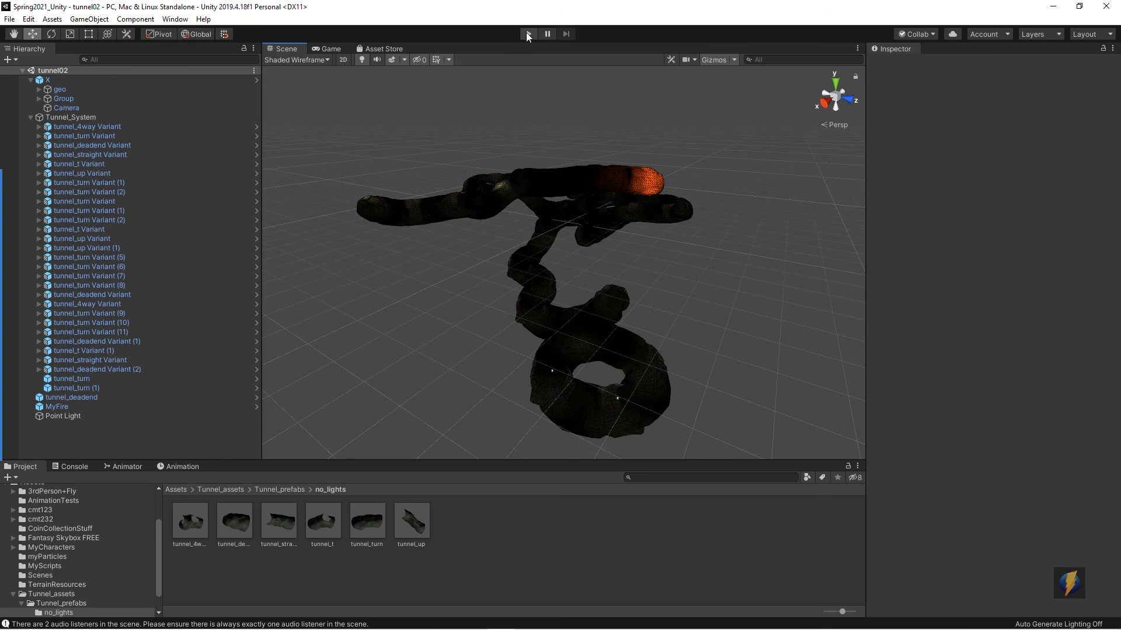
{"action": "left_click", "coordinate": [527, 34]}
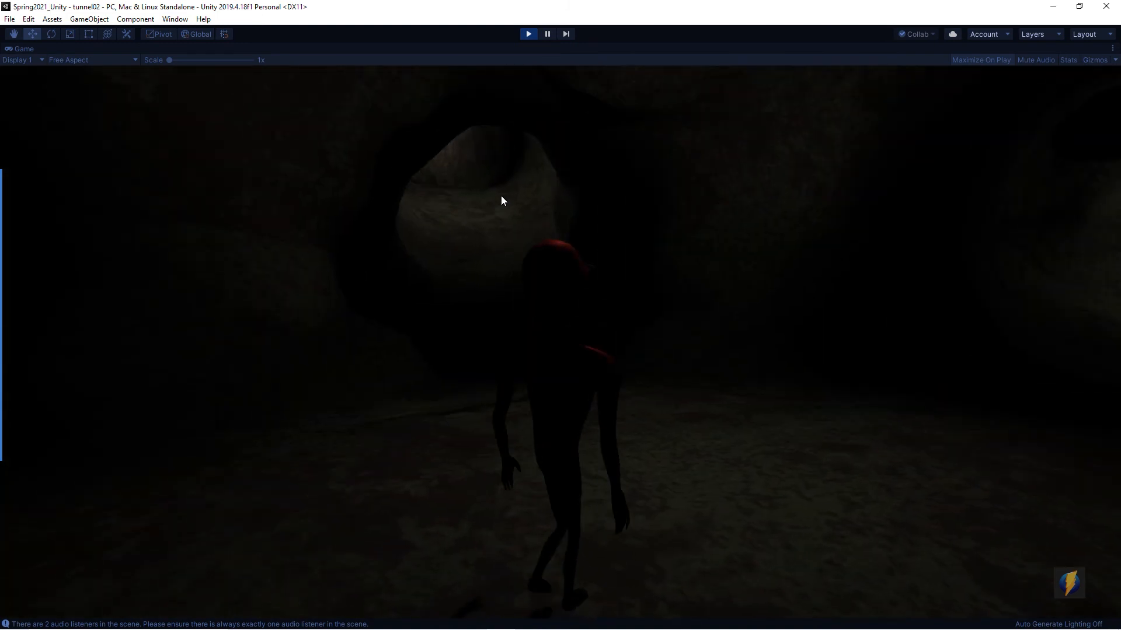
{"action": "key", "text": "w"}
{"action": "key", "text": "w"}
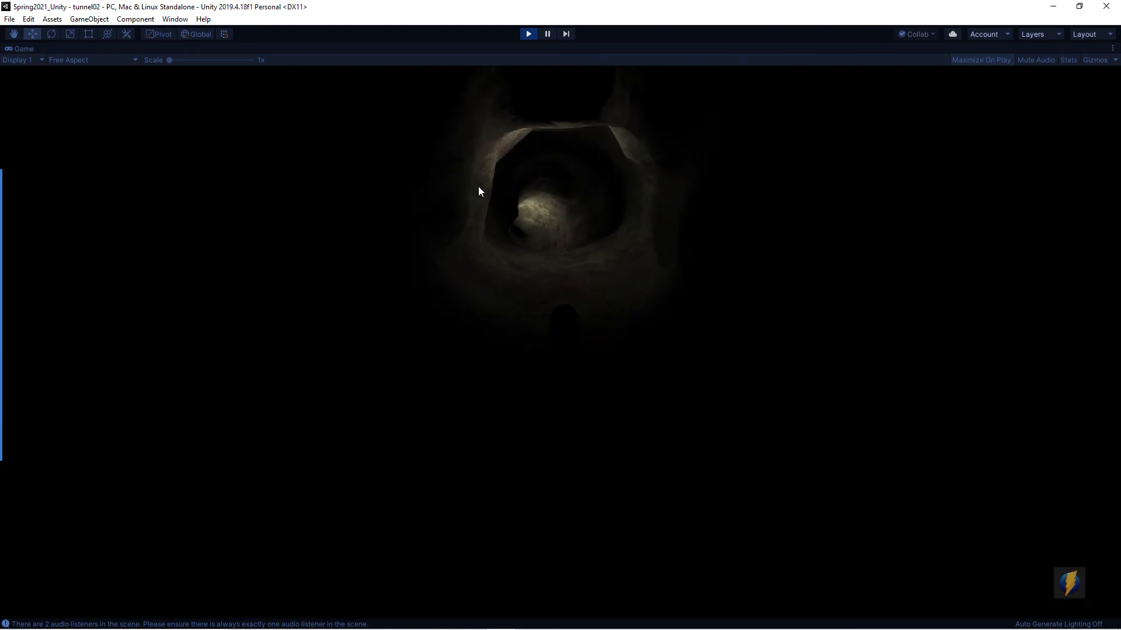
{"action": "key", "text": "w"}
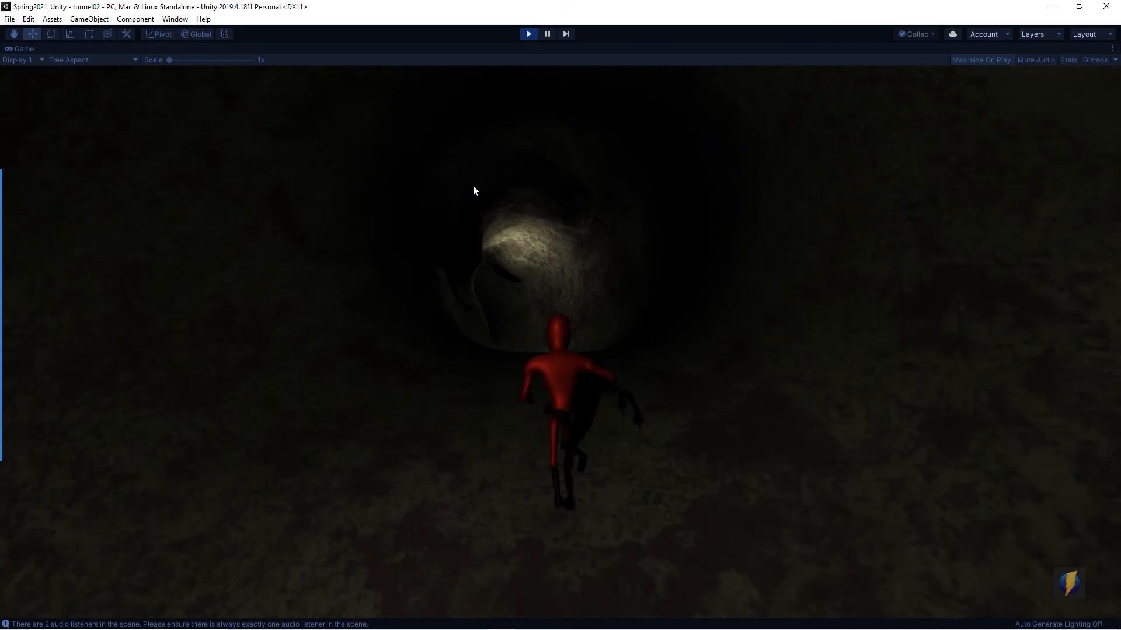
{"action": "key", "text": "w"}
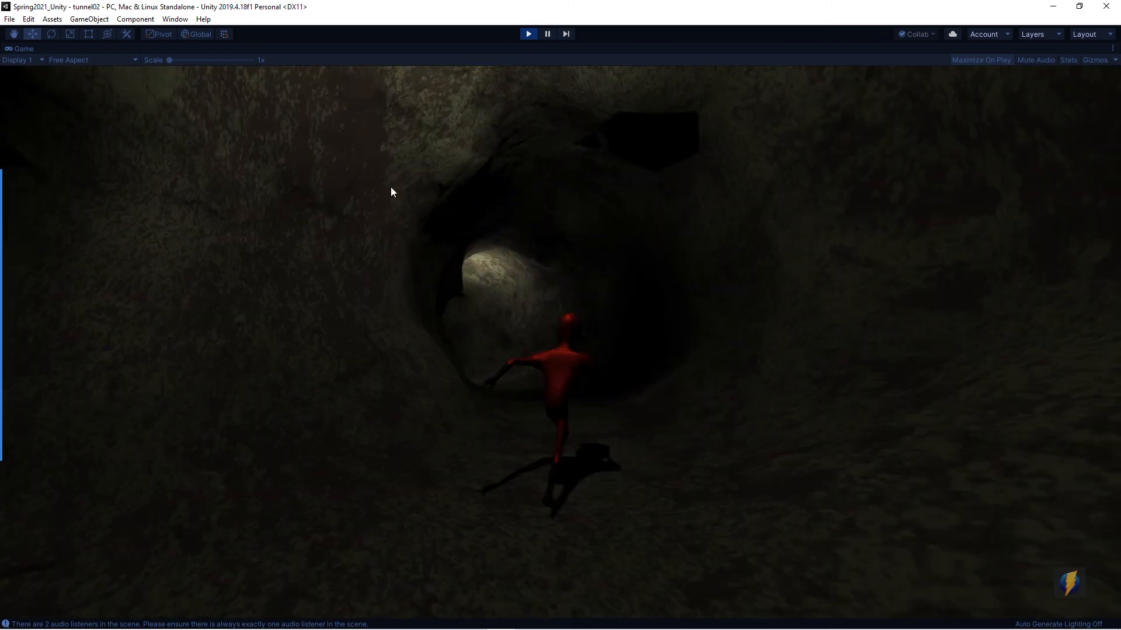
{"action": "key", "text": "w"}
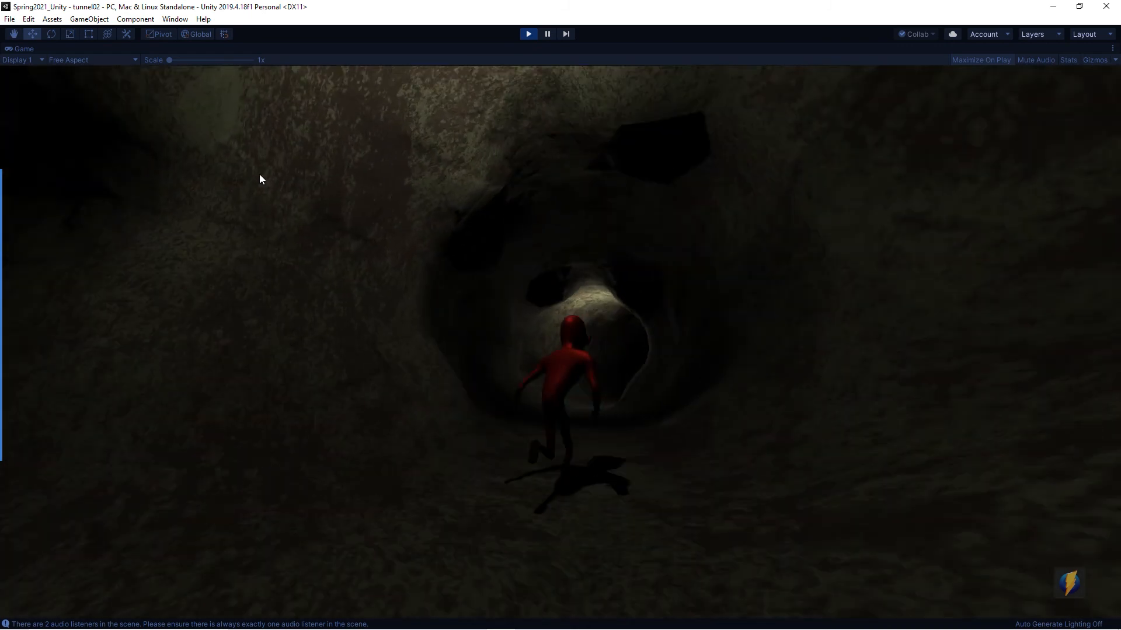
{"action": "key", "text": "w"}
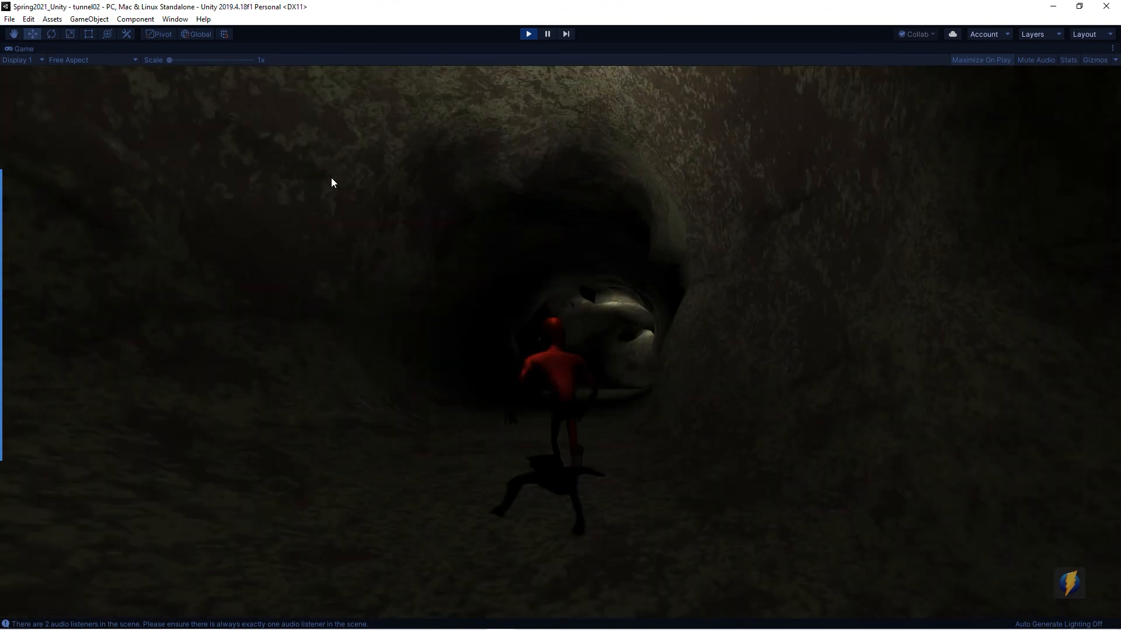
{"action": "key", "text": "w"}
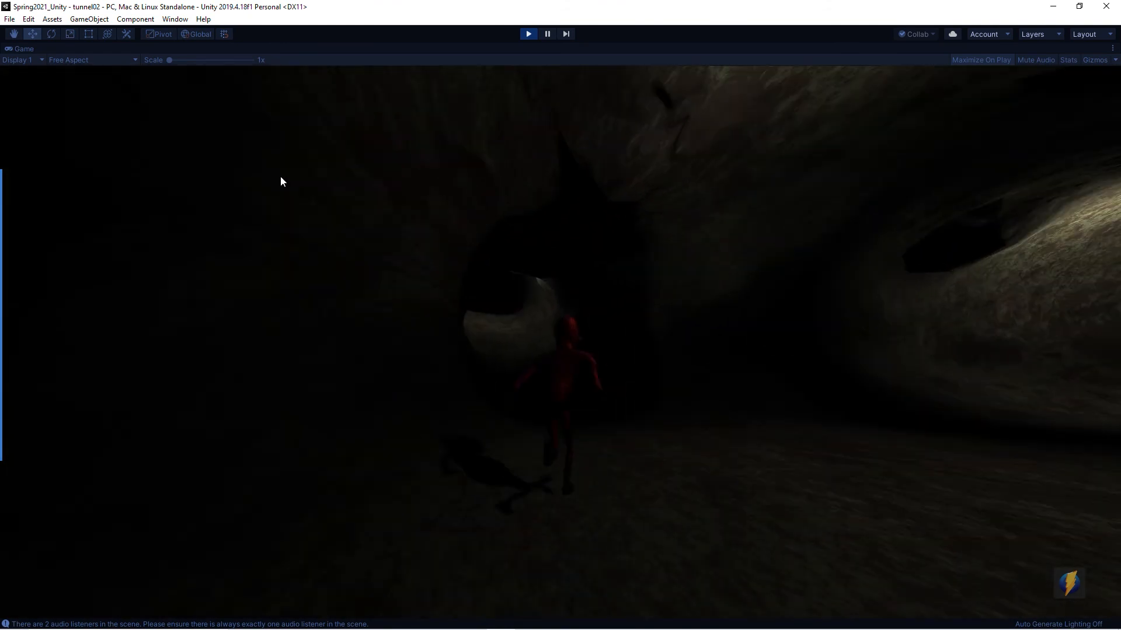
Move the character through the orange-lit passage up to the fire in the tunnel
{"action": "key", "text": "w"}
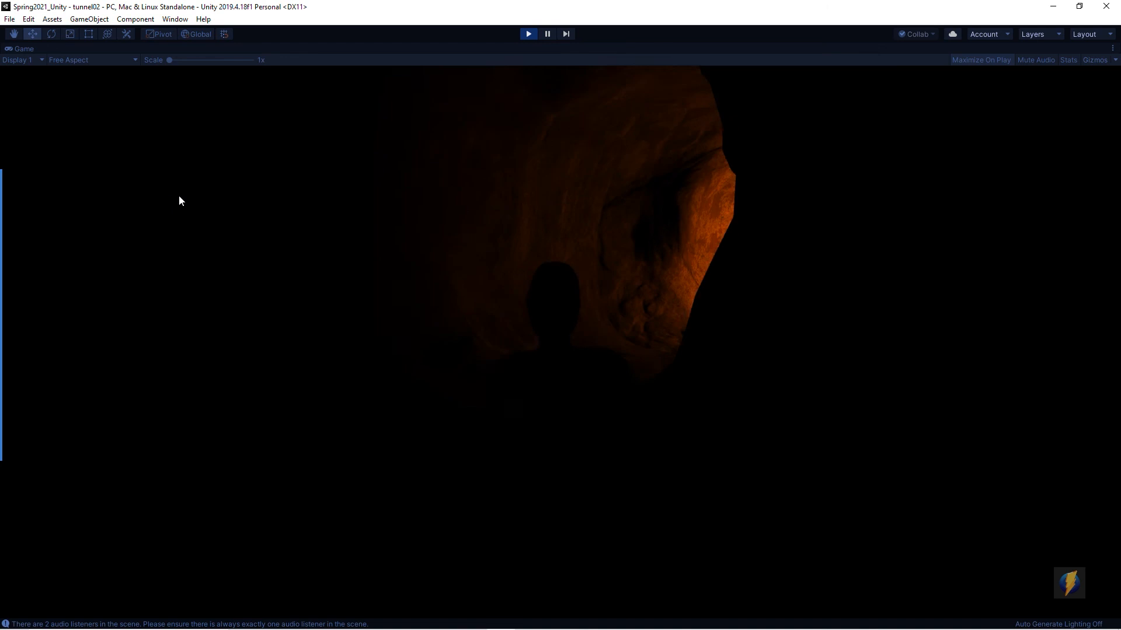
{"action": "key", "text": "w"}
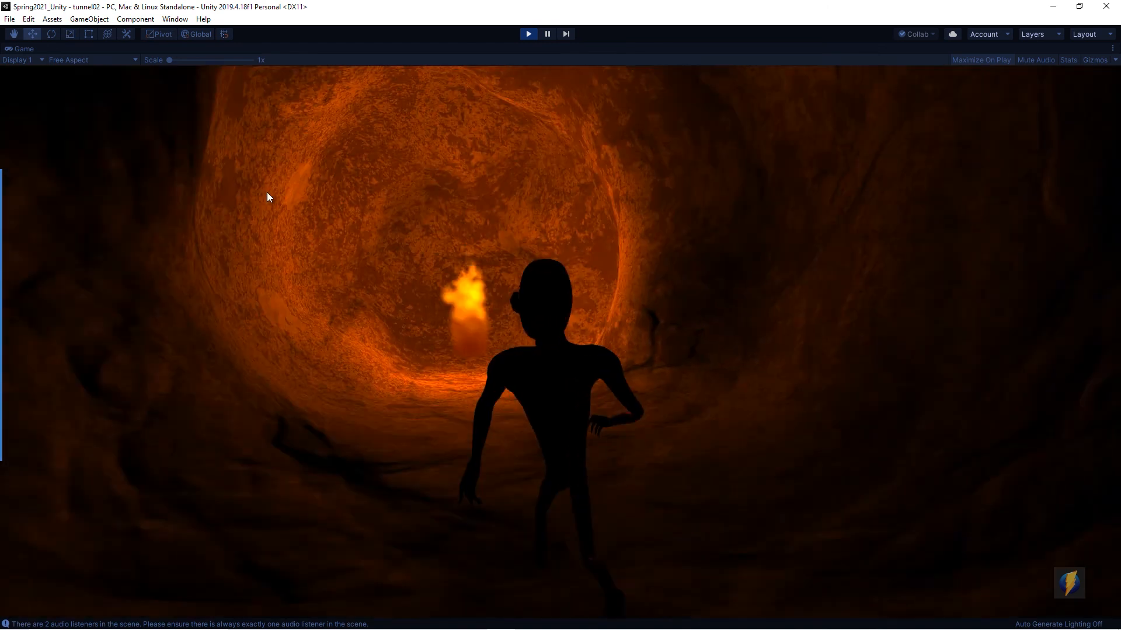
{"action": "key", "text": "w"}
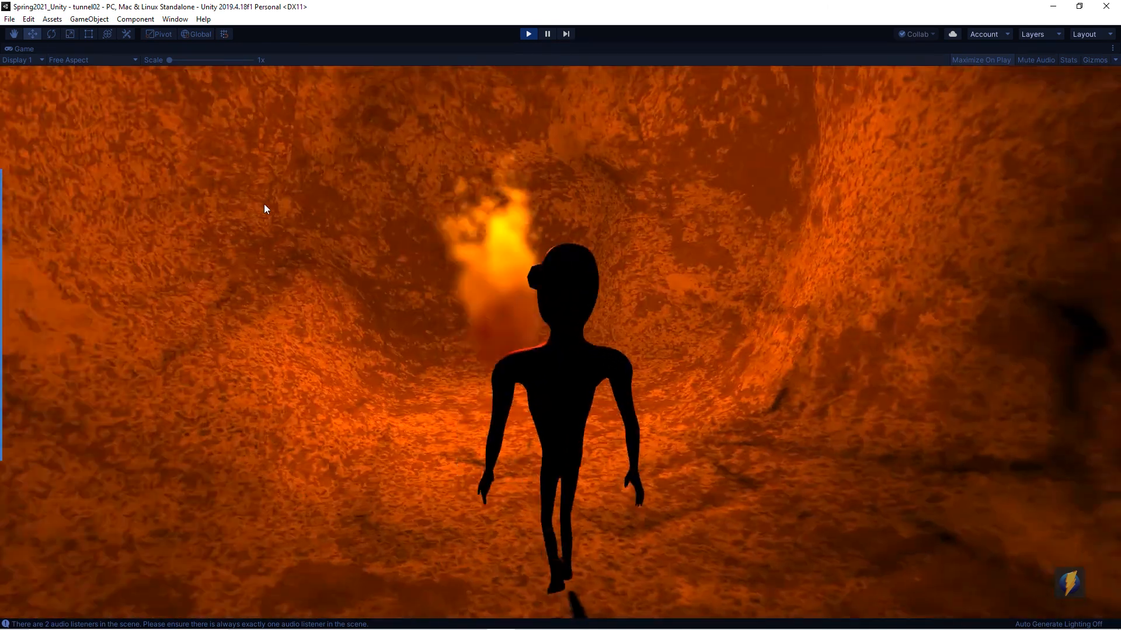